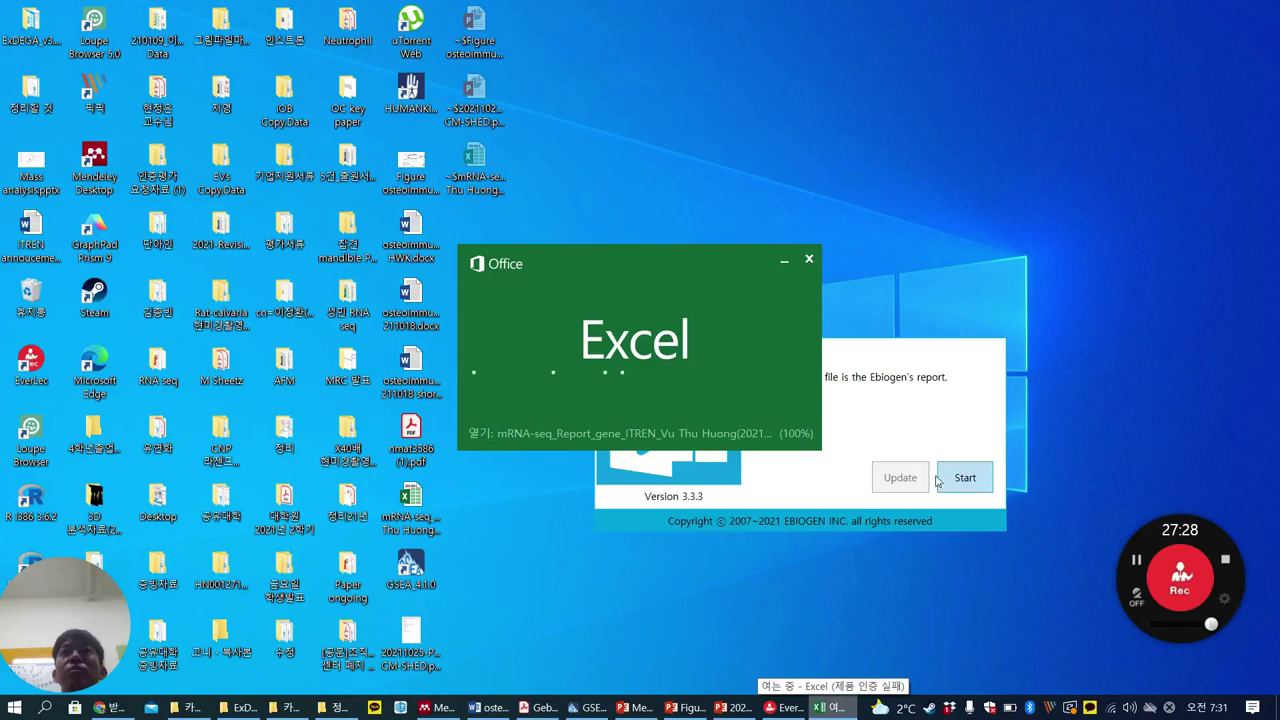
Start the Ebiogen mRNA-seq report and dismiss the Office activation wizard and document recovery notice.
click(885, 388)
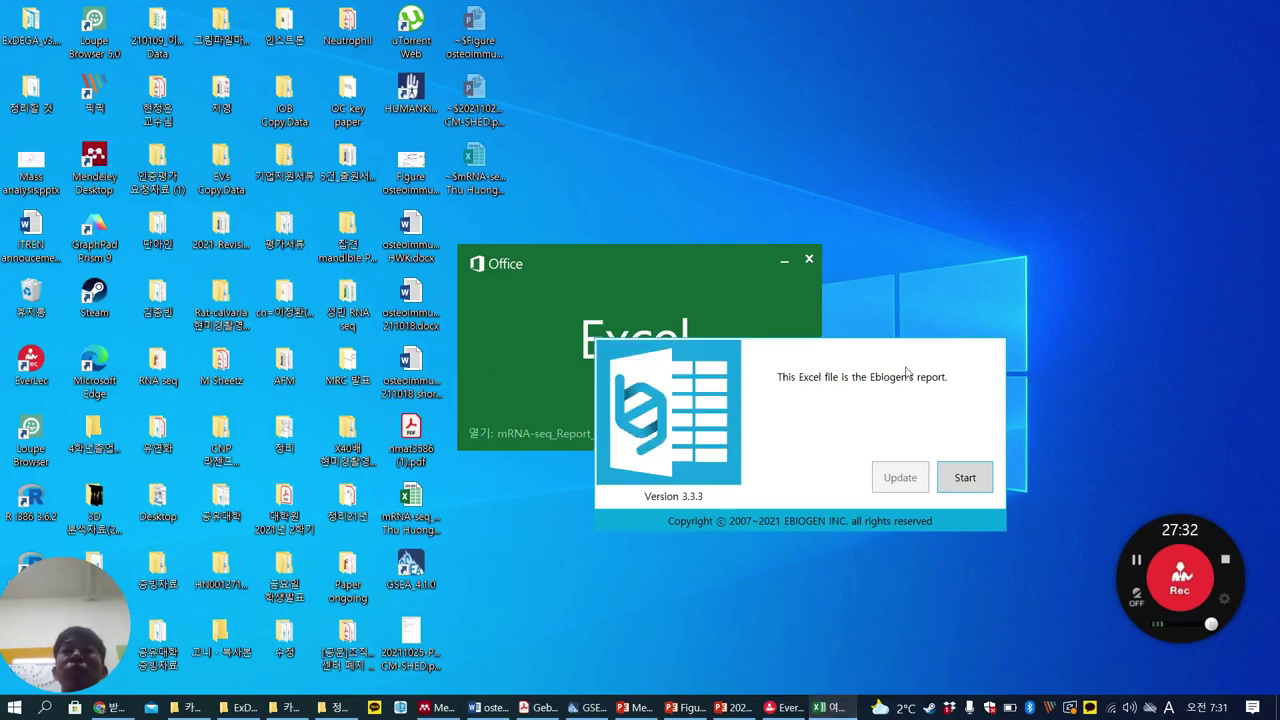
click(973, 482)
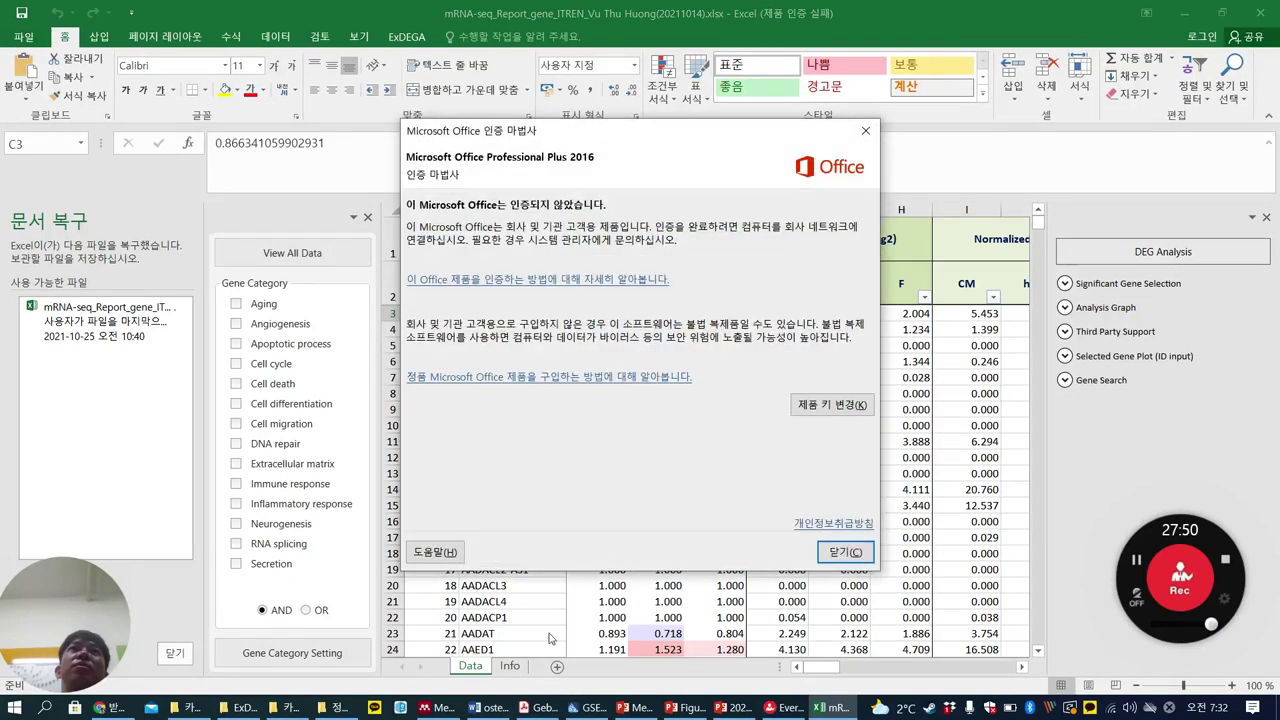
click(842, 553)
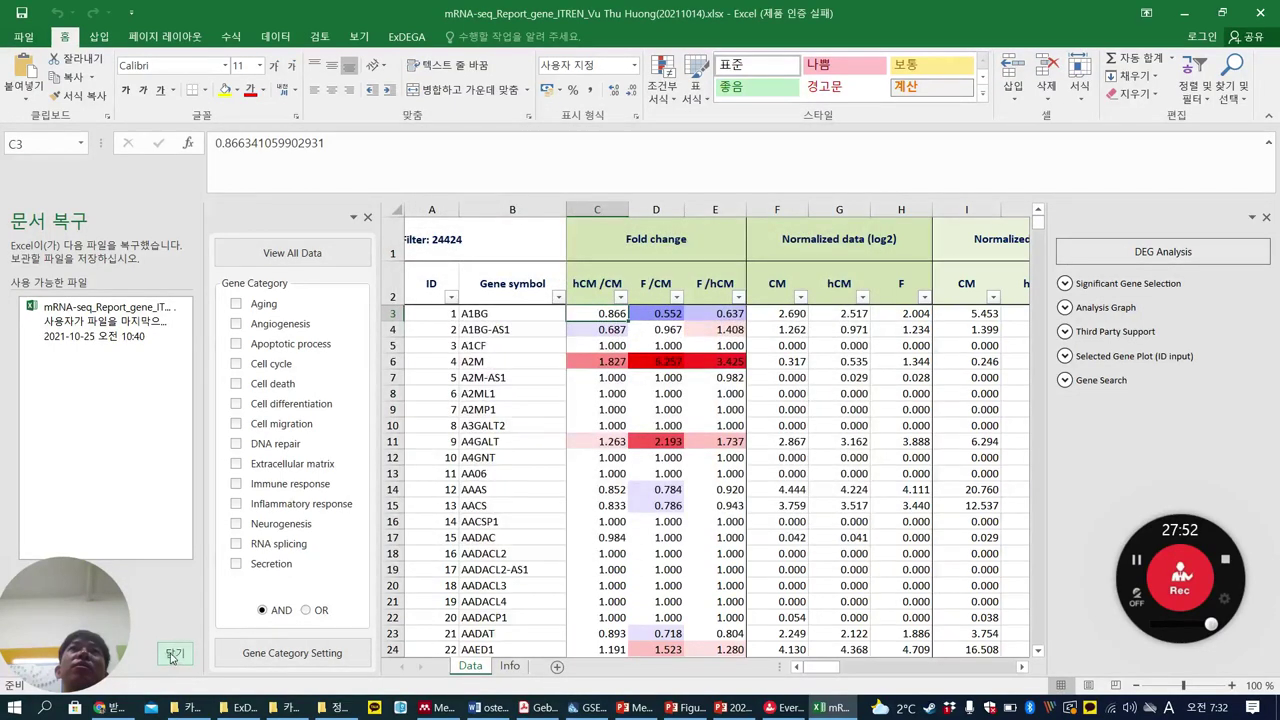
click(176, 652)
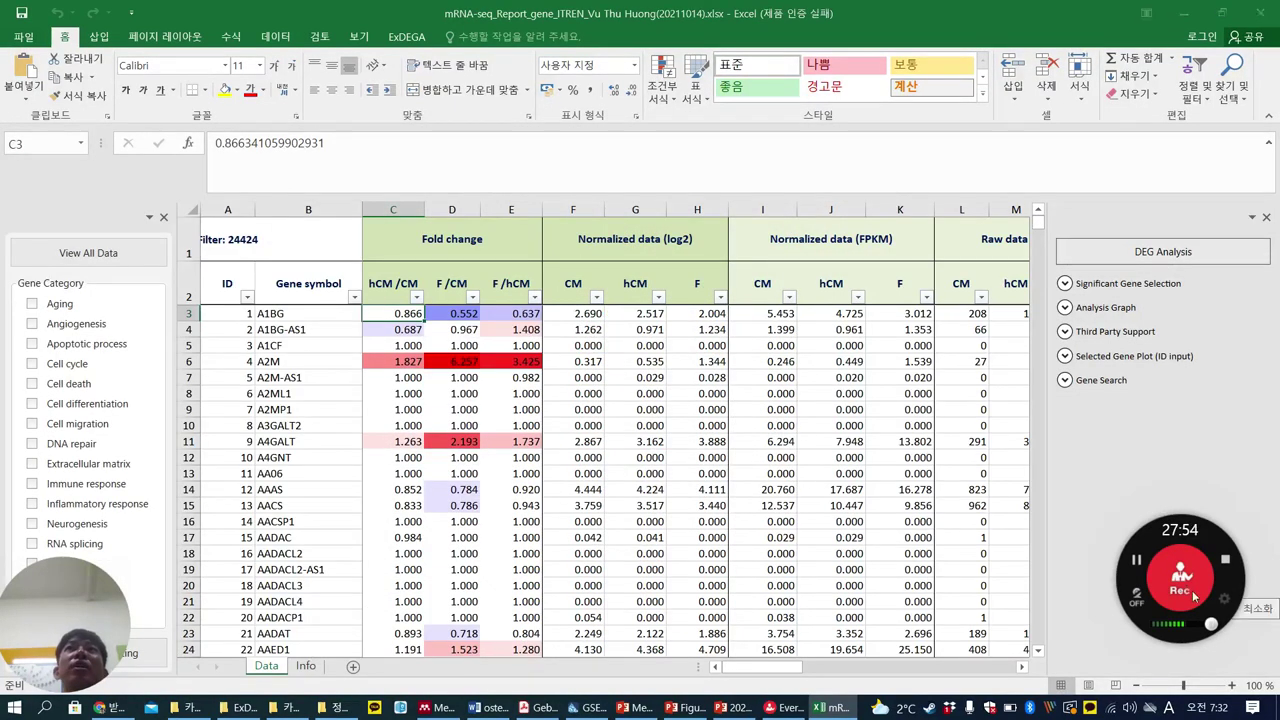
drag(1188, 595, 1221, 630)
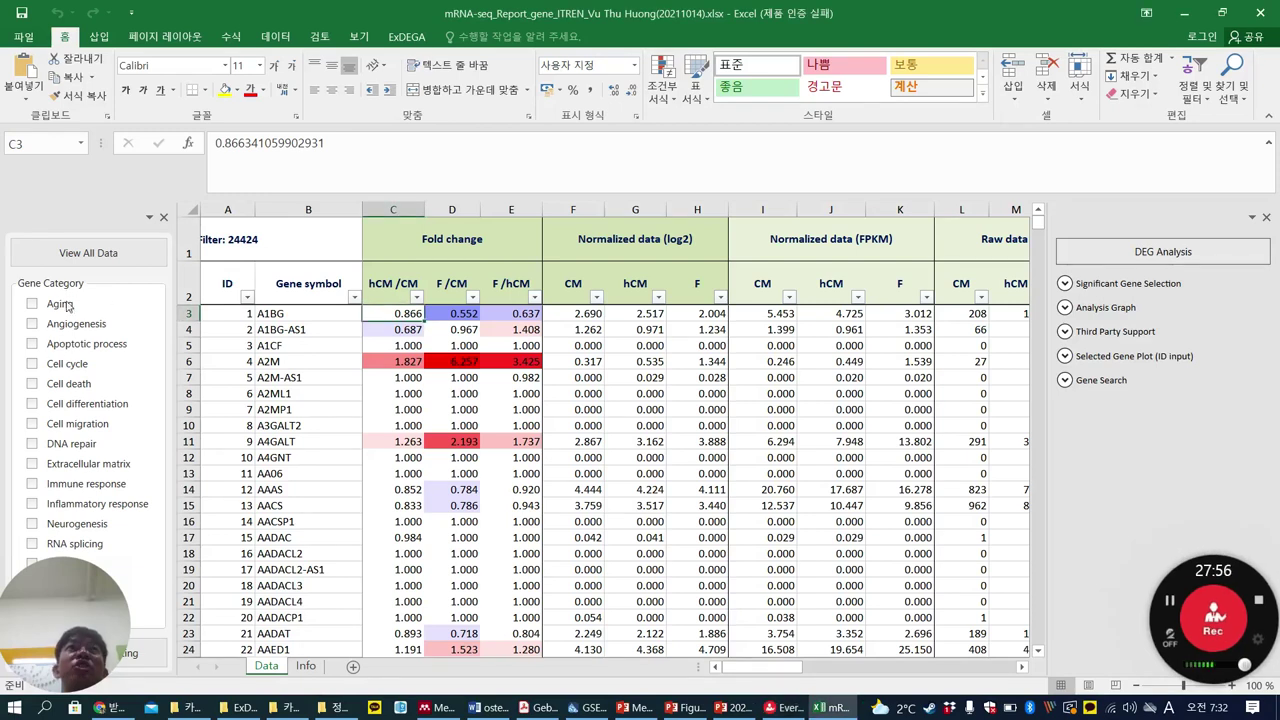
drag(74, 605, 74, 645)
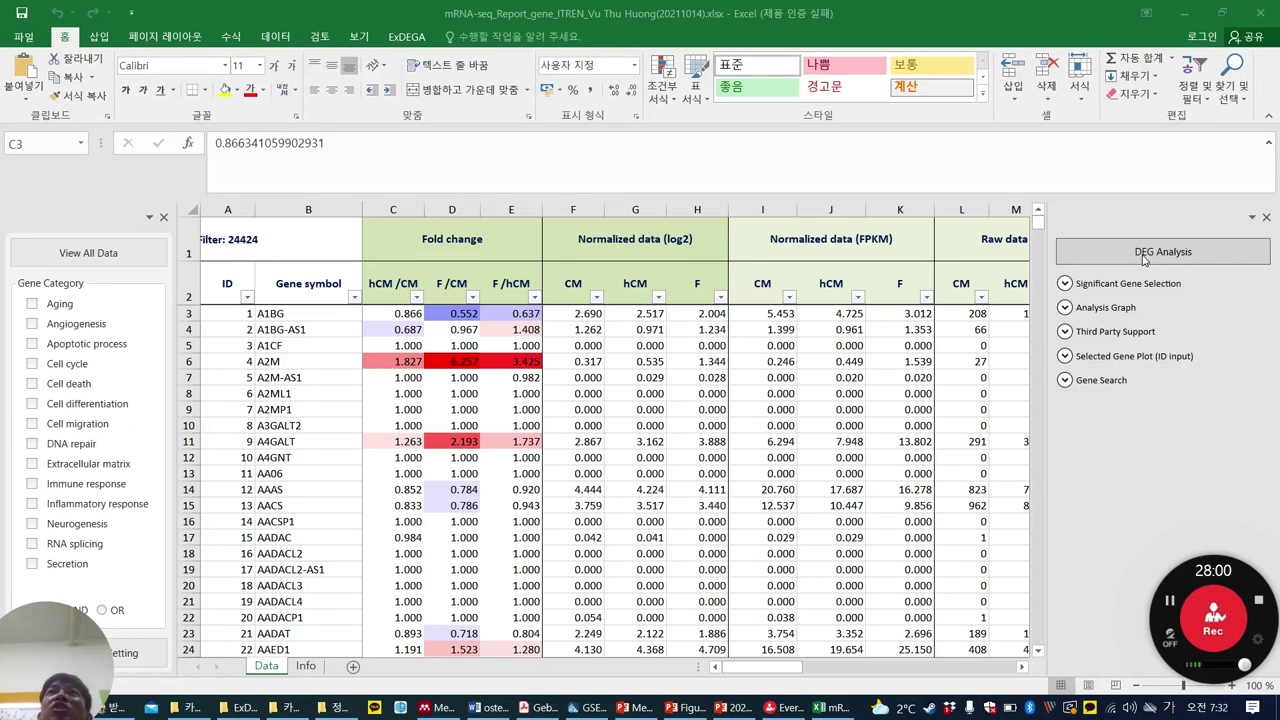
click(1176, 252)
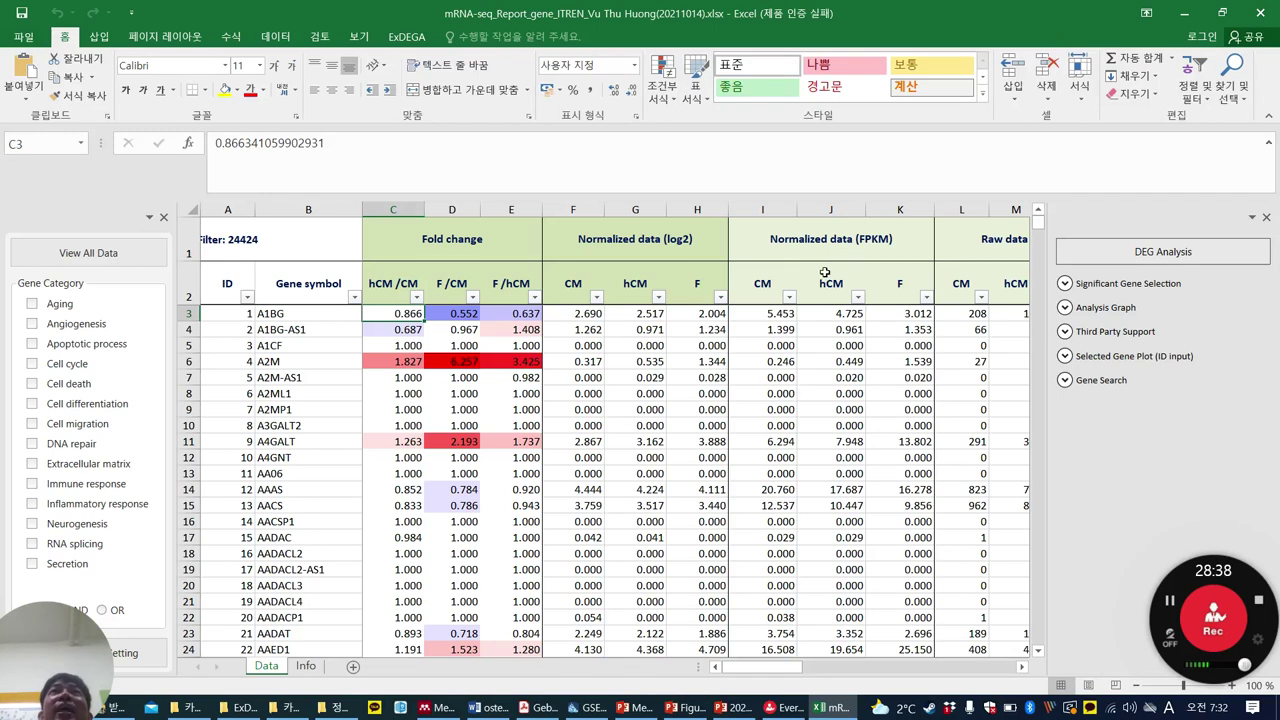
Examine the Normalized data (FPKM), Raw data (RC) and KEGG input columns of the Data sheet.
click(788, 313)
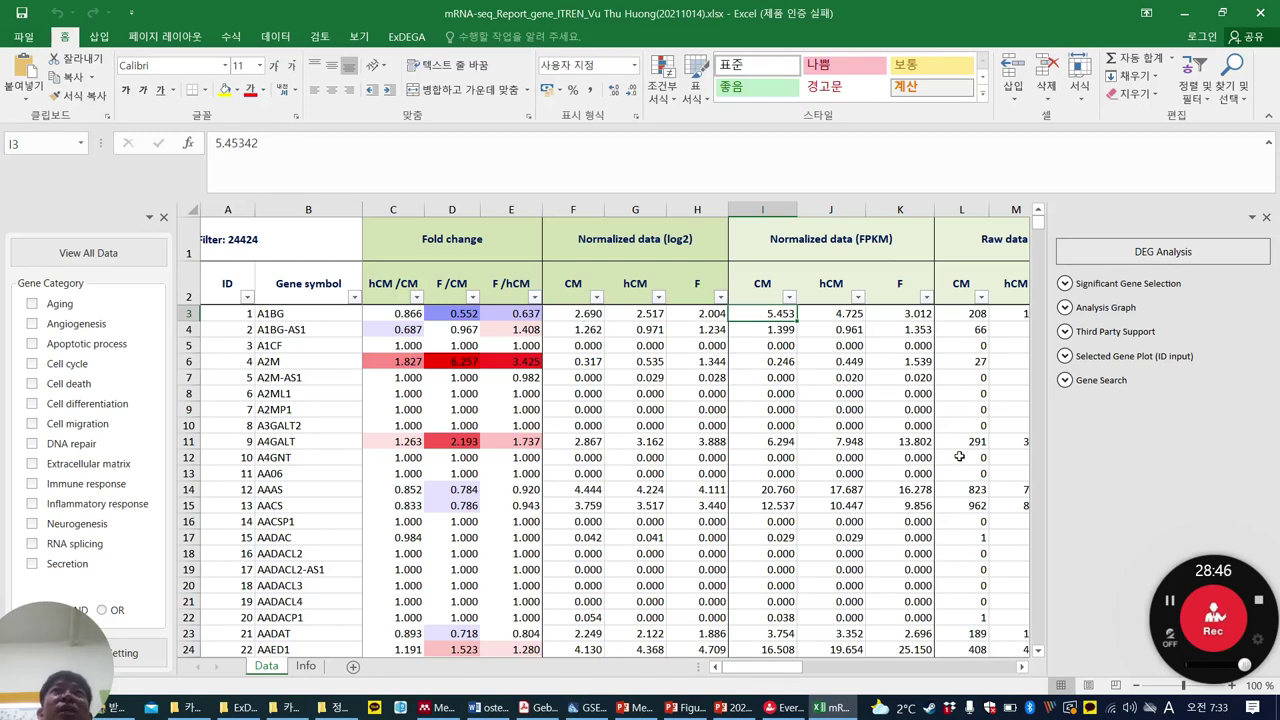
drag(795, 672, 828, 673)
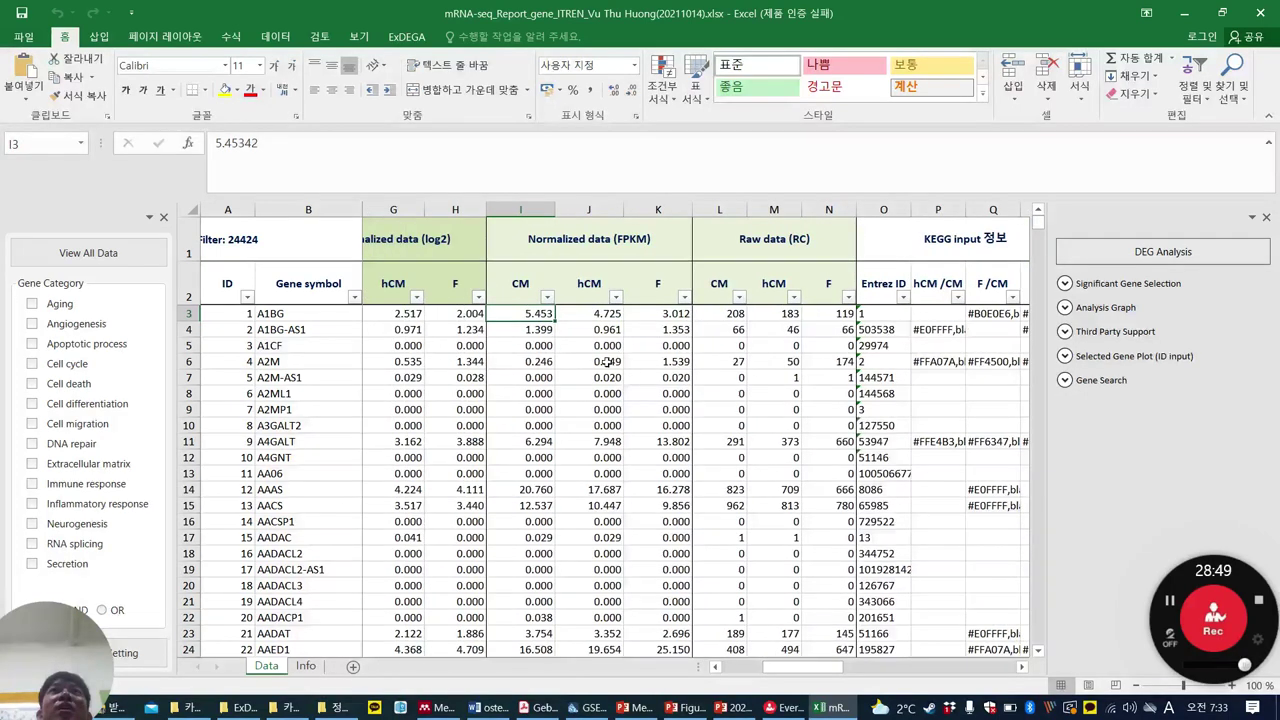
click(735, 316)
click(775, 313)
click(820, 326)
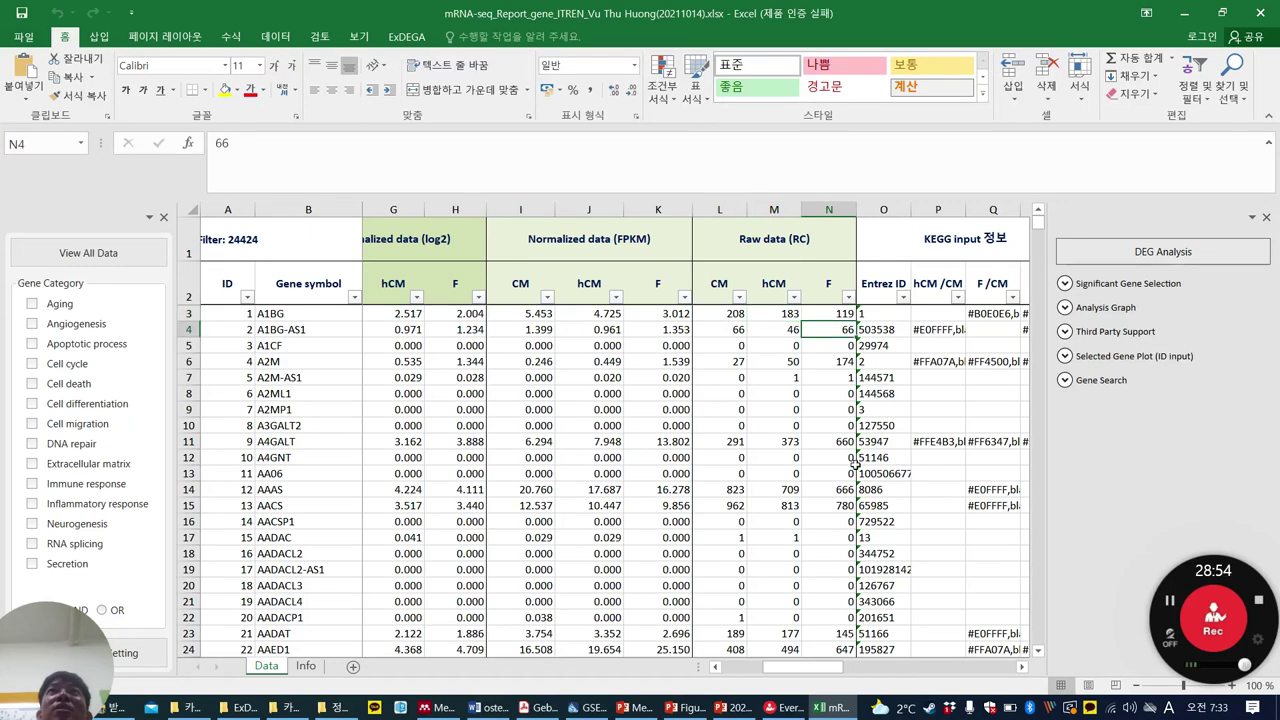
drag(810, 668, 850, 673)
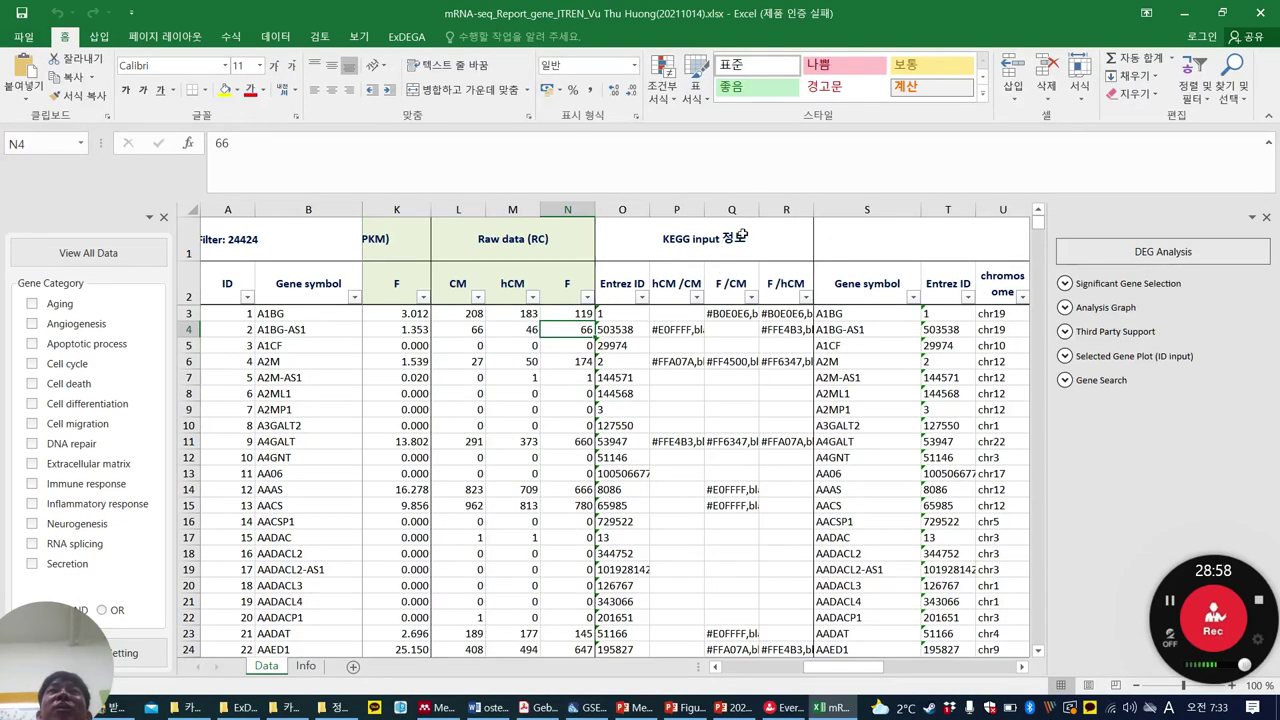
drag(843, 668, 876, 670)
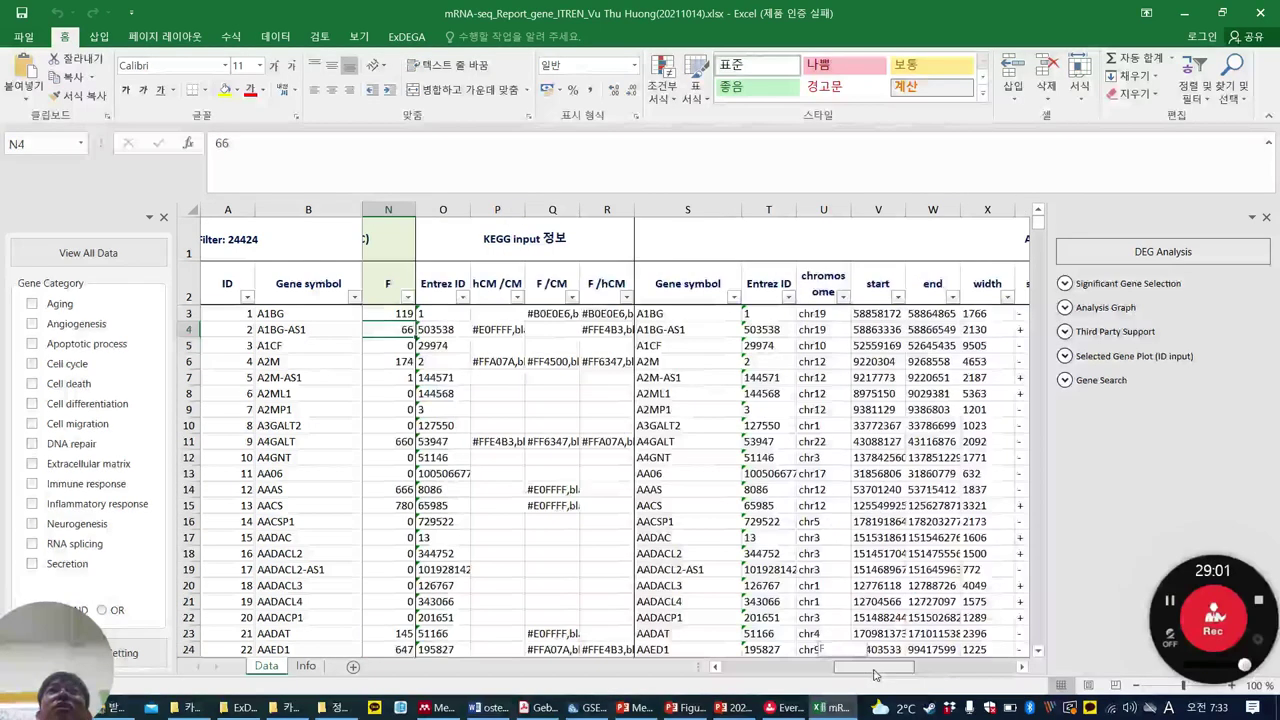
Review the annotation columns for the first gene, from gene symbol, Entrez ID and chromosome through start, end and width.
click(693, 313)
click(771, 312)
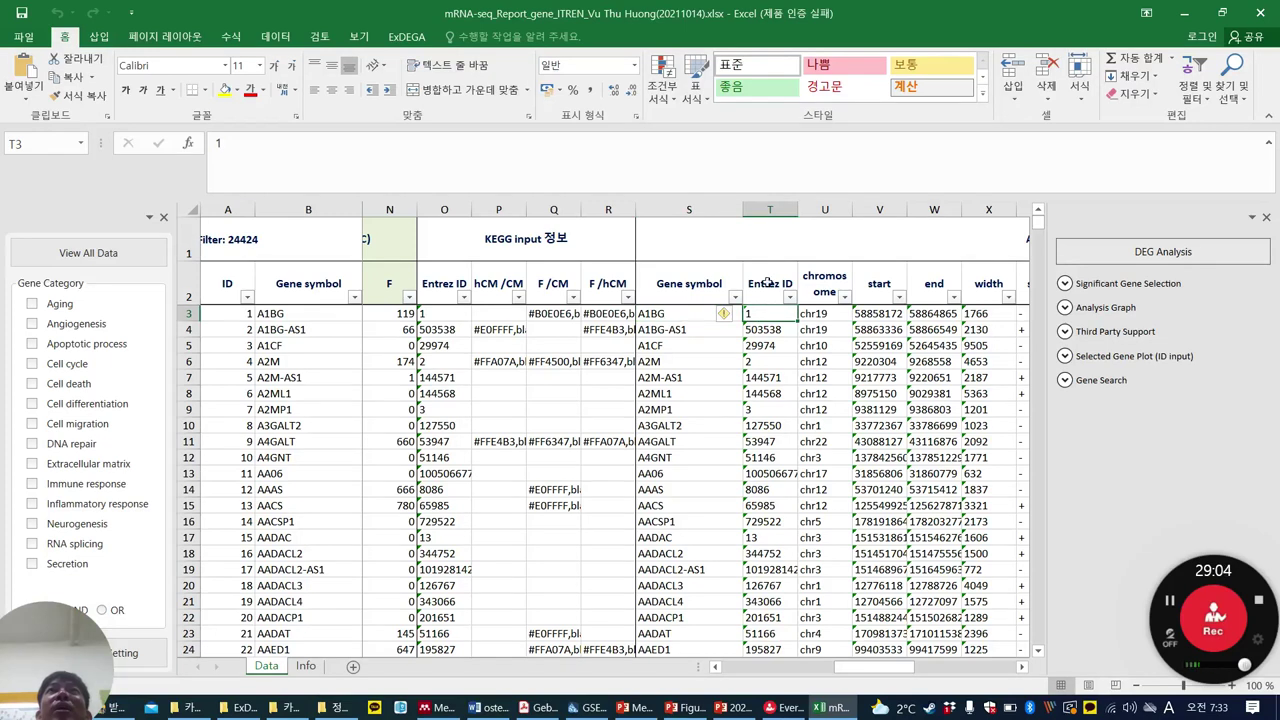
click(822, 313)
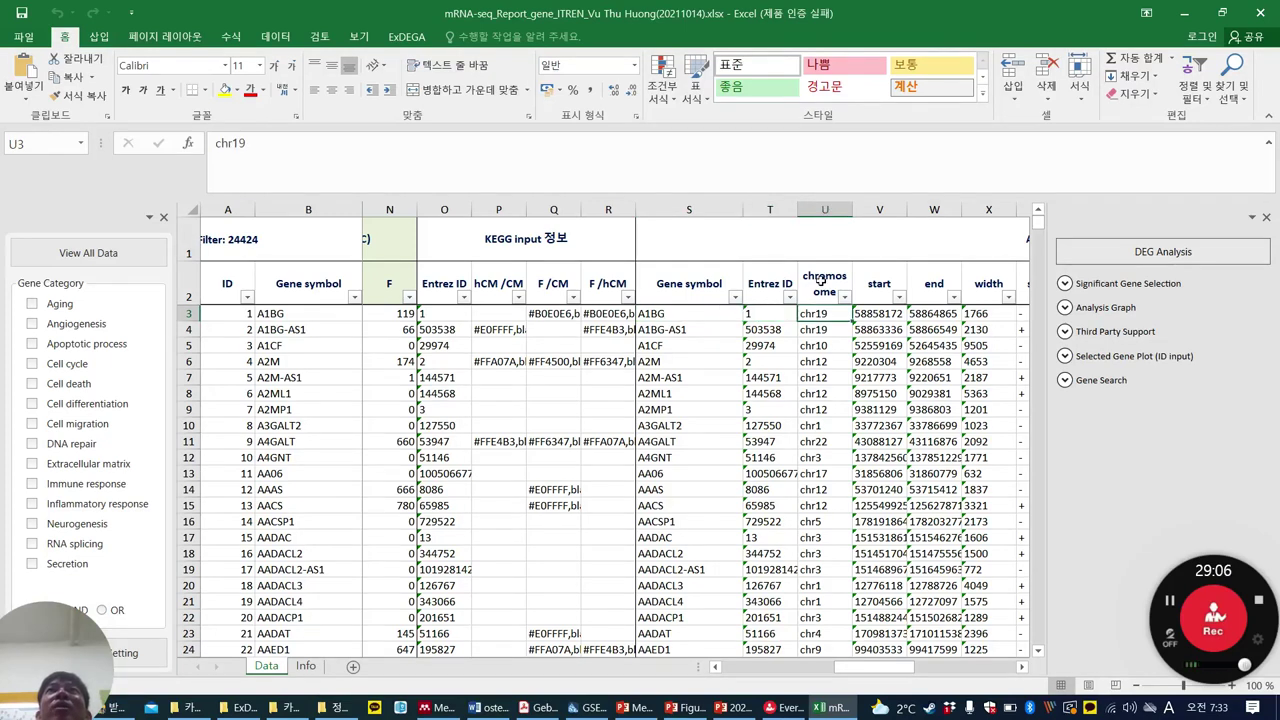
drag(874, 667, 904, 668)
click(710, 312)
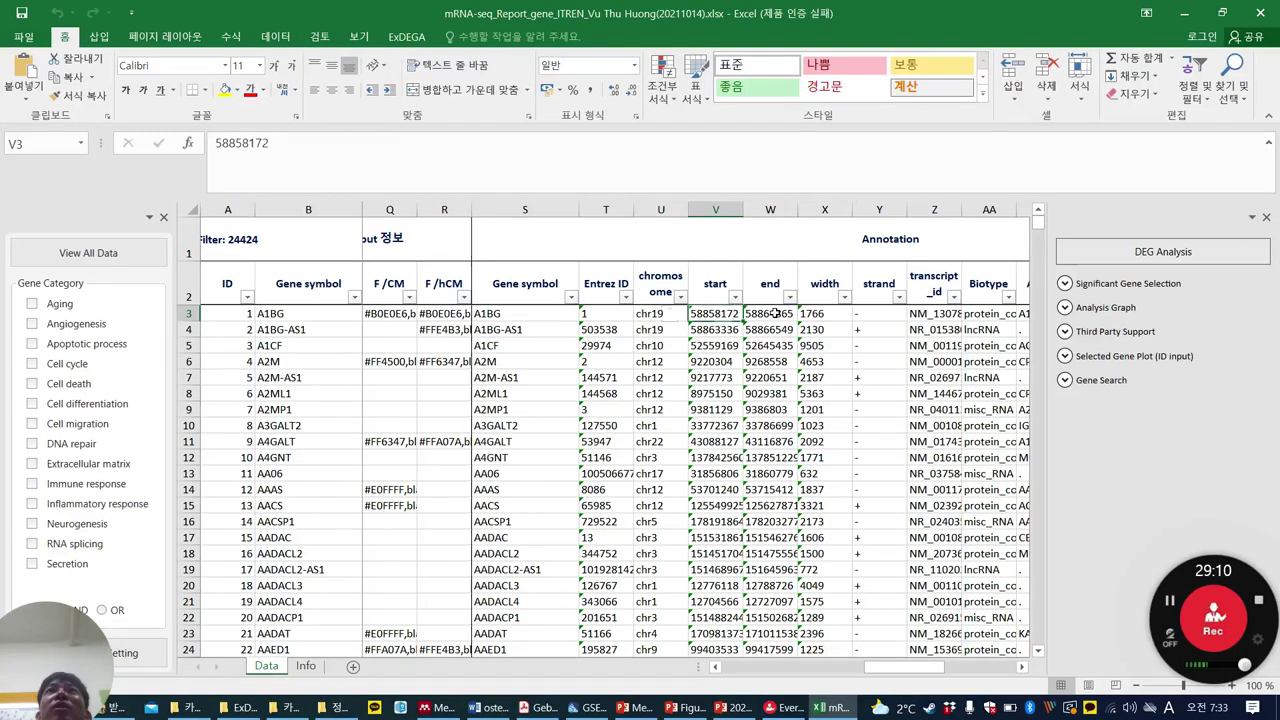
click(773, 312)
click(822, 313)
drag(926, 669, 962, 668)
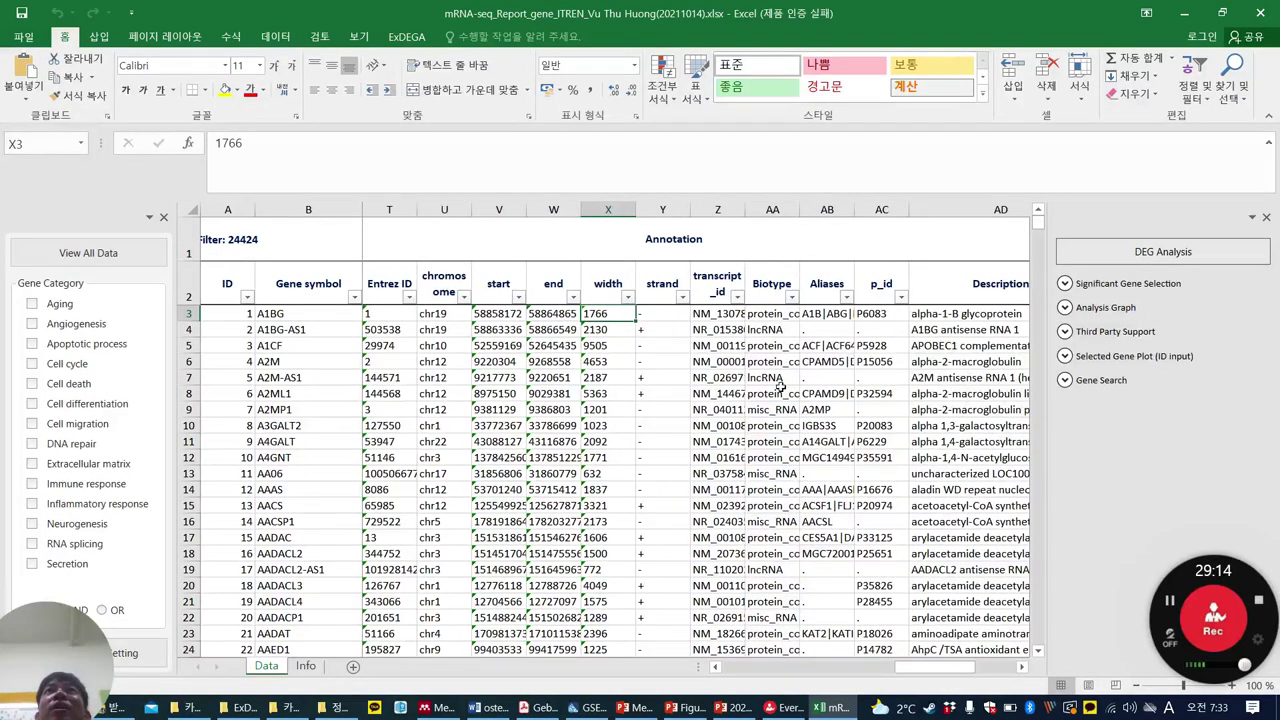
Review the first gene's transcript ID, biotype, aliases, p_id and description, up to the NCBI search column.
click(710, 313)
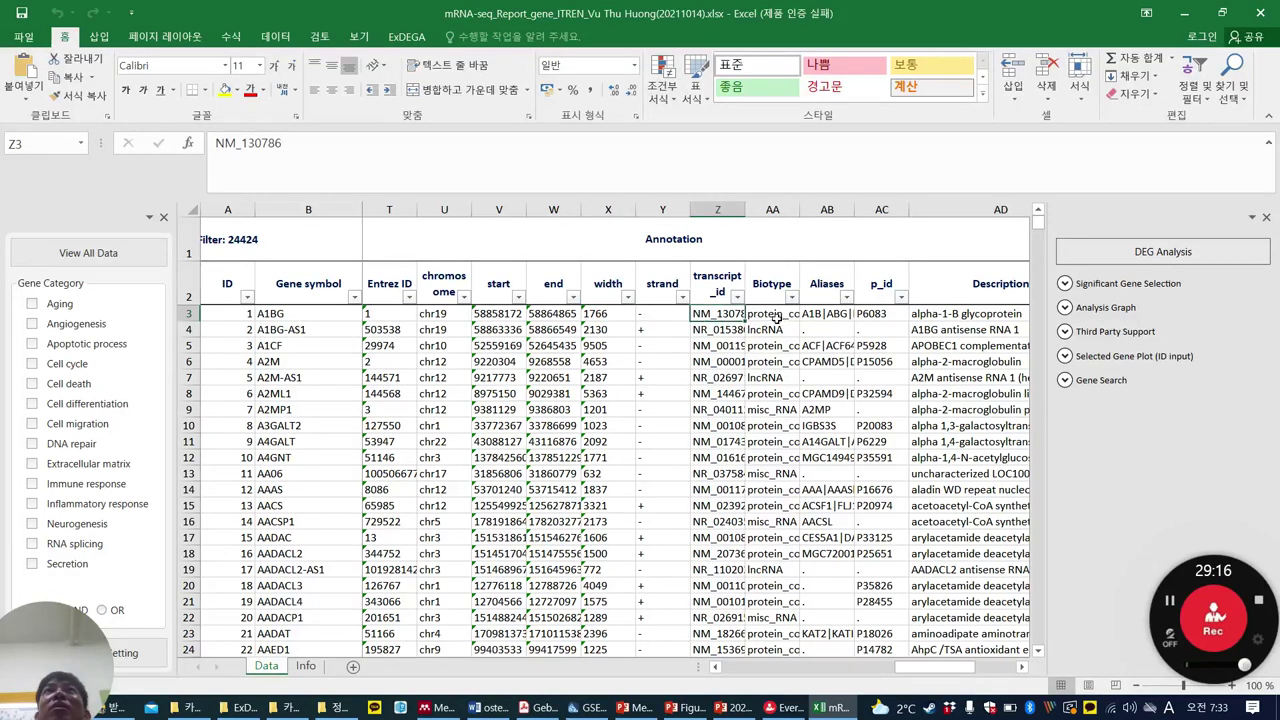
click(777, 315)
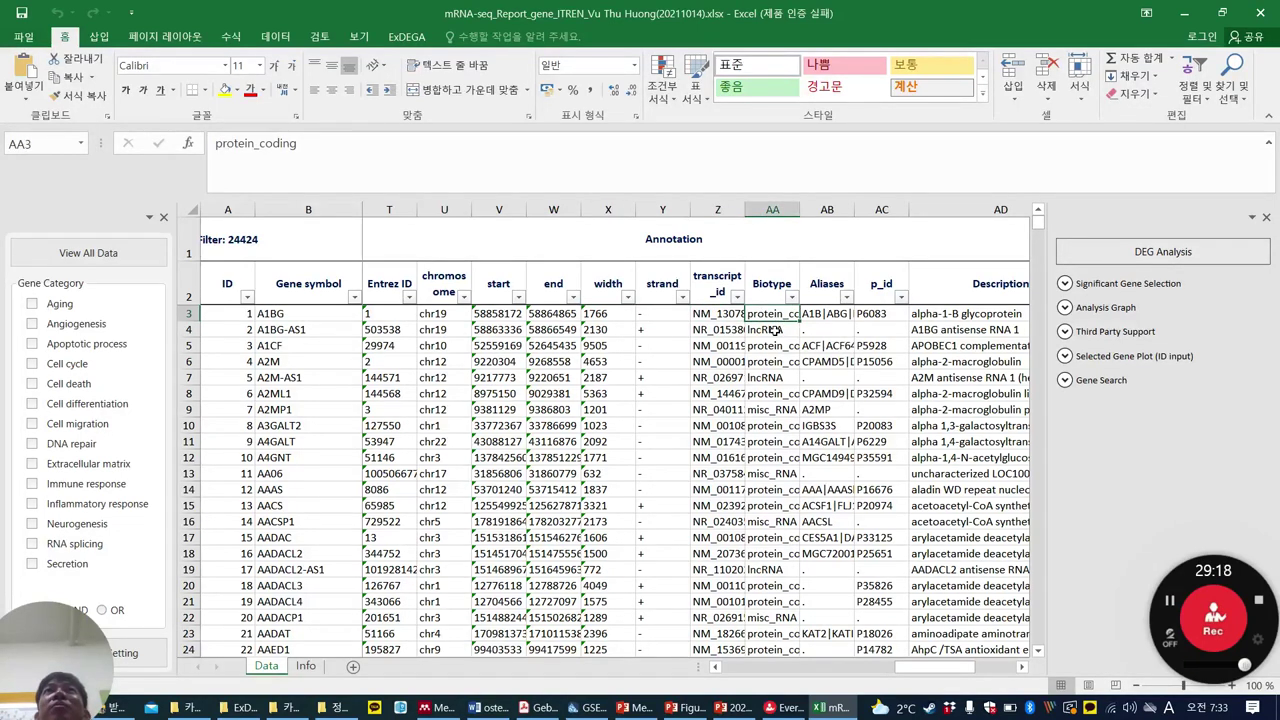
click(832, 316)
click(872, 315)
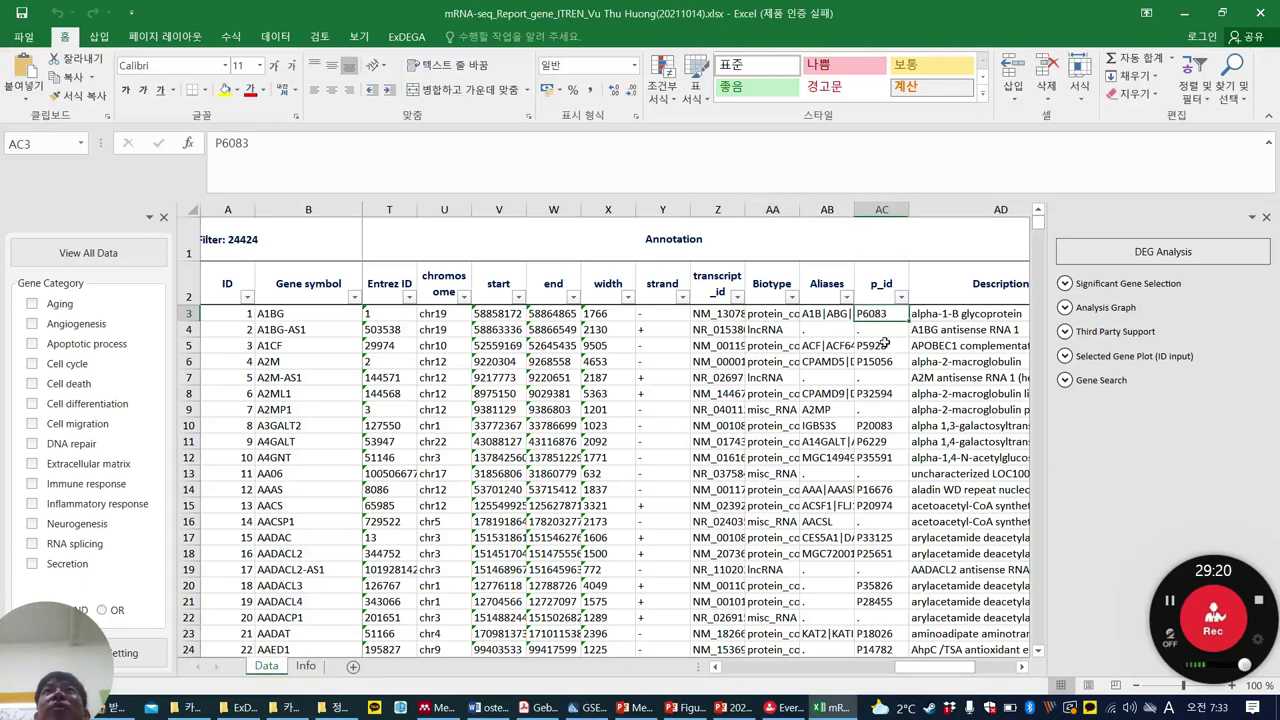
scroll(955, 600, right, 3)
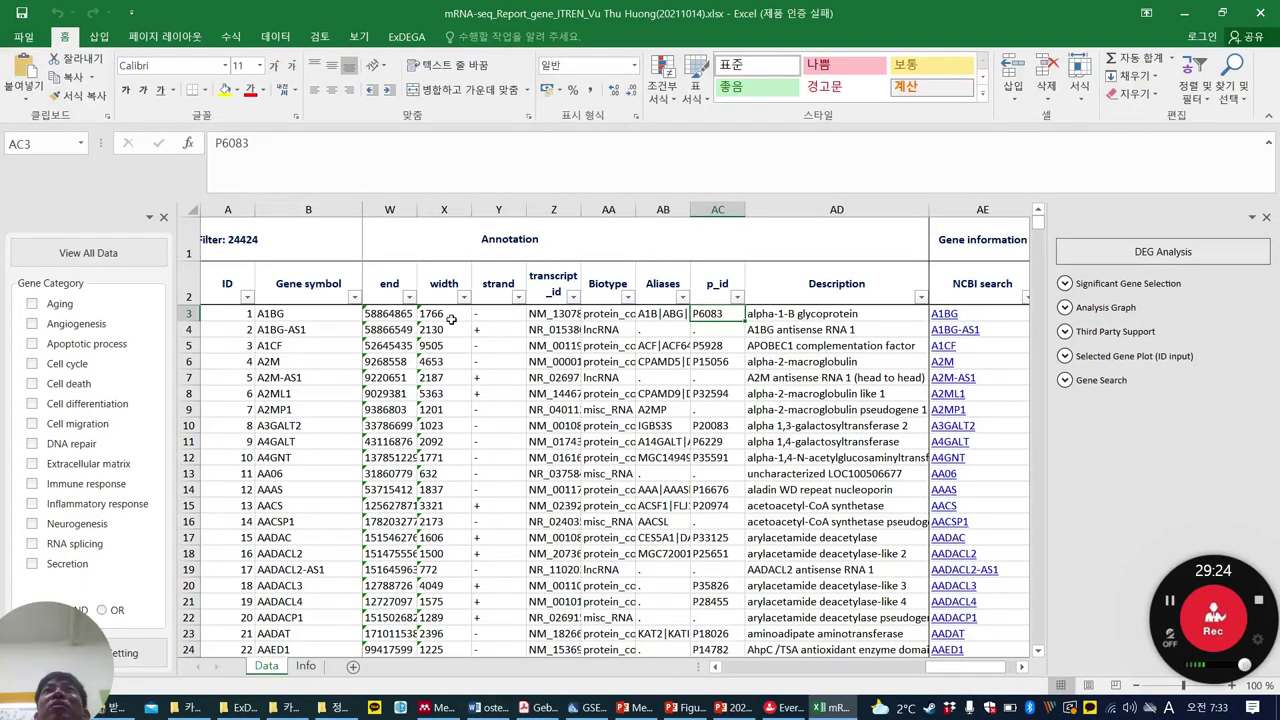
click(812, 316)
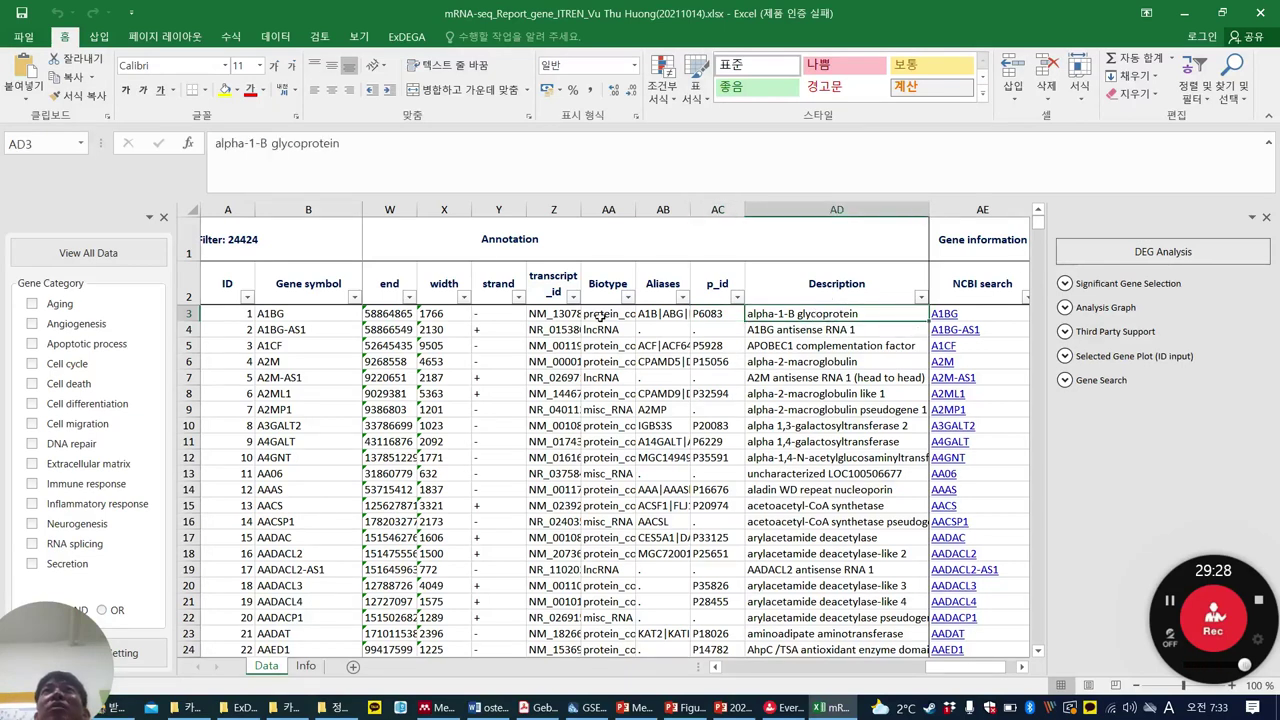
scroll(975, 679, right, 1)
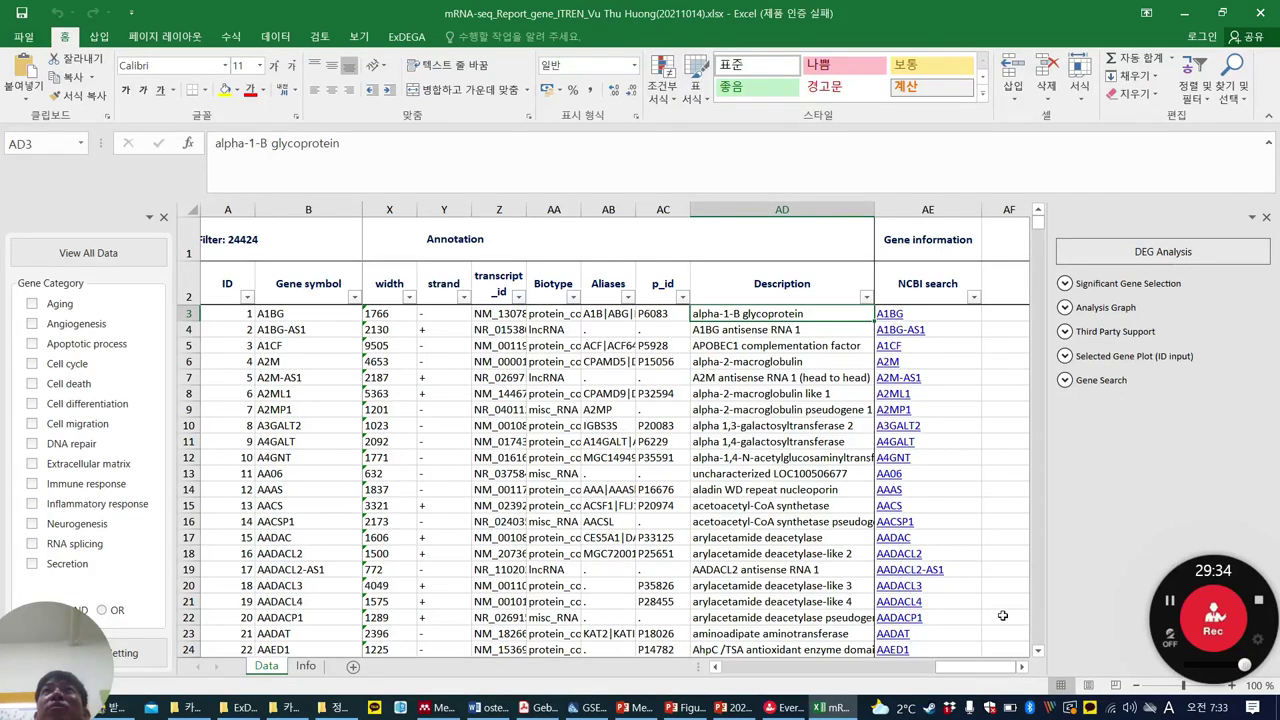
Compare the first and last entries of the ID column to see how many genes the report lists.
drag(983, 670, 767, 668)
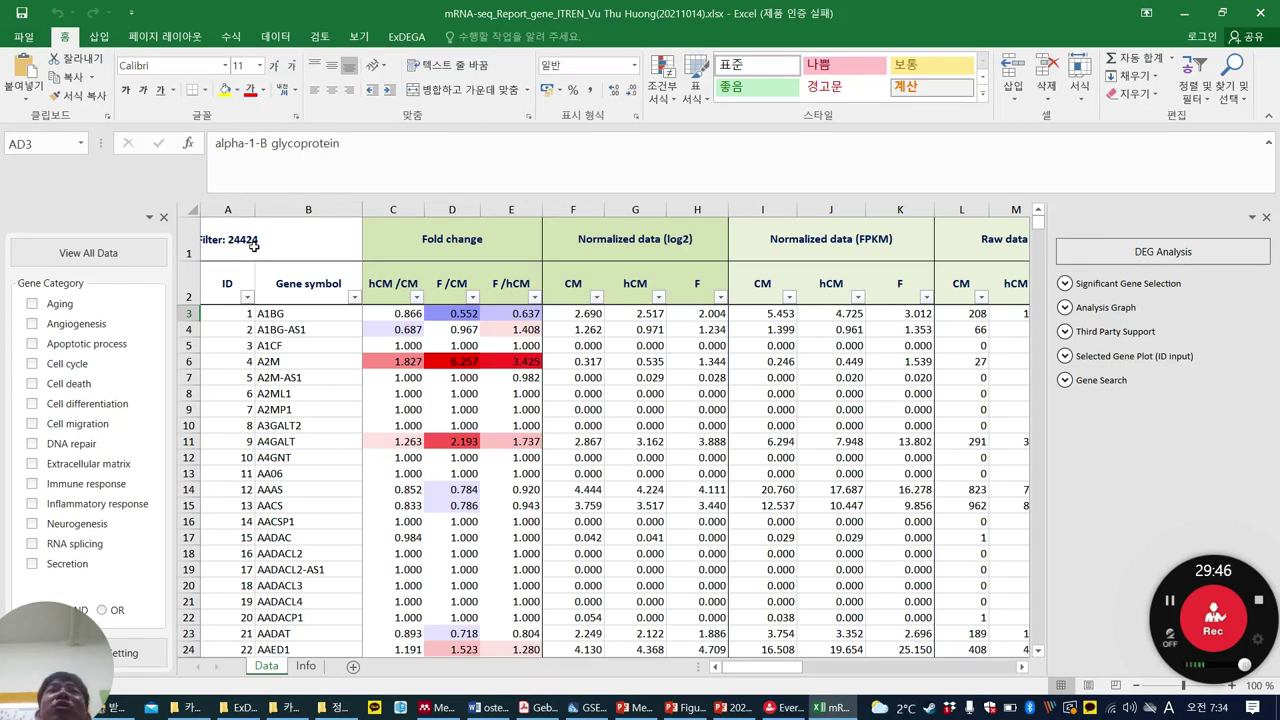
click(240, 315)
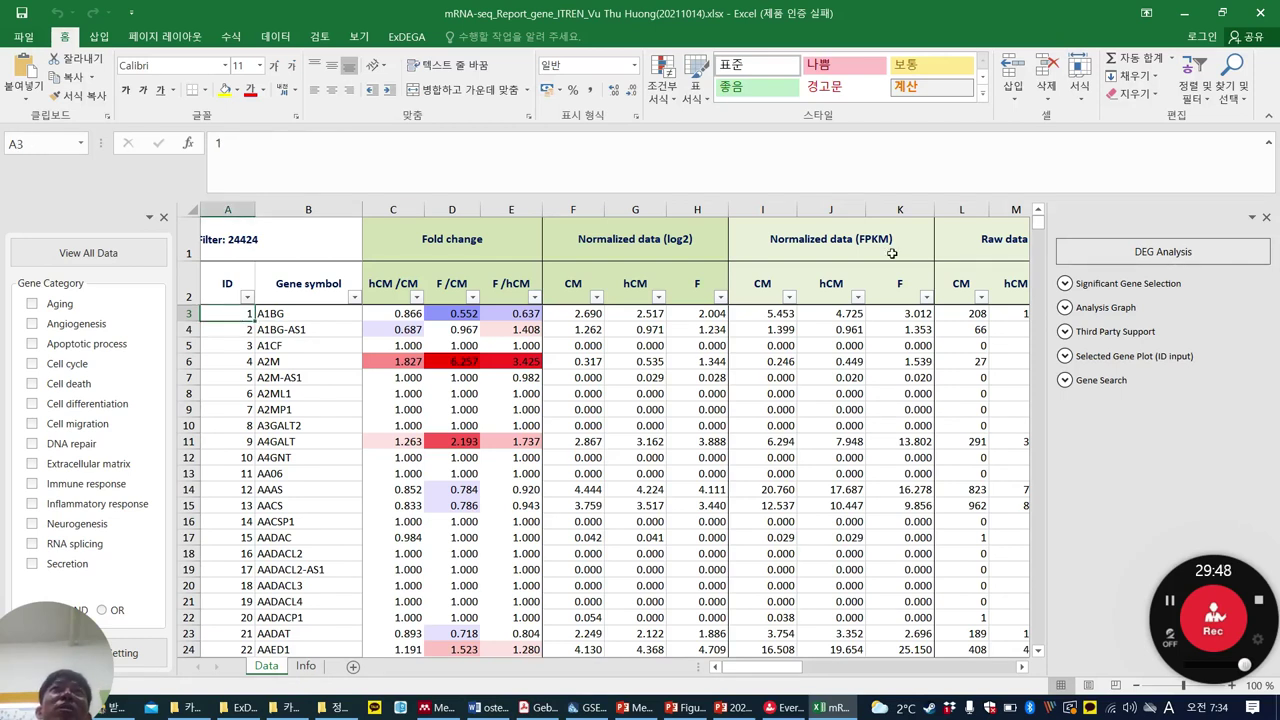
drag(1038, 225, 1043, 655)
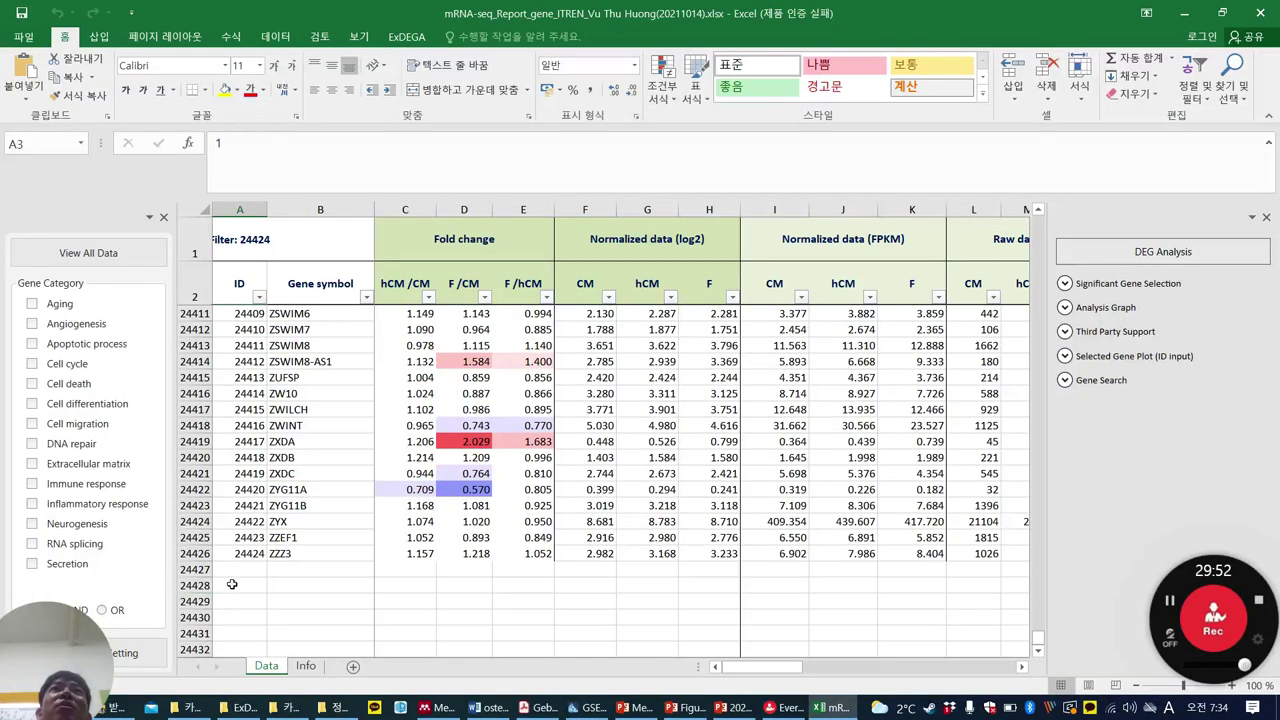
click(247, 557)
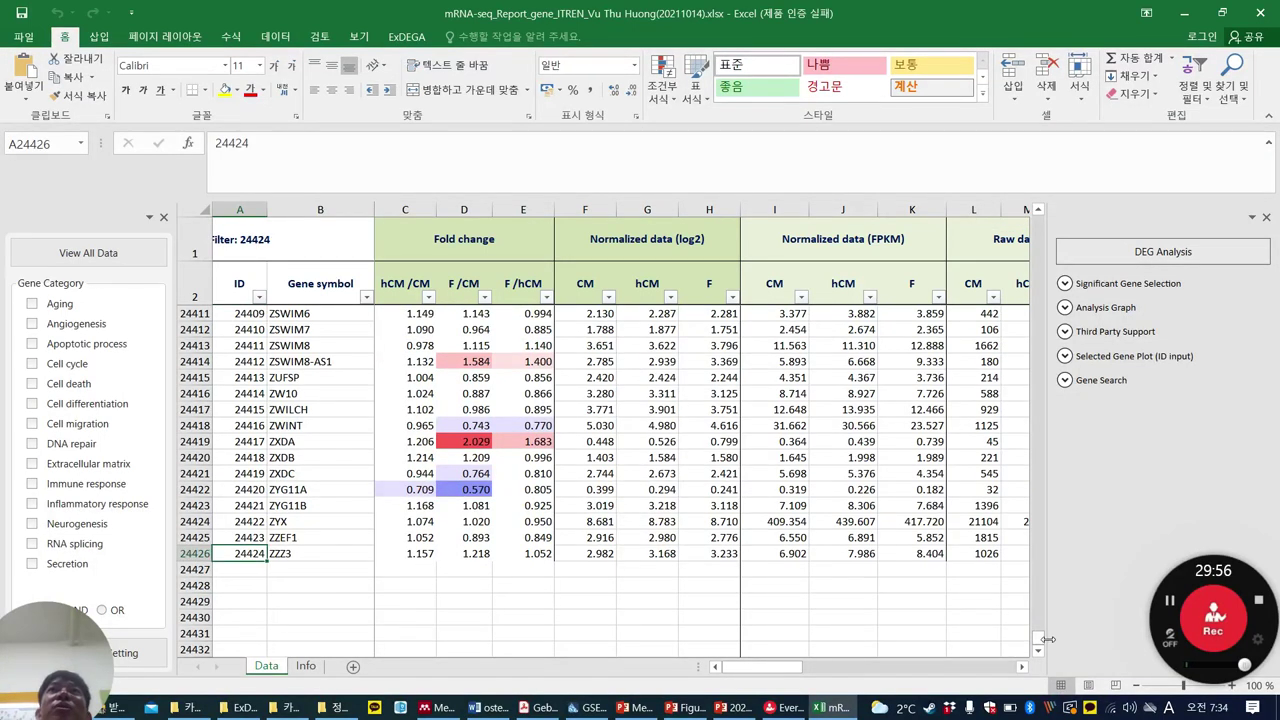
drag(1040, 640, 1050, 202)
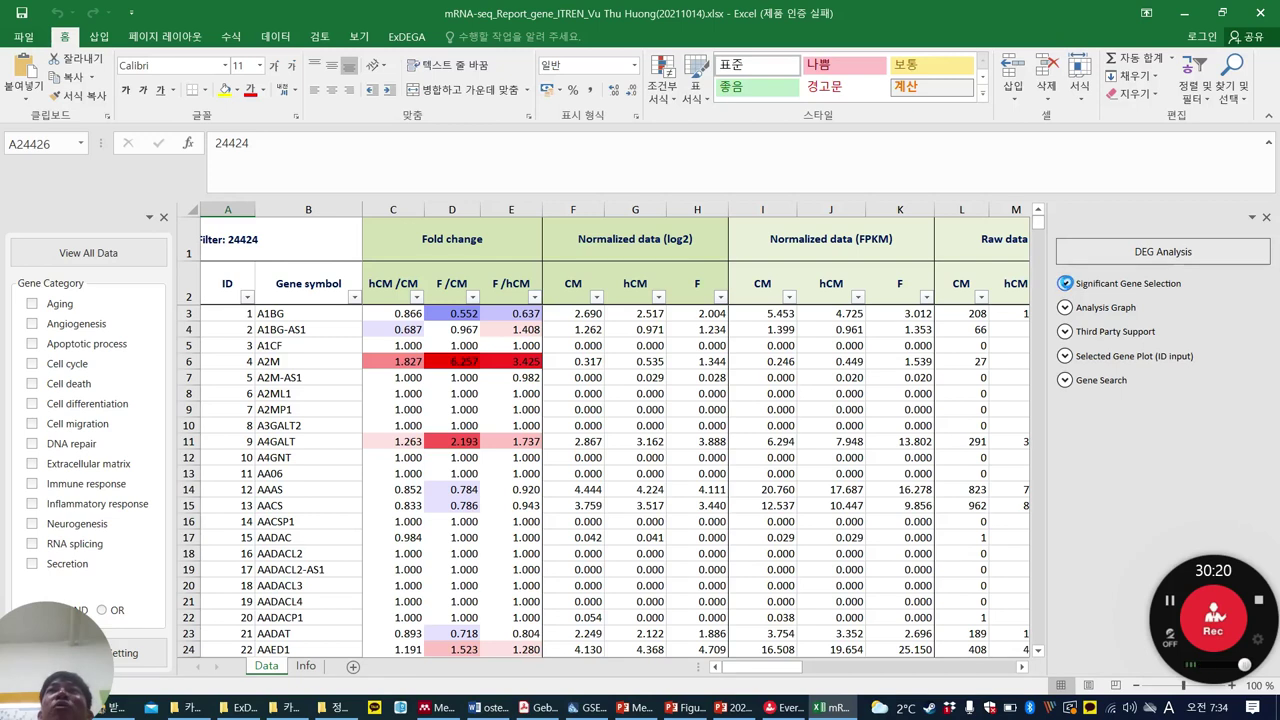
Filter the significant genes by the hCM /CM comparison with its Up/Dn option set to Both.
click(1065, 283)
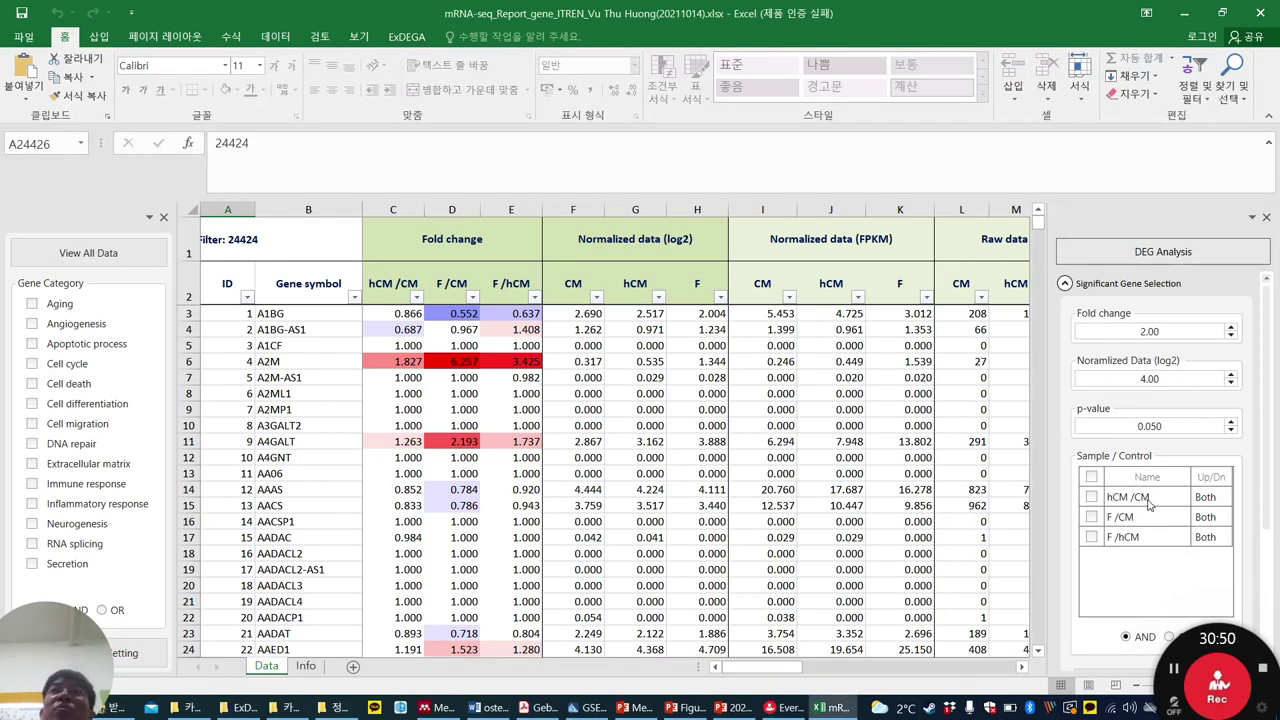
click(1091, 497)
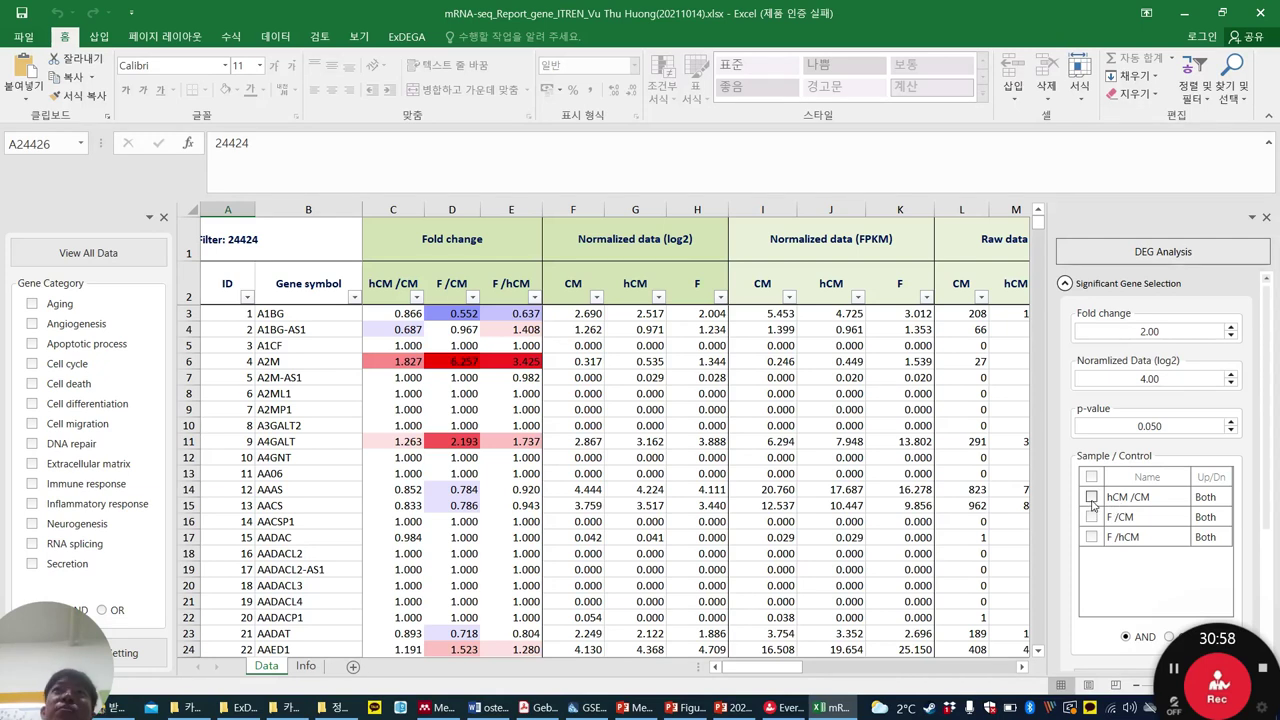
click(1222, 500)
click(1224, 499)
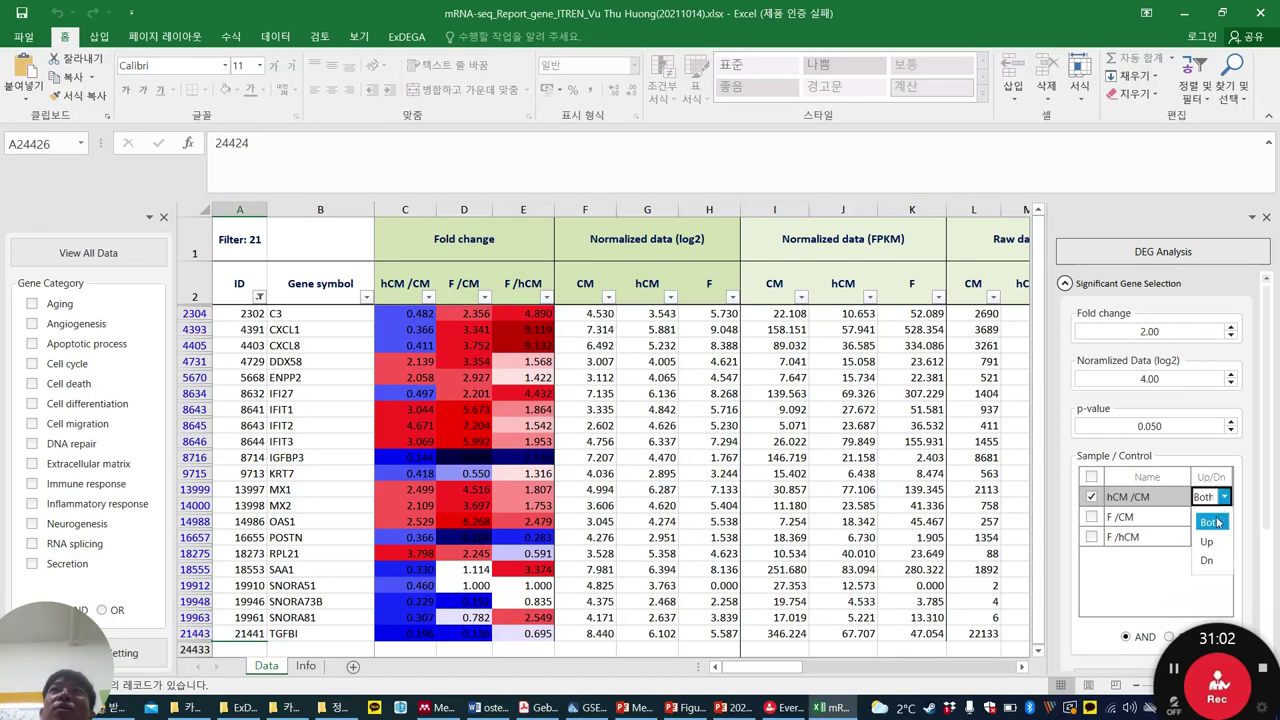
click(1215, 527)
Switch the hCM /CM comparison's Up/Dn option to Dn and back to Both.
click(1224, 498)
click(1207, 560)
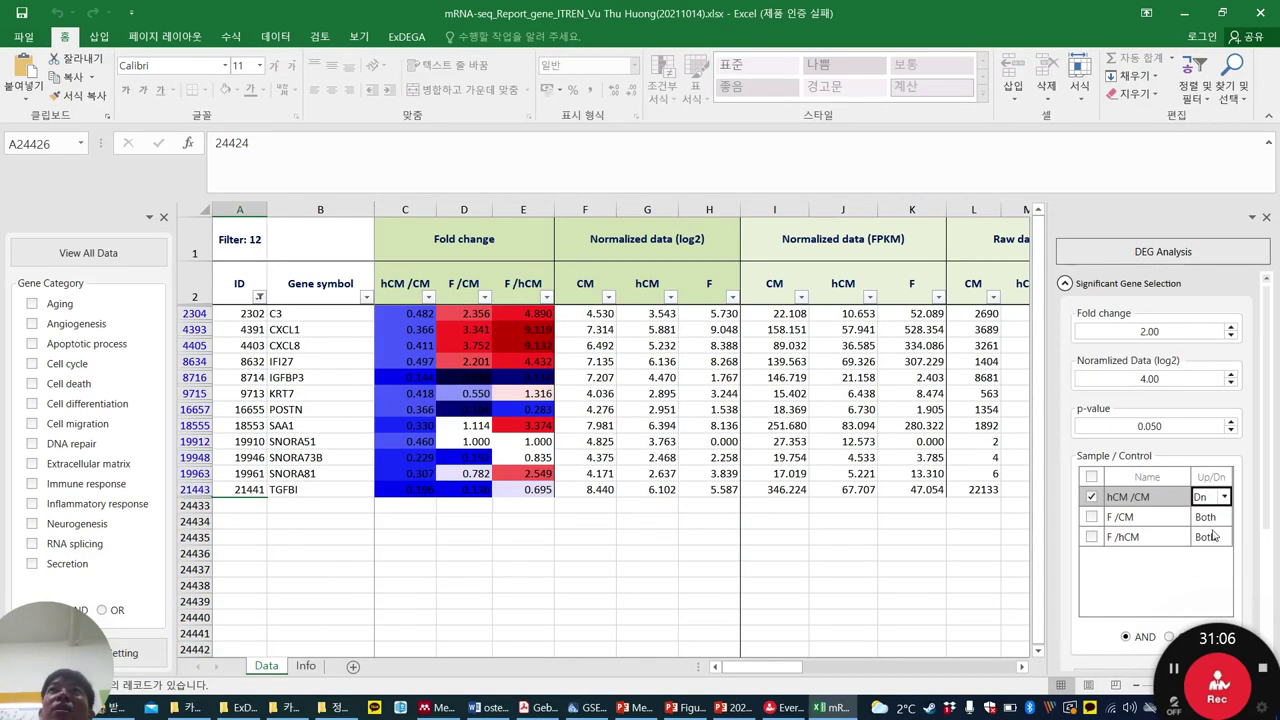
click(1224, 497)
click(1210, 521)
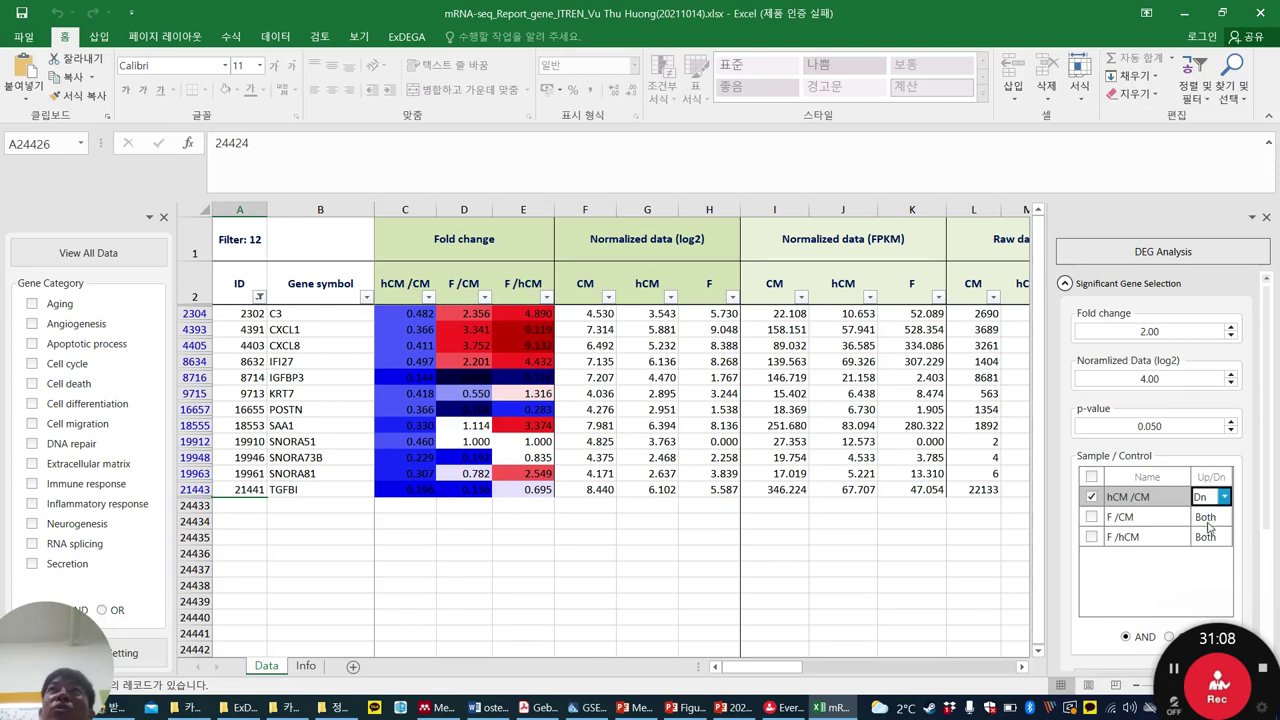
Set the fold change threshold for the significant gene selection to 1.50.
double_click(1150, 332)
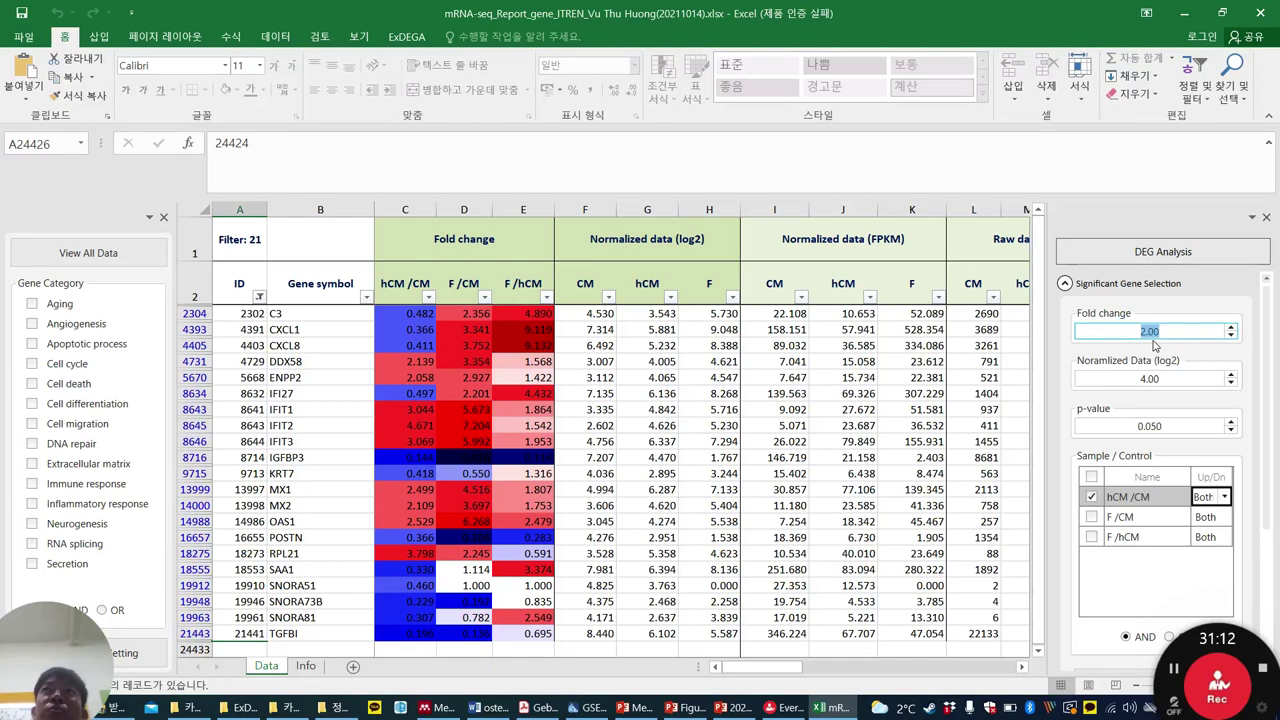
text(1.50)
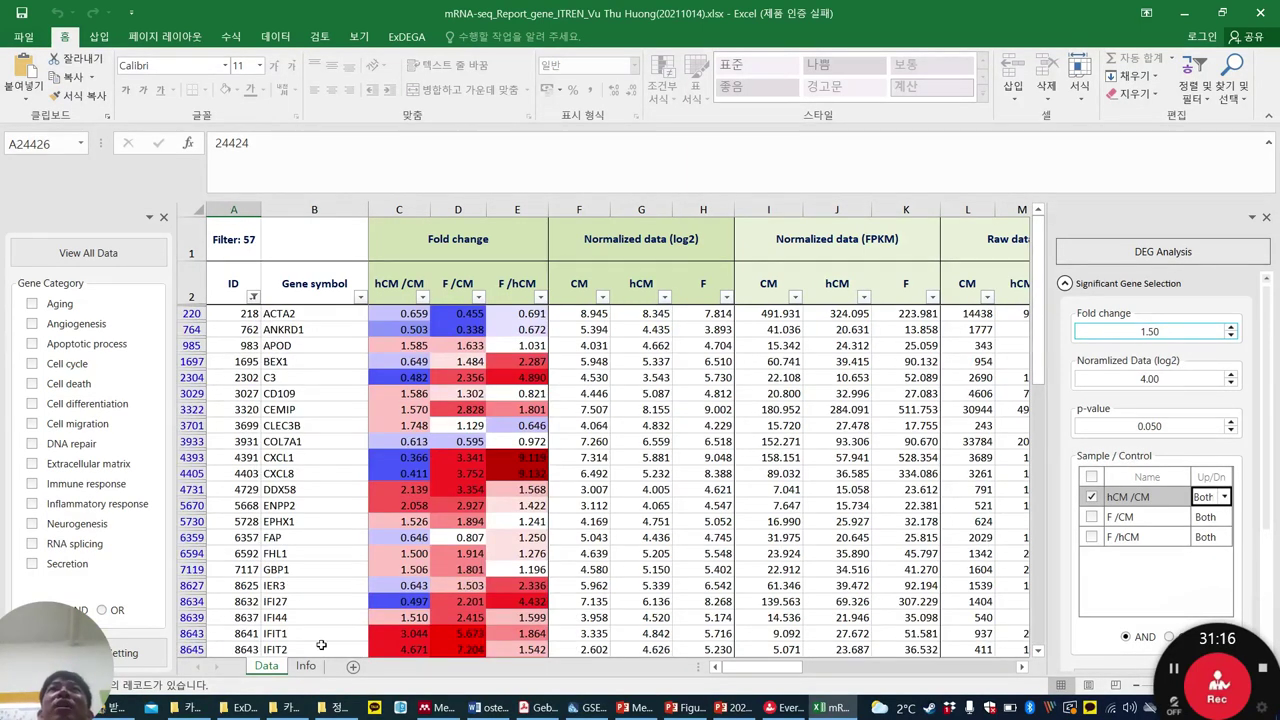
drag(65, 672, 65, 592)
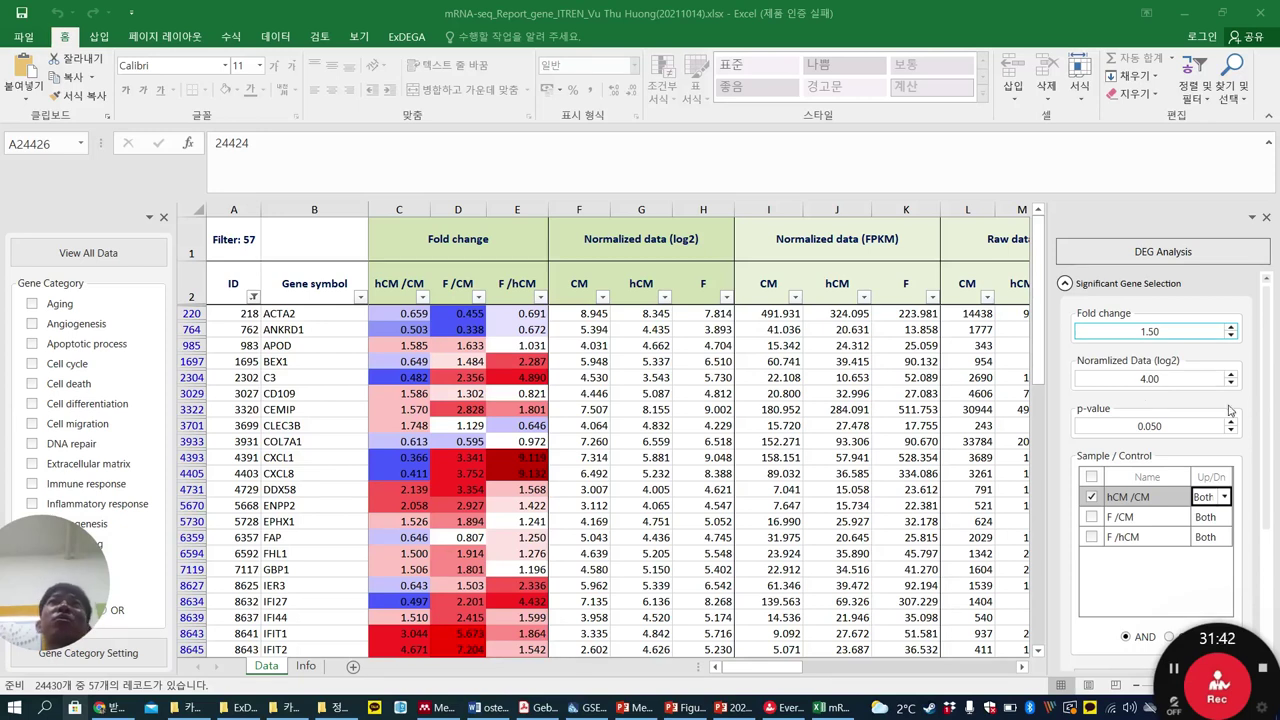
Try normalized data (log2) thresholds of 8.00 and 2.00 for the significant gene selection, returning it to 4.00.
click(1164, 379)
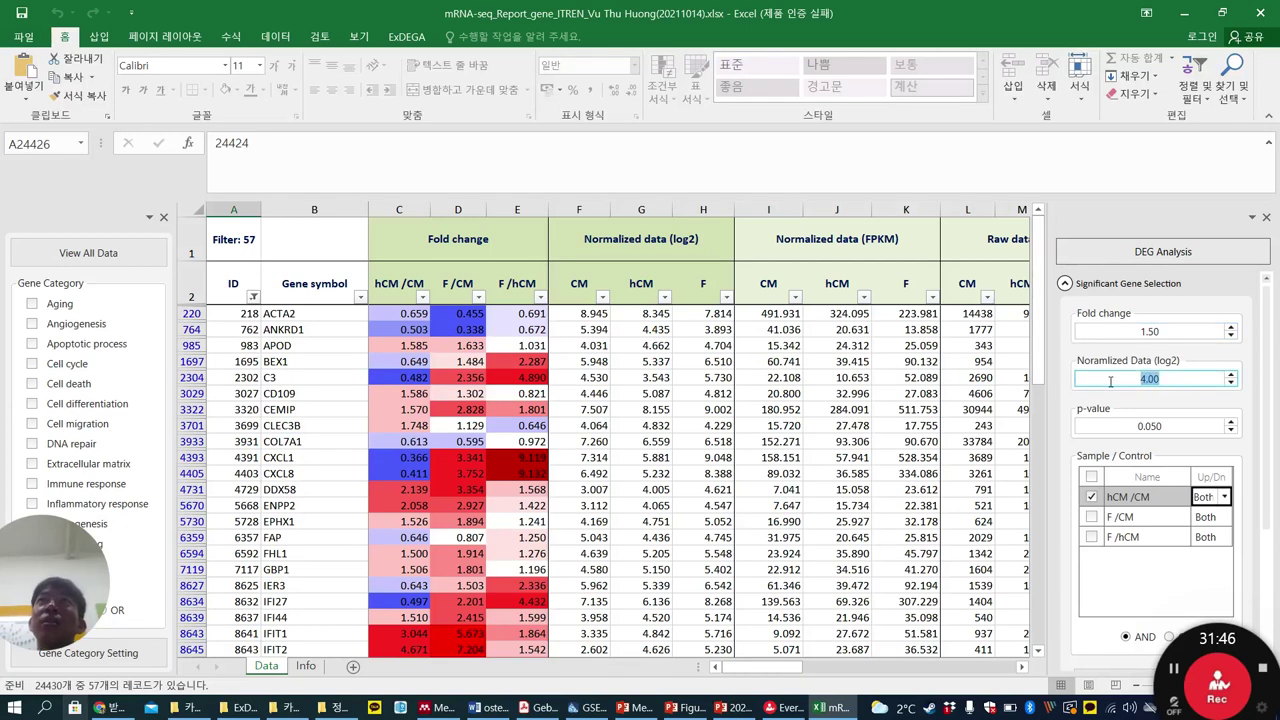
text(8)
key(Return)
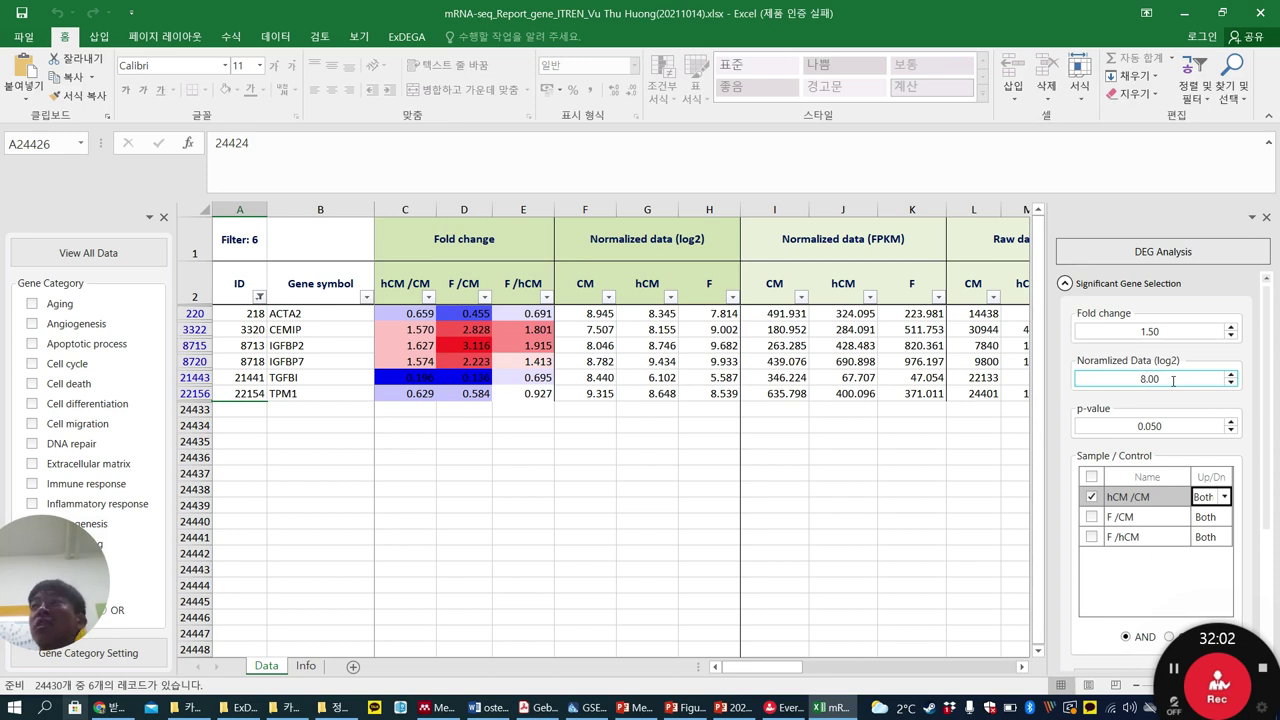
drag(1173, 380, 1078, 374)
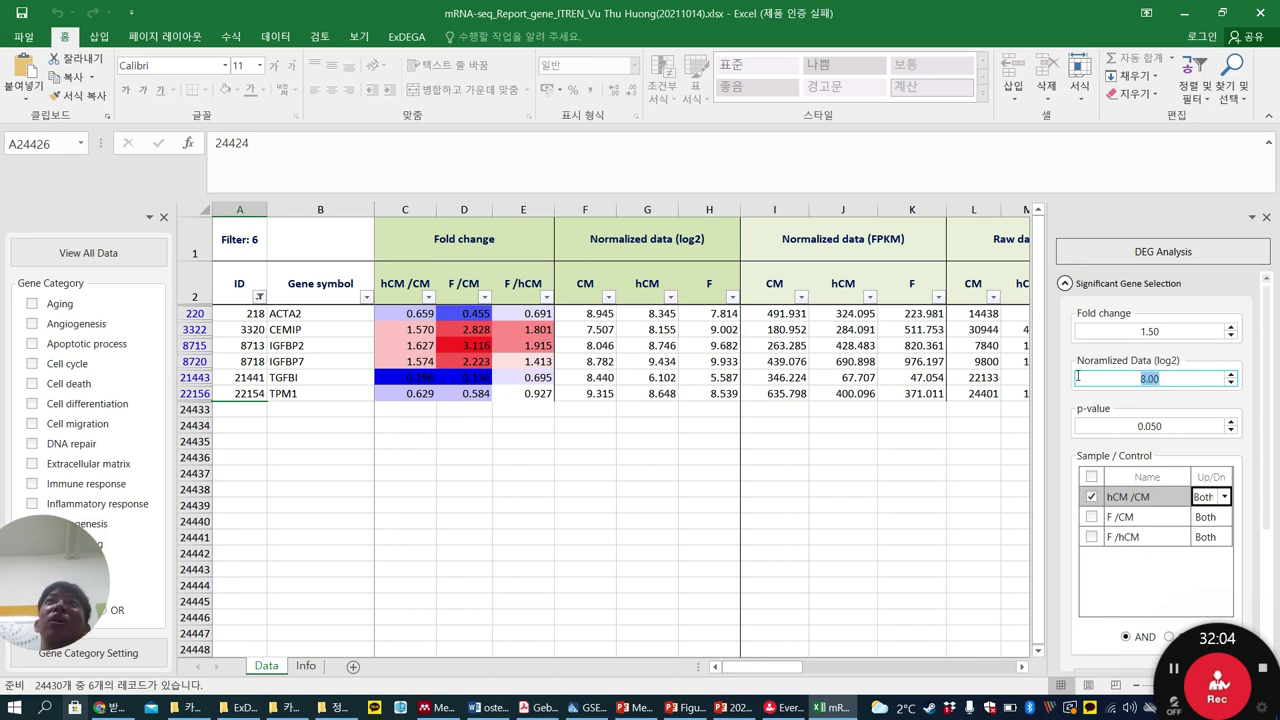
text(2)
key(Return)
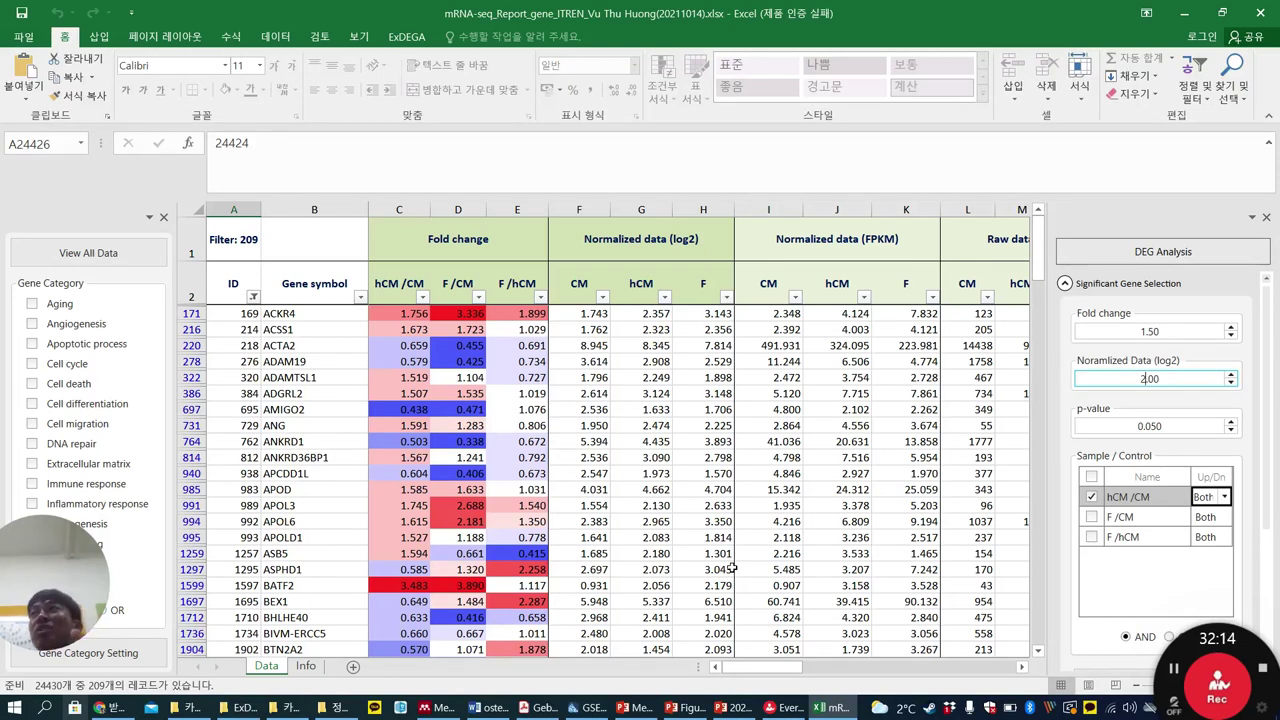
double_click(1176, 377)
text(4)
key(Return)
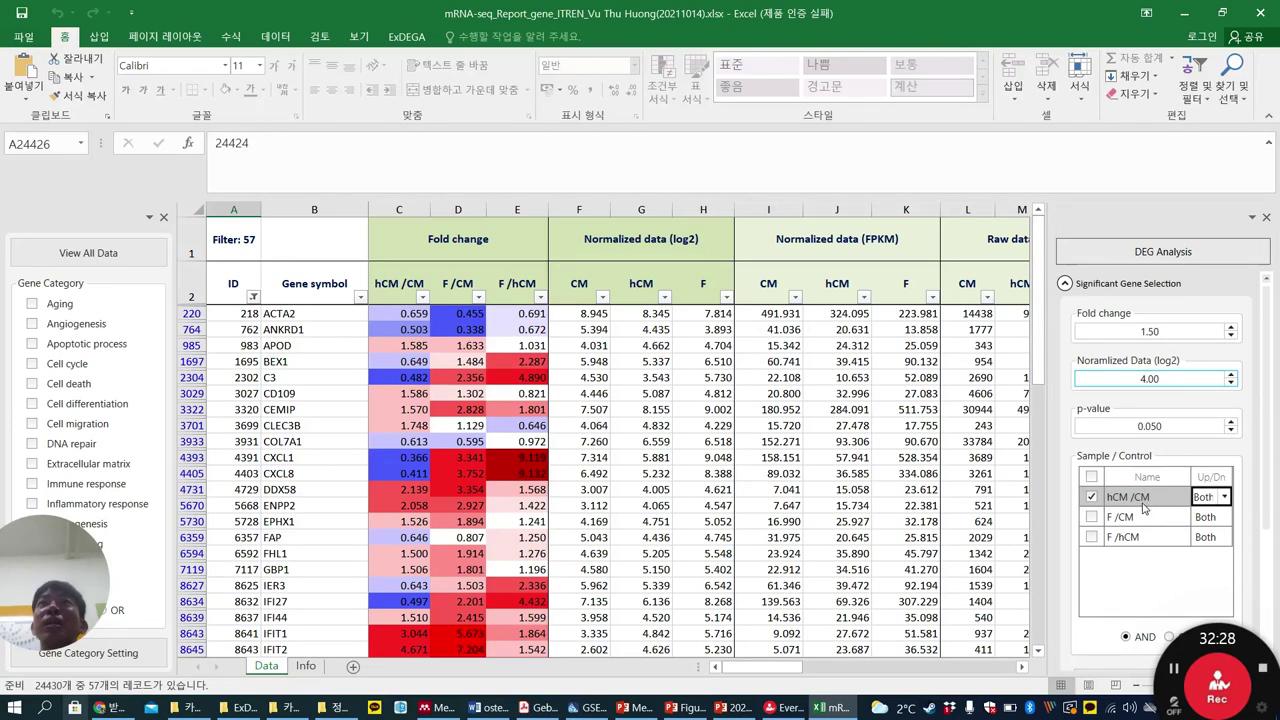
Try to sort the hCM /CM fold change column in descending order.
click(422, 297)
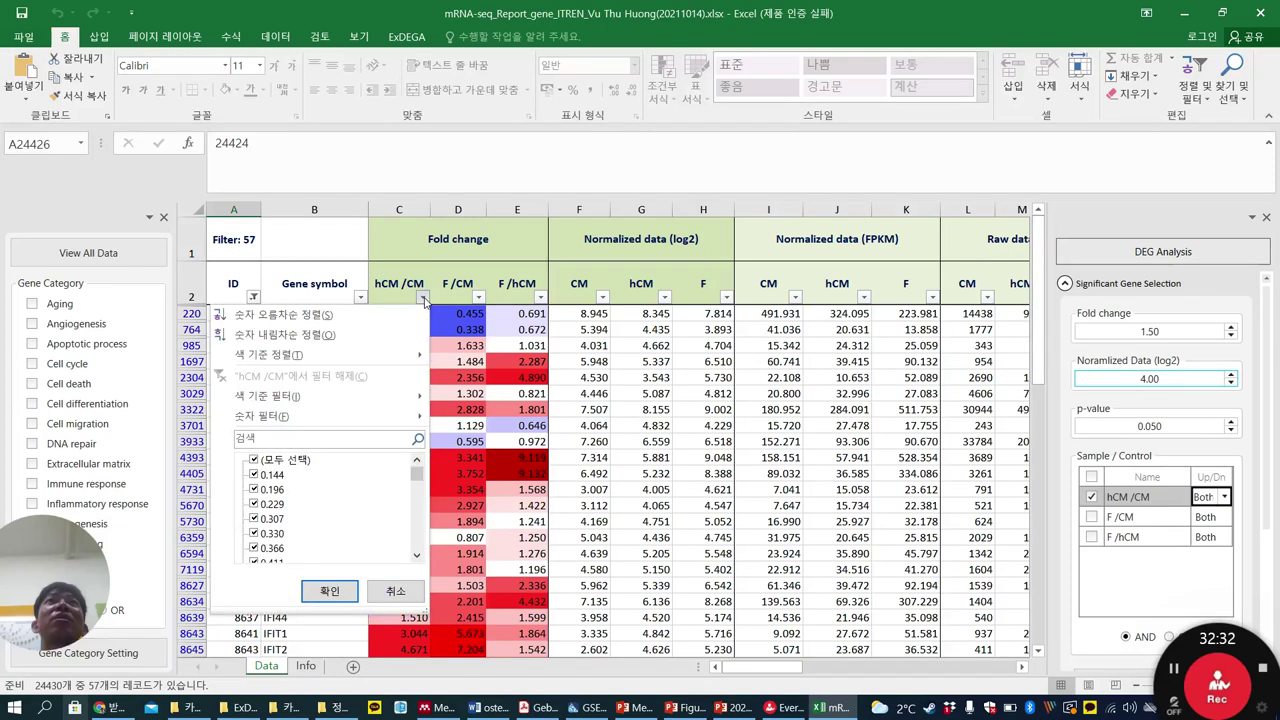
click(320, 336)
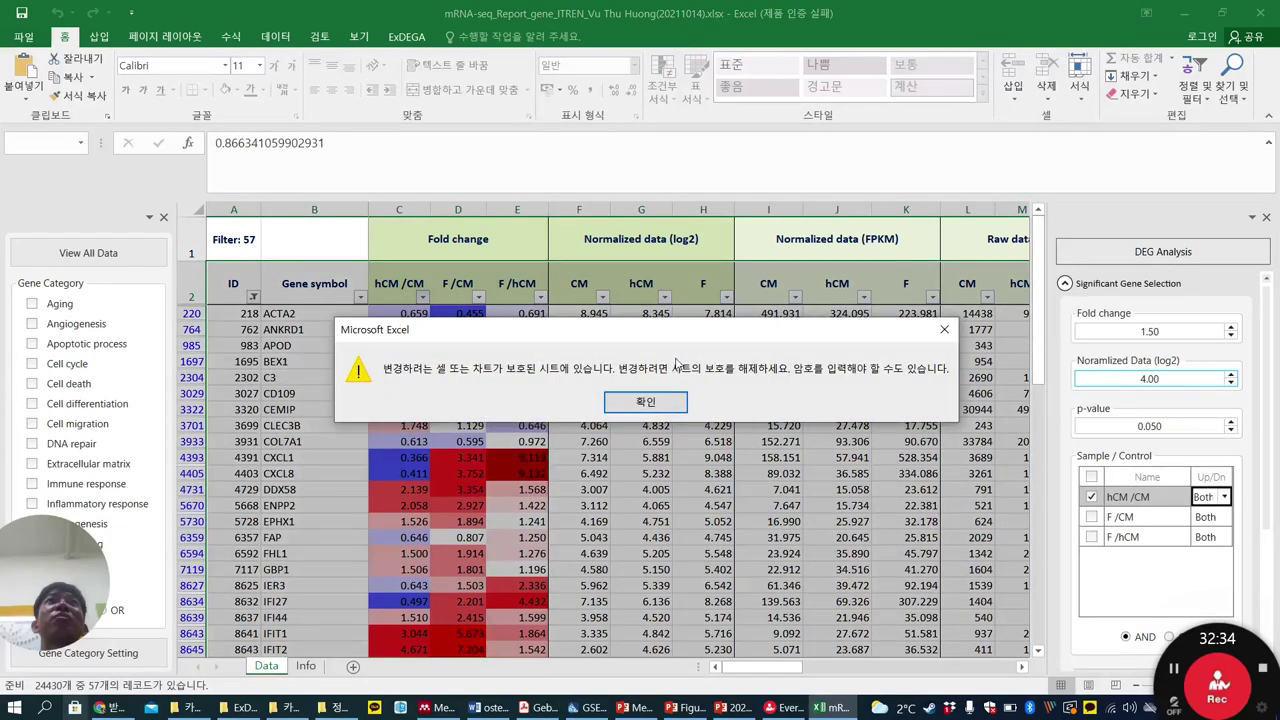
click(646, 402)
key(Down)
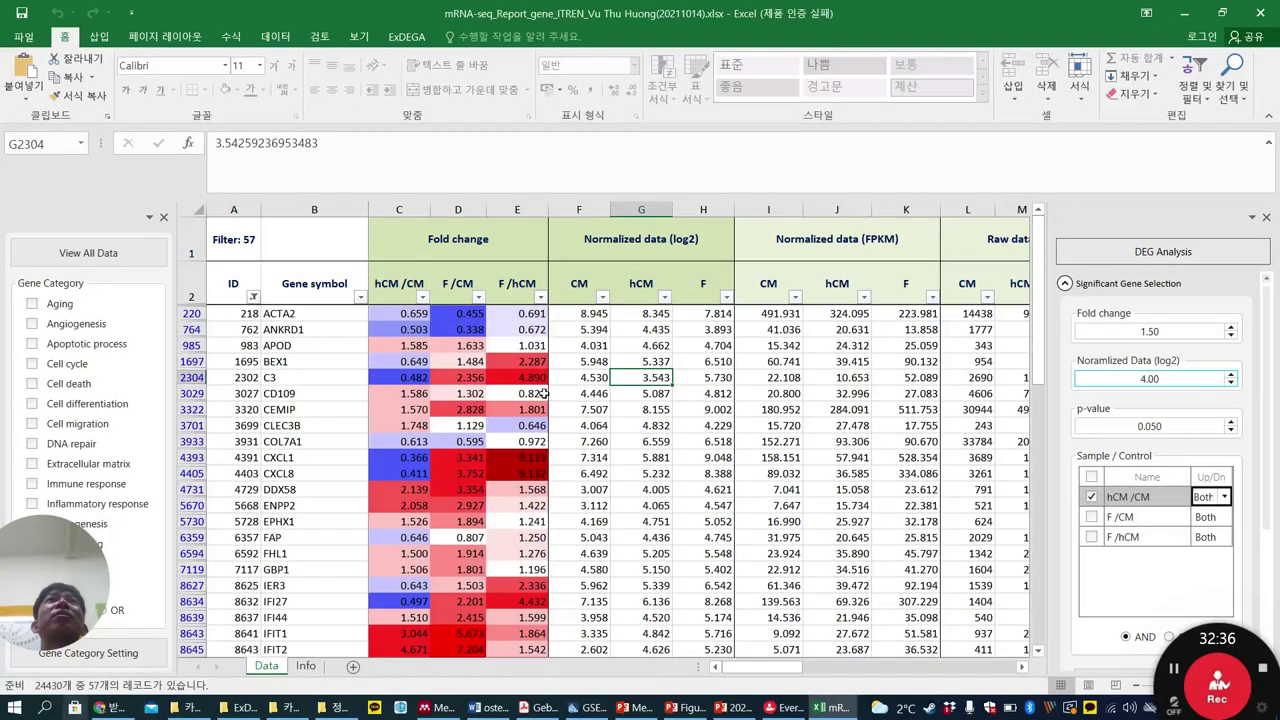
key(Left)
key(Left)
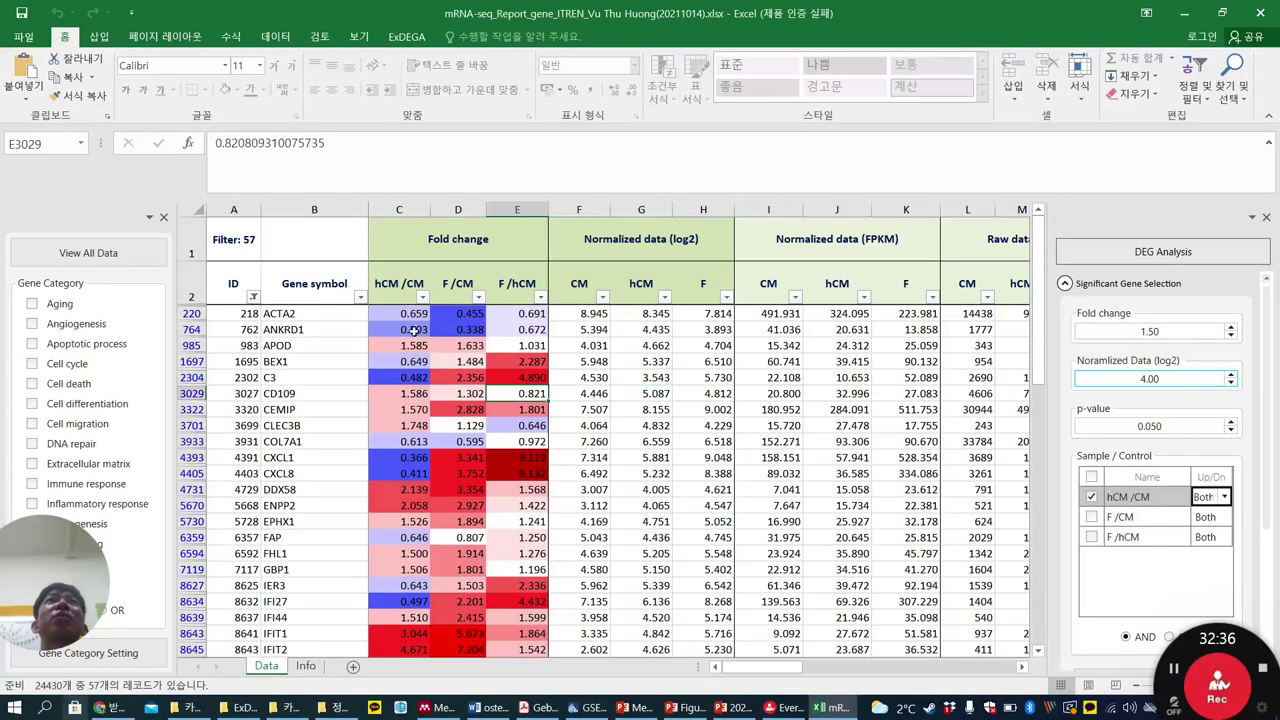
Set the fold change threshold of the significant gene selection to 2.00.
click(1135, 333)
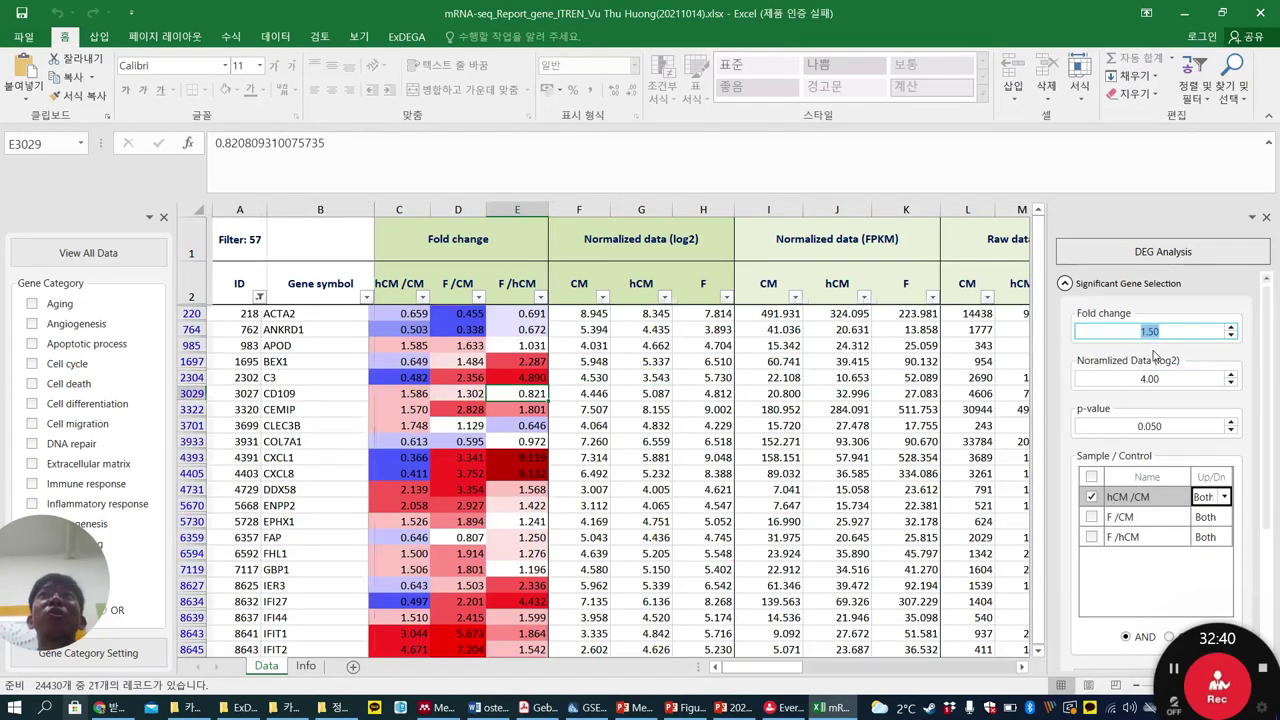
text(2)
key(Return)
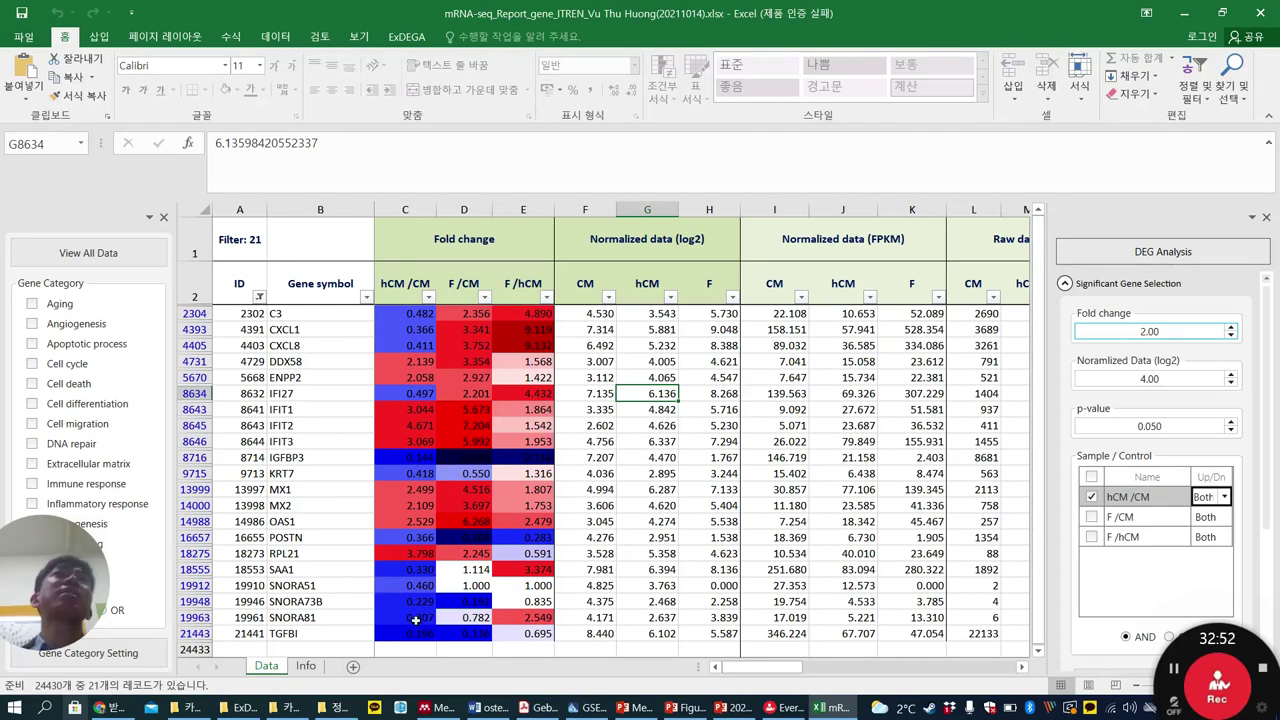
Examine the filtered gene symbols and their annotation descriptions, including IGFBP3, IFIT3, CXCL8 and TGFBI.
click(298, 331)
click(290, 378)
click(305, 456)
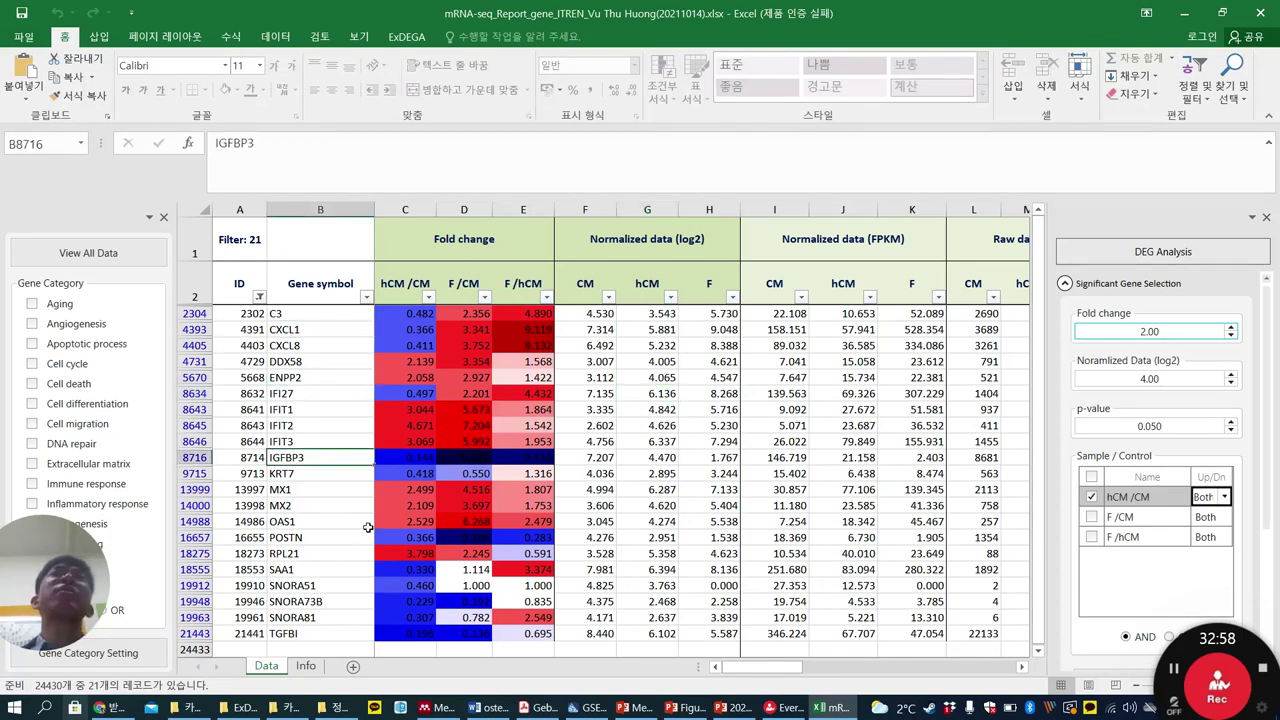
drag(760, 667, 930, 674)
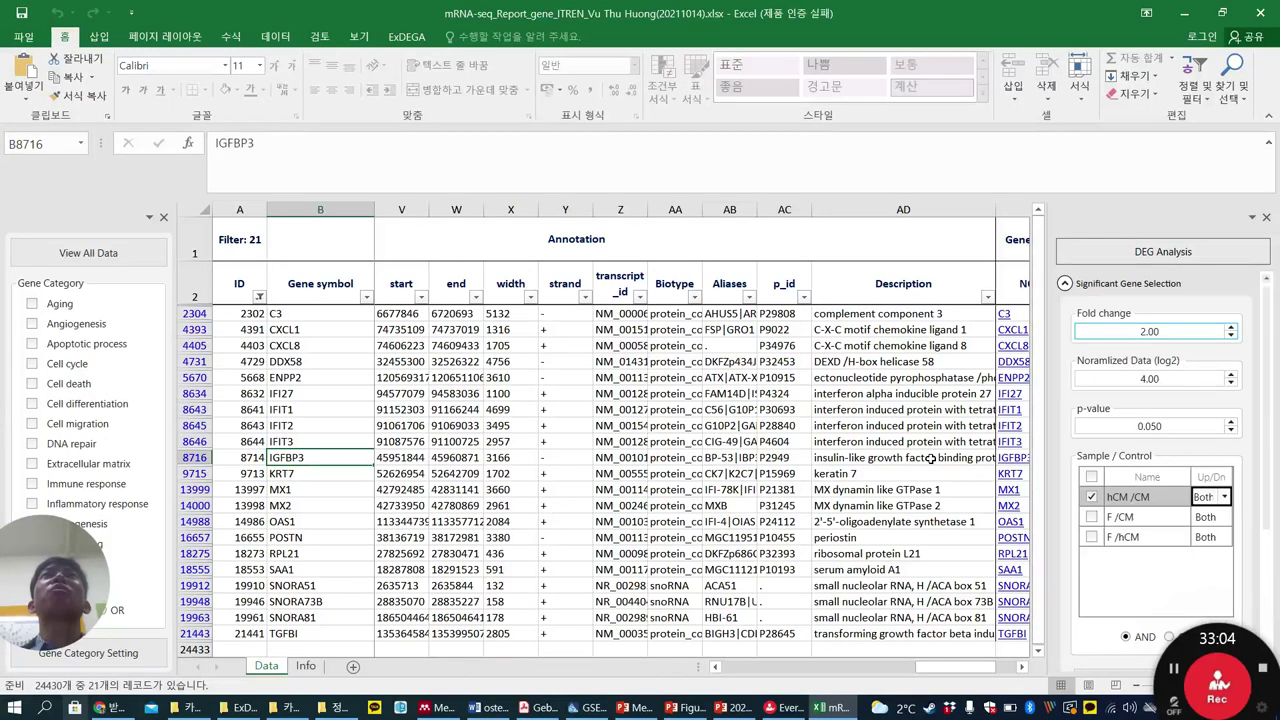
click(930, 458)
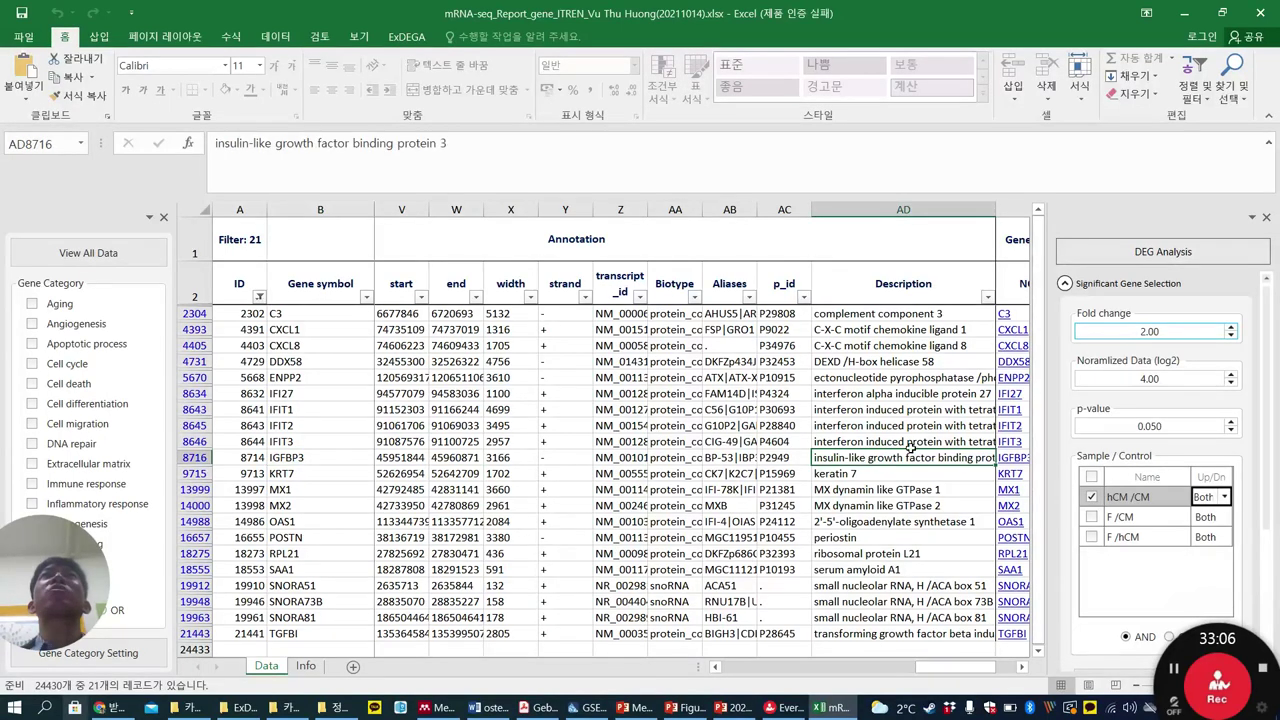
click(907, 441)
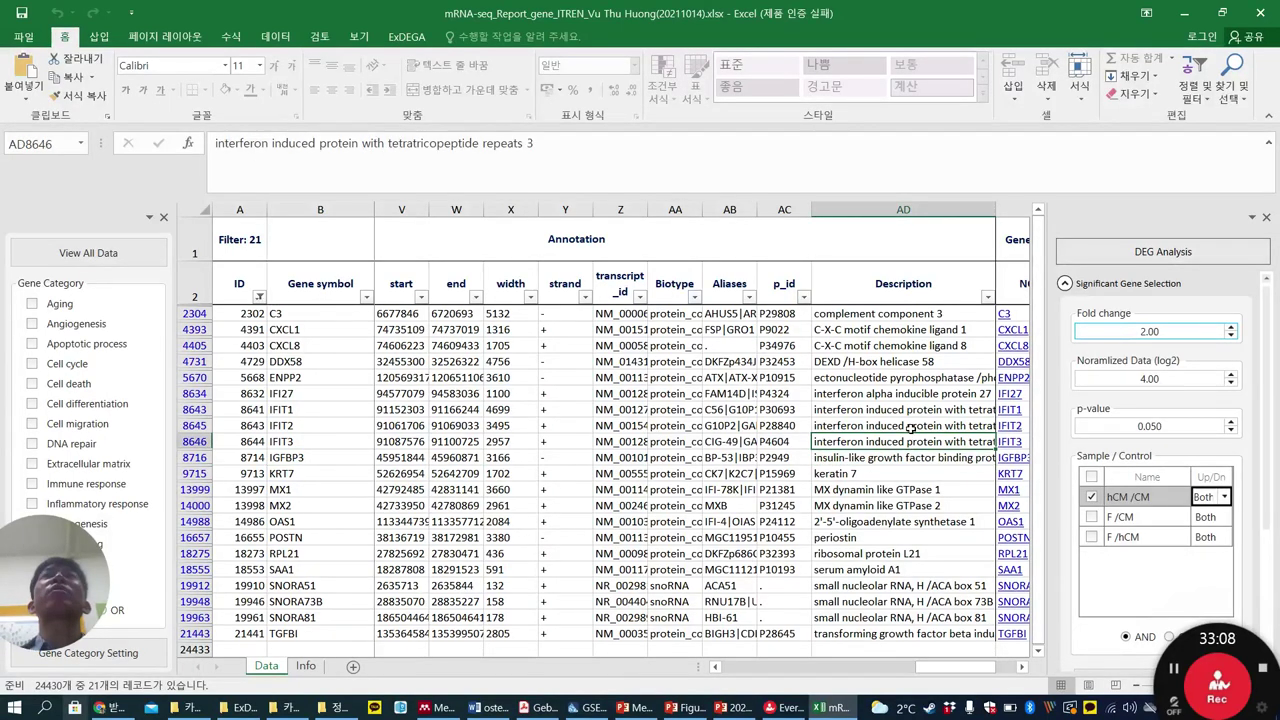
click(912, 348)
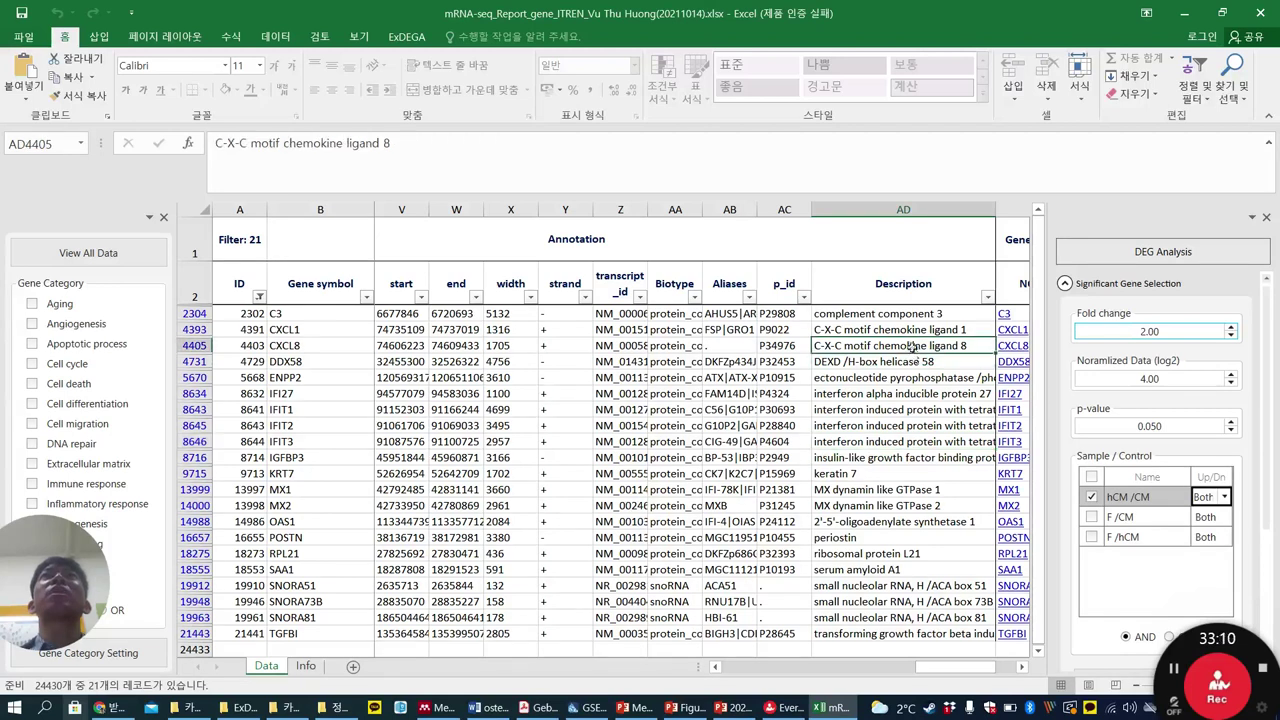
click(873, 633)
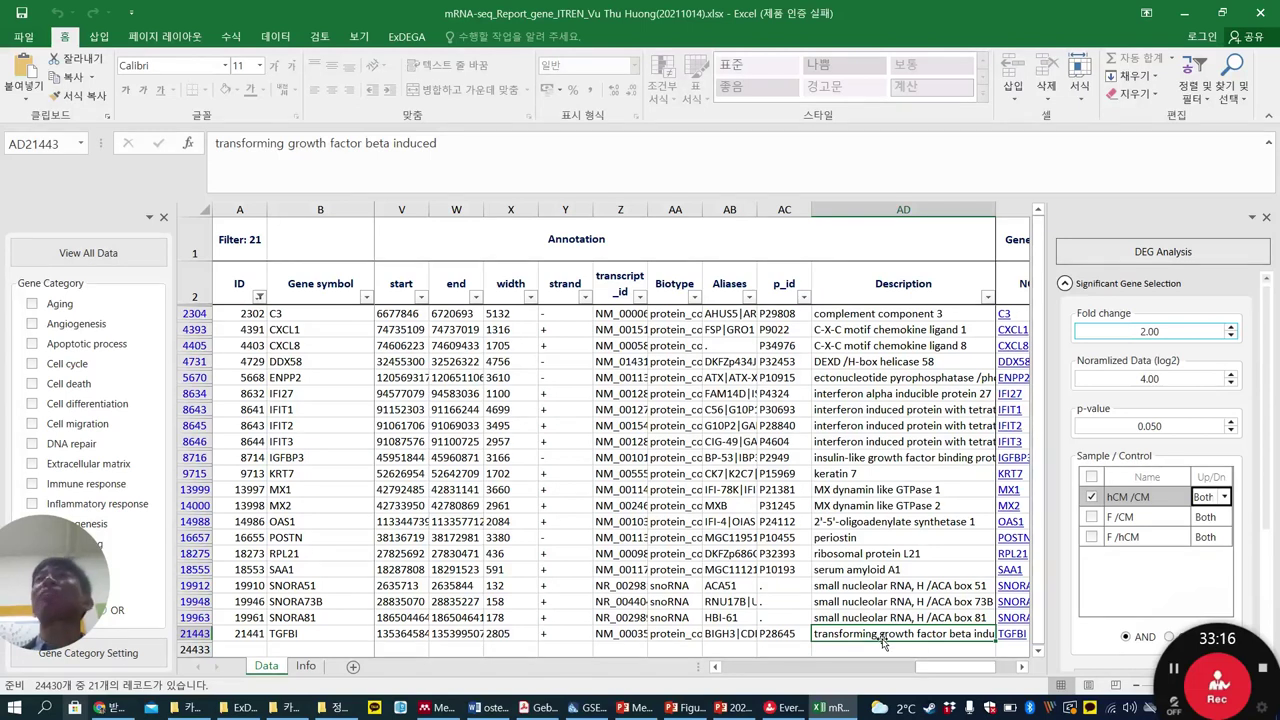
drag(940, 667, 713, 667)
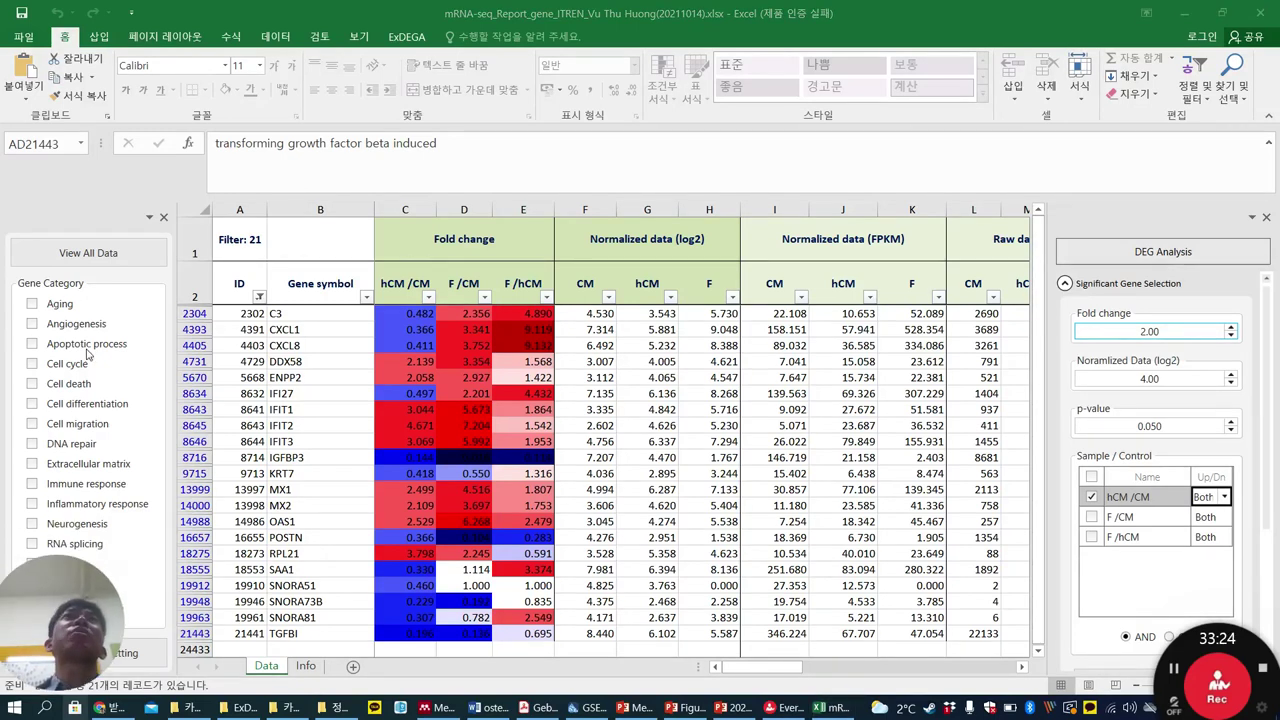
Filter the significant genes by the Aging and Angiogenesis categories one at a time, clearing each.
click(31, 305)
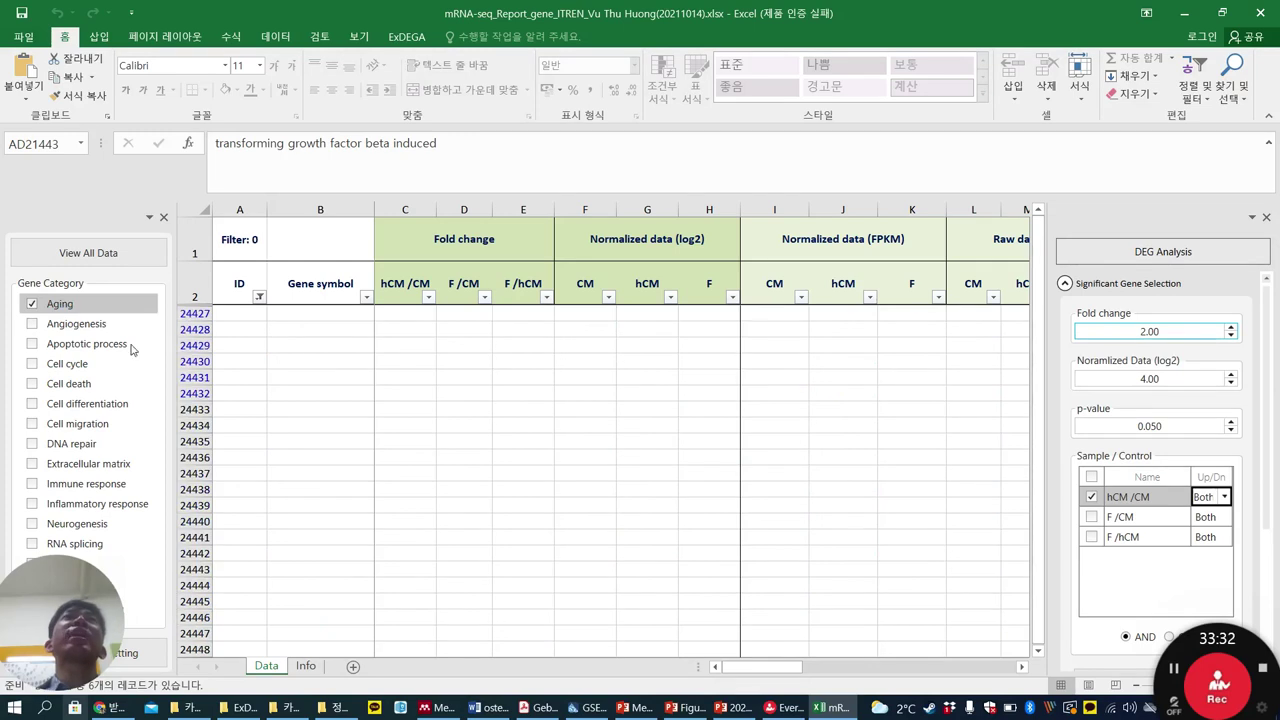
click(33, 304)
click(33, 326)
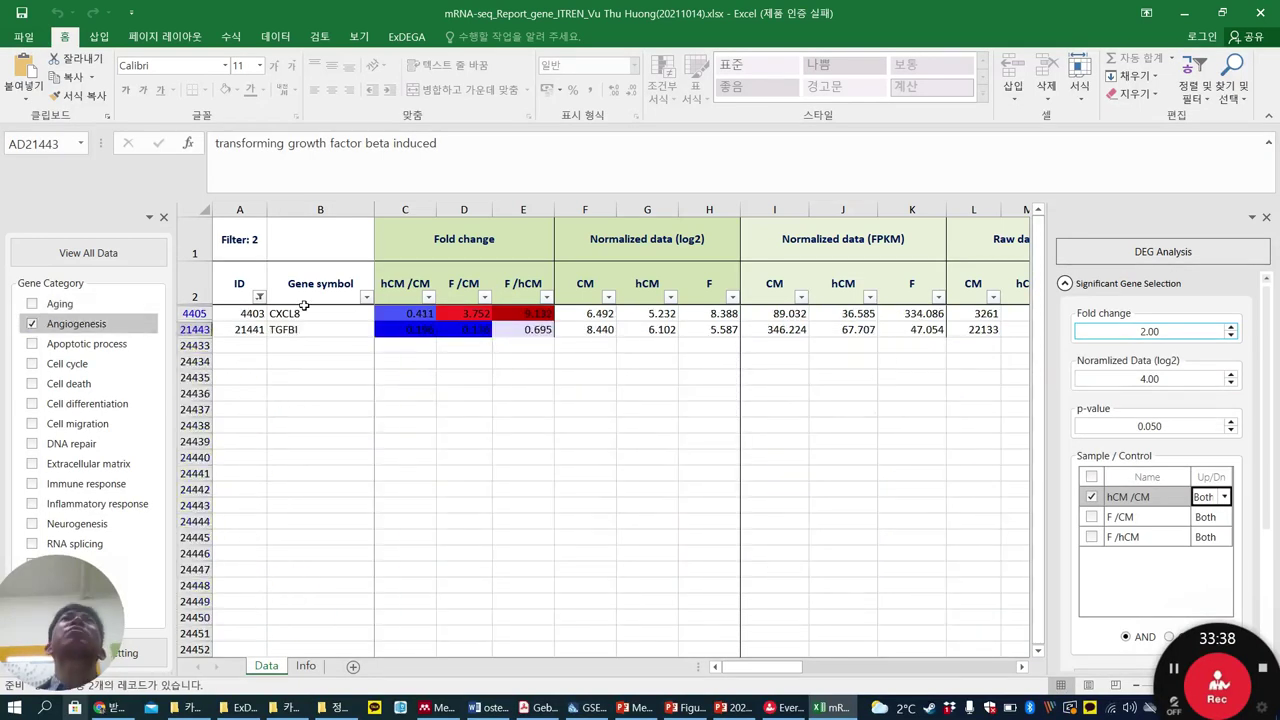
click(32, 324)
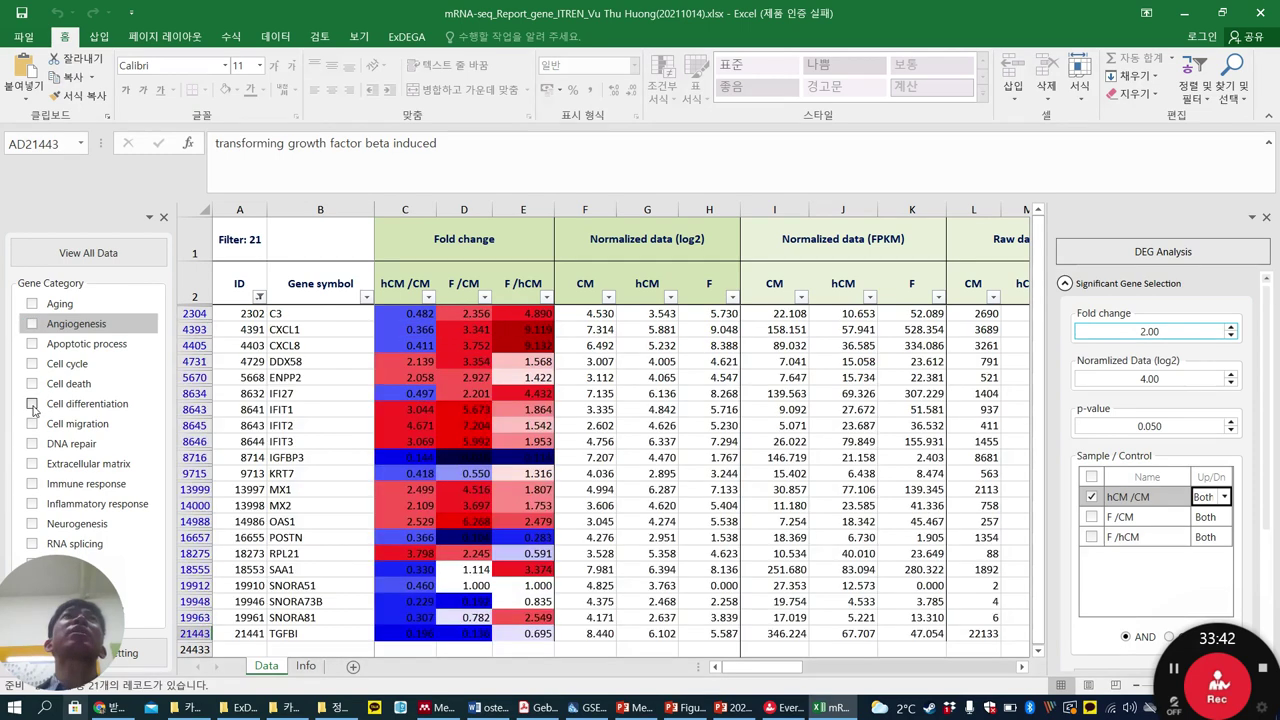
Filter the significant genes by Cell differentiation and Cell death one at a time, clearing each category.
click(32, 404)
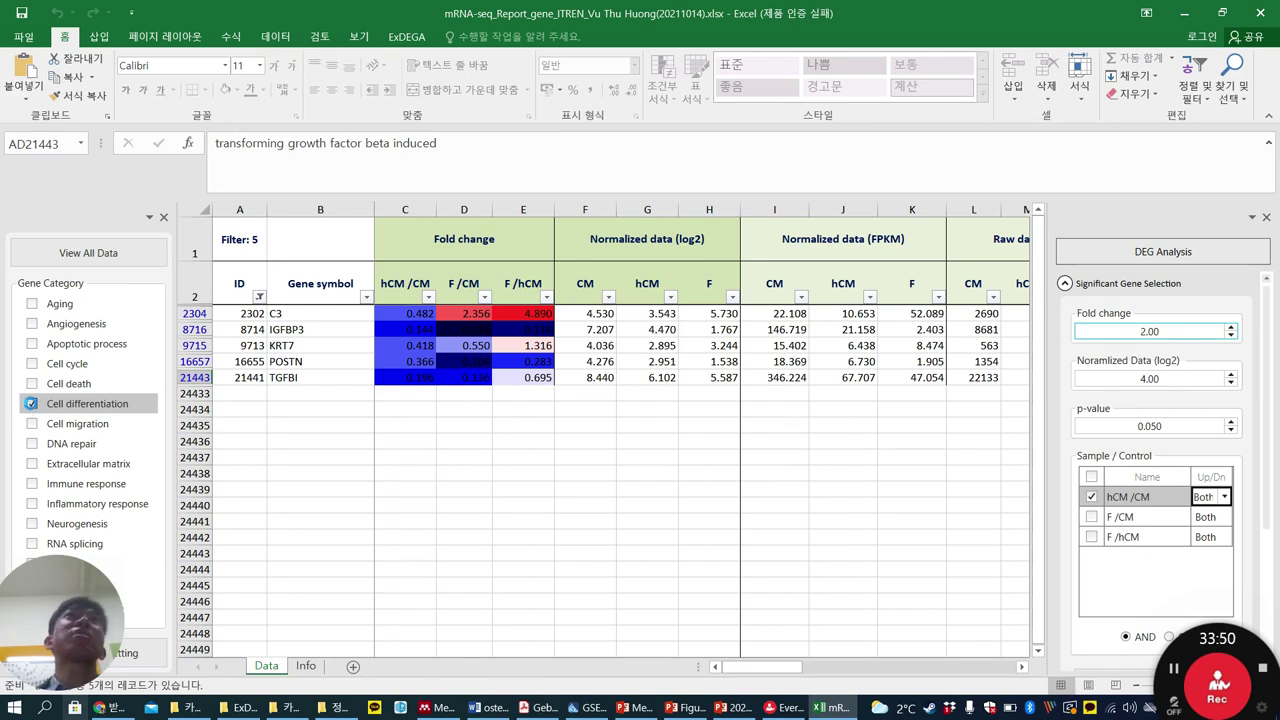
click(31, 403)
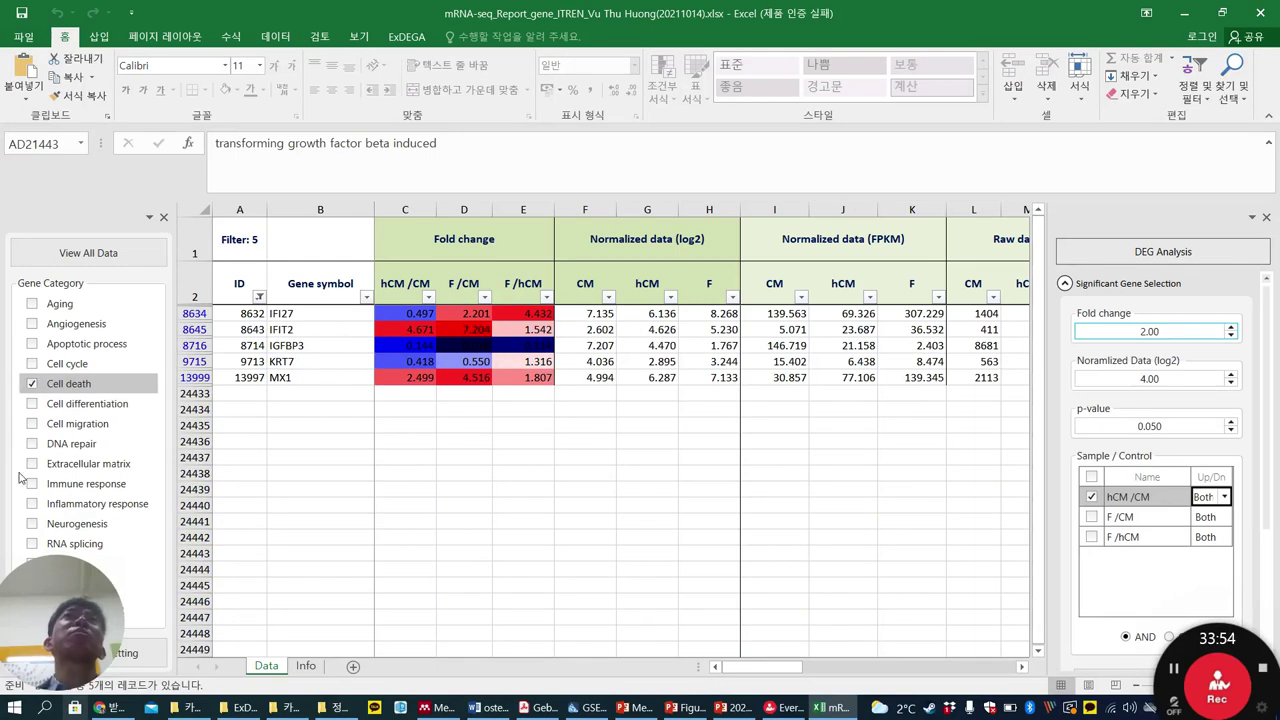
click(29, 385)
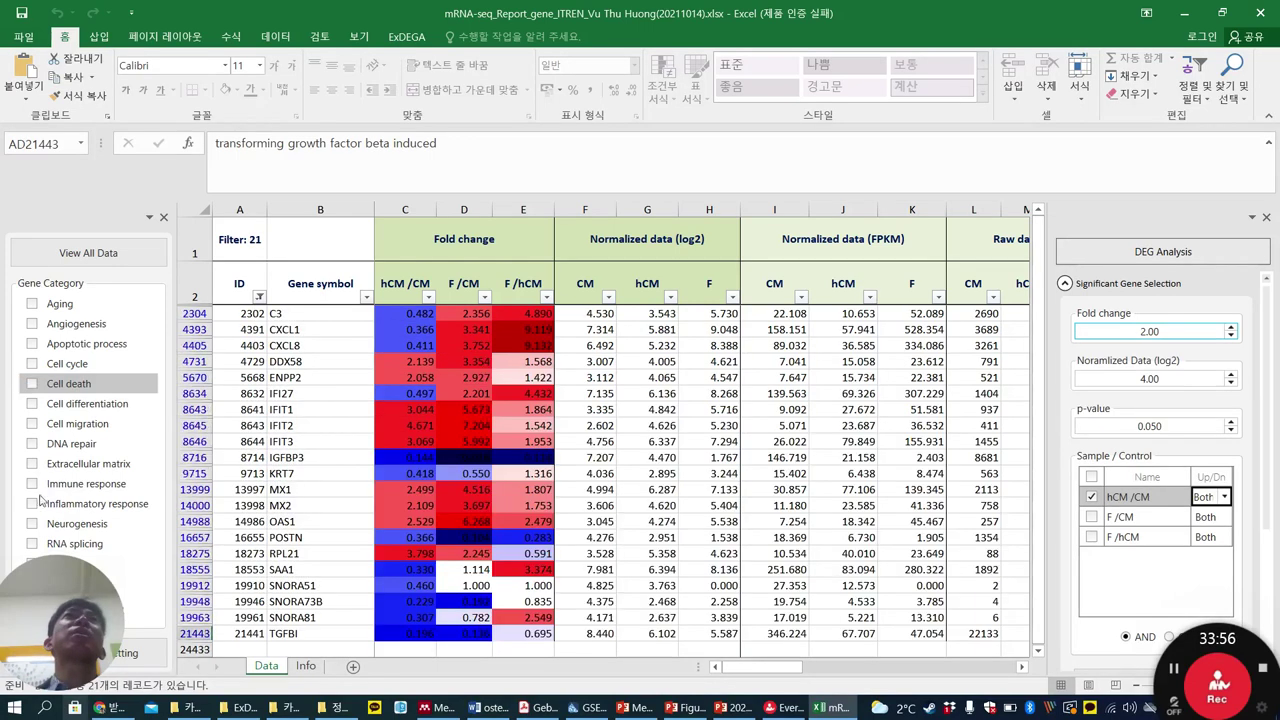
Filter the significant genes by the Inflammatory response and Cell differentiation categories combined with OR.
click(32, 504)
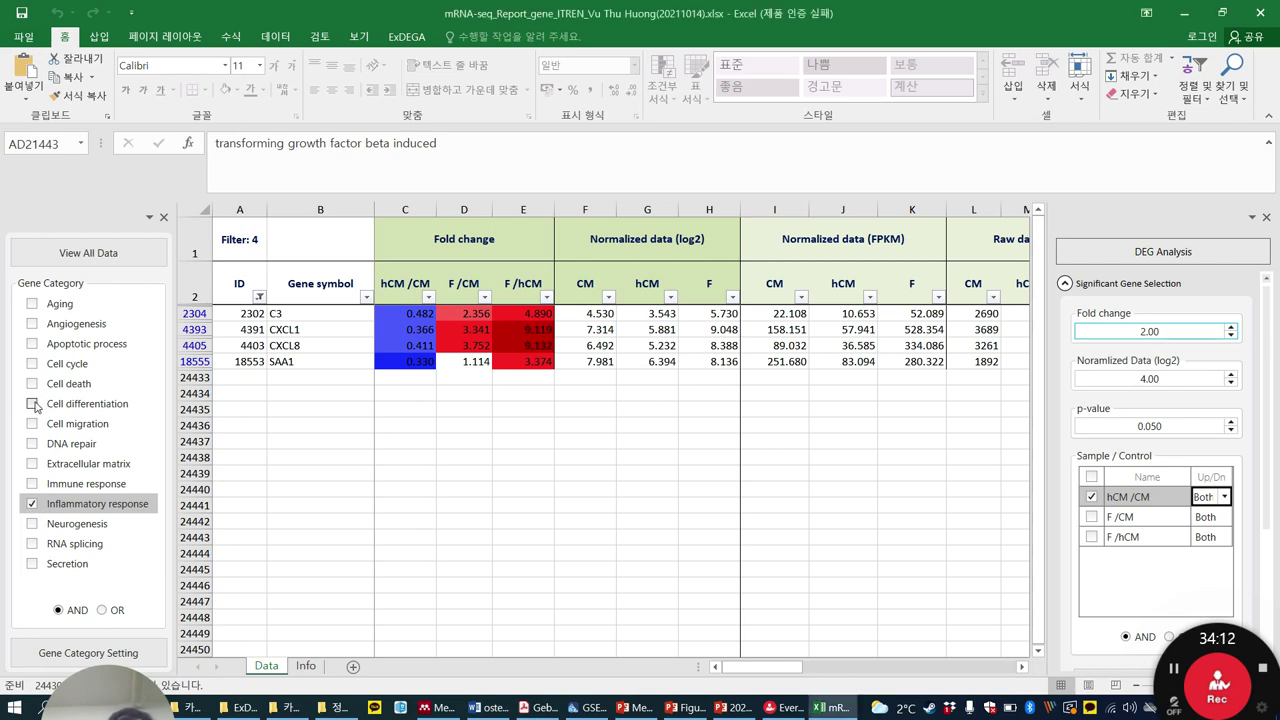
click(33, 405)
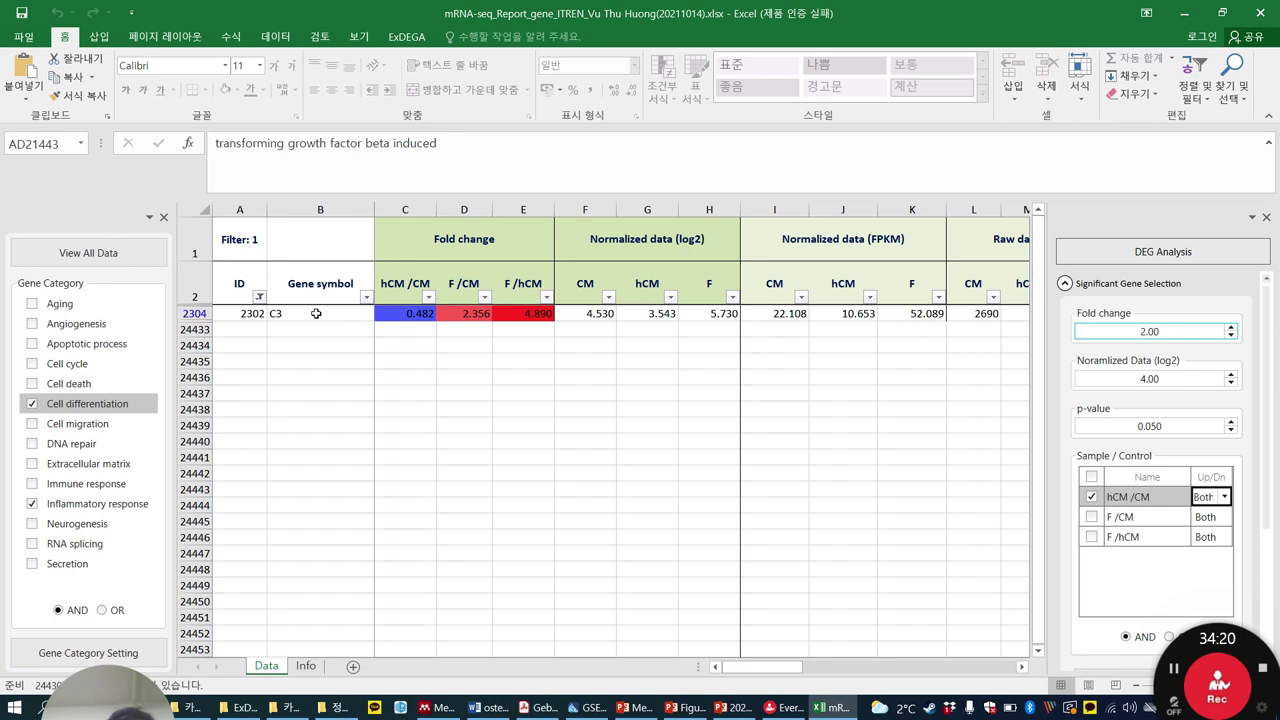
click(101, 609)
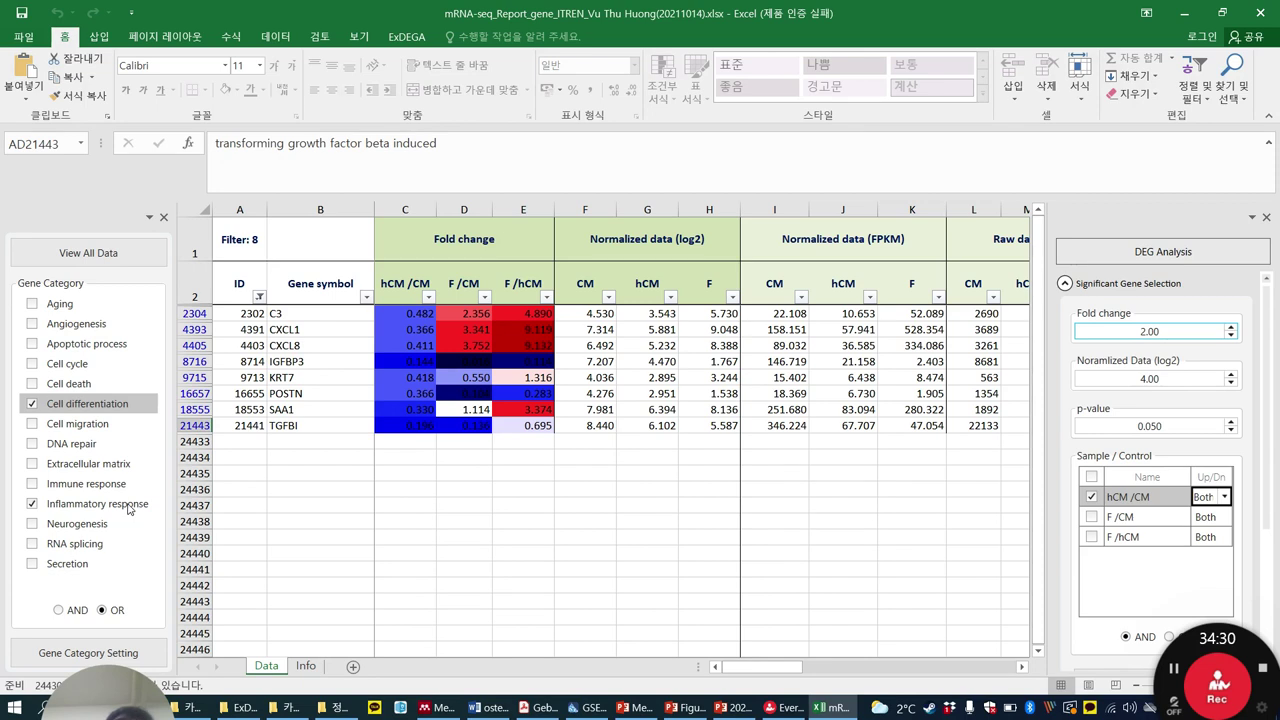
Set the fold change threshold to 1.50 and remove Inflammatory response from the gene category filter.
drag(1179, 330, 960, 335)
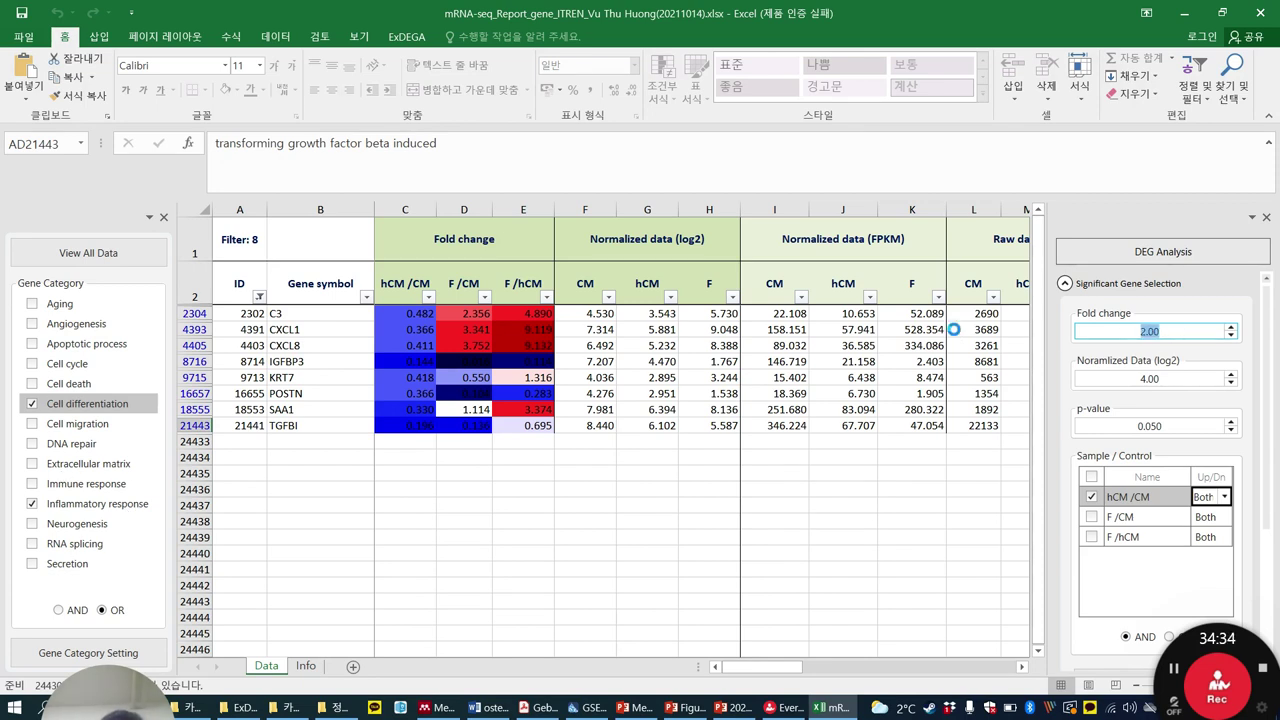
text(1.5)
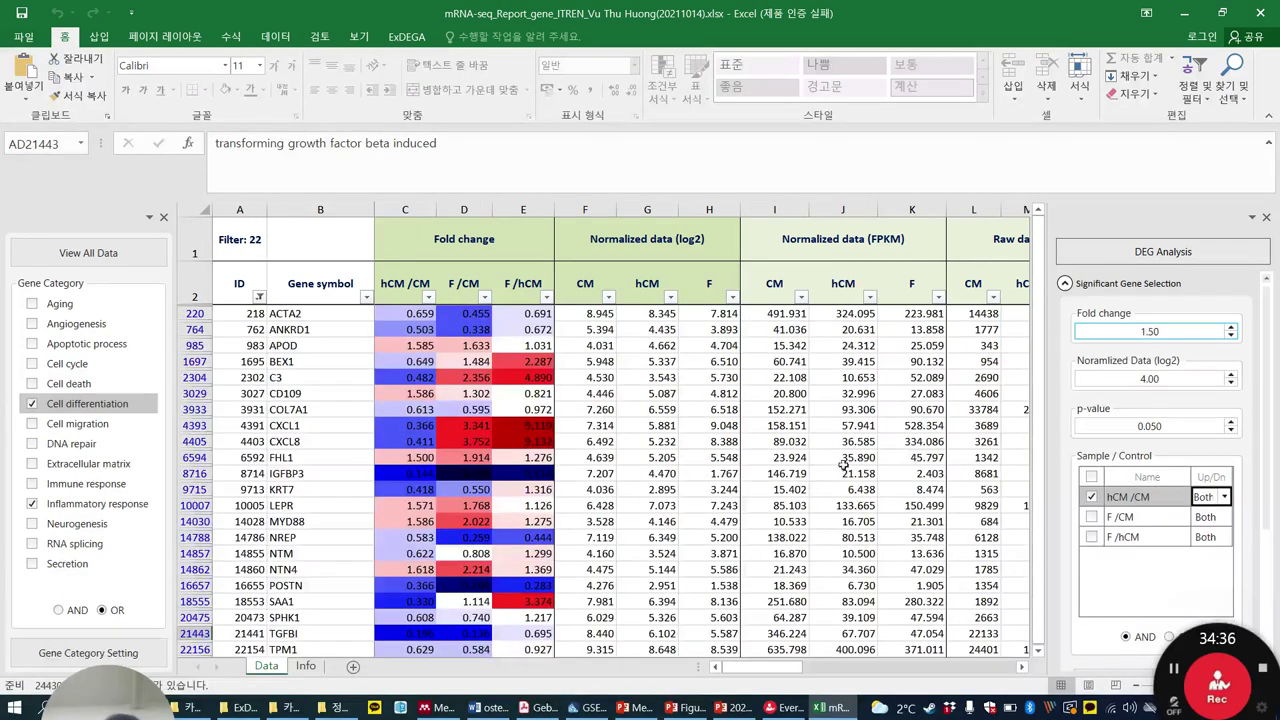
drag(93, 710, 71, 712)
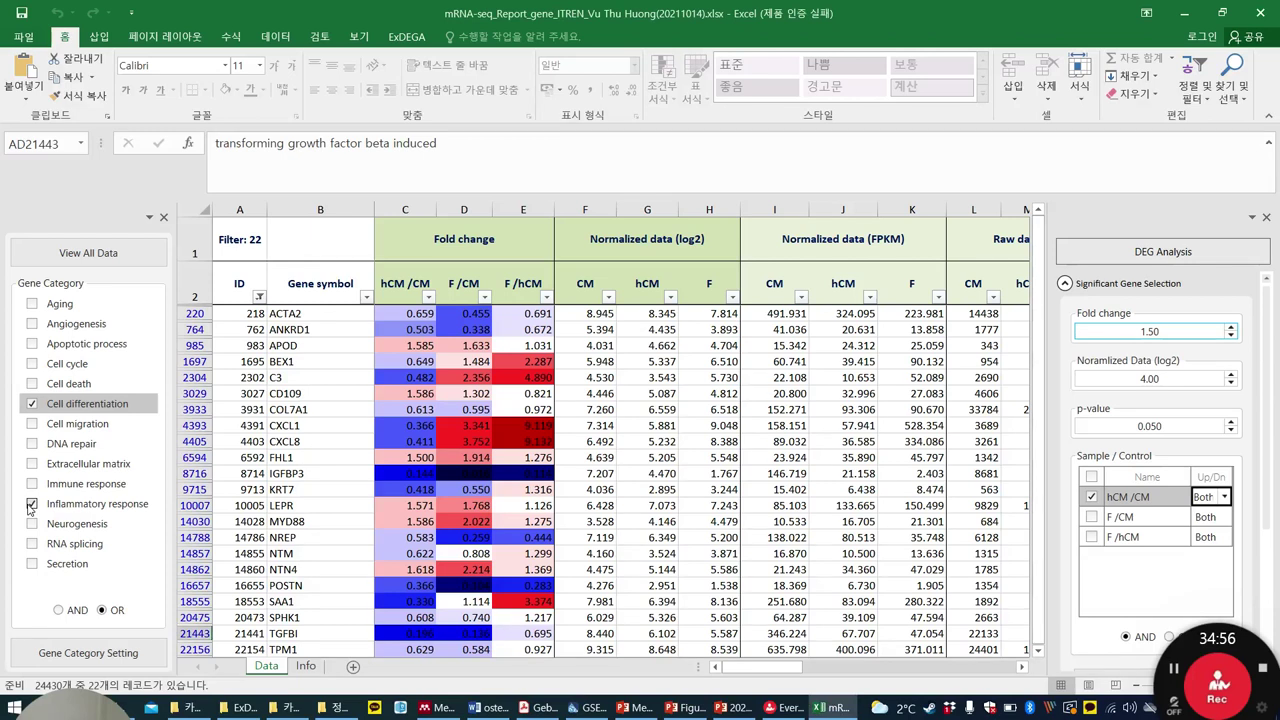
click(31, 504)
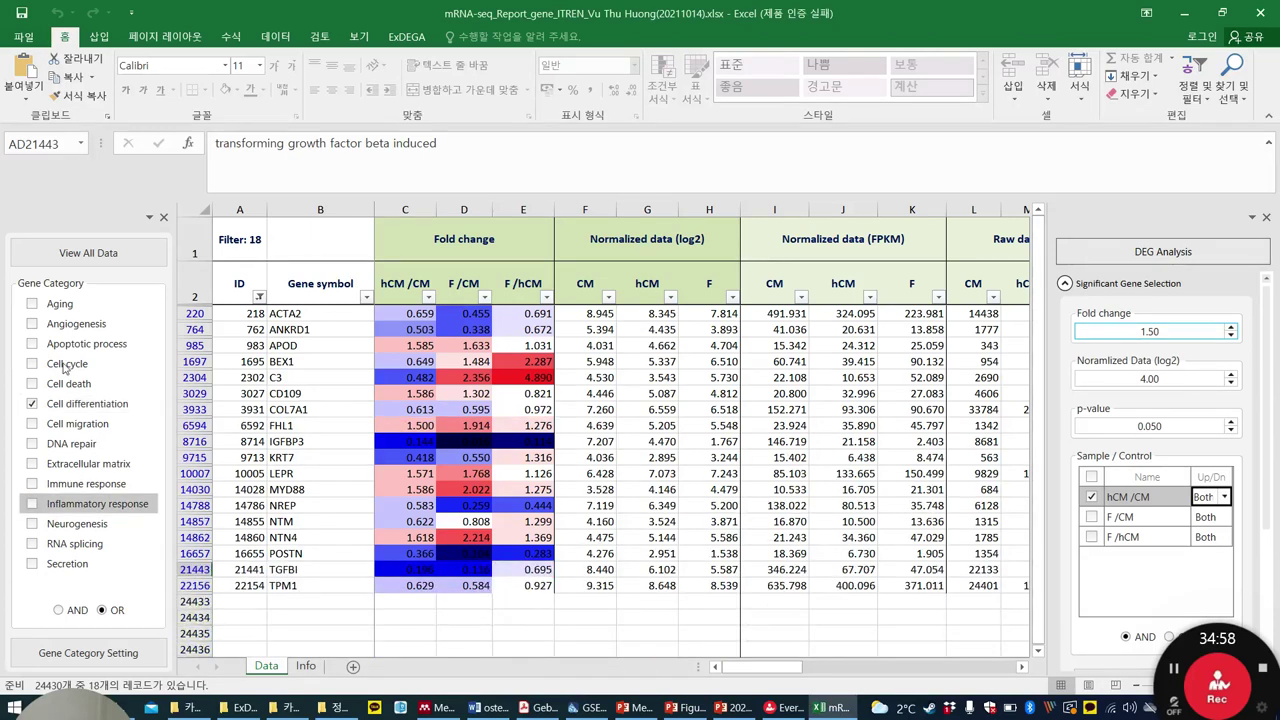
Open the Gene Category Settings and go from there to the QuickGO website in the browser.
click(100, 662)
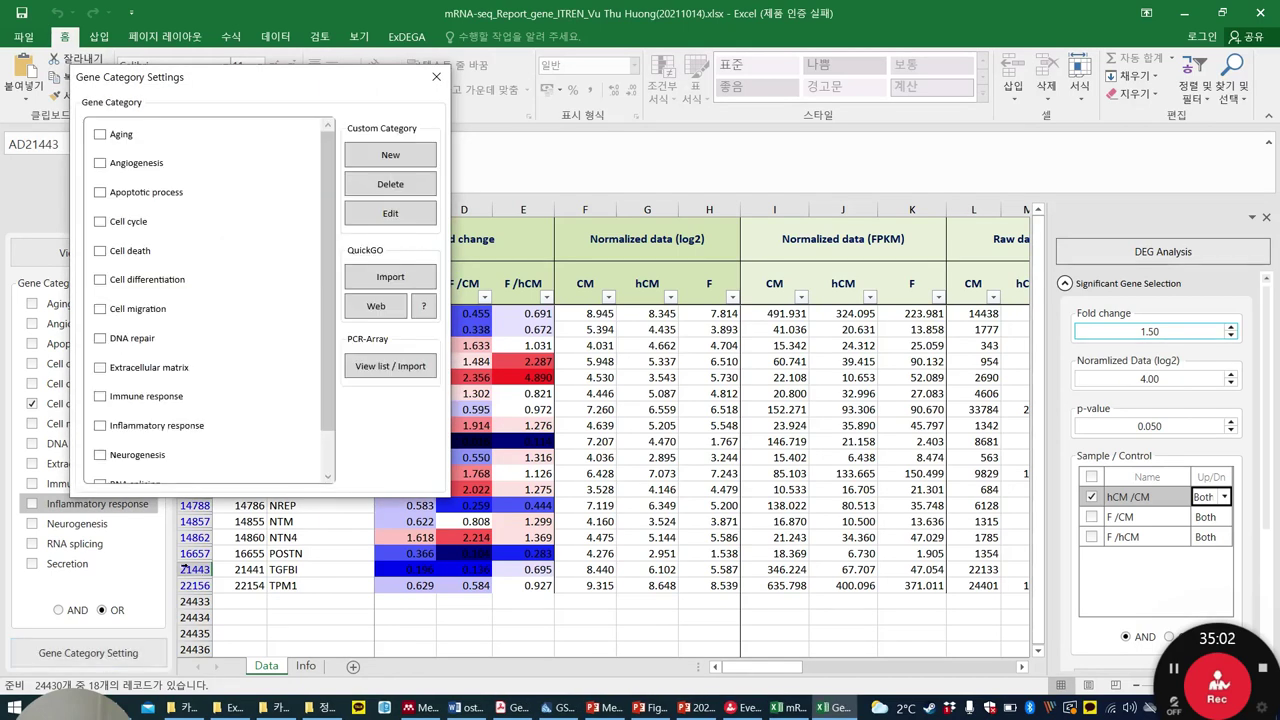
click(410, 284)
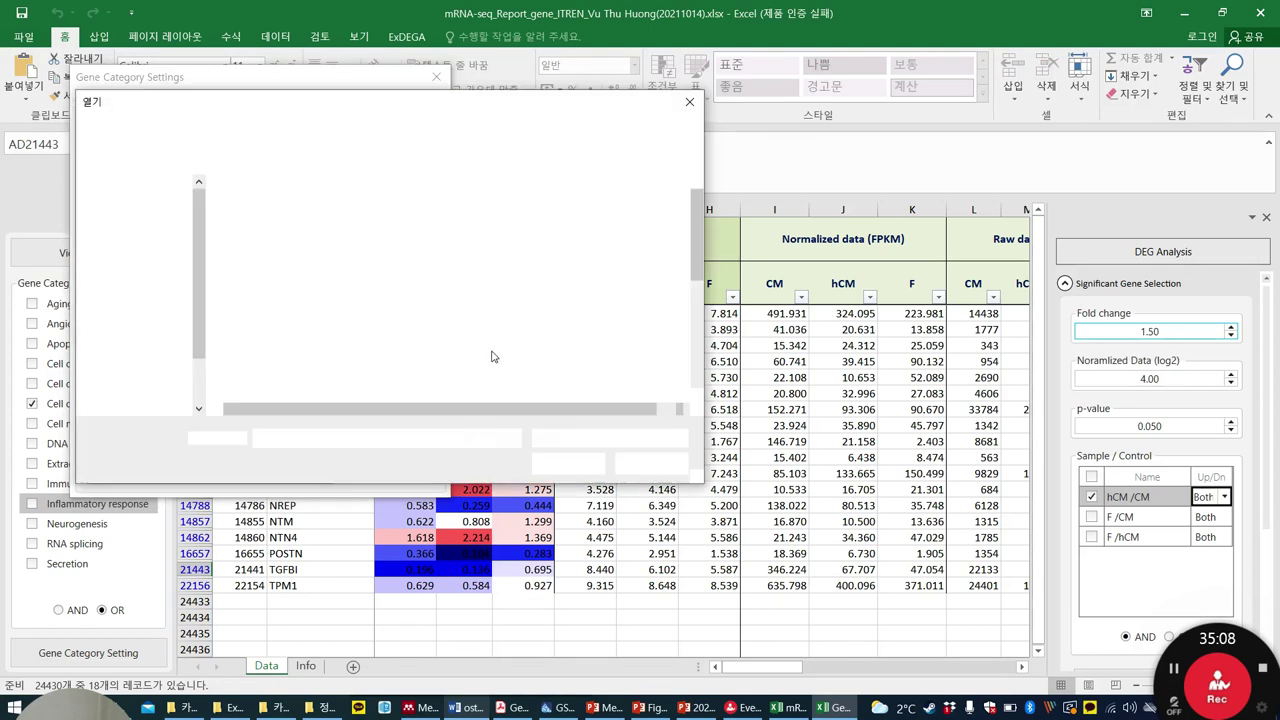
click(650, 463)
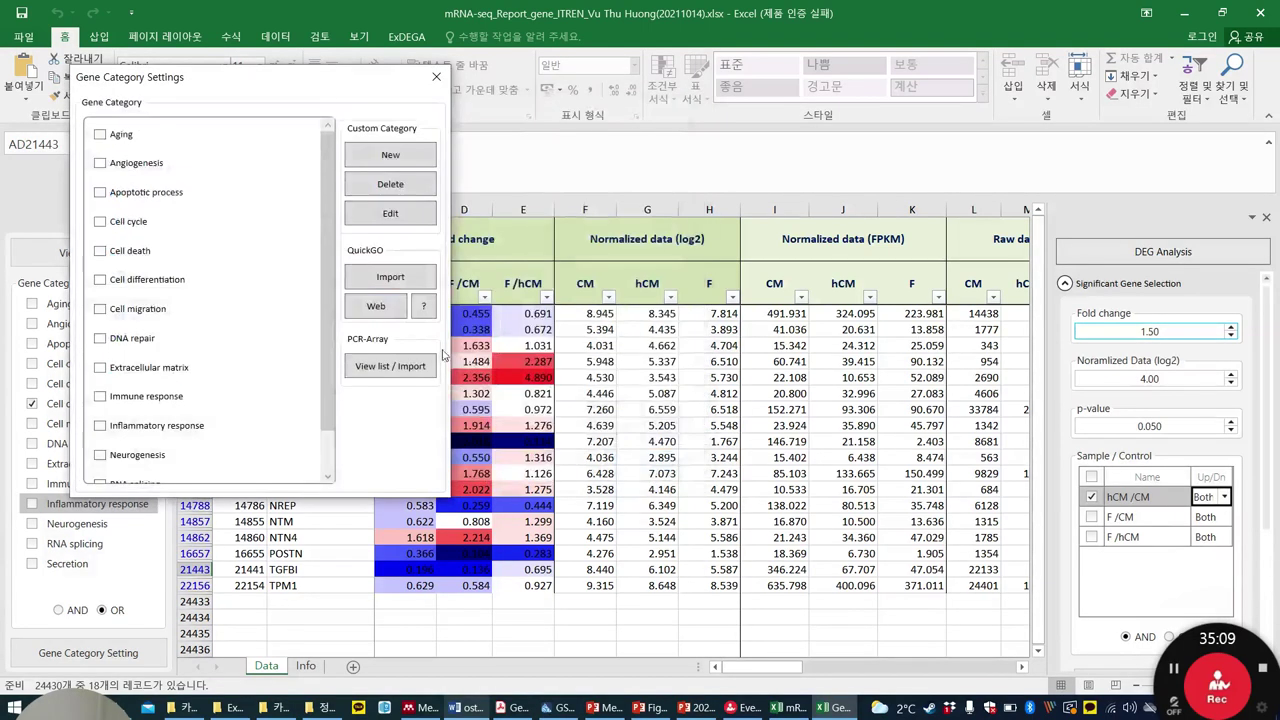
click(388, 310)
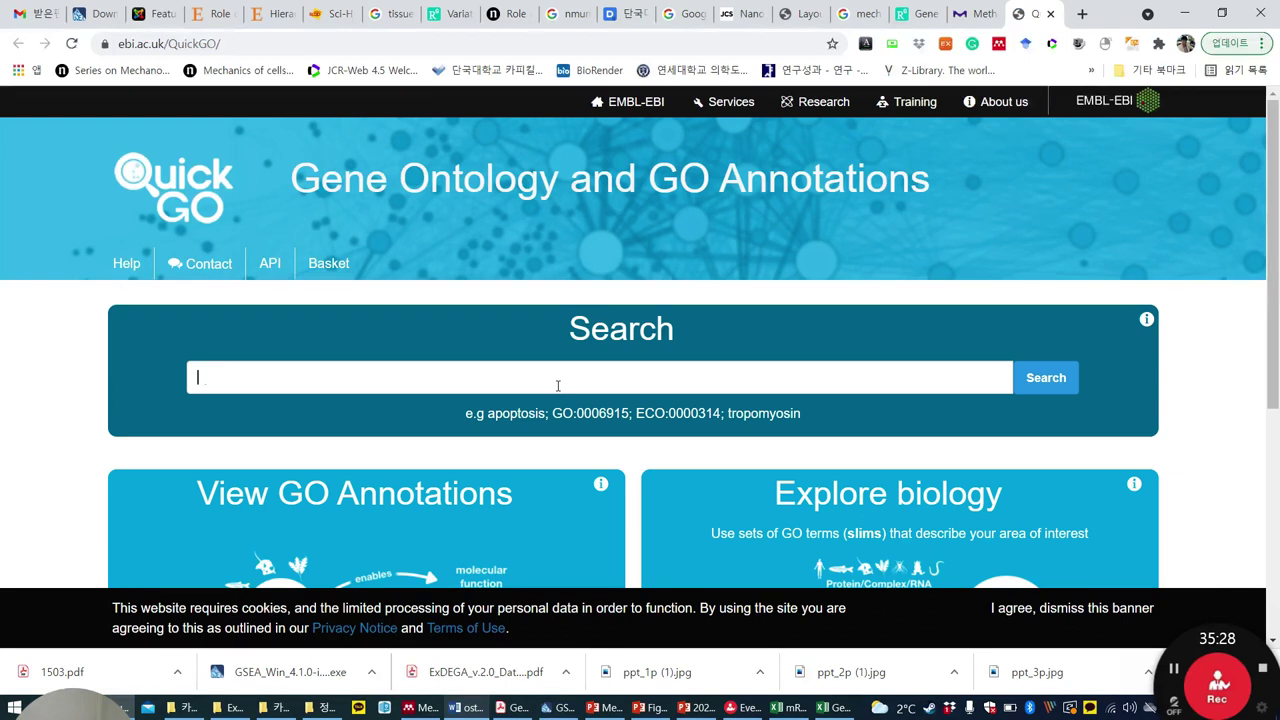
Search QuickGO for "mechano" and open the annotations of the term regulation of mechanoreceptor differentiation (GO:0045631).
text(ff)
key(ctrl+a)
key(BackSpace)
text(mechano)
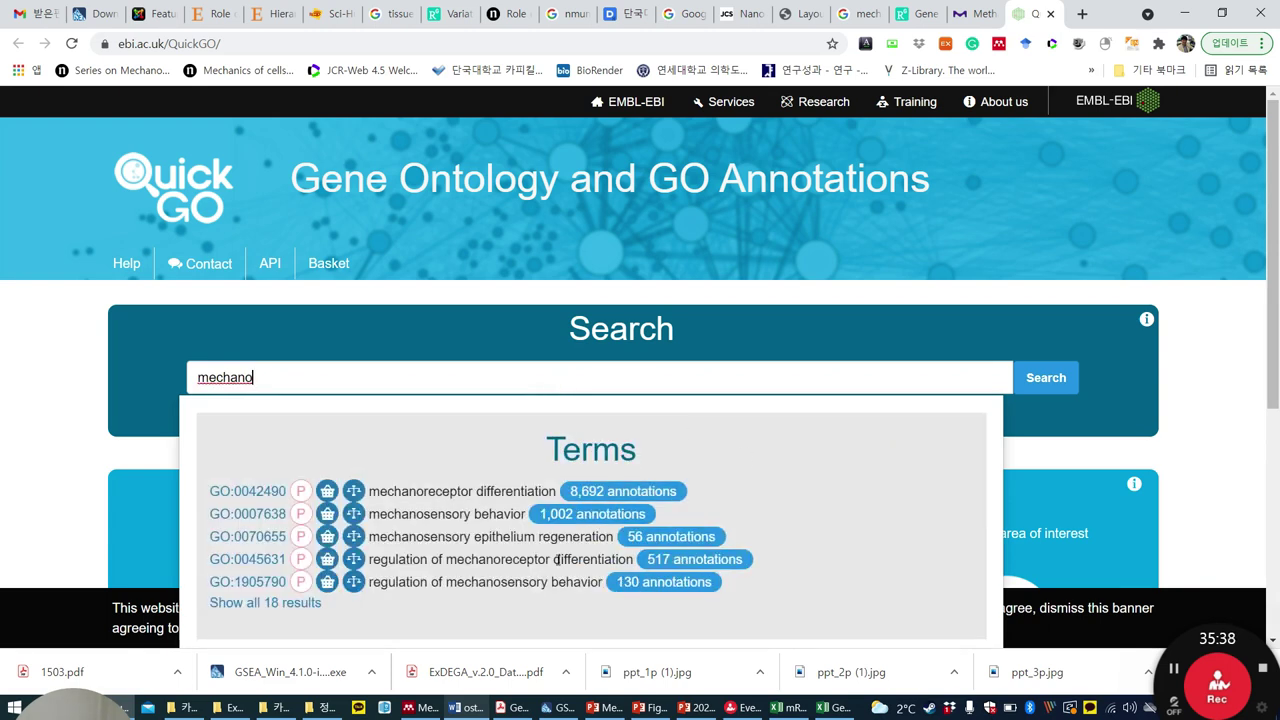
click(665, 567)
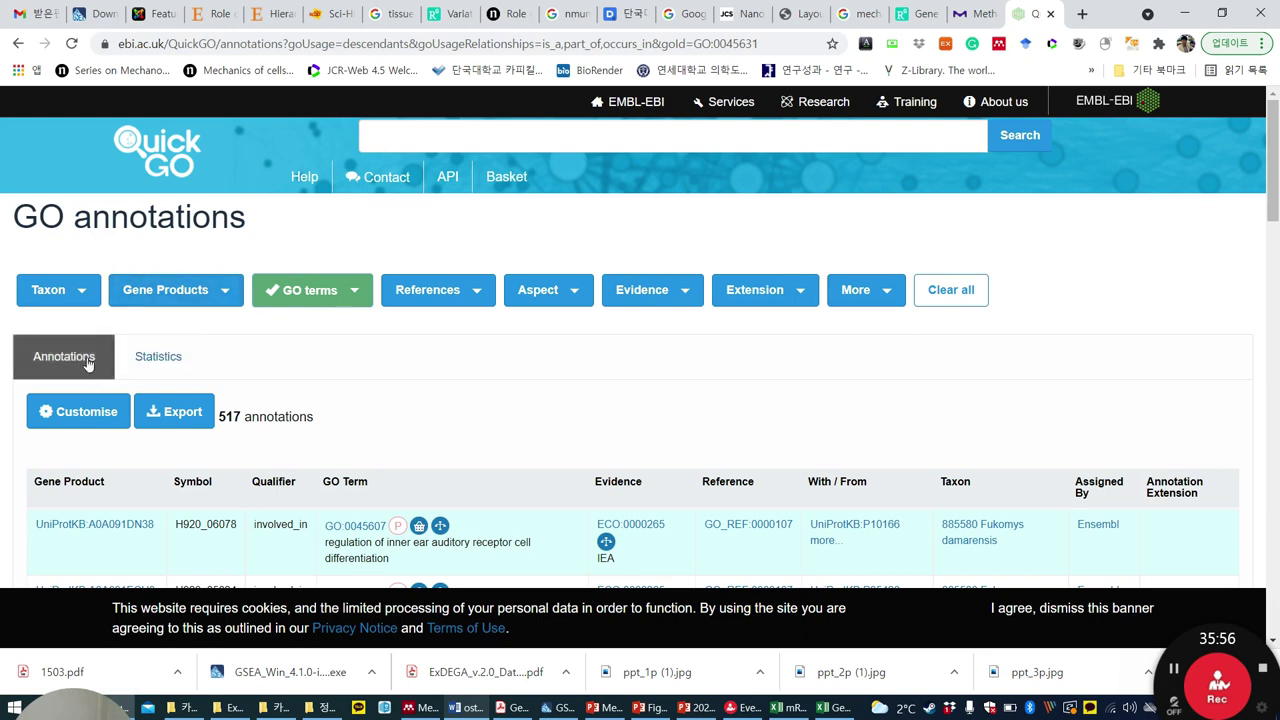
Filter the GO annotations to the taxon 9606 Homo sapiens, keeping descendants included.
click(81, 293)
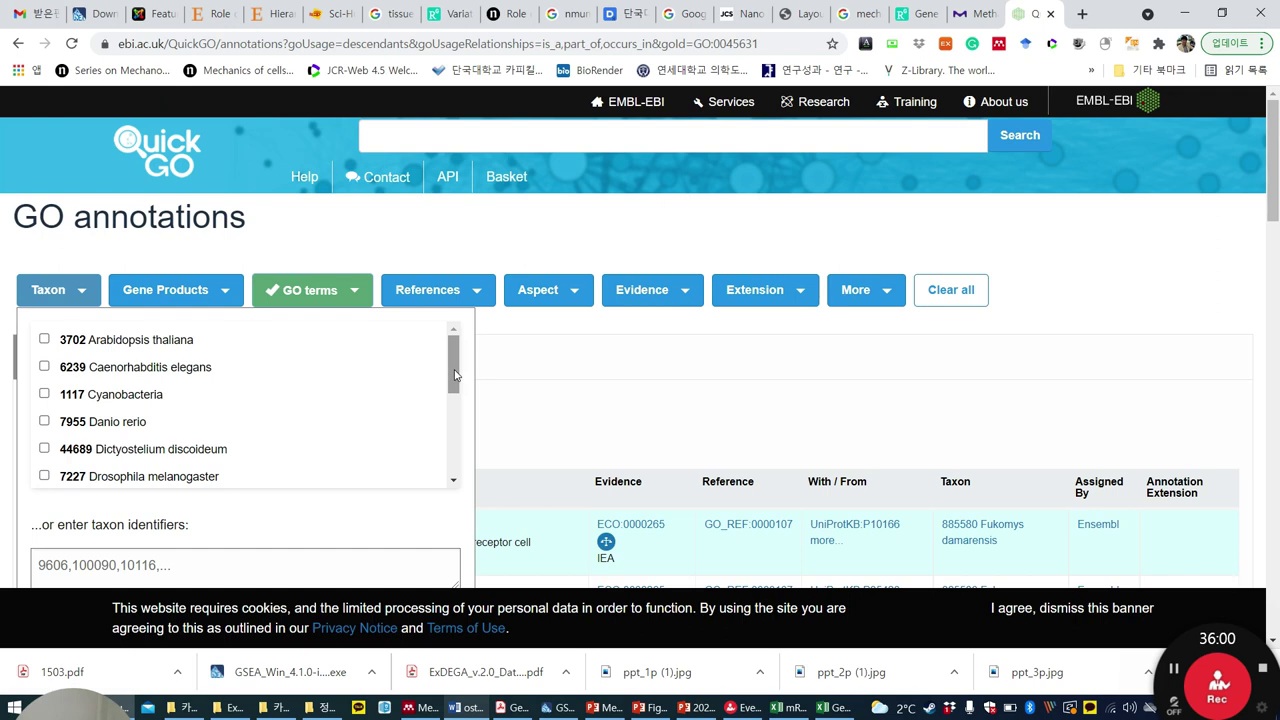
drag(455, 374, 457, 432)
click(45, 393)
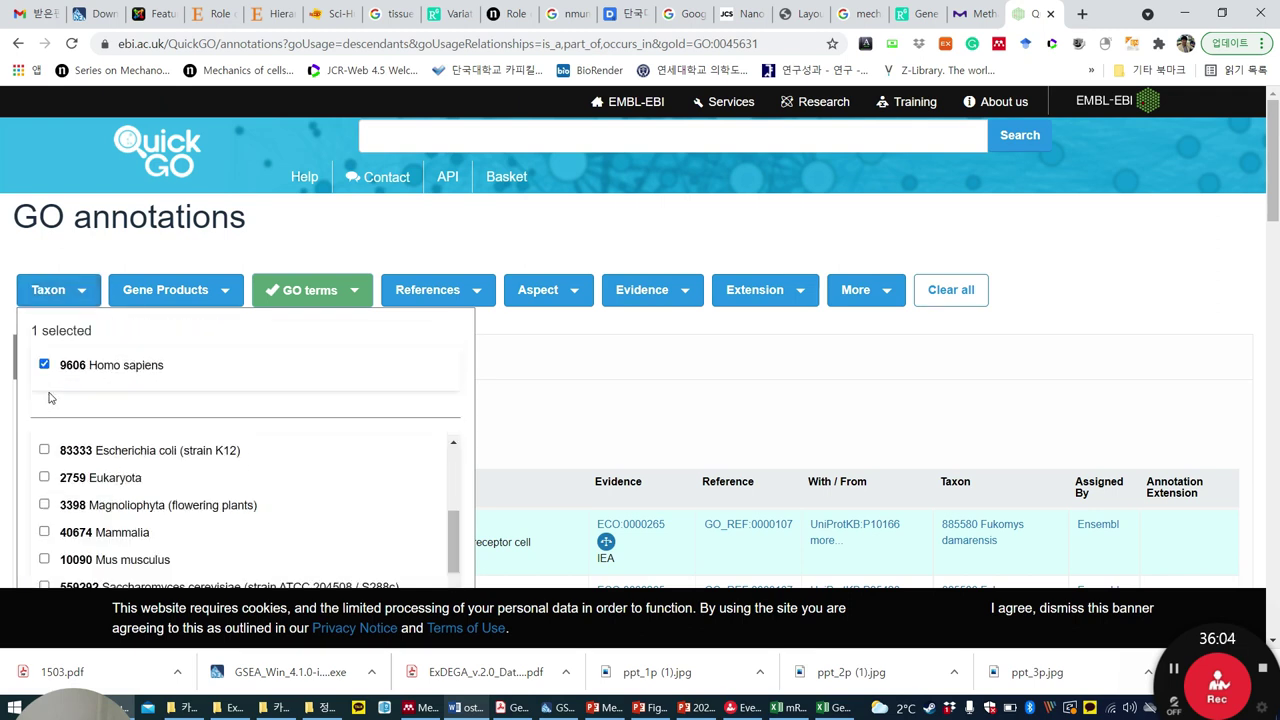
scroll(363, 503, down, 2)
scroll(461, 535, down, 5)
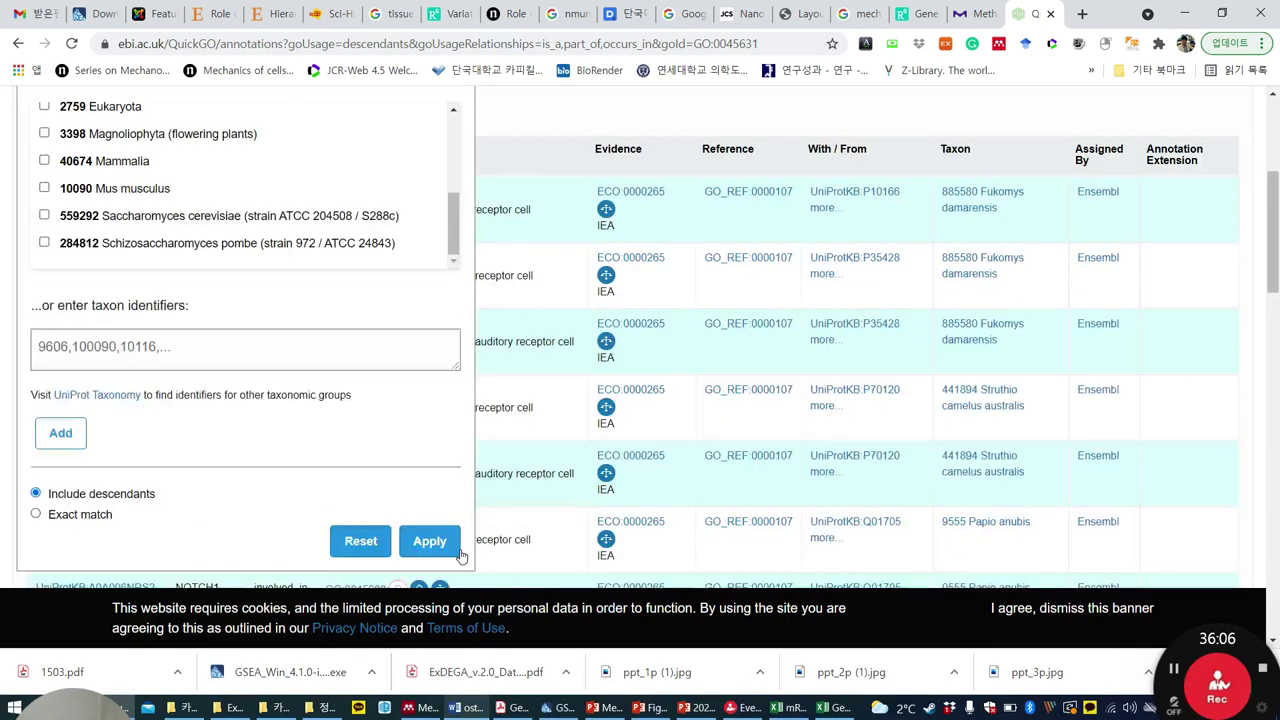
scroll(177, 374, up, 2)
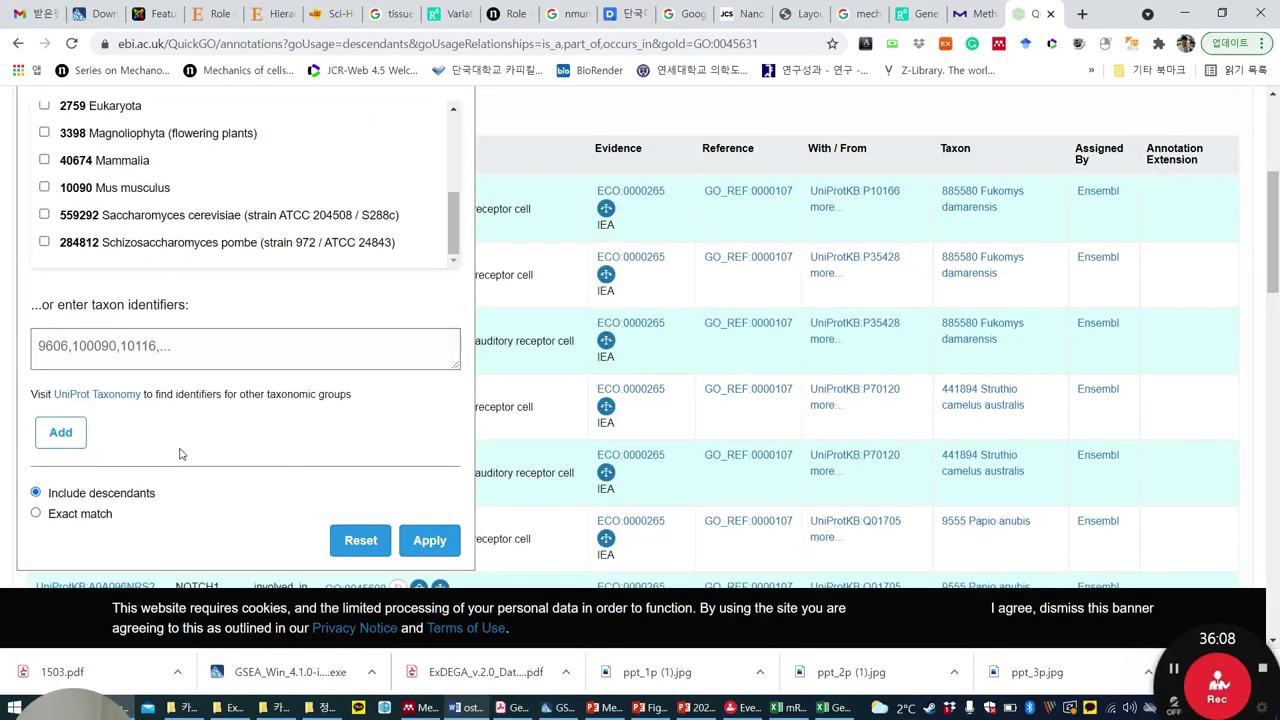
click(428, 540)
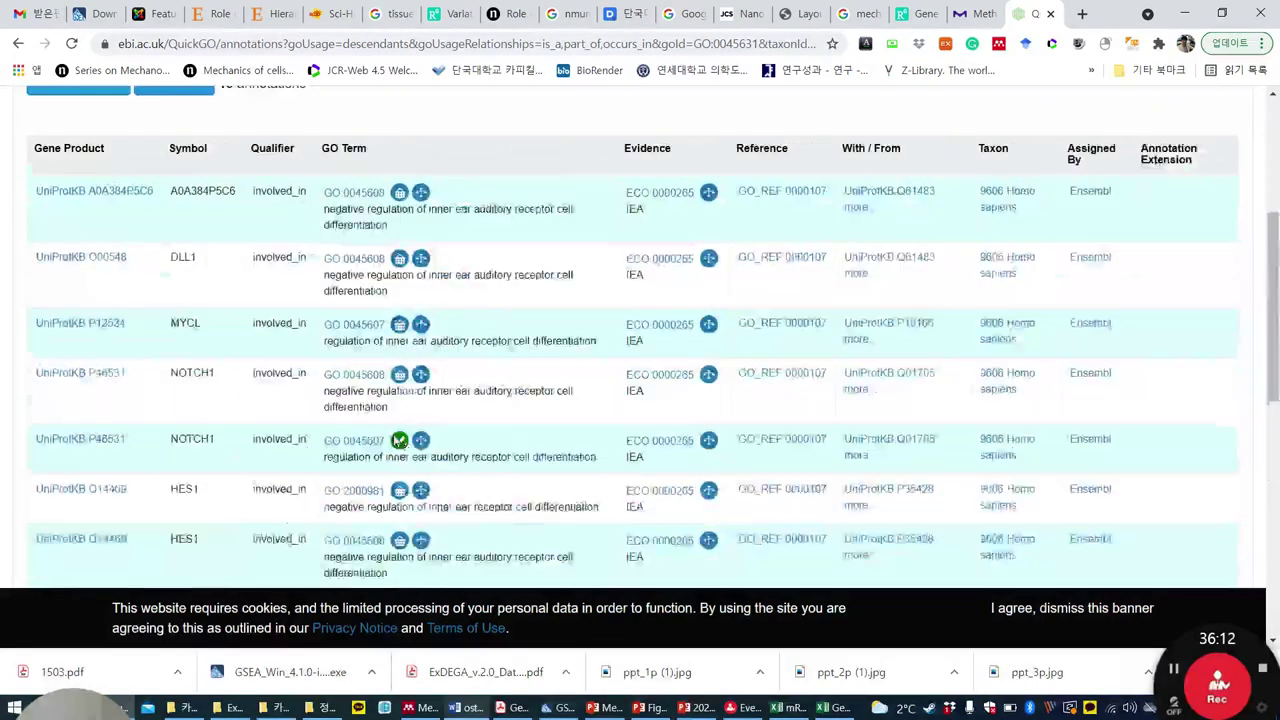
Export the filtered annotations in the Gene Association File (GAF) format.
scroll(263, 330, up, 3)
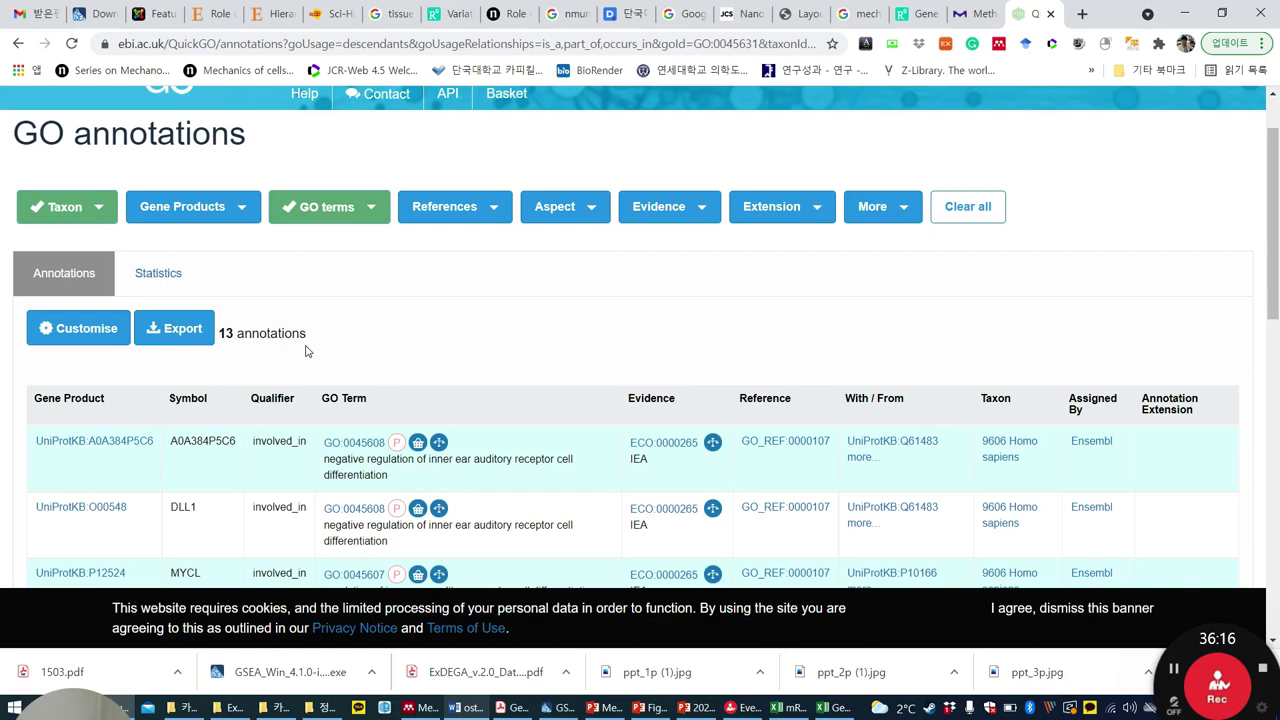
click(180, 330)
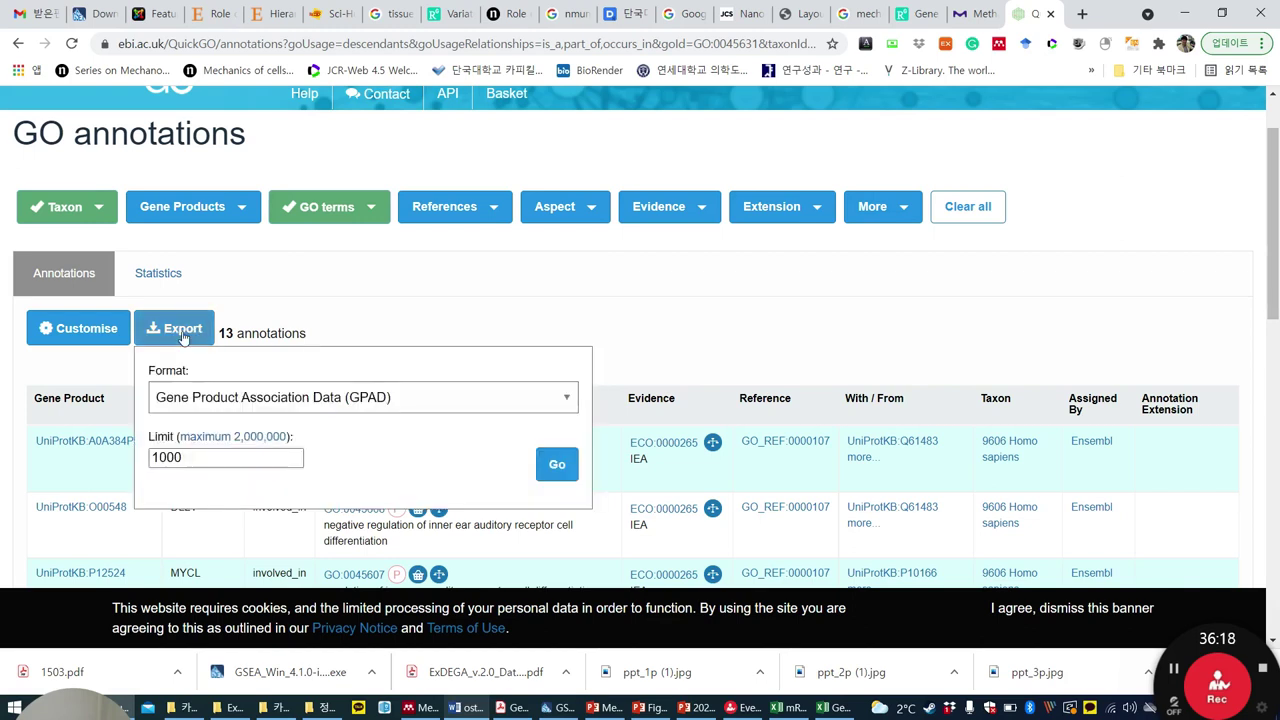
click(365, 398)
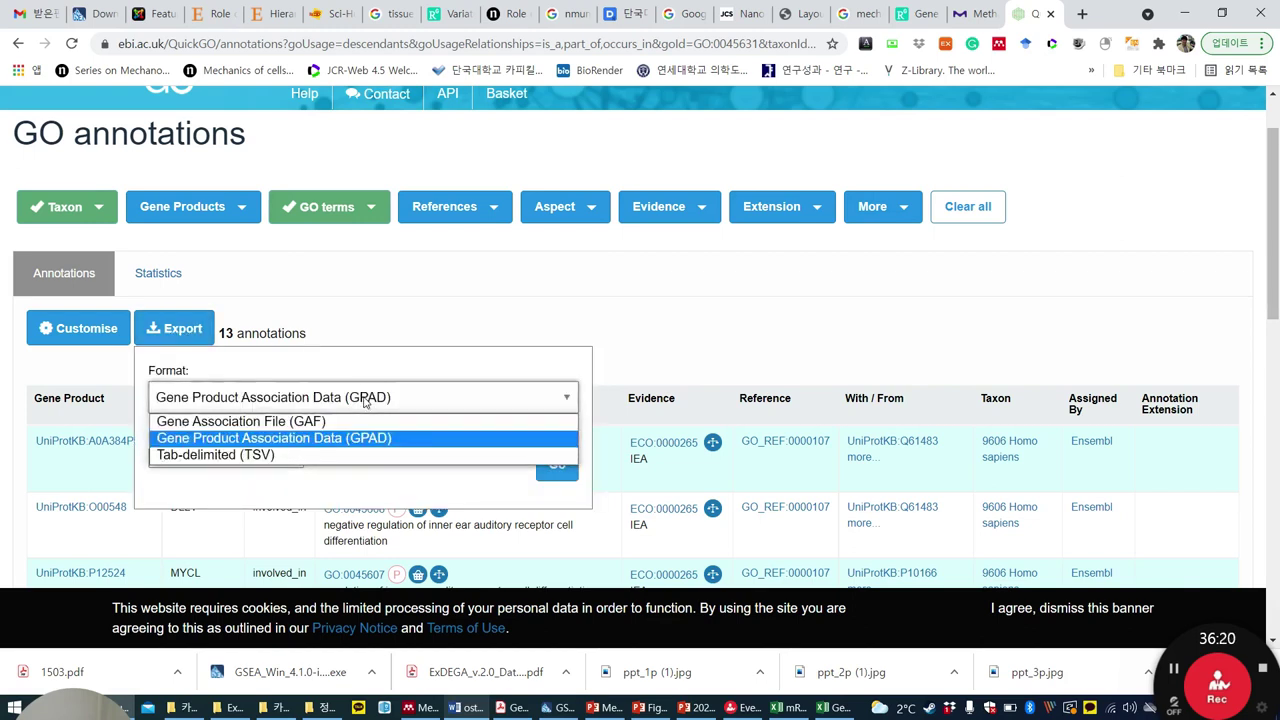
click(345, 424)
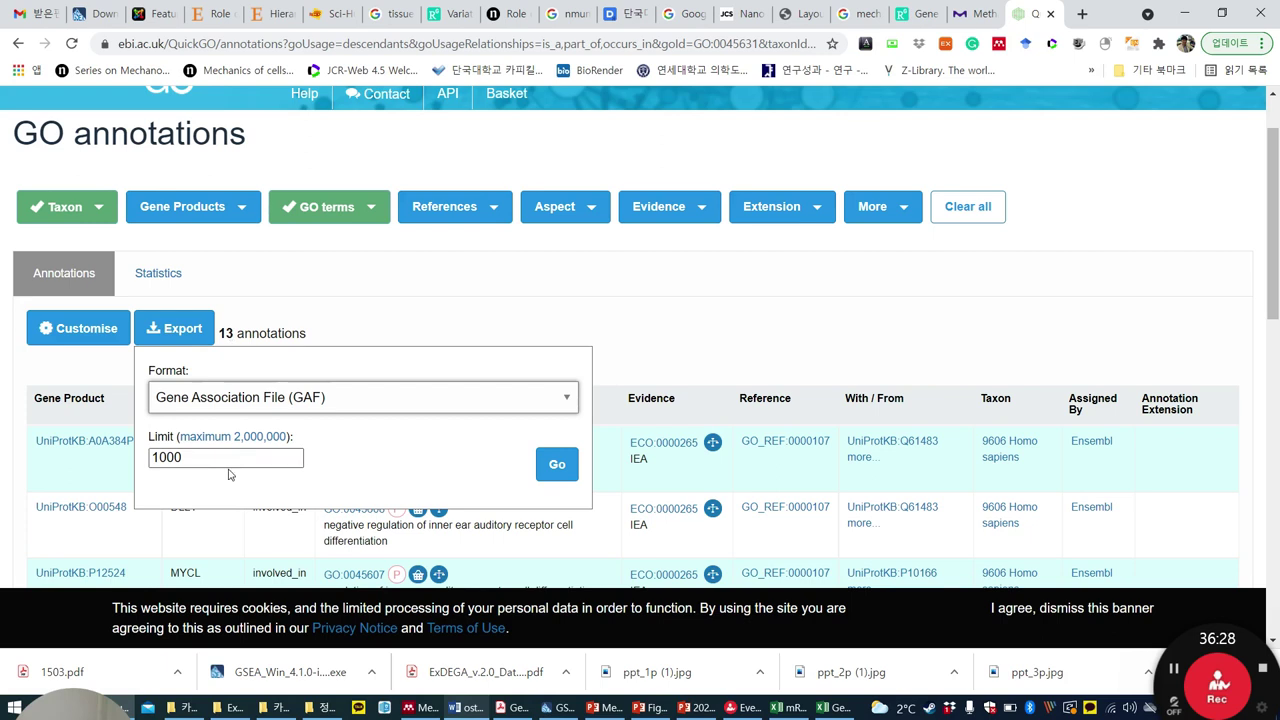
click(557, 468)
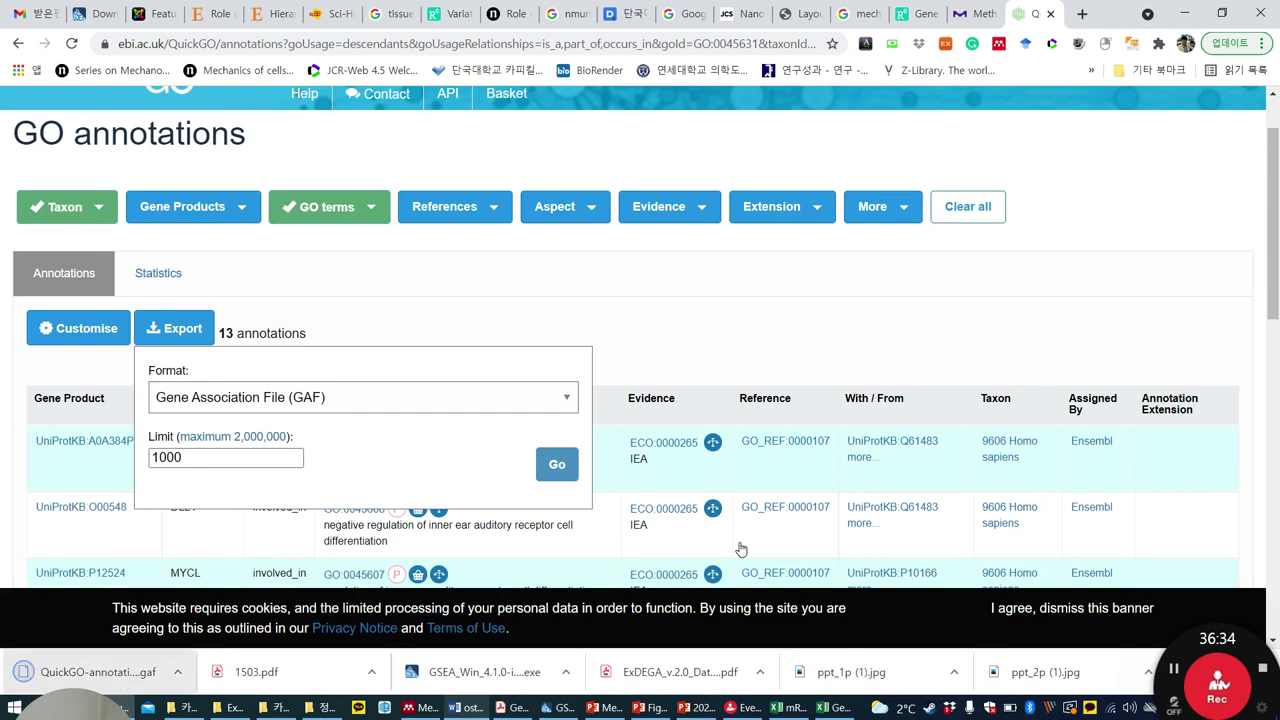
Shrink the browser window, place the downloaded QuickGO GAF file on the desktop, and minimize the browser to reach it.
click(1218, 18)
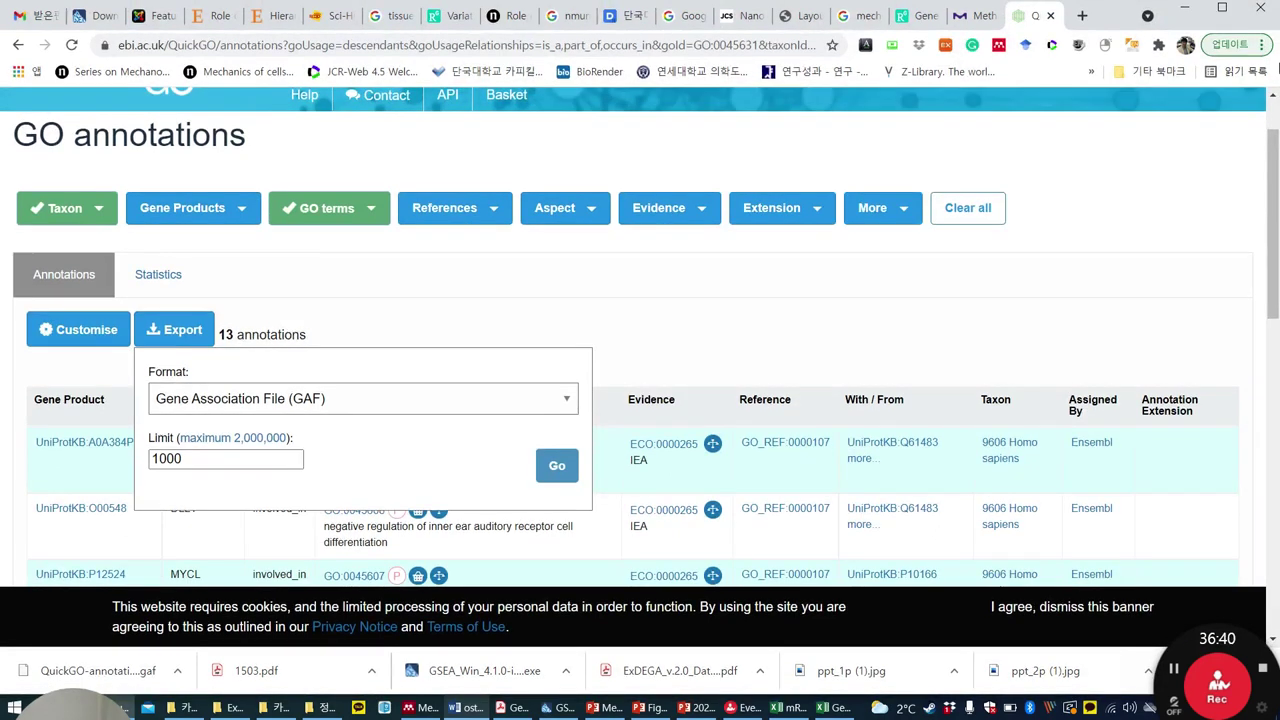
double_click(1185, 28)
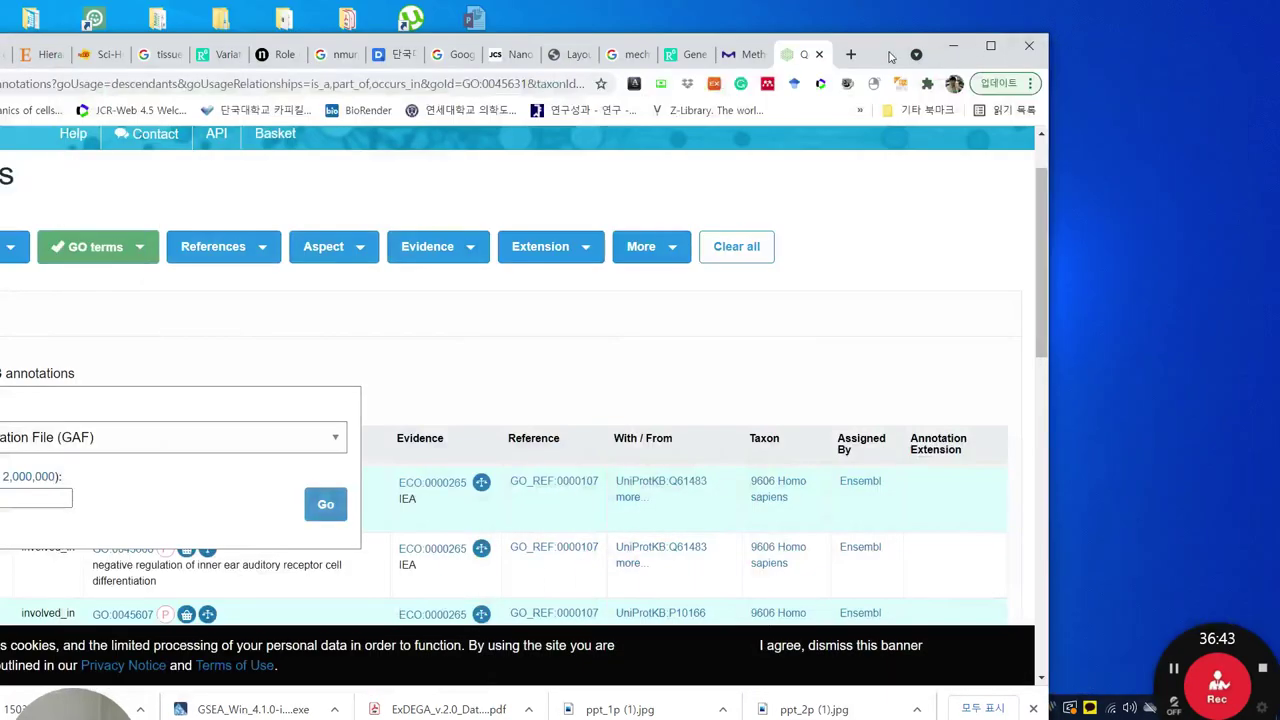
drag(891, 56, 944, 31)
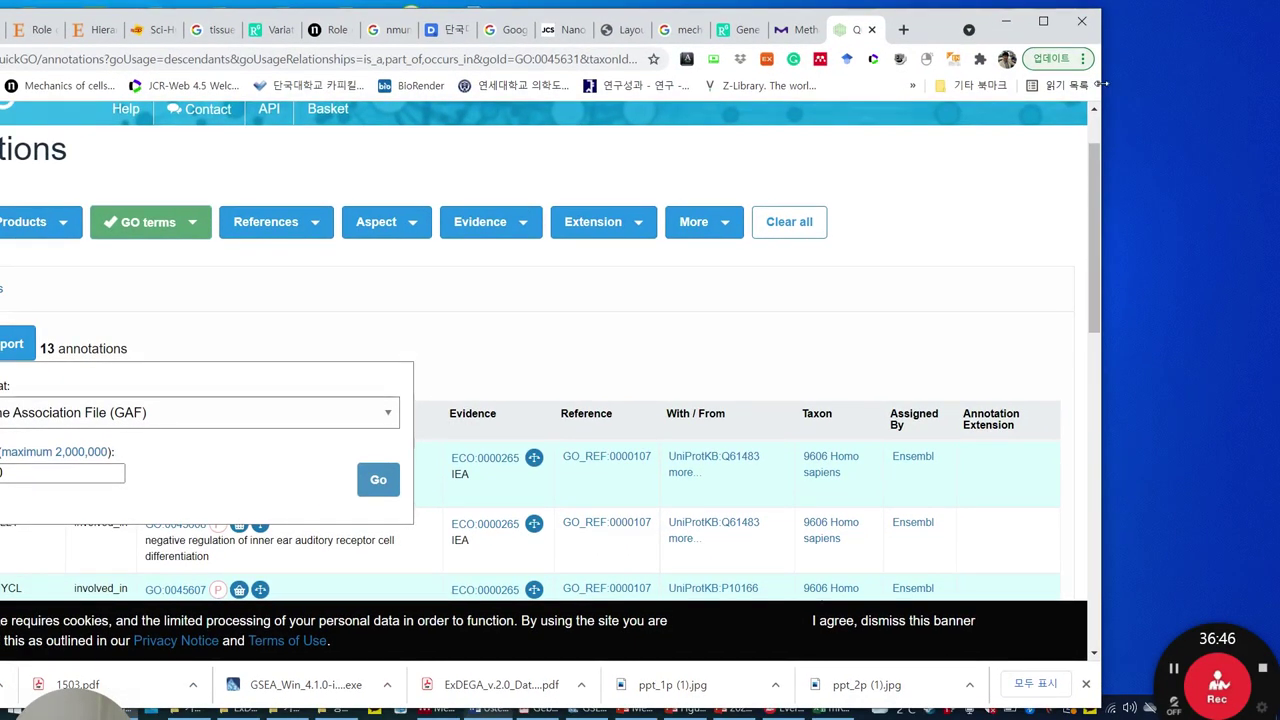
drag(1103, 84, 742, 84)
drag(588, 40, 833, 42)
drag(190, 686, 1090, 541)
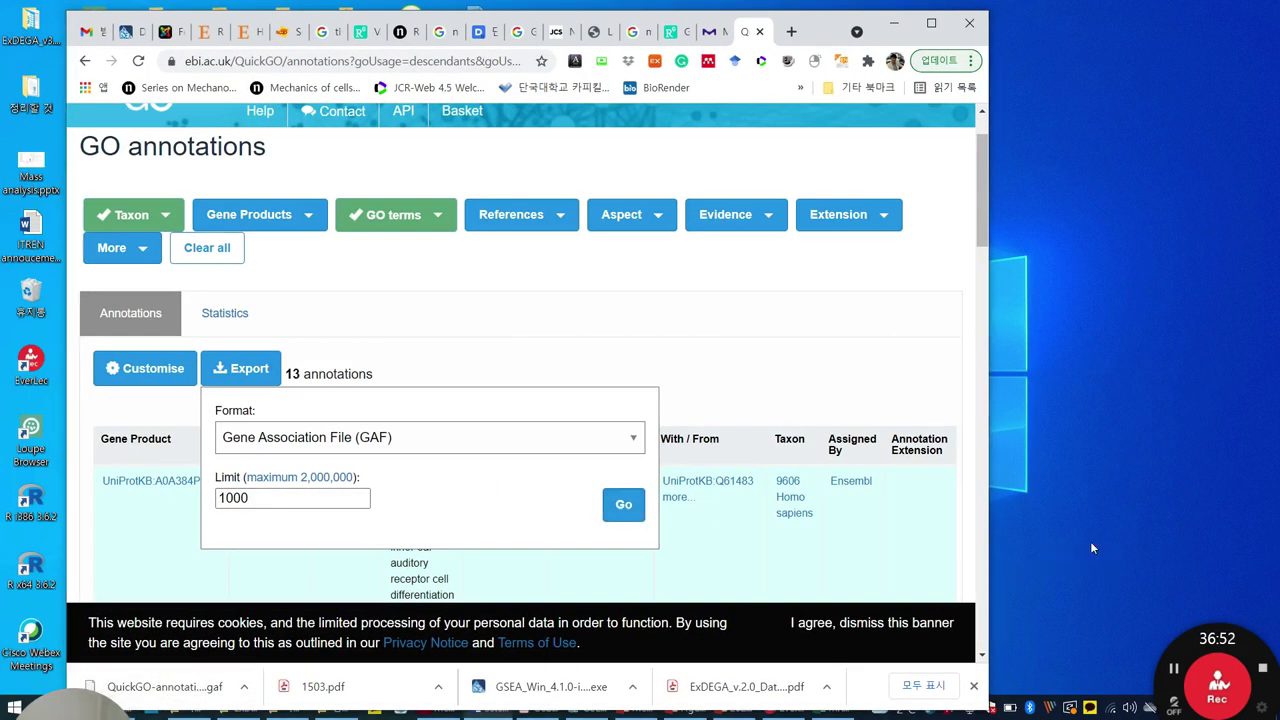
click(899, 30)
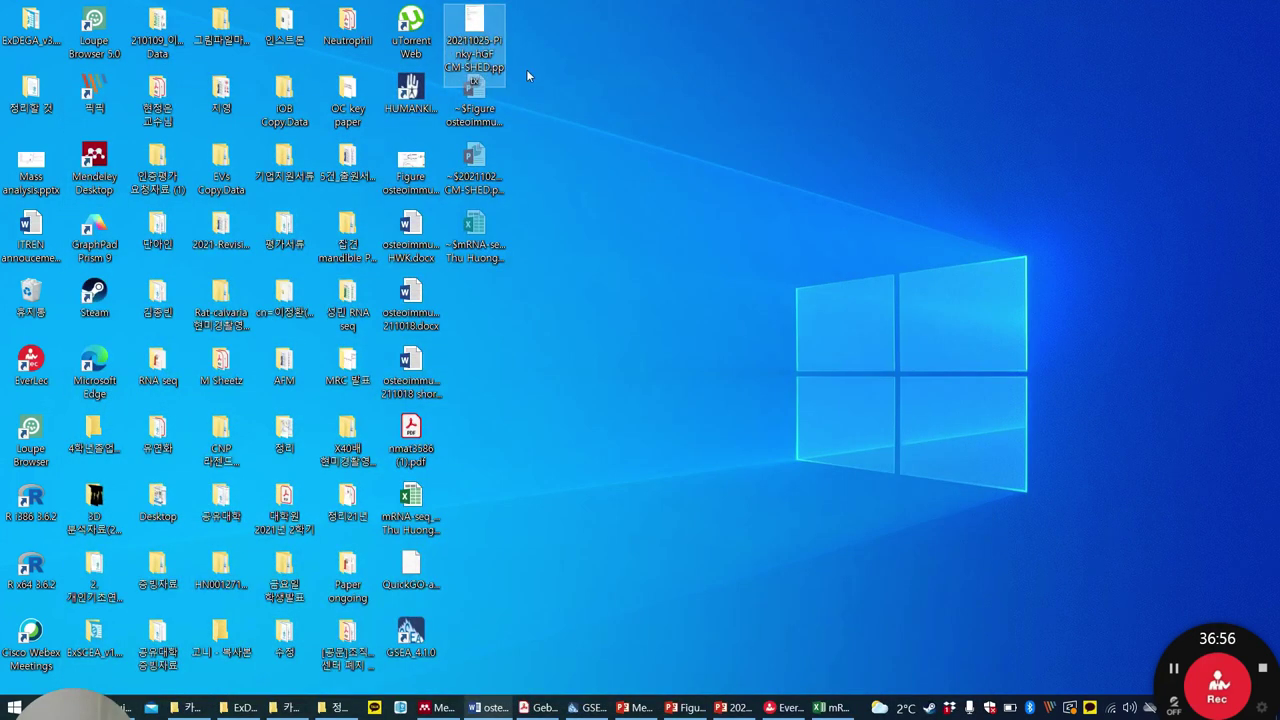
click(411, 572)
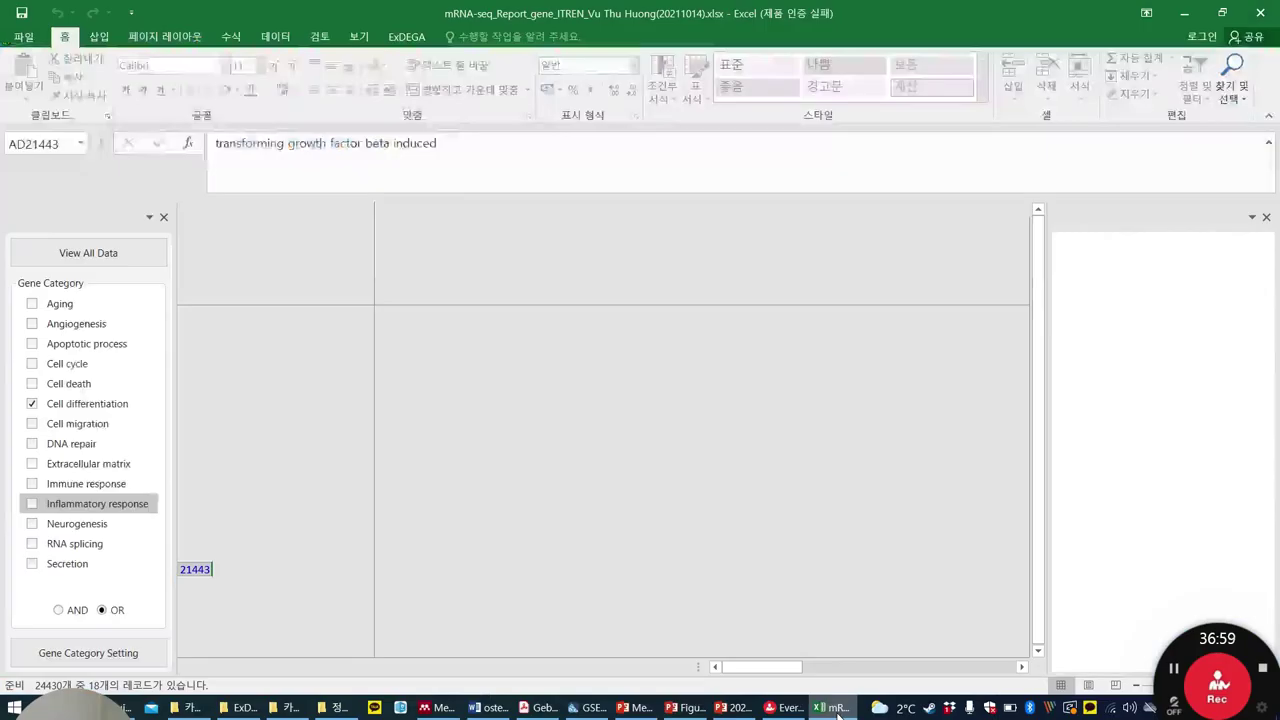
Switch back to the Excel report and import the QuickGO GAF file from the desktop as a gene category named "Mechano regulation".
click(833, 707)
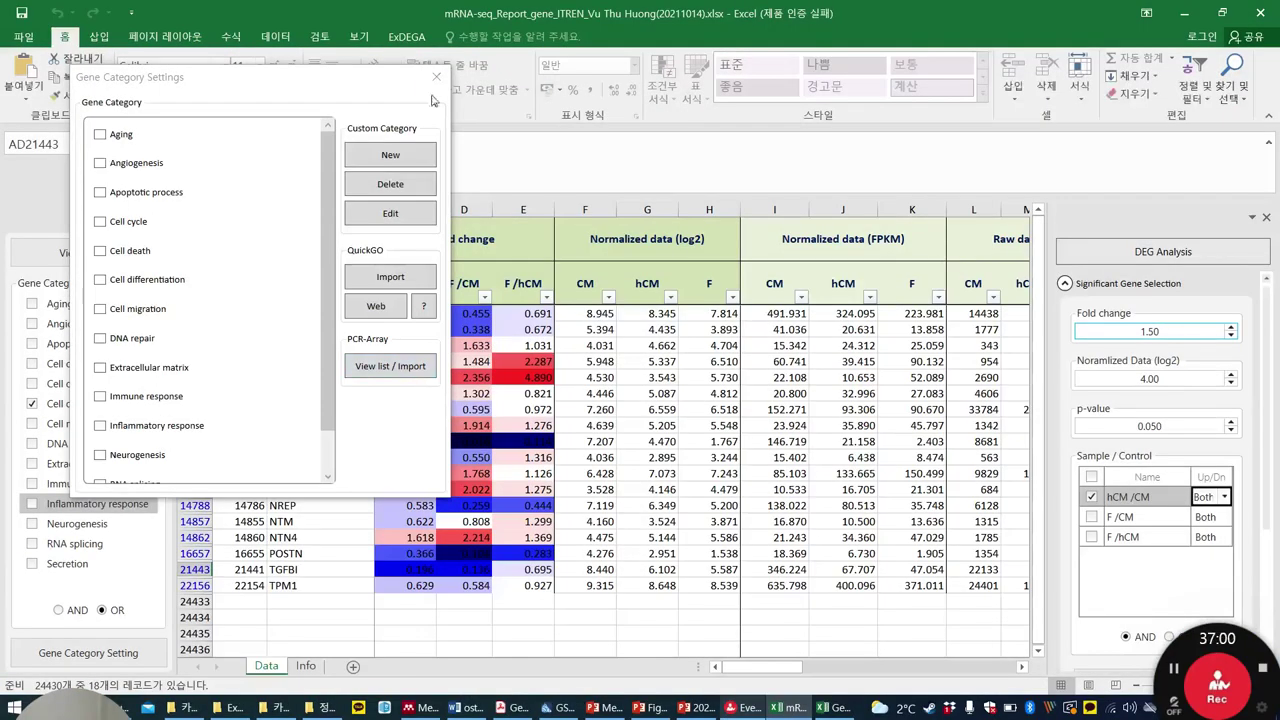
click(405, 283)
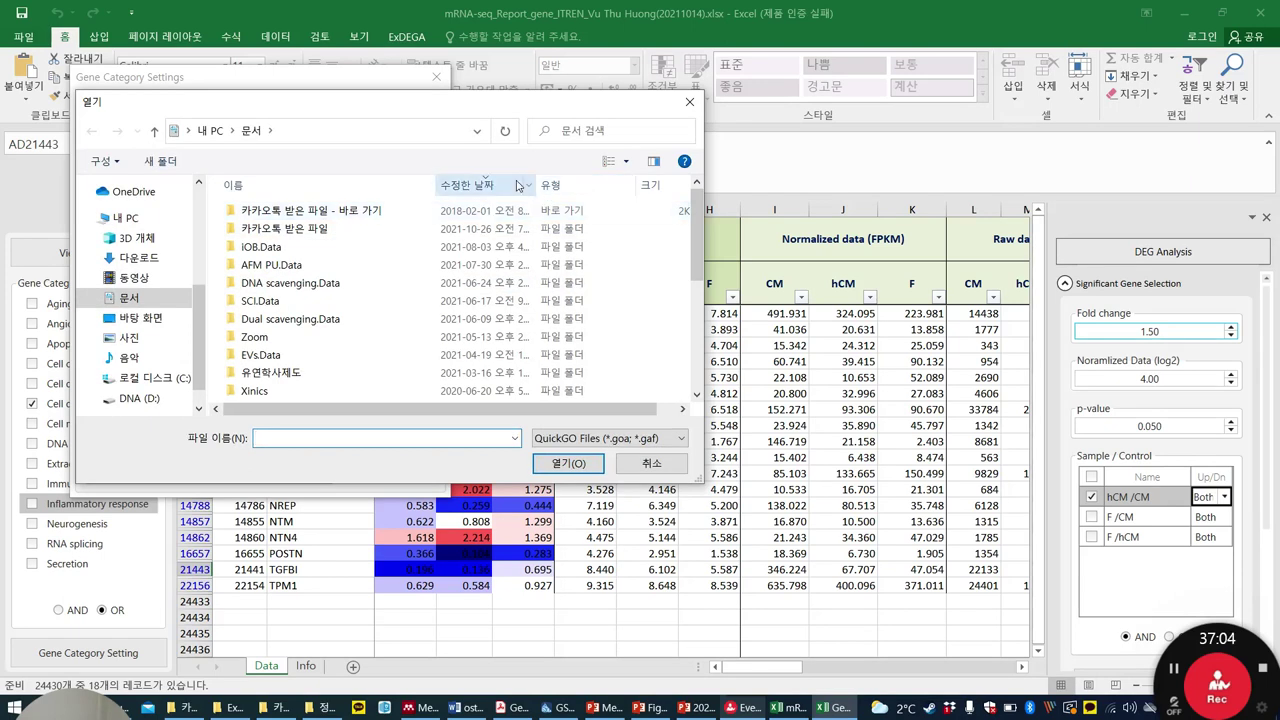
click(140, 317)
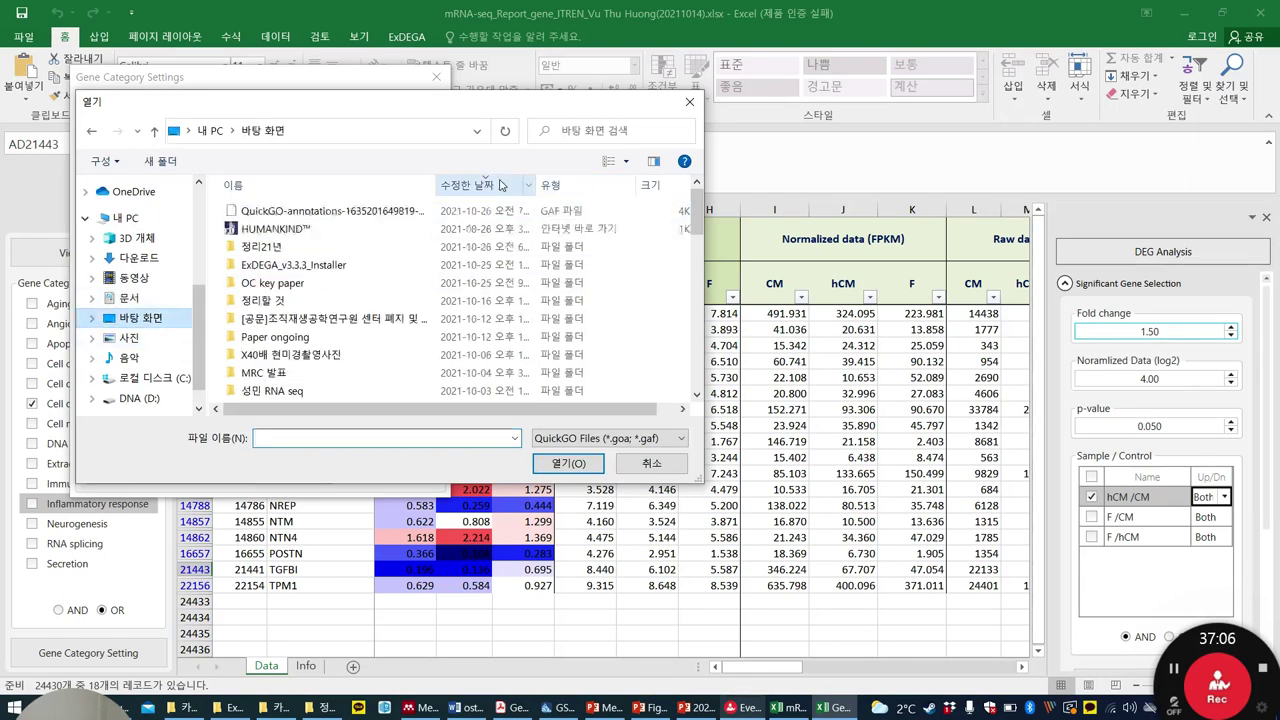
double_click(330, 211)
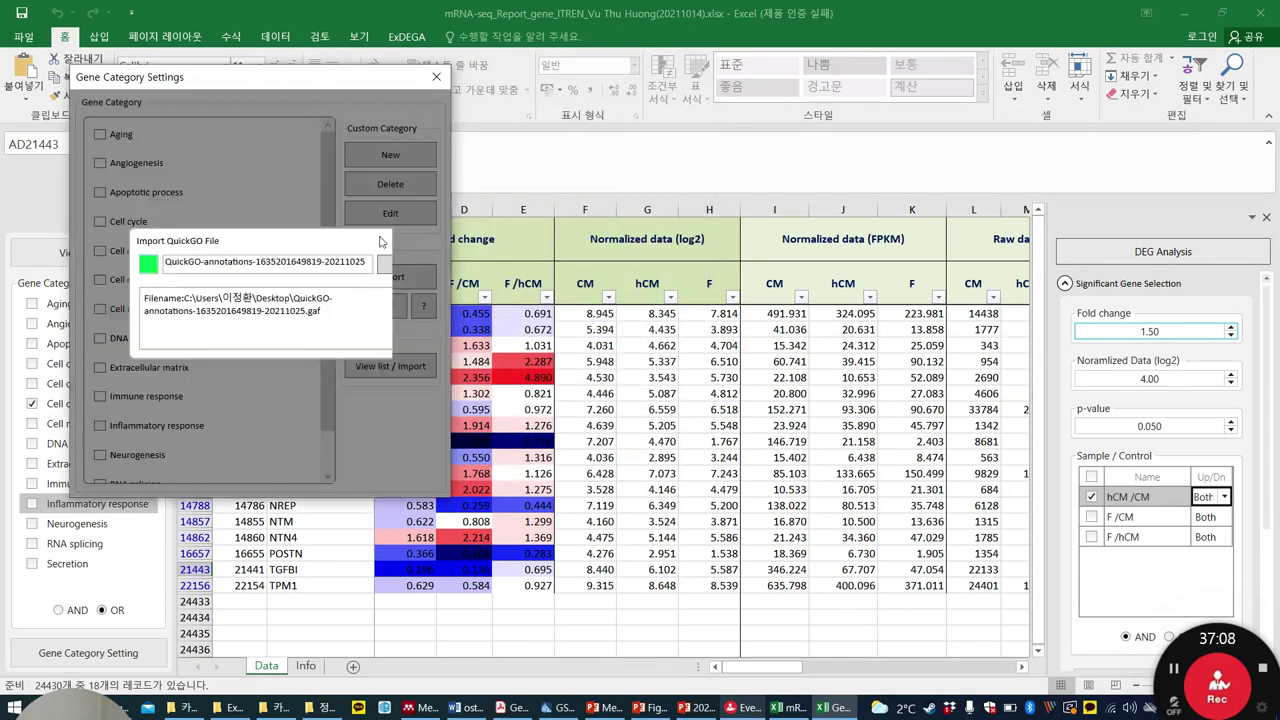
drag(166, 261, 662, 297)
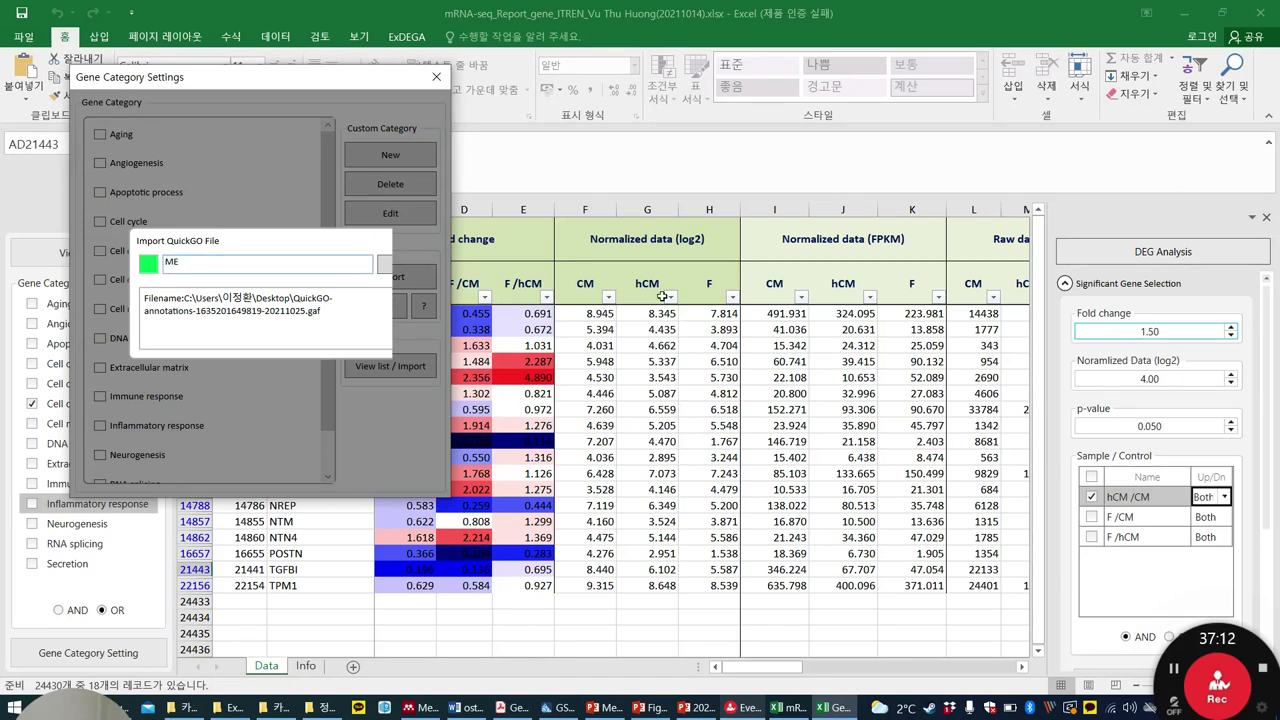
text(chano regultation)
click(383, 266)
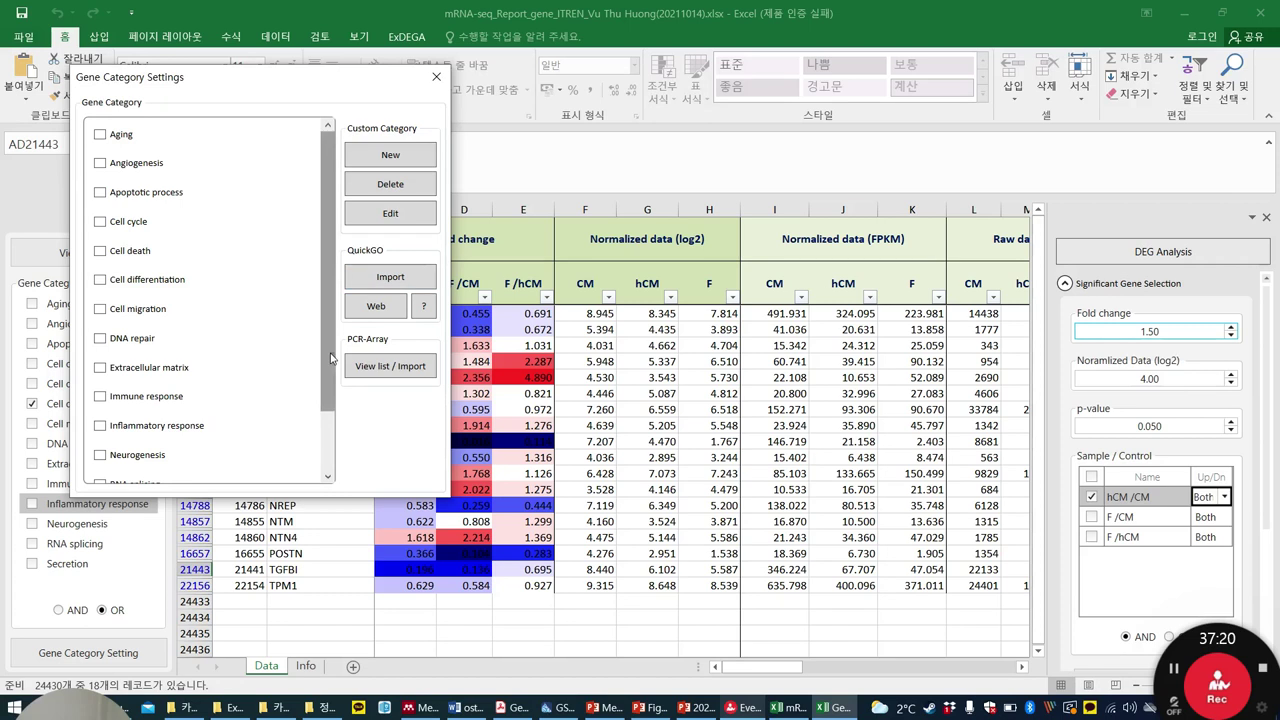
scroll(328, 360, down, 1)
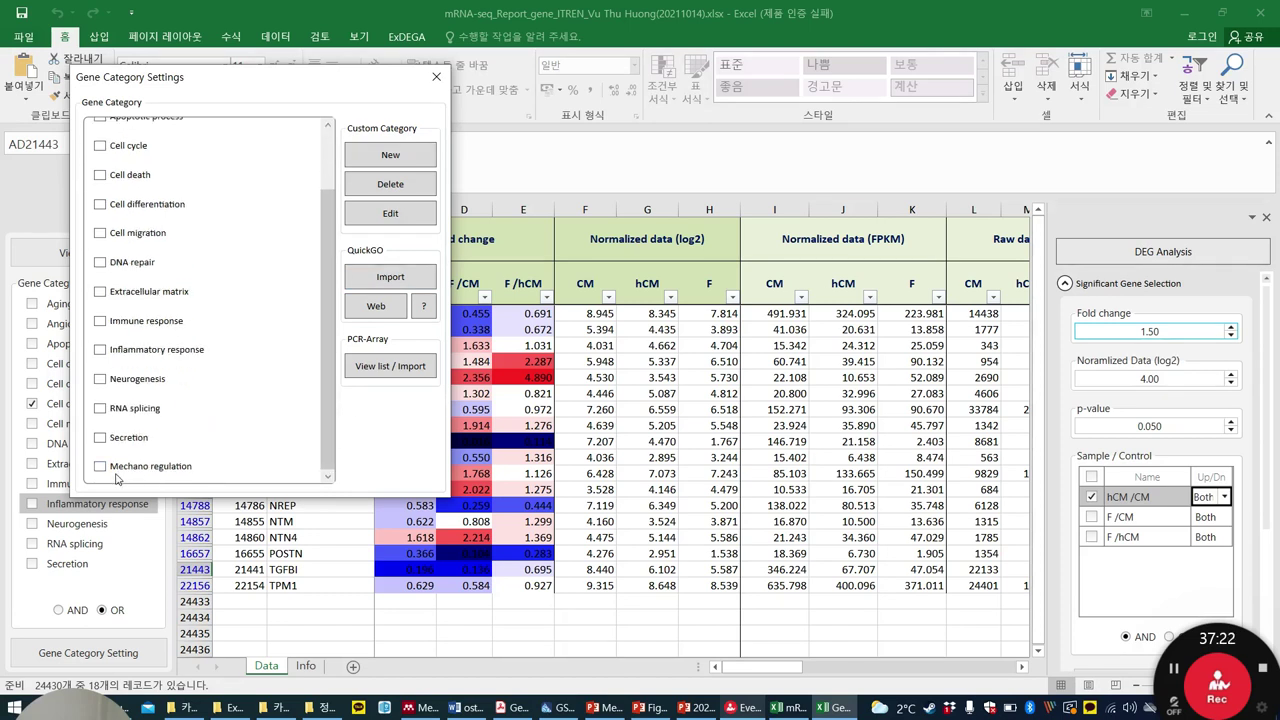
click(390, 184)
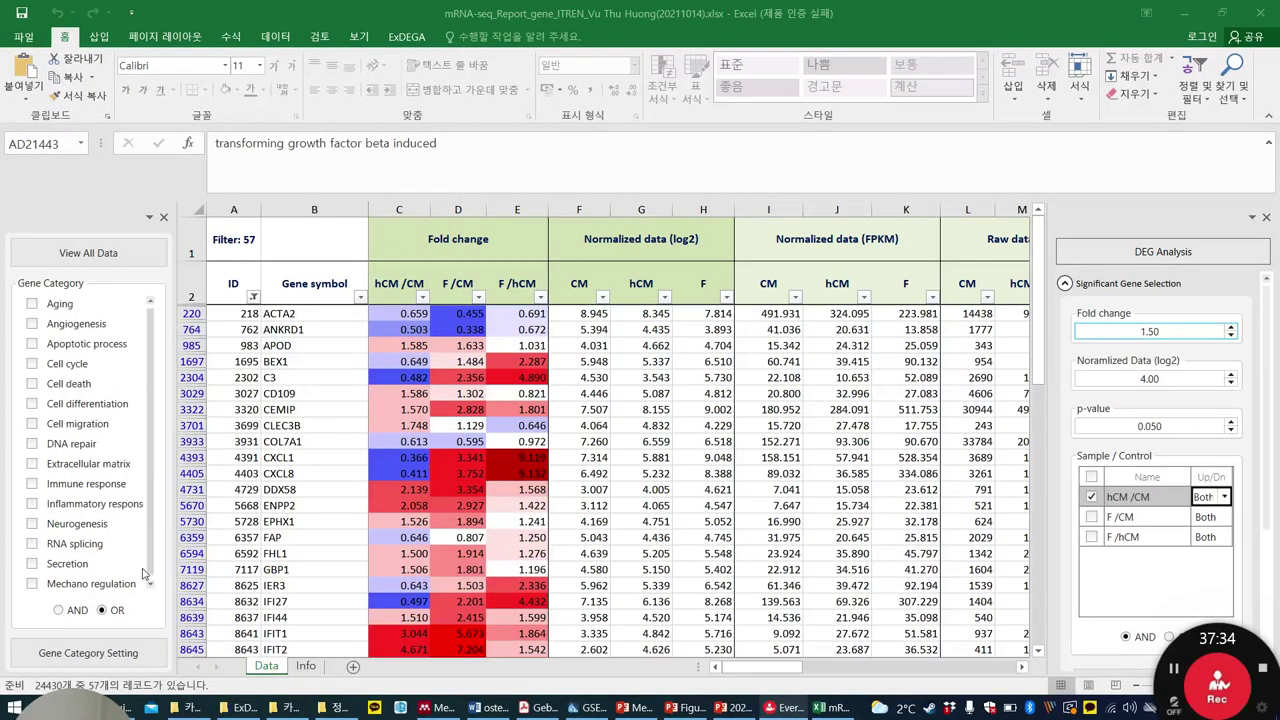
Deselect the hCM /CM comparison and filter the whole gene list by the Mechano regulation category.
click(31, 586)
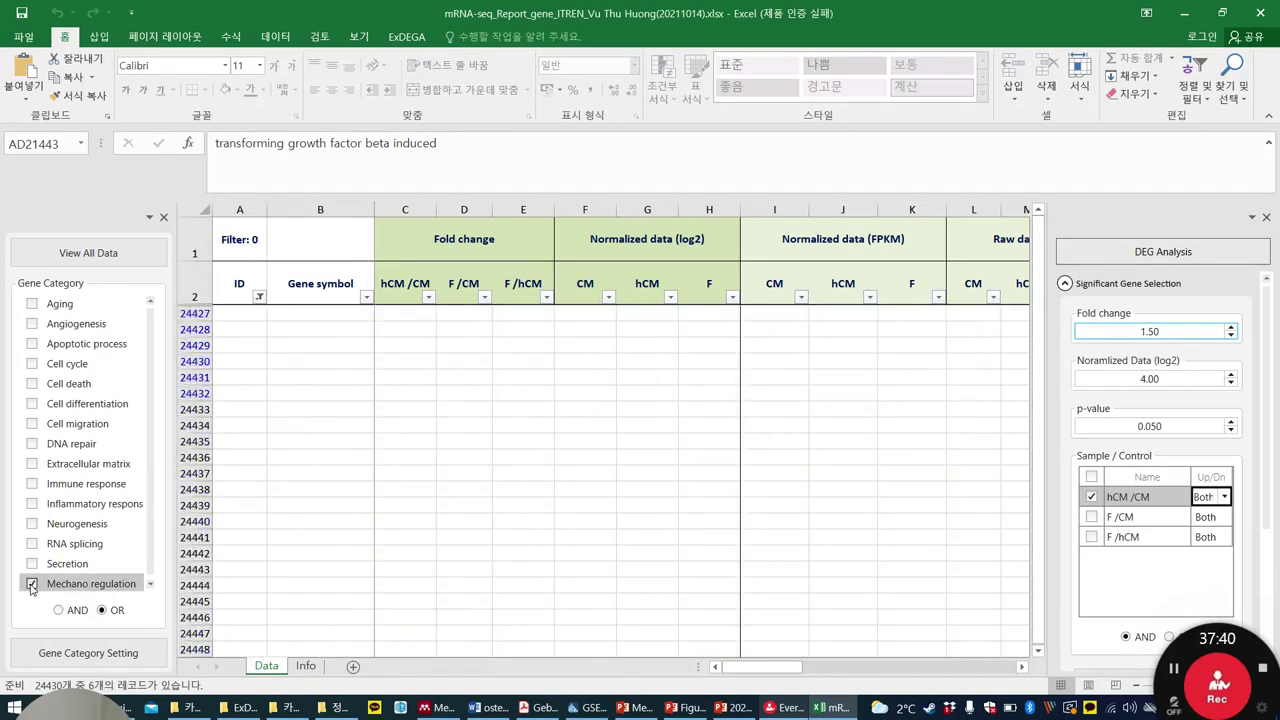
click(31, 586)
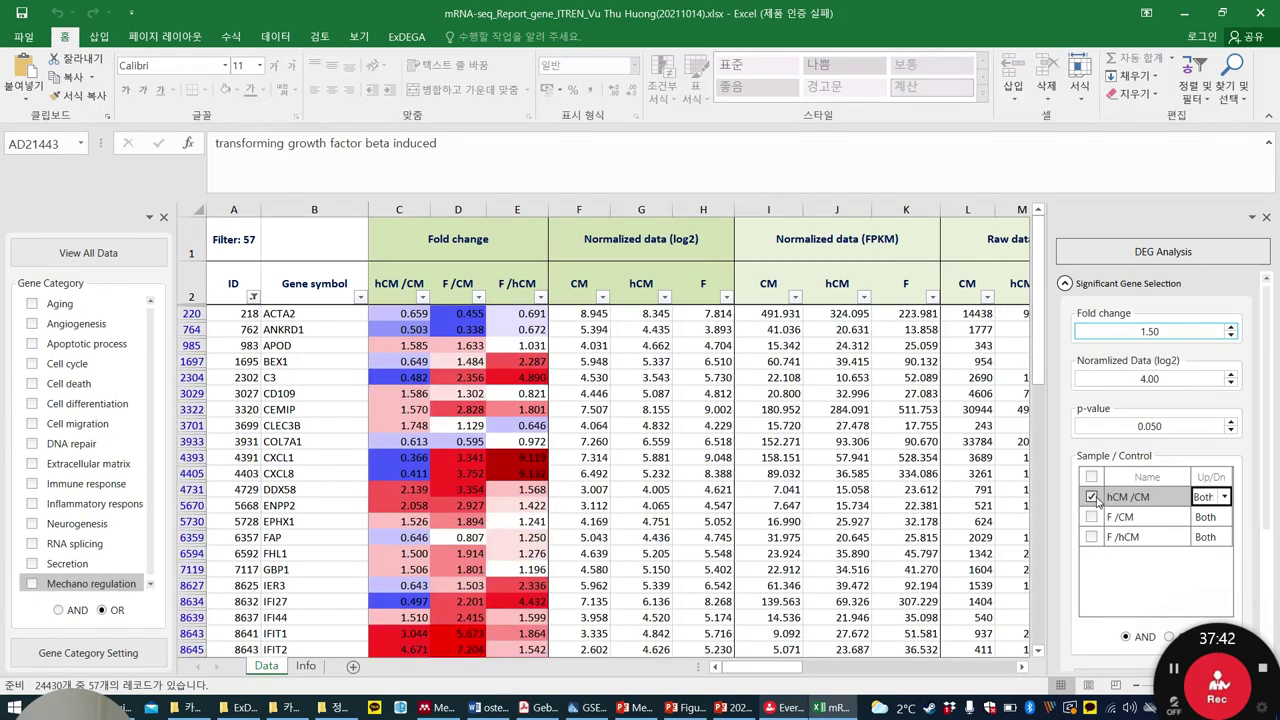
click(1091, 496)
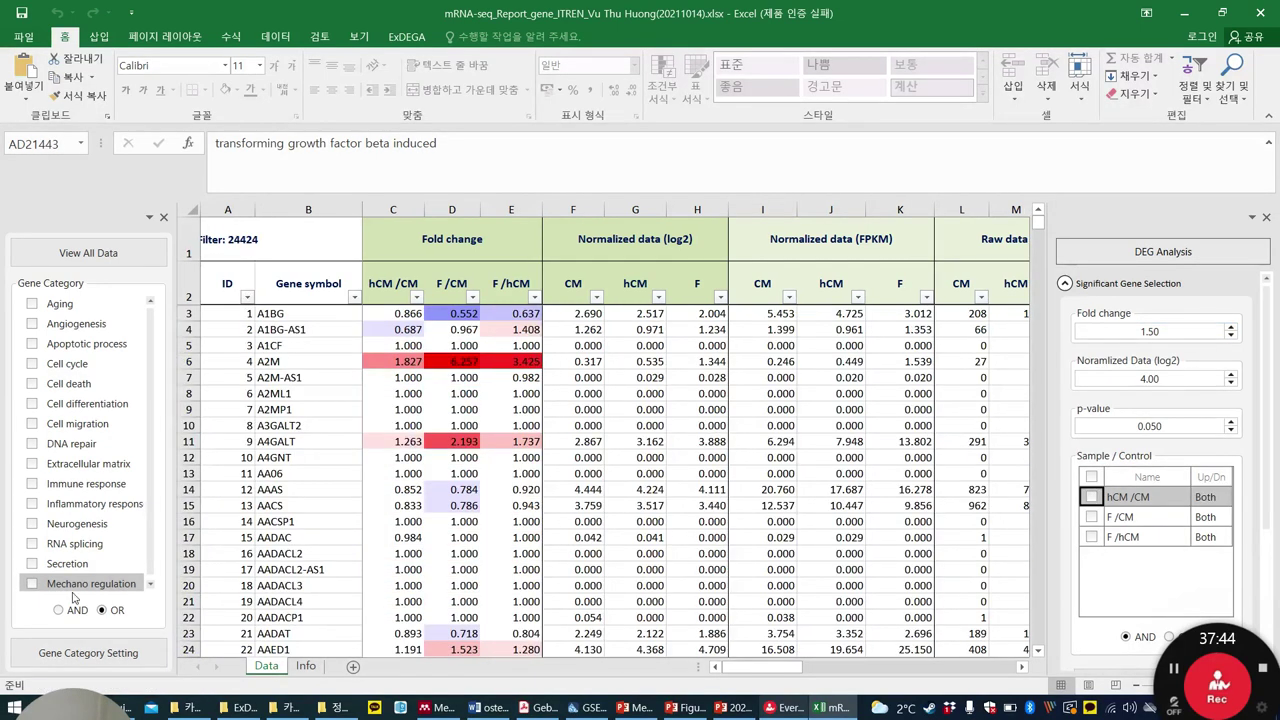
click(31, 586)
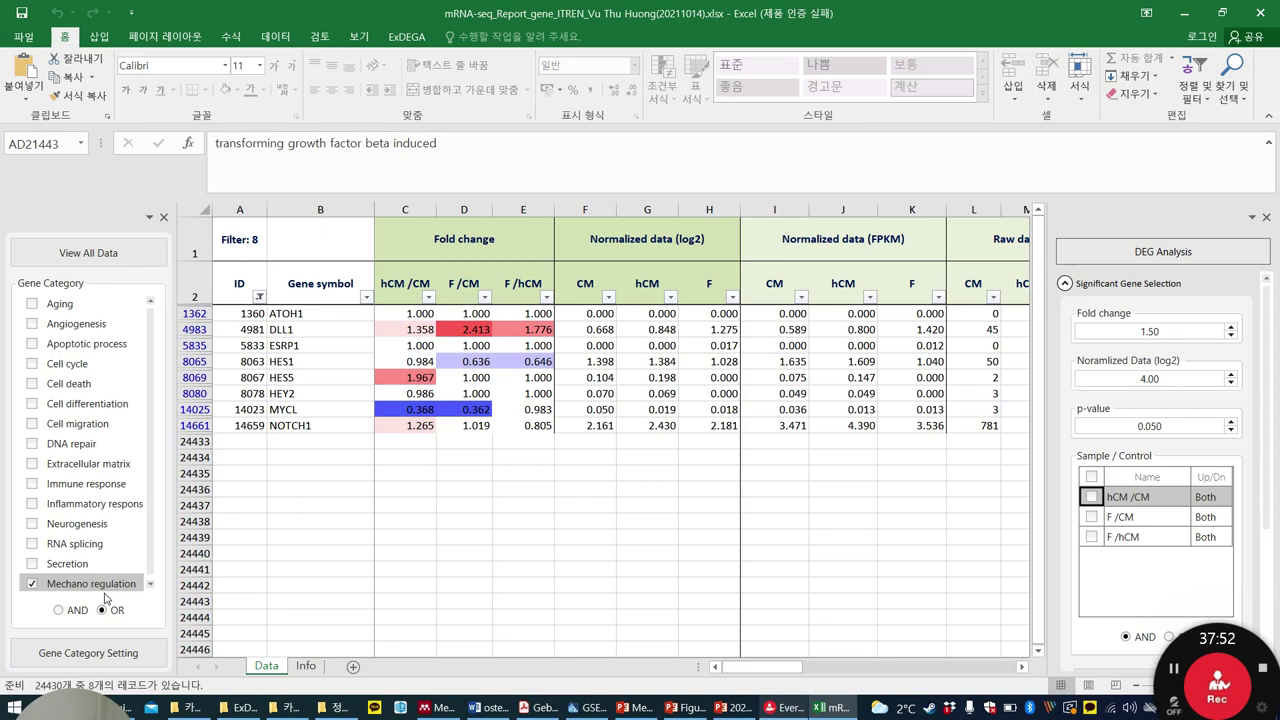
Browse the PCR-Array lists for human, mouse and rat, and import the human Osteogenesis list as a gene category.
click(88, 652)
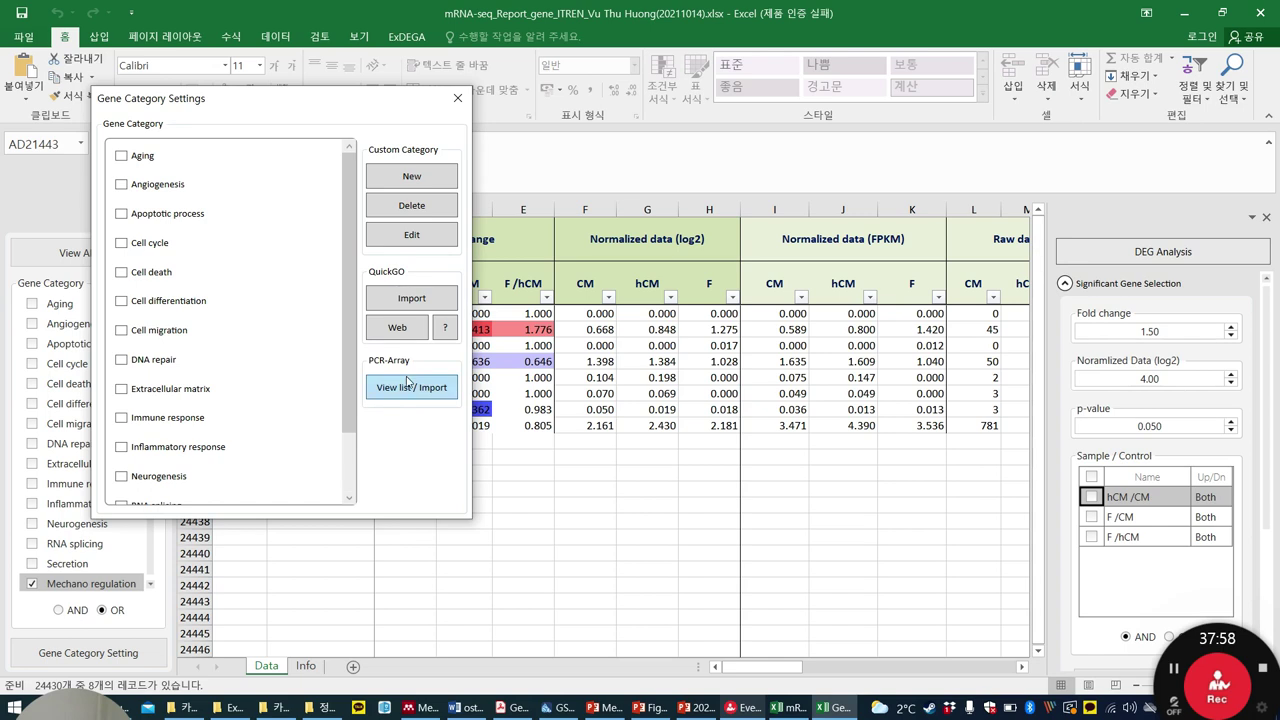
click(412, 391)
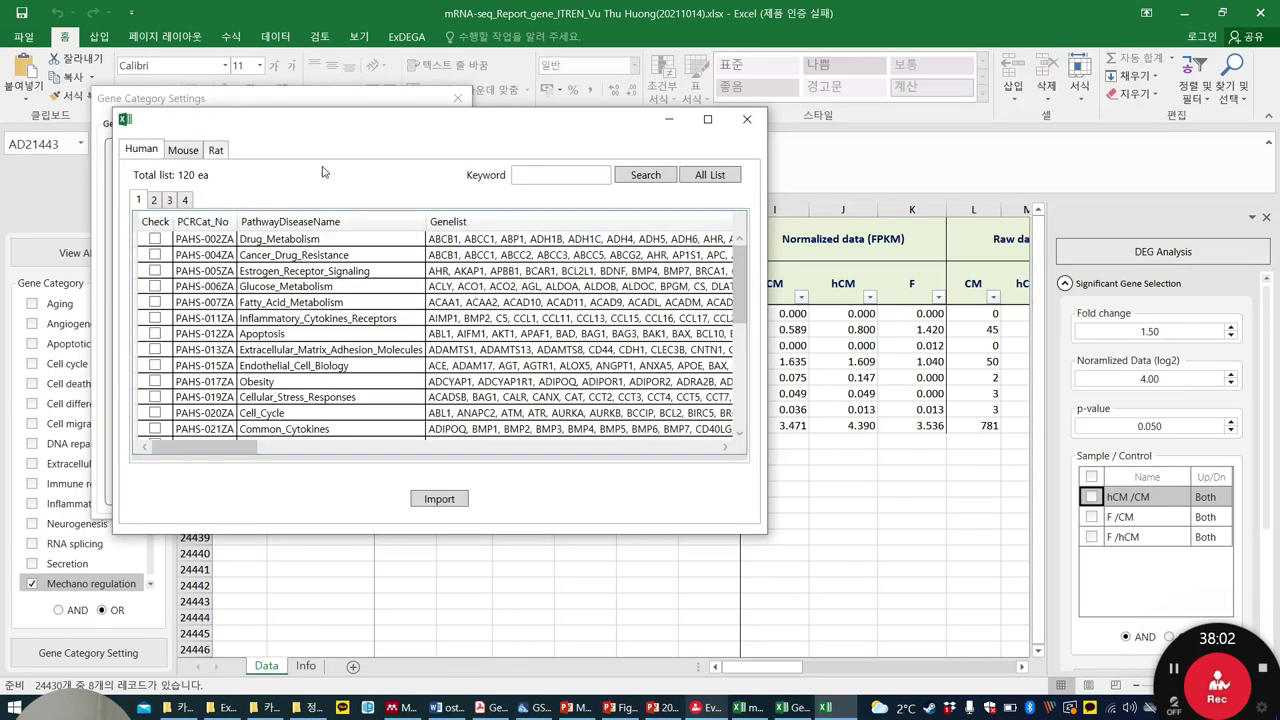
click(178, 150)
click(215, 150)
click(141, 150)
scroll(285, 420, down, 4)
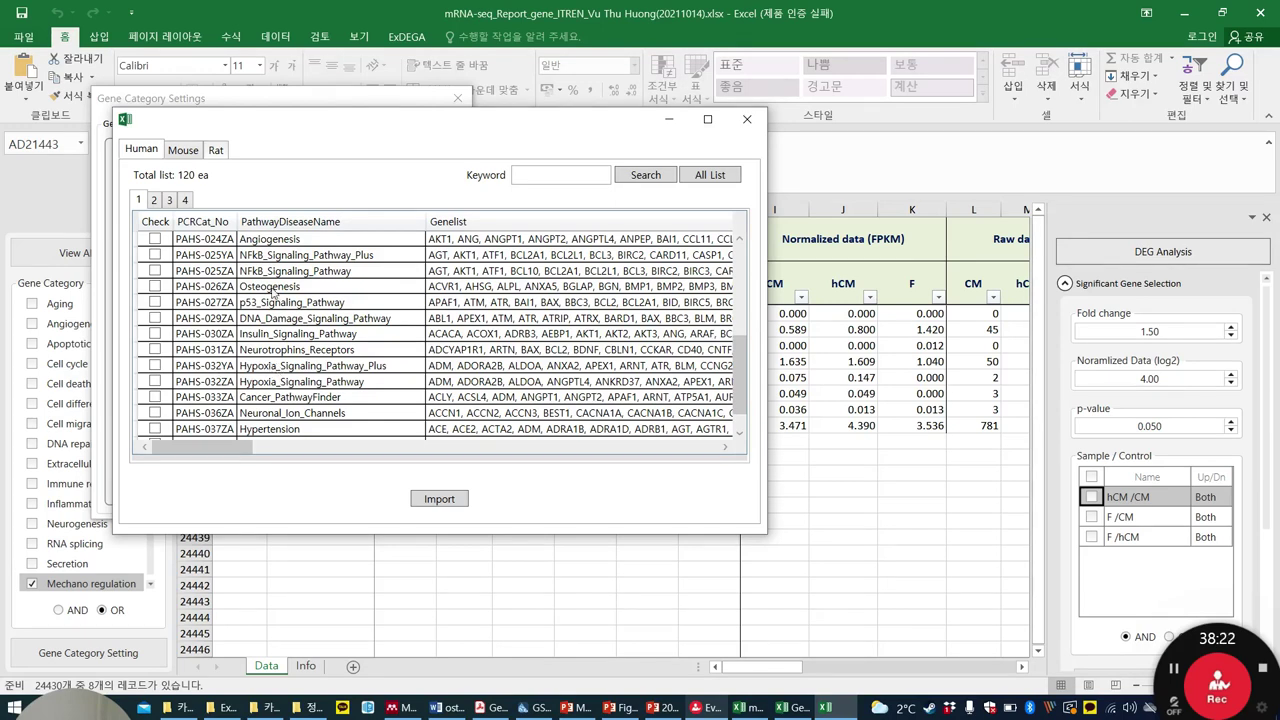
click(153, 287)
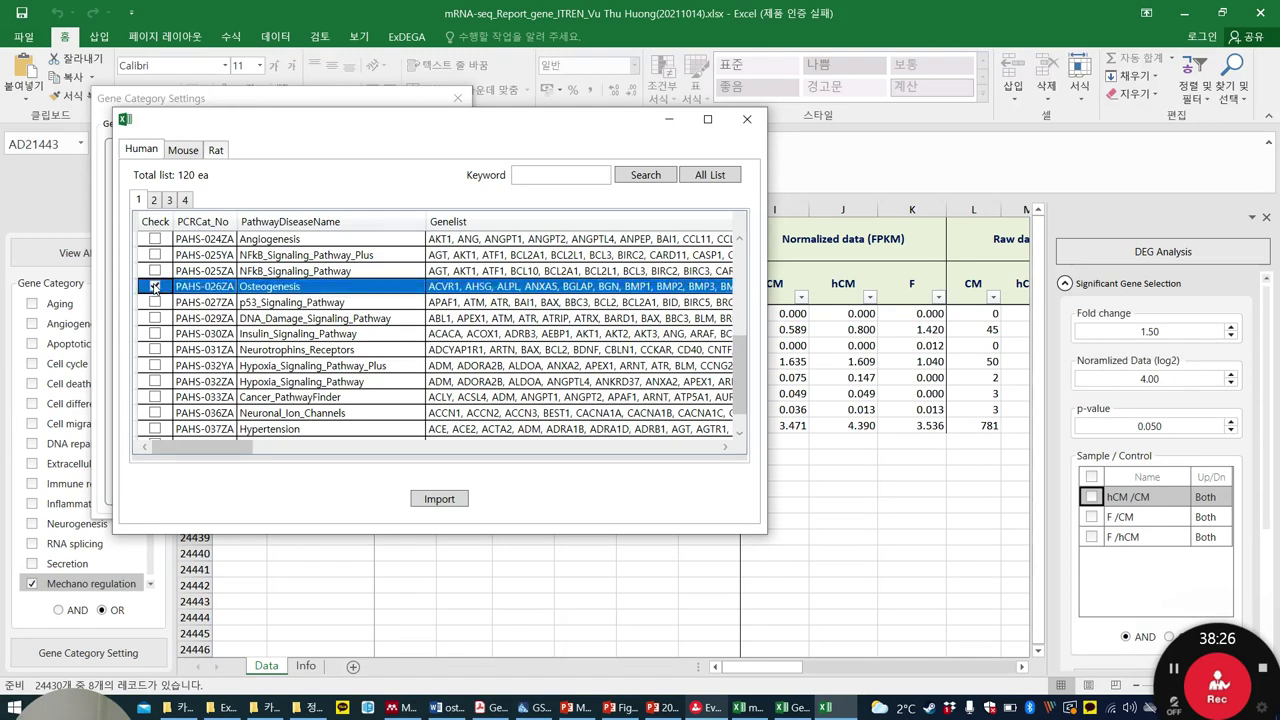
click(438, 499)
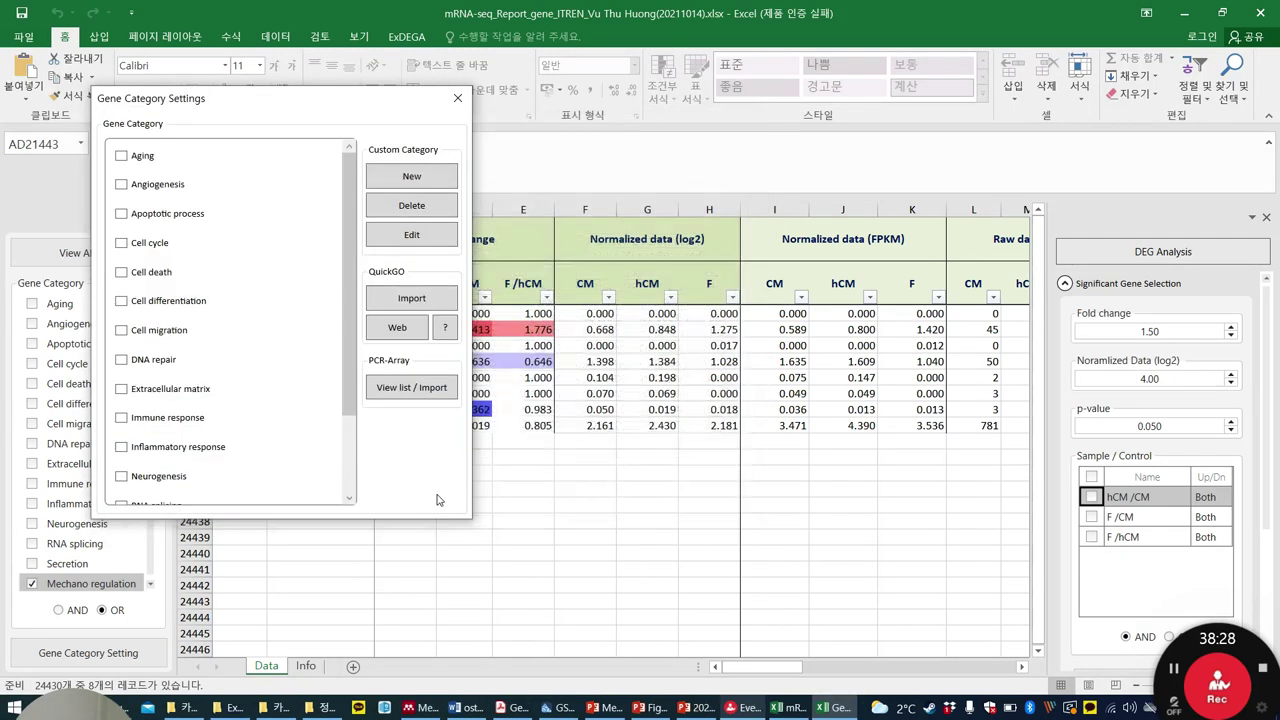
Close the gene category settings, filter the whole gene list by the Osteogenesis category, and look through the matching genes.
scroll(359, 426, down, 3)
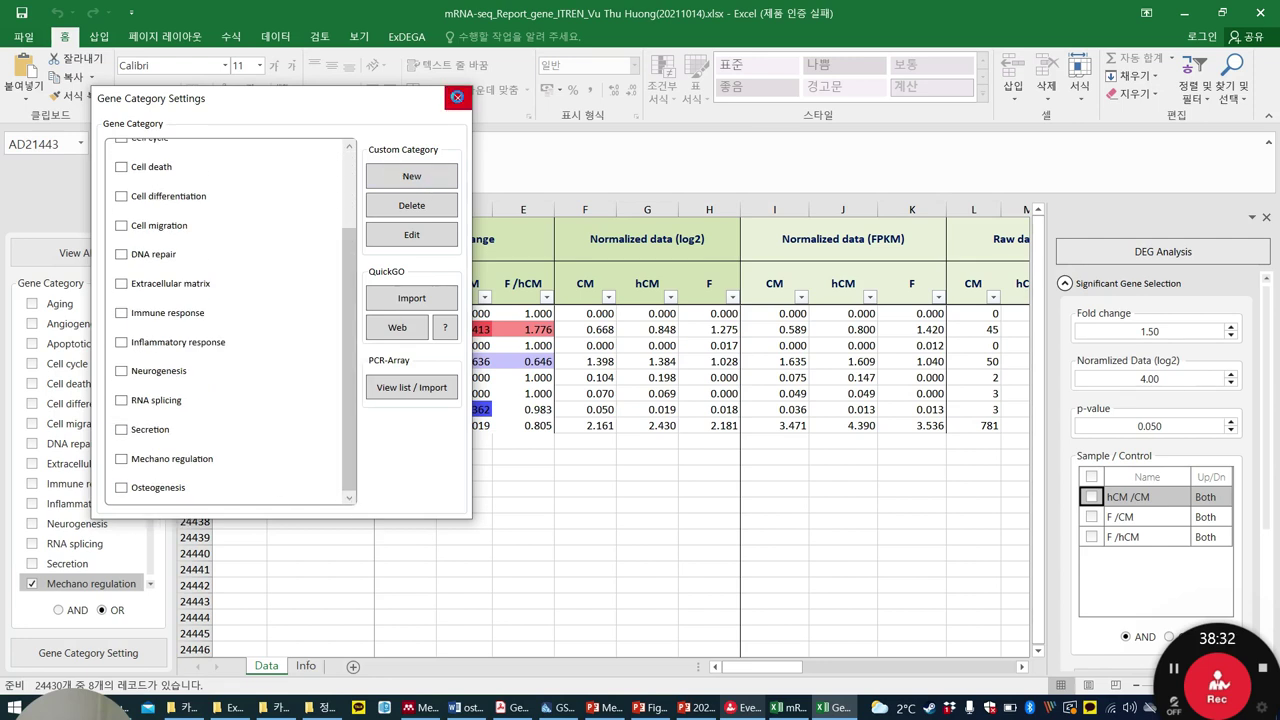
click(457, 97)
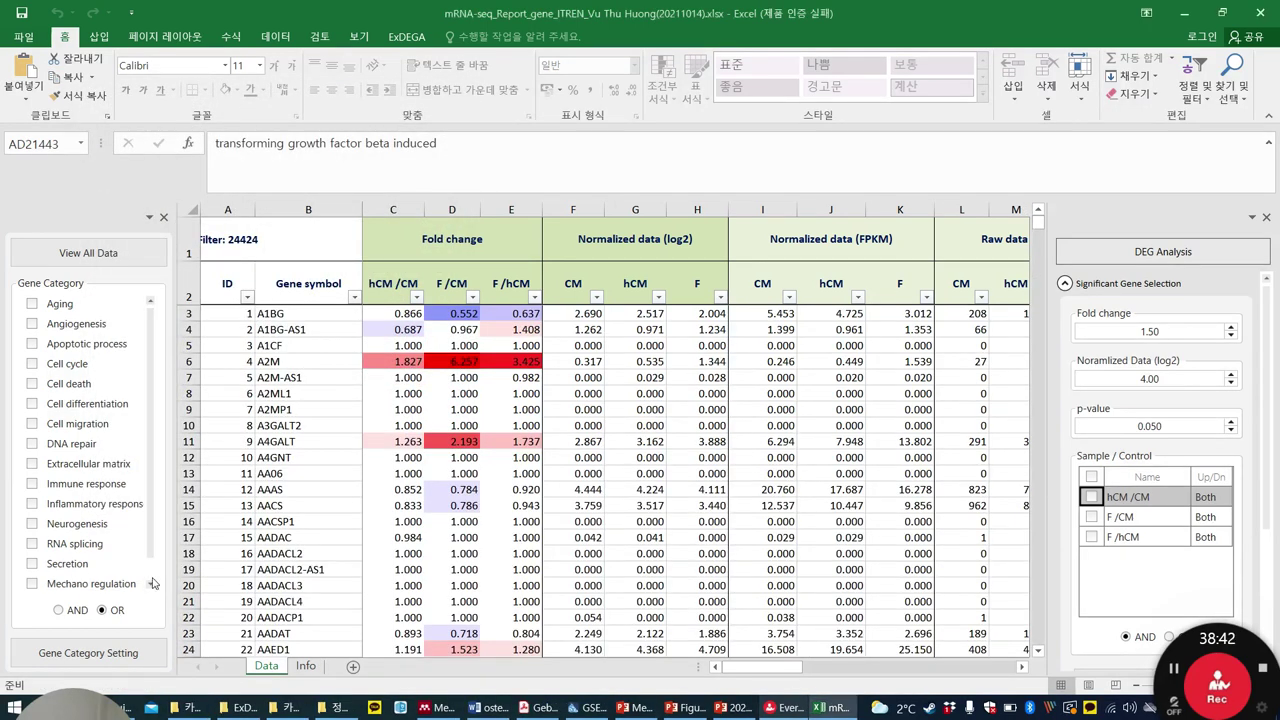
scroll(146, 546, down, 1)
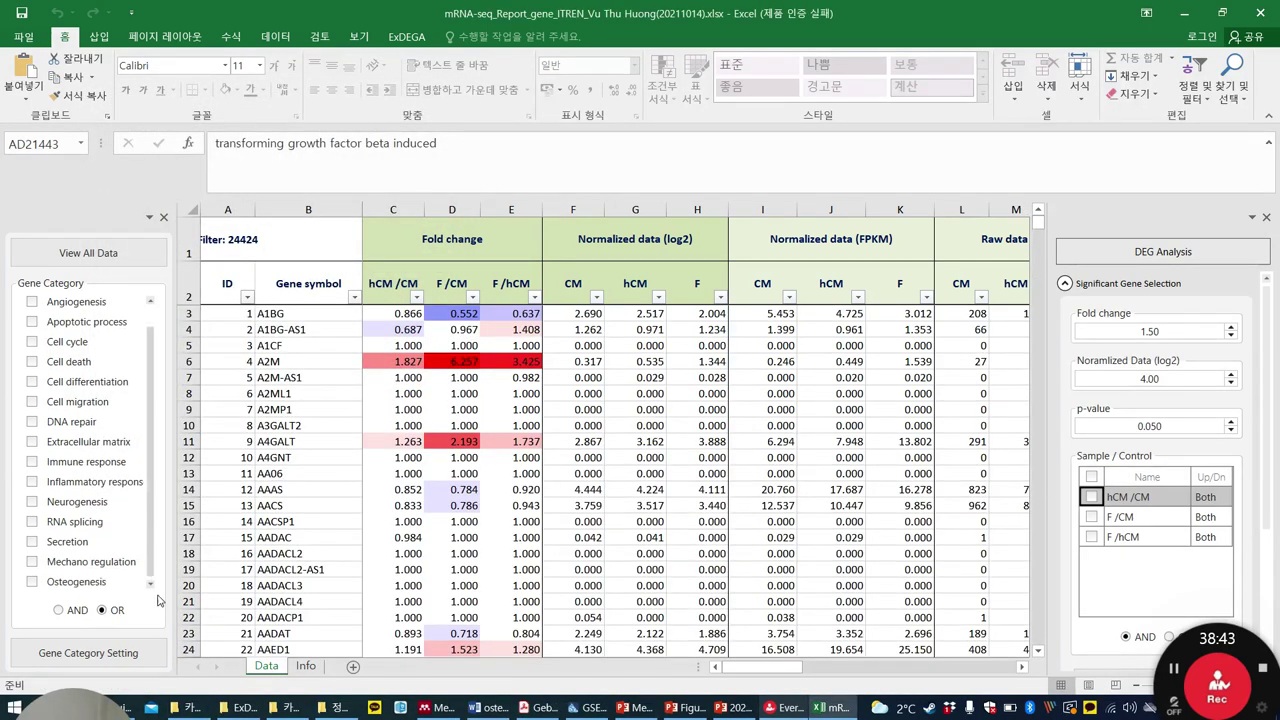
click(32, 581)
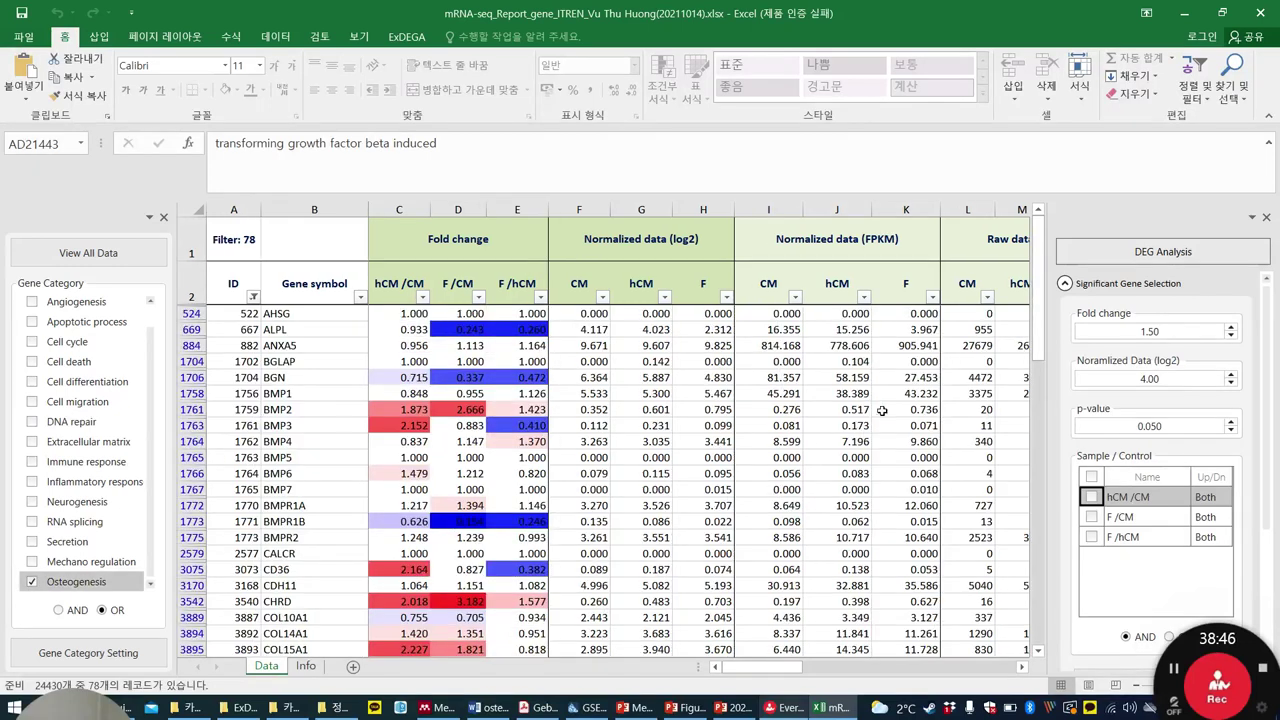
mouse_move(1037, 318)
mouse_down()
mouse_move(1052, 462)
mouse_move(1043, 575)
mouse_move(1026, 333)
mouse_up()
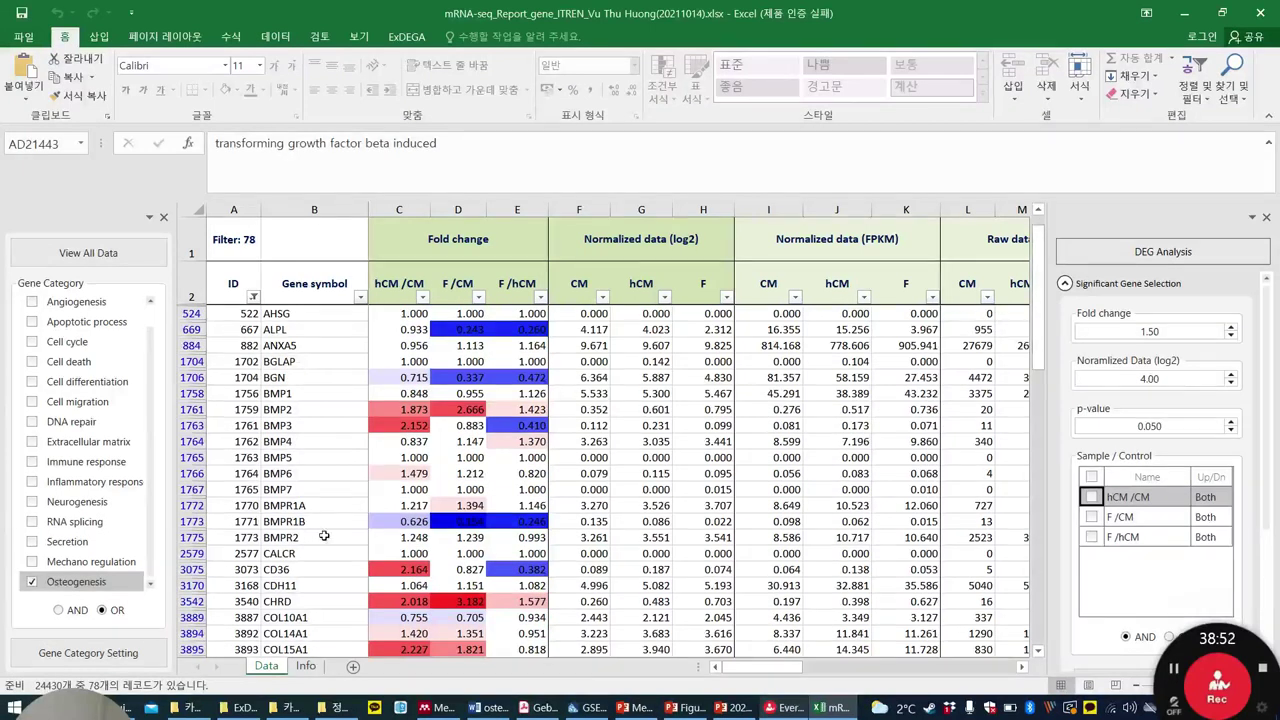
scroll(310, 504, down, 6)
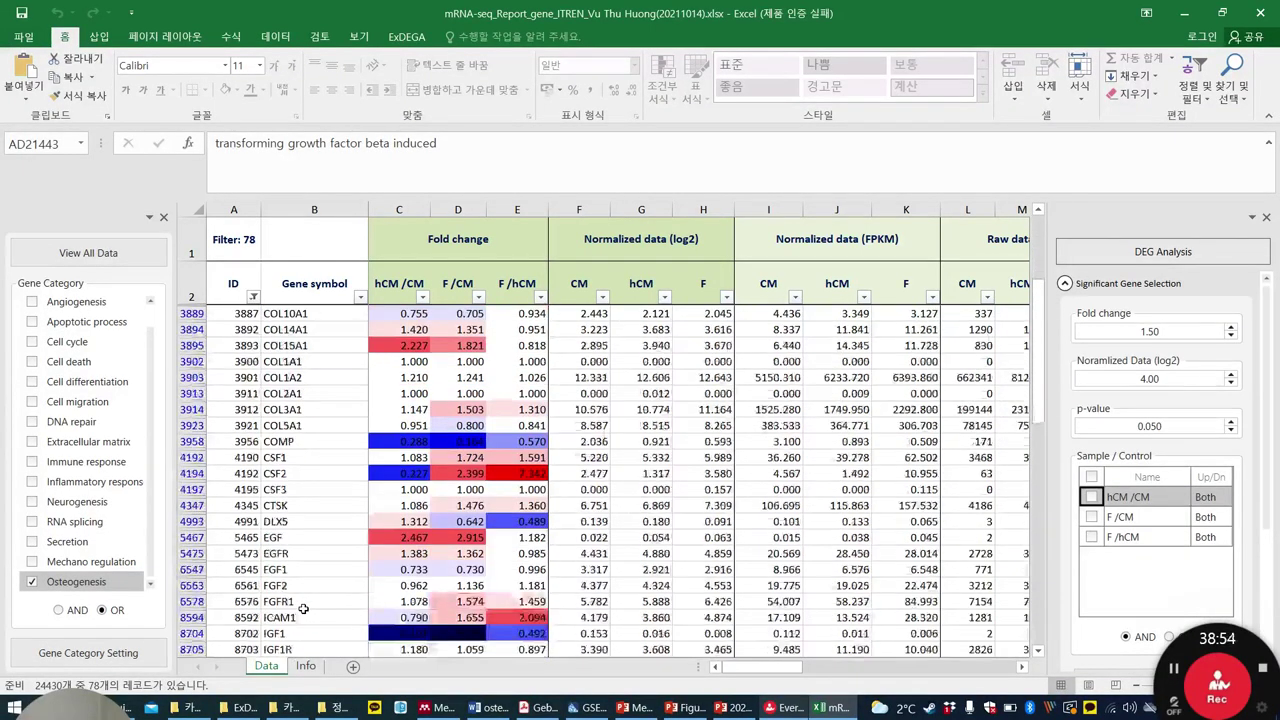
scroll(288, 521, down, 3)
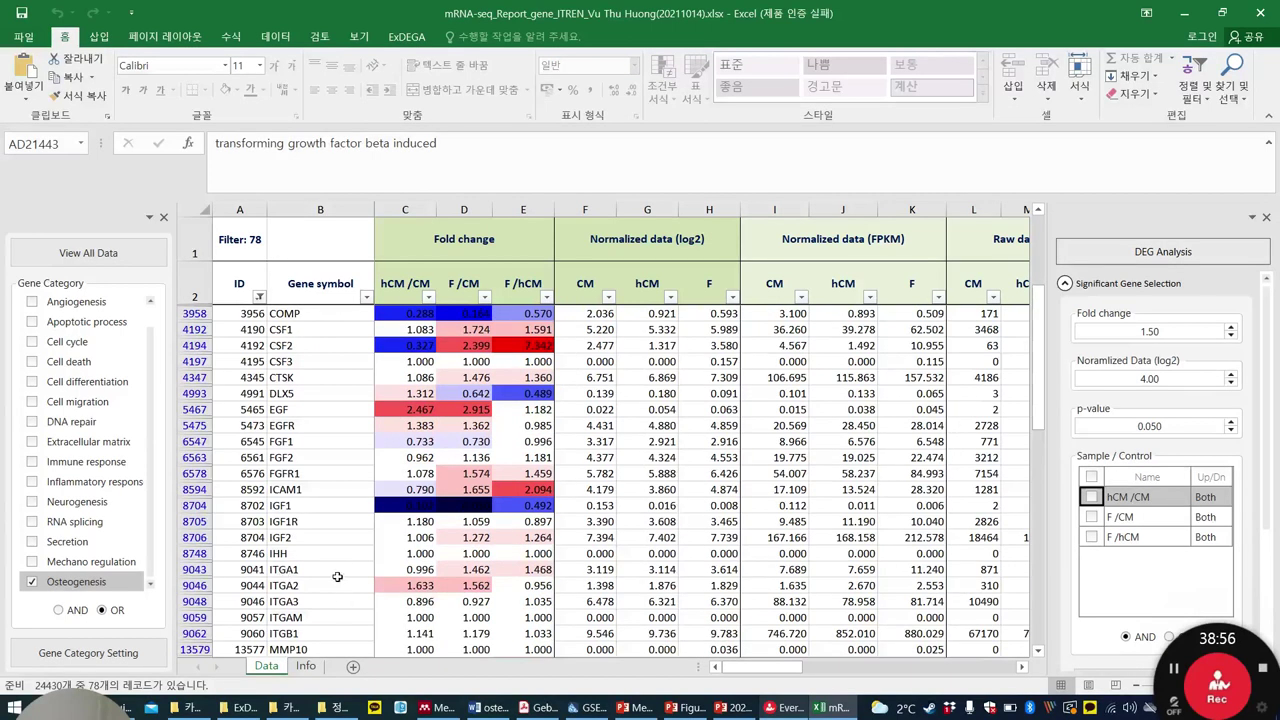
scroll(332, 579, down, 2)
scroll(332, 579, down, 1)
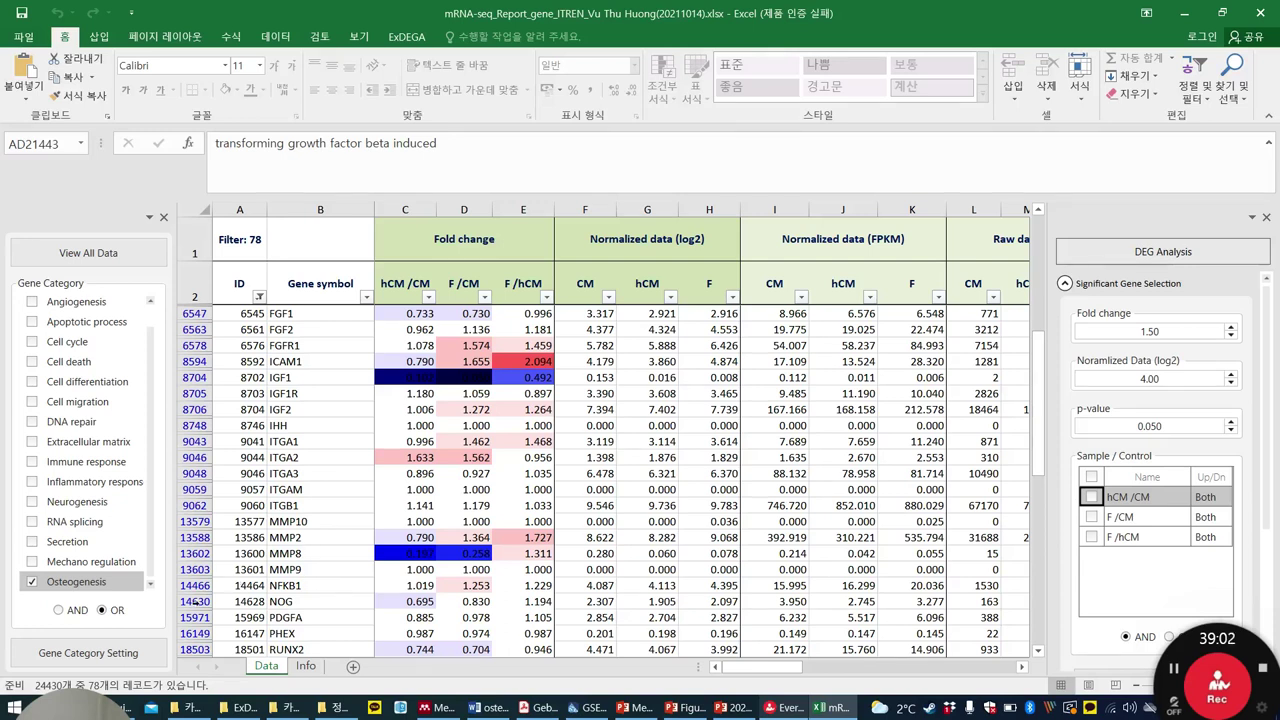
click(125, 652)
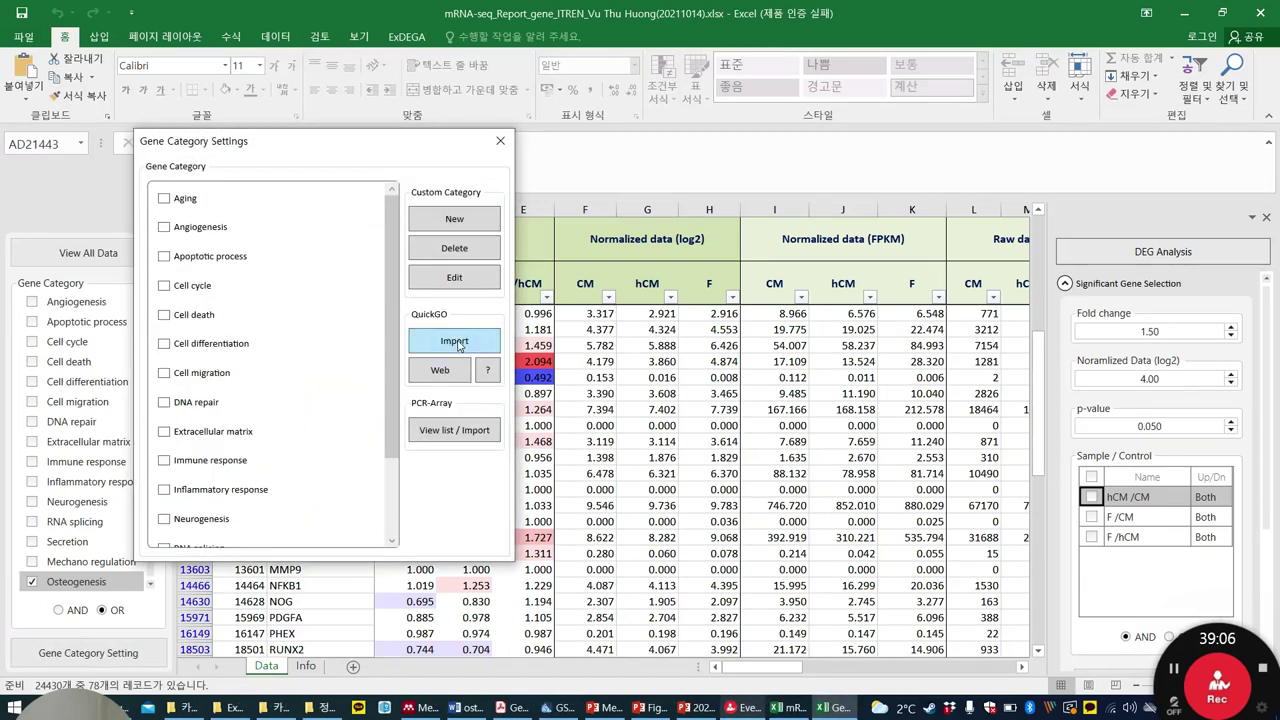
click(465, 218)
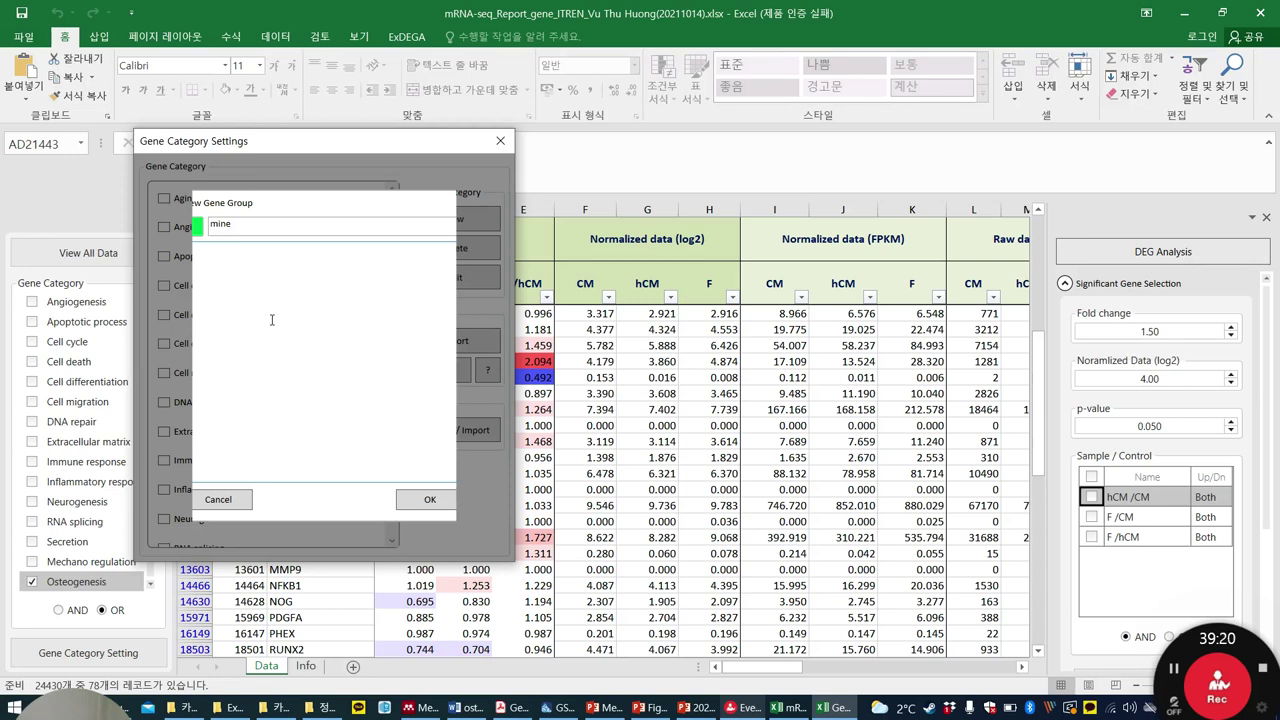
text(p2)
click(231, 503)
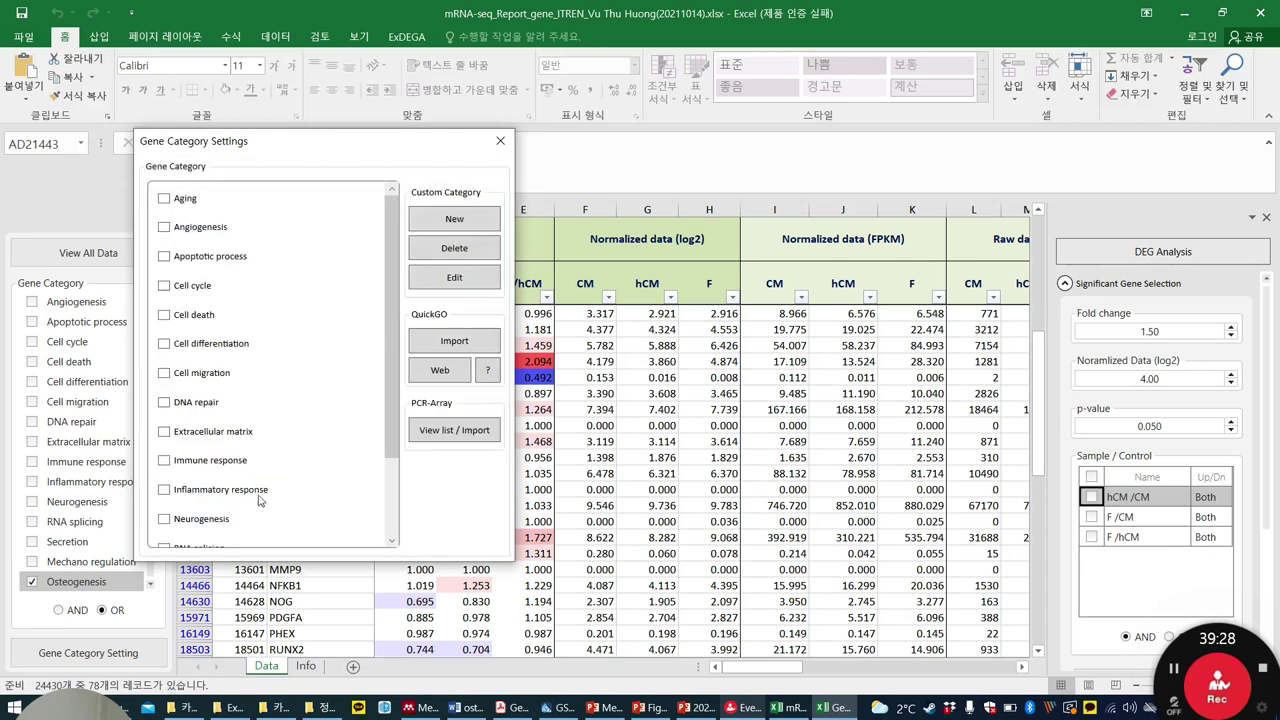
click(500, 140)
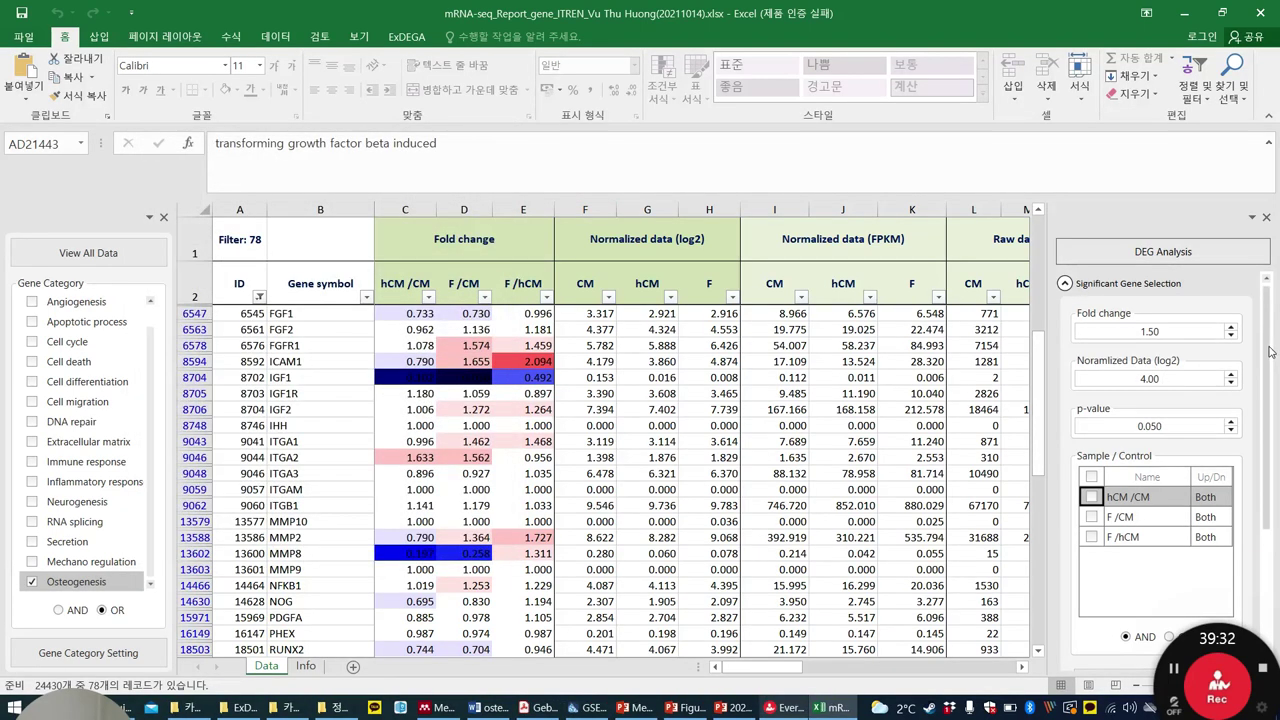
Restore the full gene list, filter it for significant genes in hCM /CM, and chart the filtered genes by category.
scroll(1270, 352, down, 5)
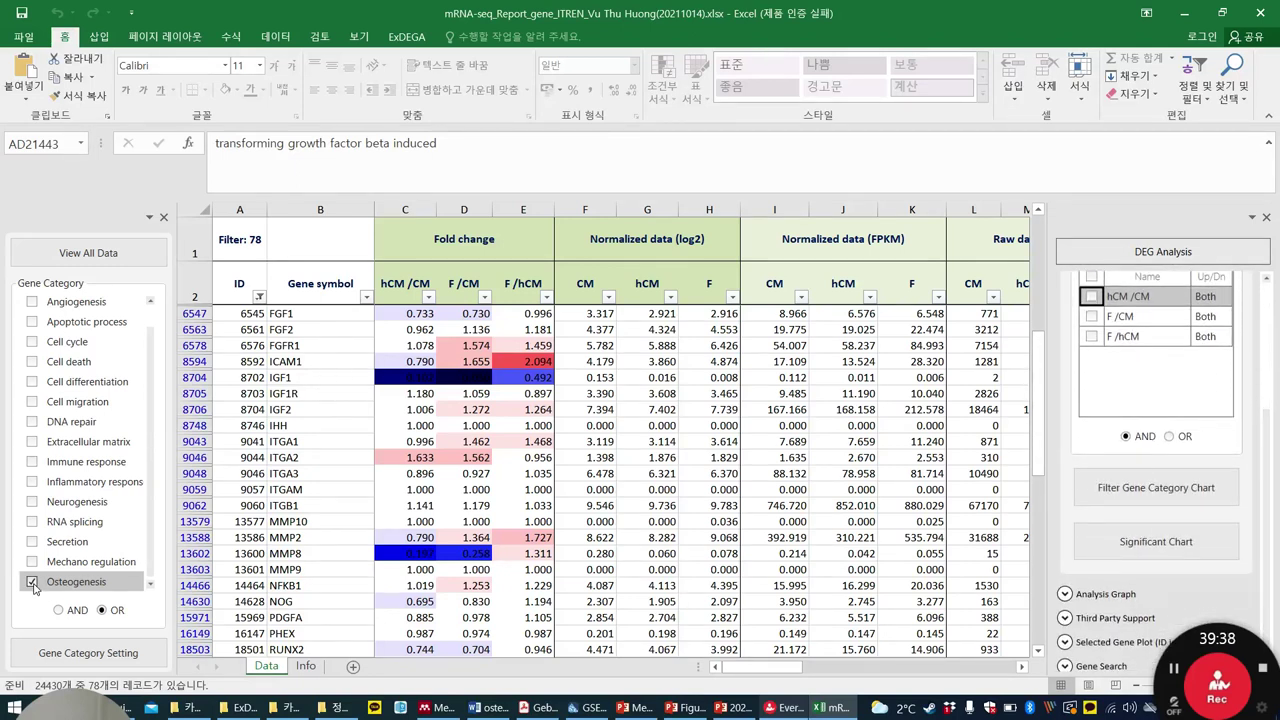
click(105, 254)
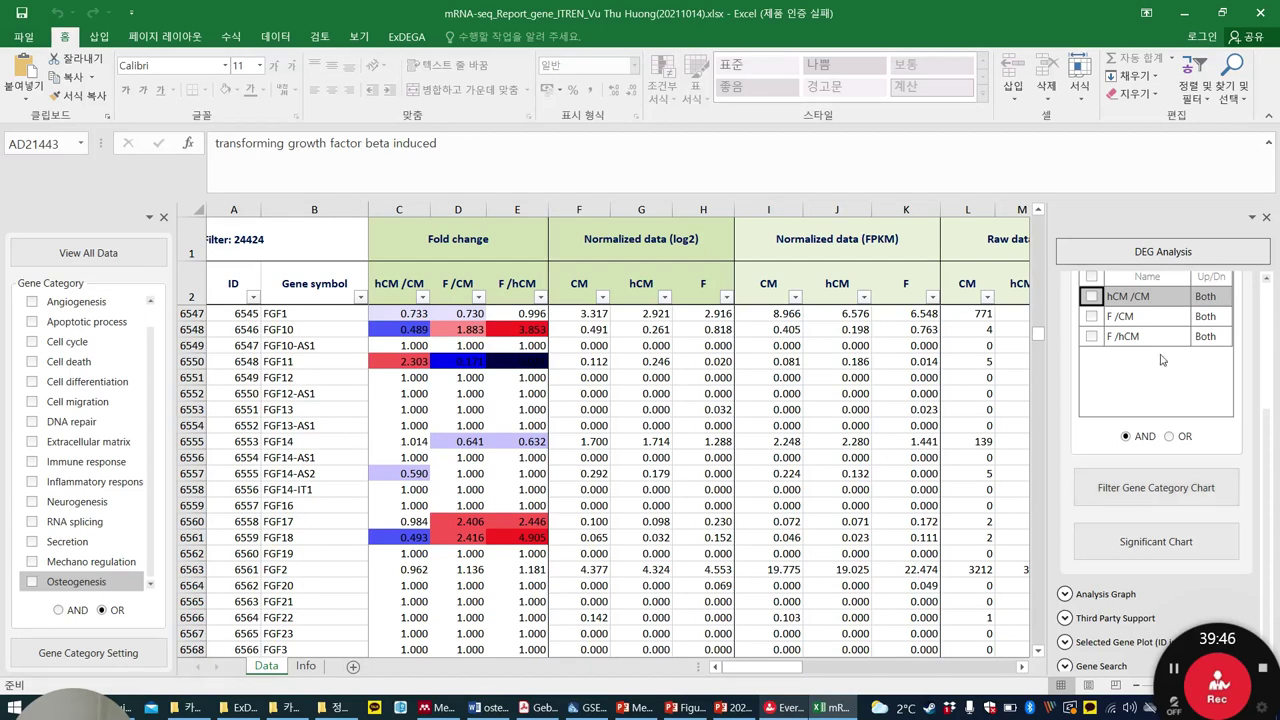
click(1090, 297)
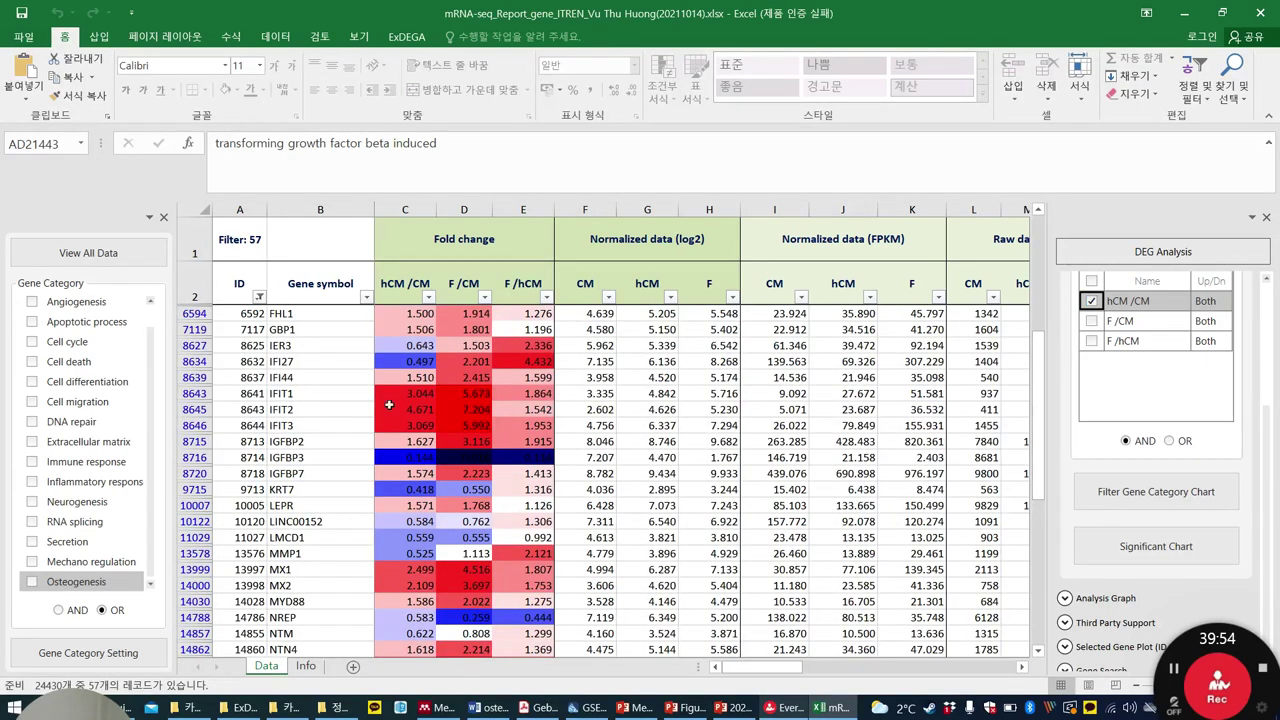
click(355, 455)
scroll(345, 520, down, 2)
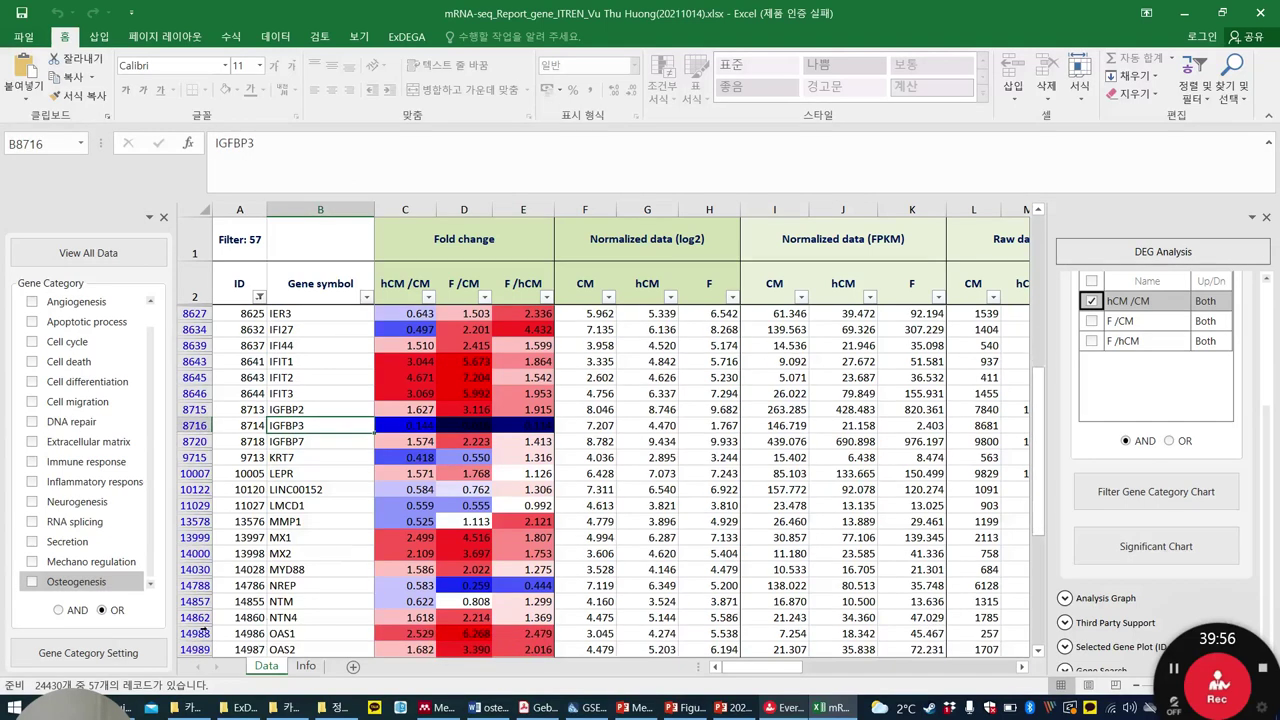
scroll(390, 435, up, 1)
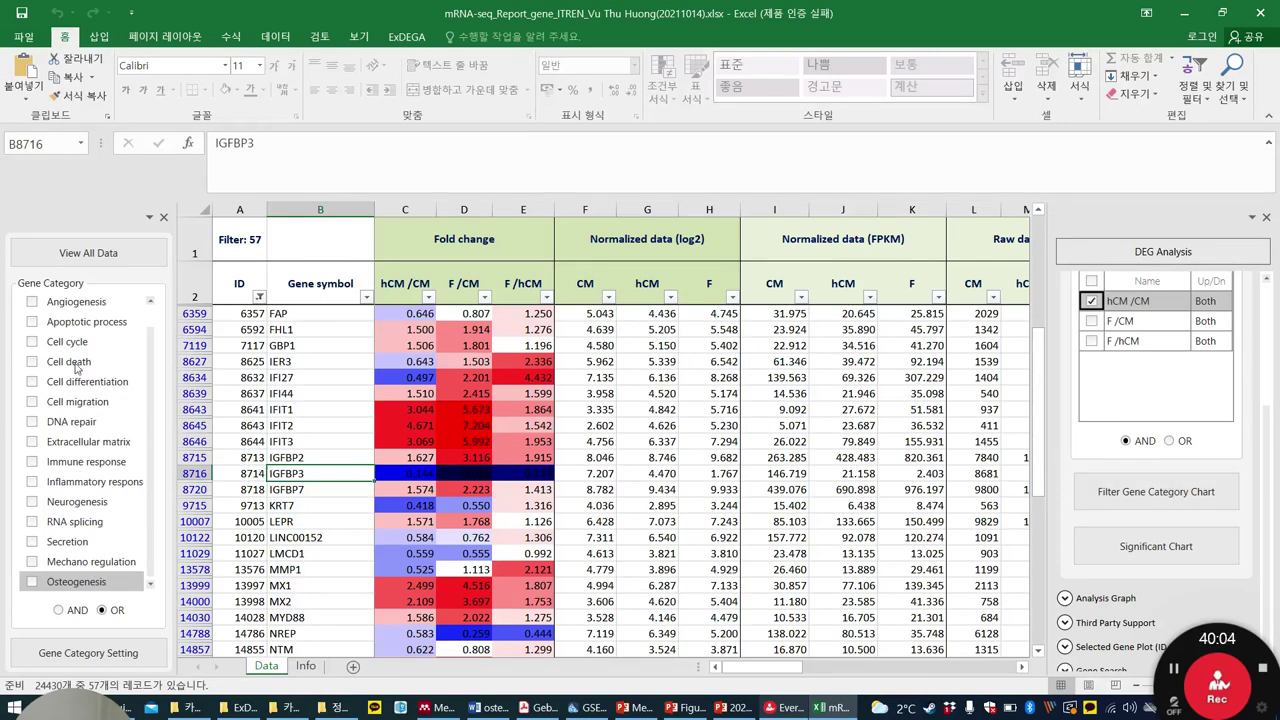
click(1178, 492)
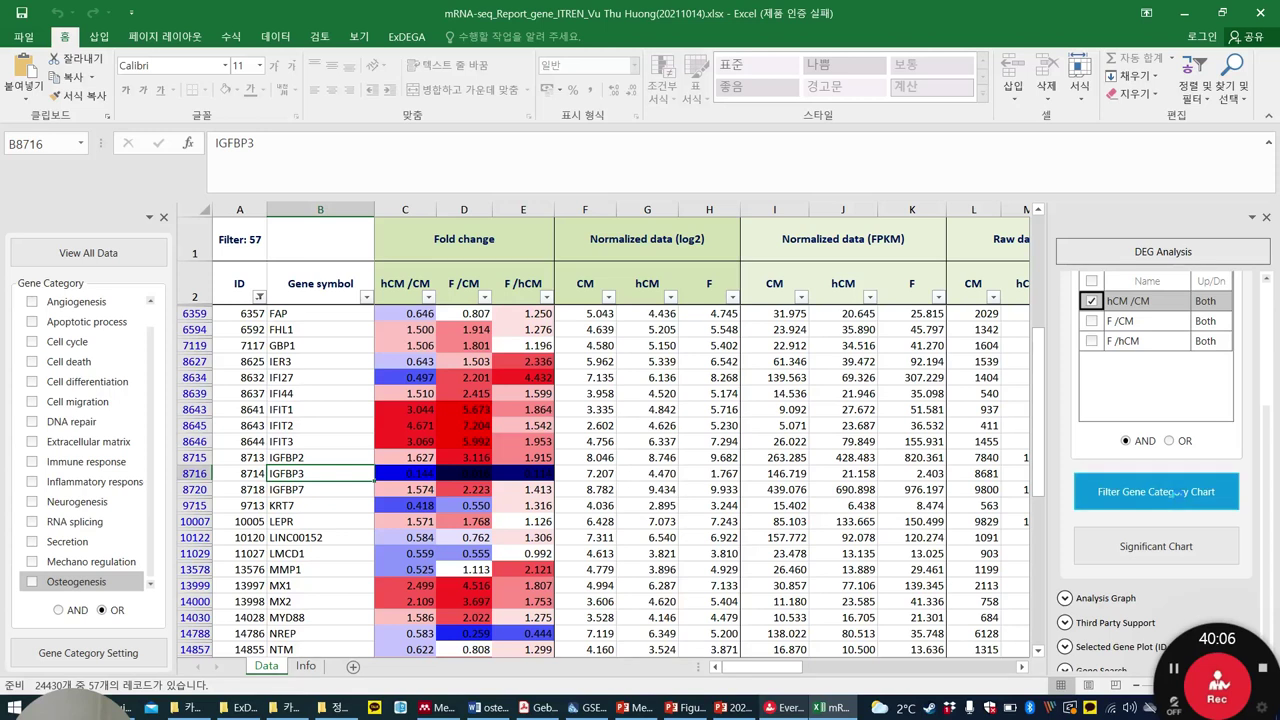
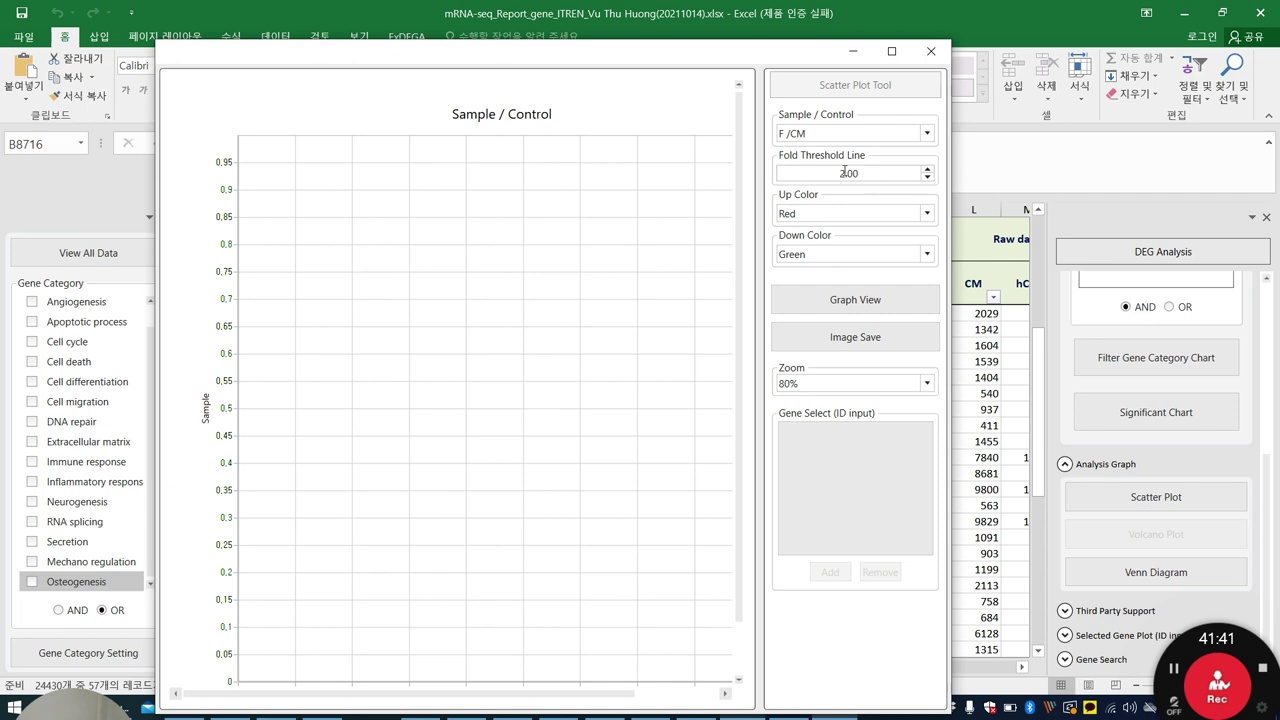
Draw the F /CM scatter plot with red up and green down colors, and label the red point near CM 8, F 10.
click(831, 213)
click(832, 234)
click(832, 256)
click(831, 257)
click(869, 301)
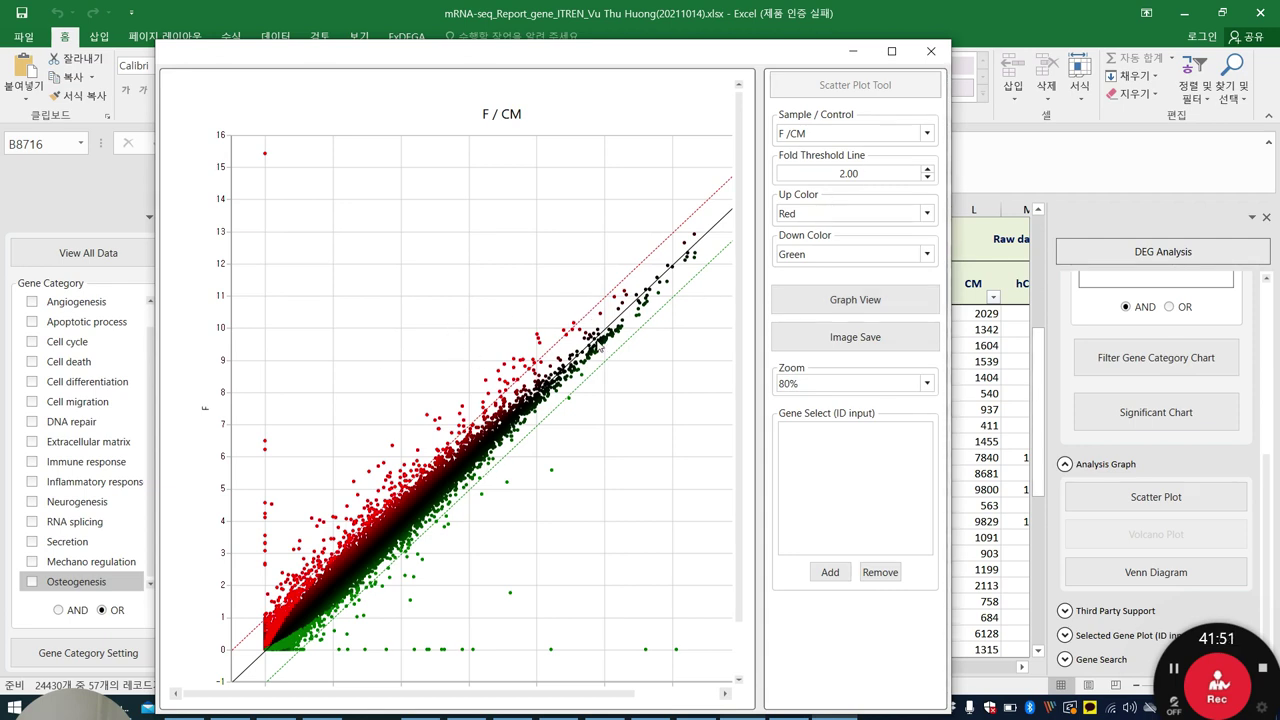
click(539, 341)
View the F /CM scatter plot at 30% and 50% zoom, and return it to 80%.
click(878, 383)
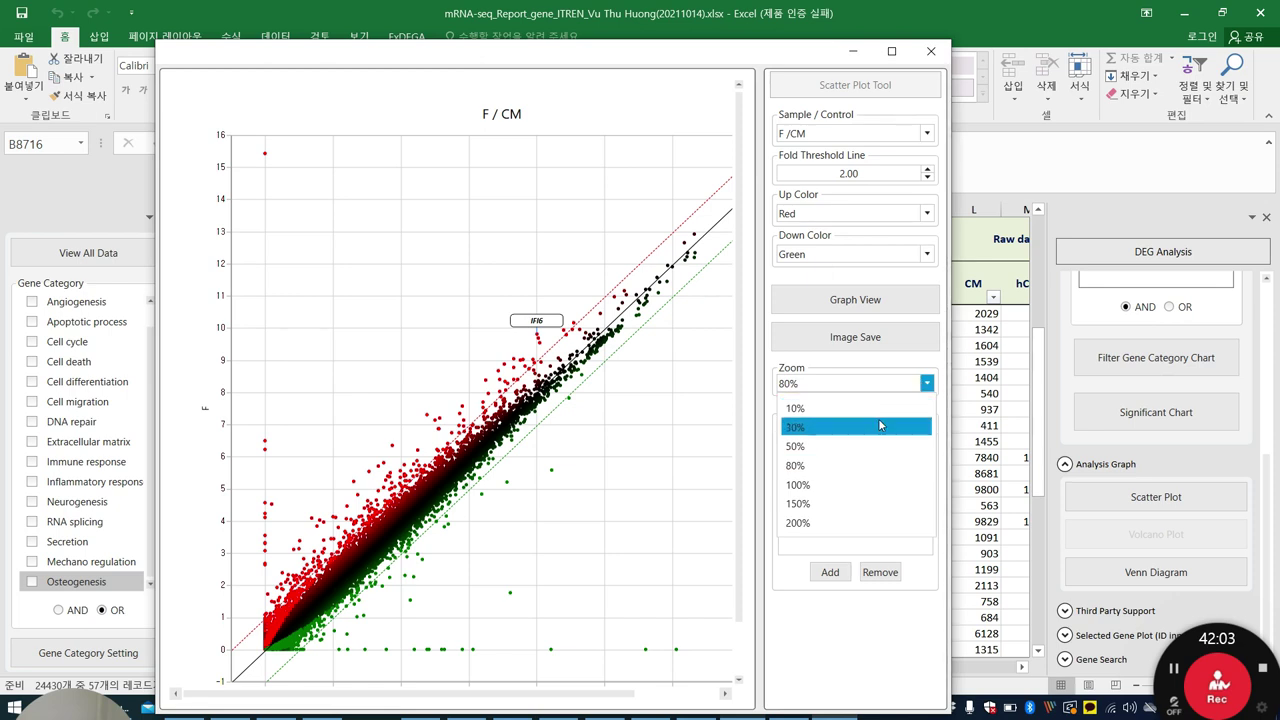
click(878, 425)
click(870, 383)
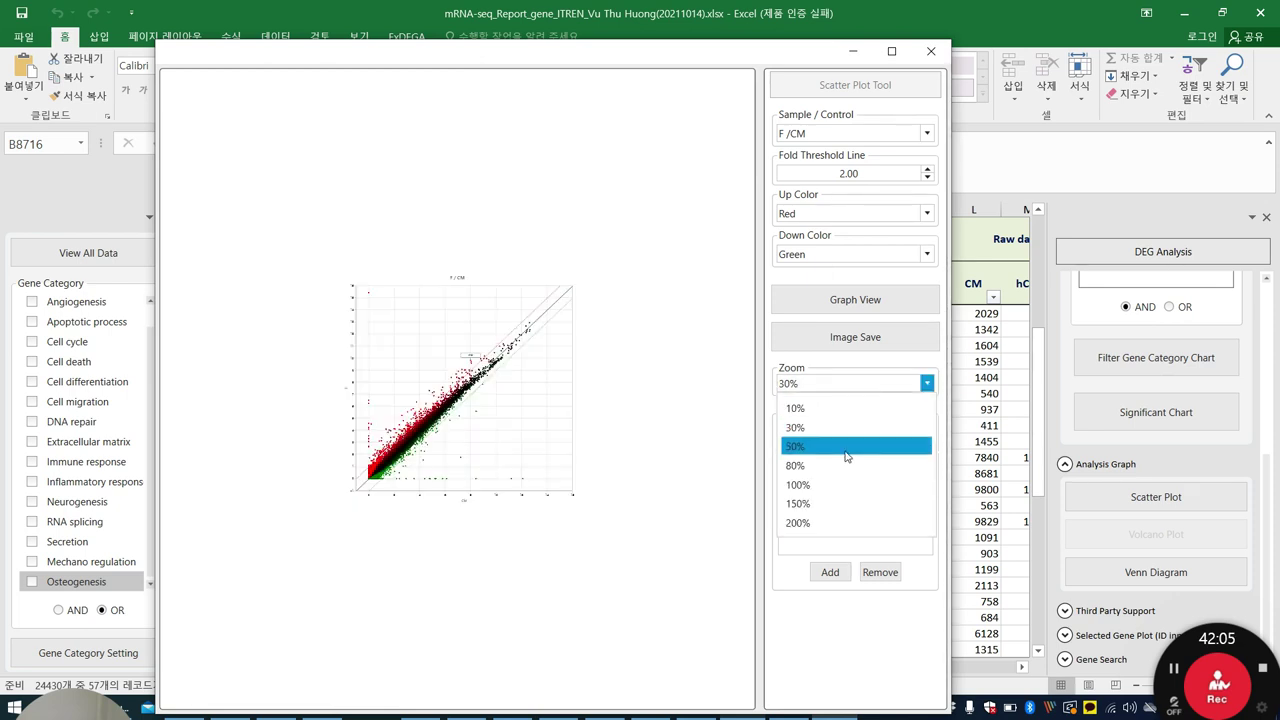
click(845, 452)
click(860, 384)
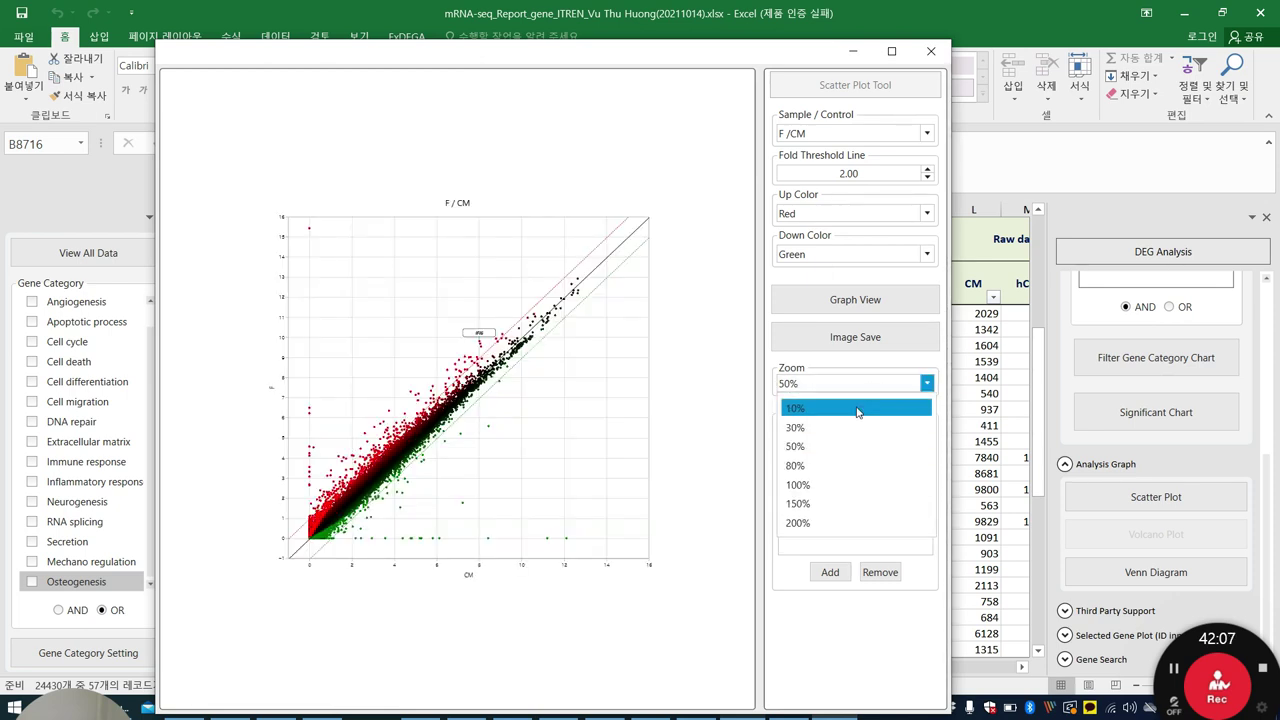
click(830, 466)
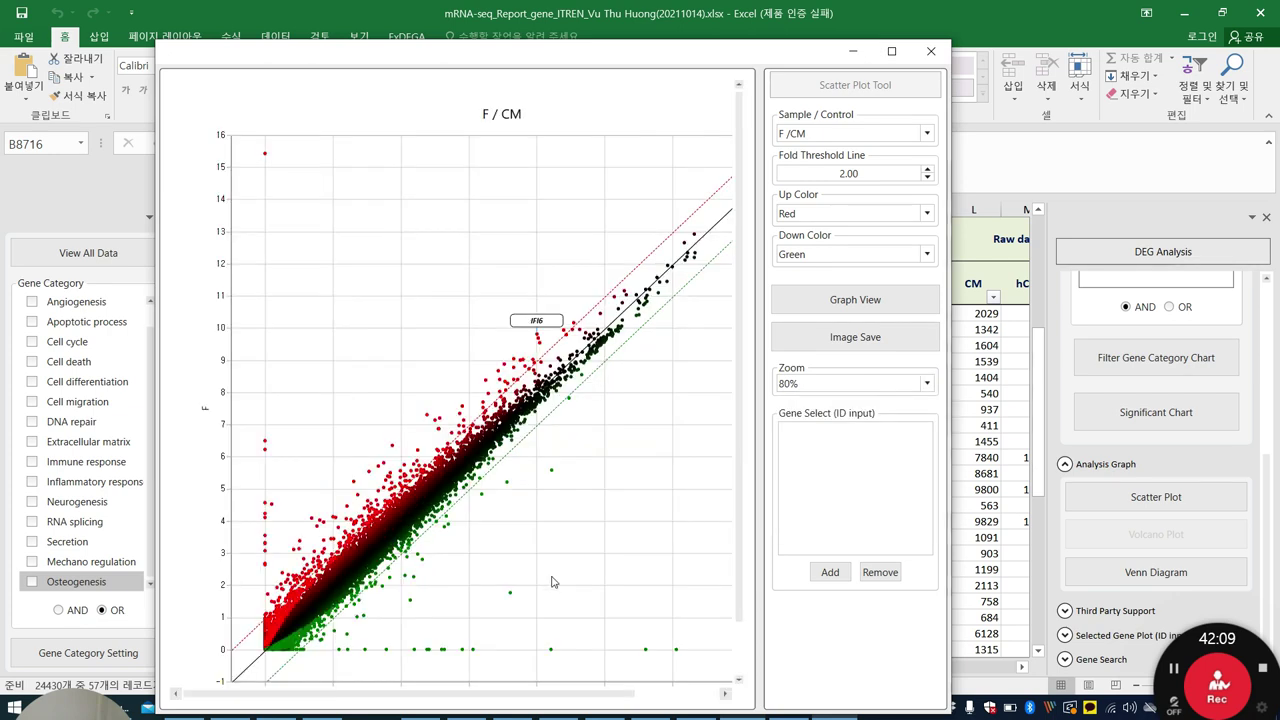
scroll(553, 582, down, 1)
Try to label a gene on the scatter plot by entering bmp2 as its ID.
click(830, 456)
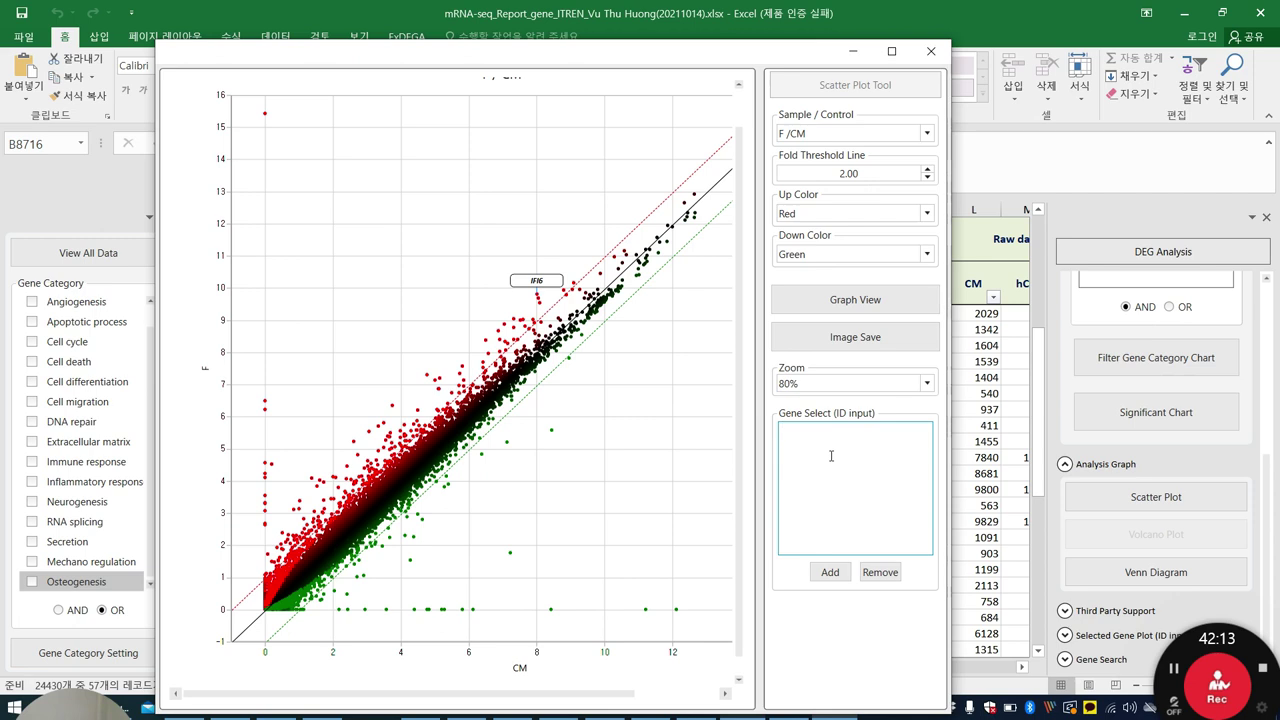
text(bmp2)
click(831, 575)
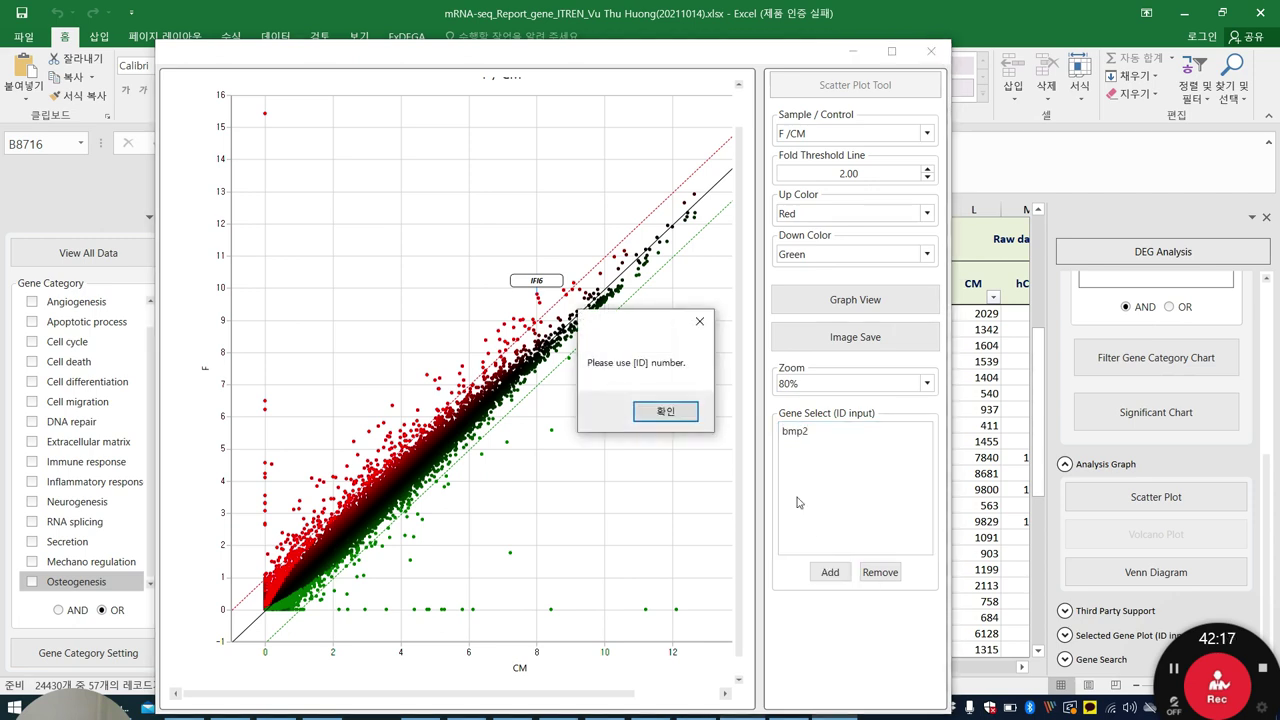
click(668, 410)
Look up the ID of IFIT1 in the gene table and label gene ID 8641 on the scatter plot.
drag(605, 63, 976, 190)
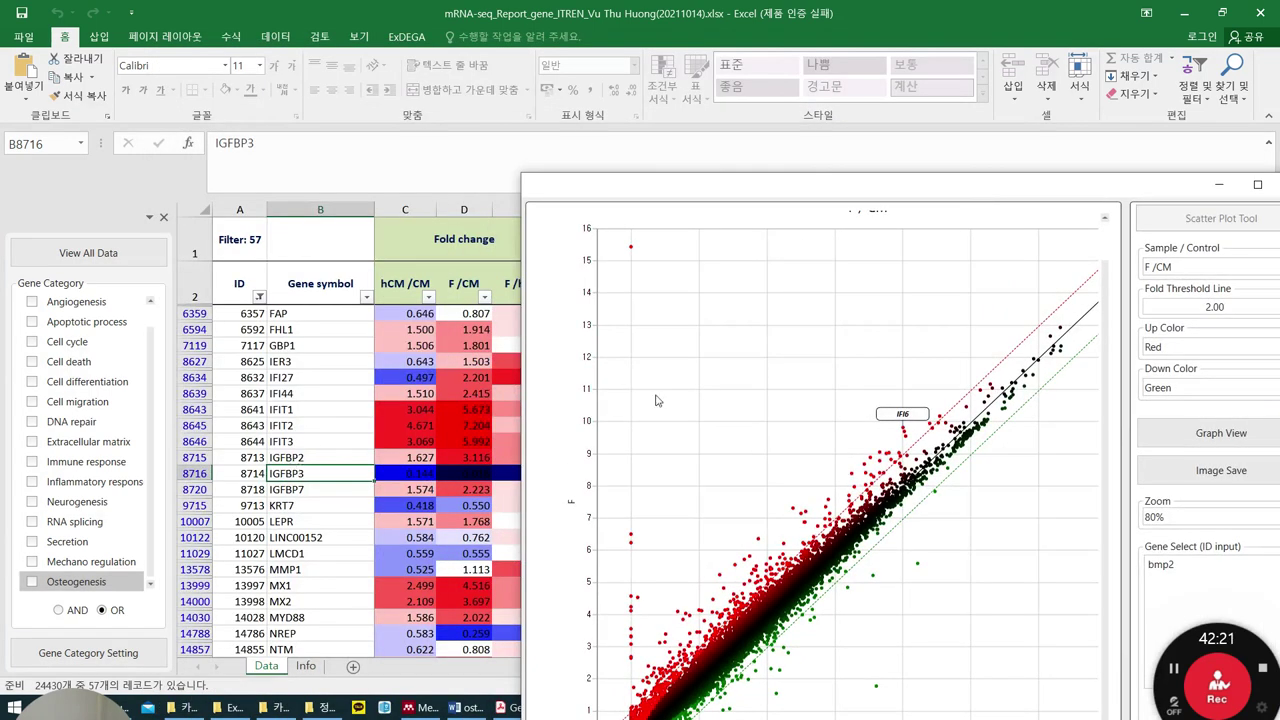
click(878, 152)
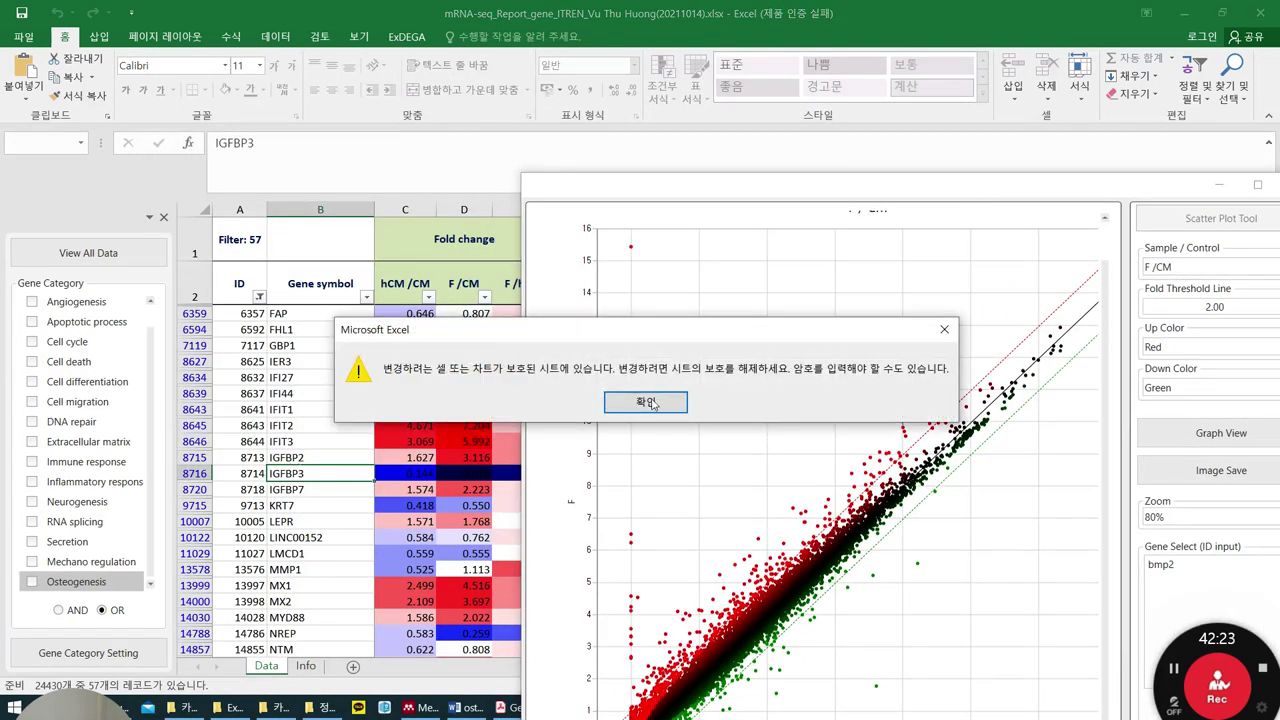
click(647, 402)
click(309, 411)
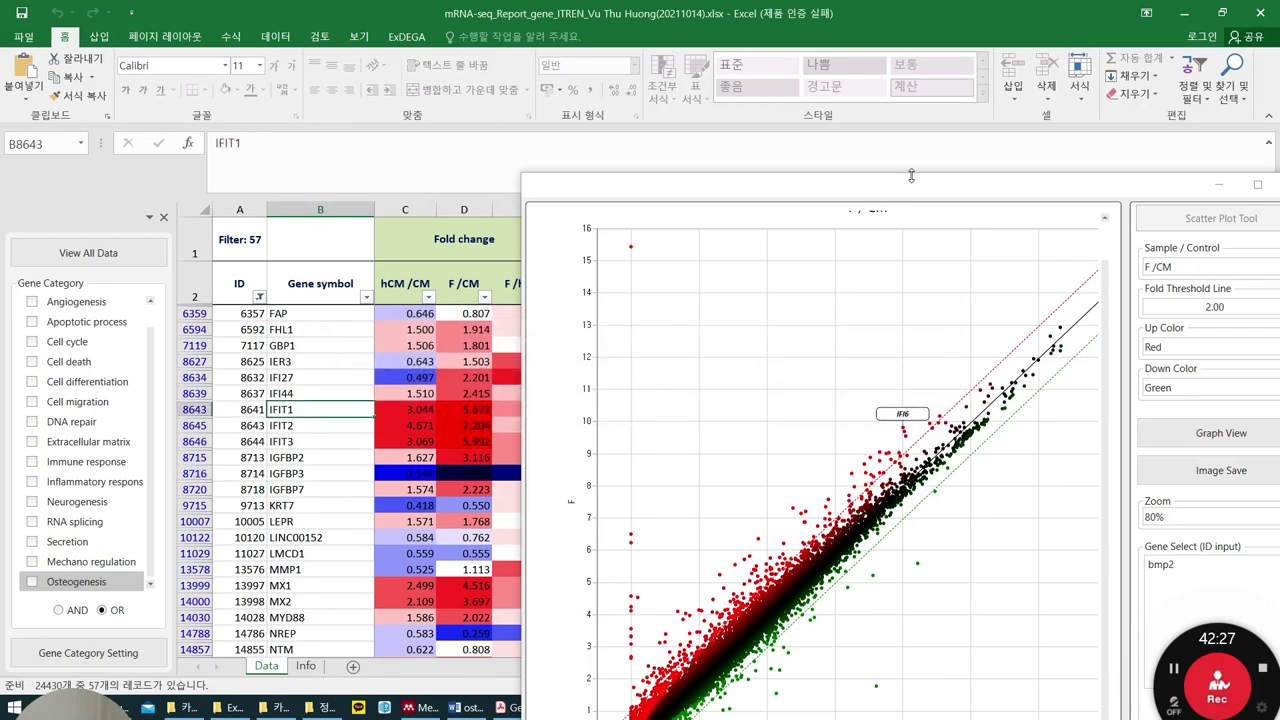
drag(911, 177, 675, 98)
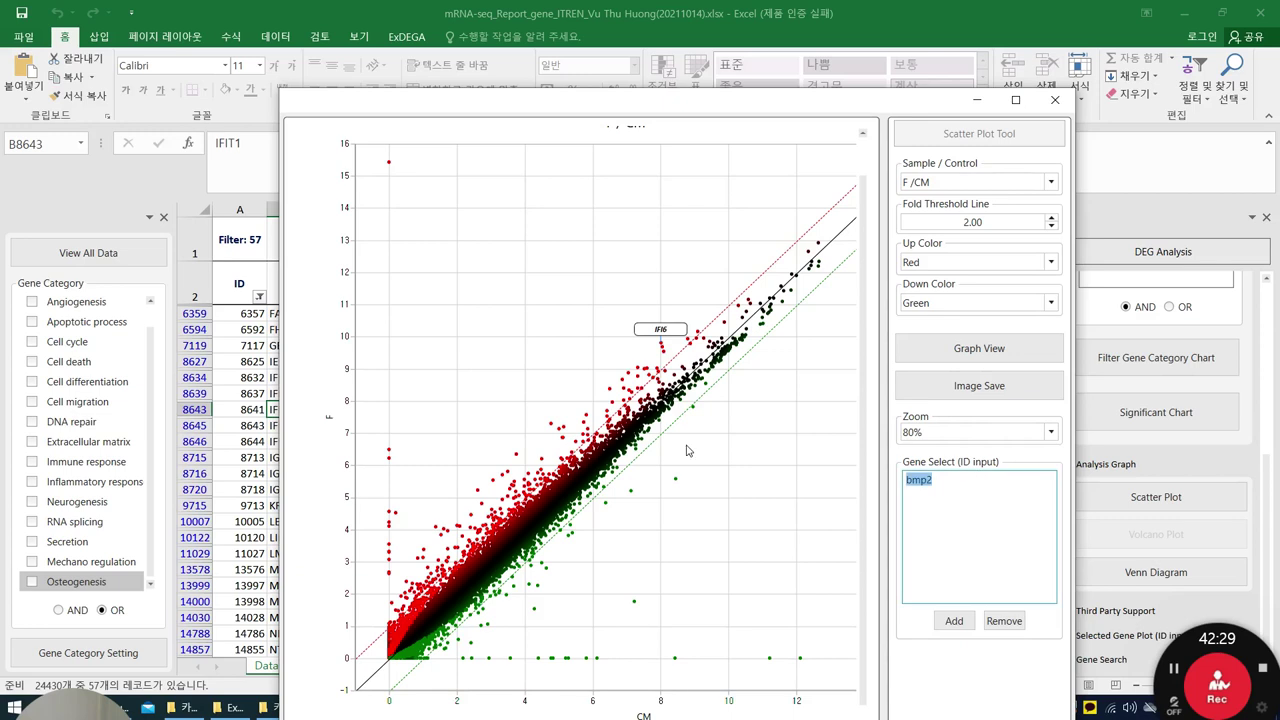
text(8641)
click(954, 621)
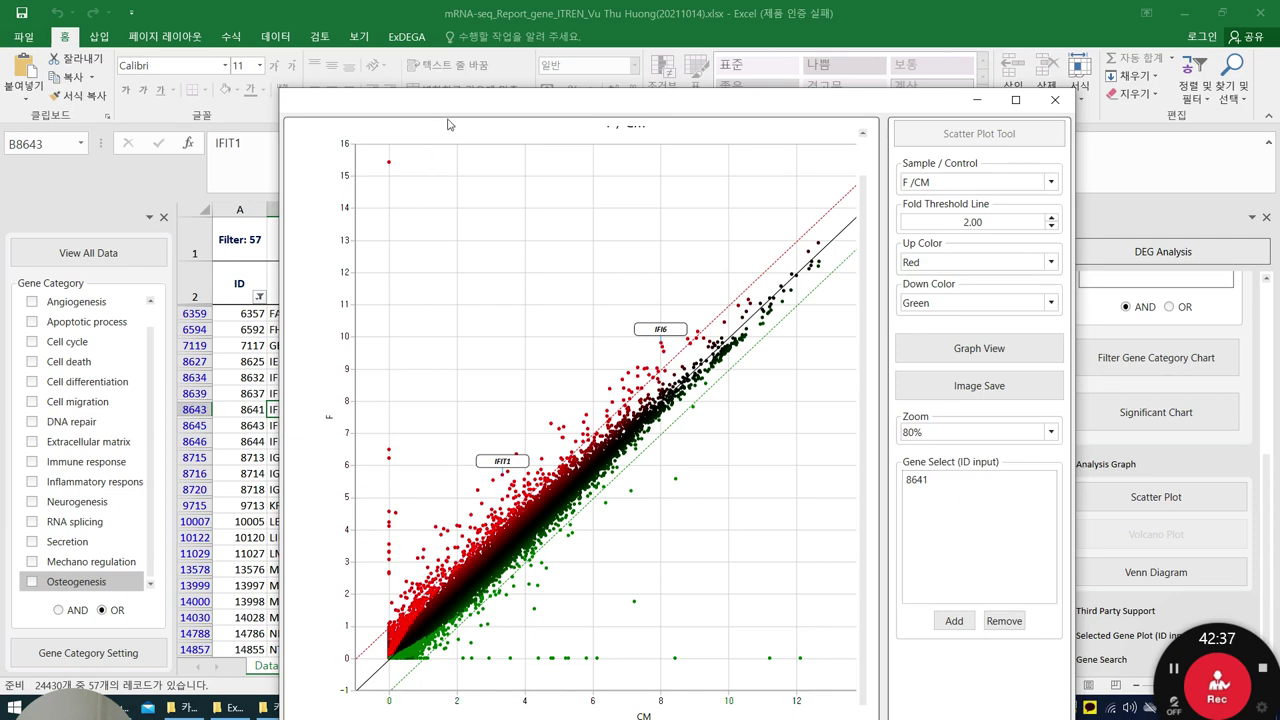
Label the topmost outlying gene at CM 0 on the F /CM scatter plot.
drag(459, 110, 602, 77)
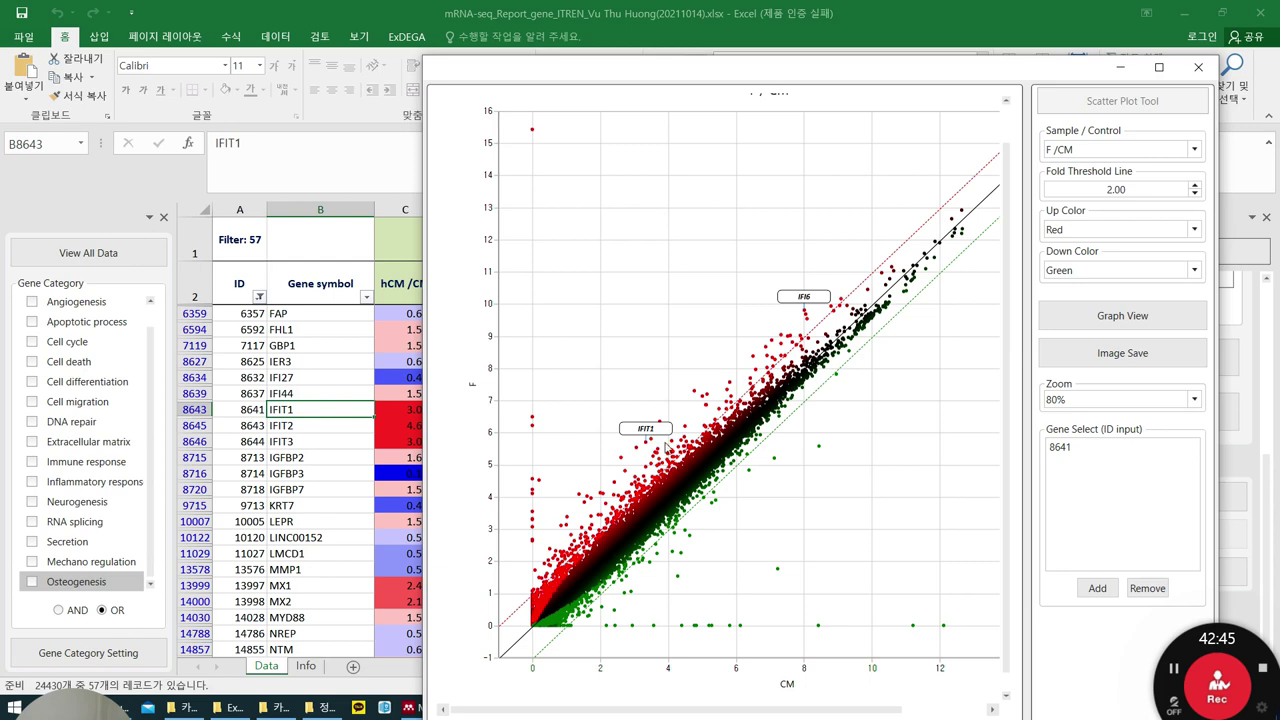
drag(924, 68, 778, 77)
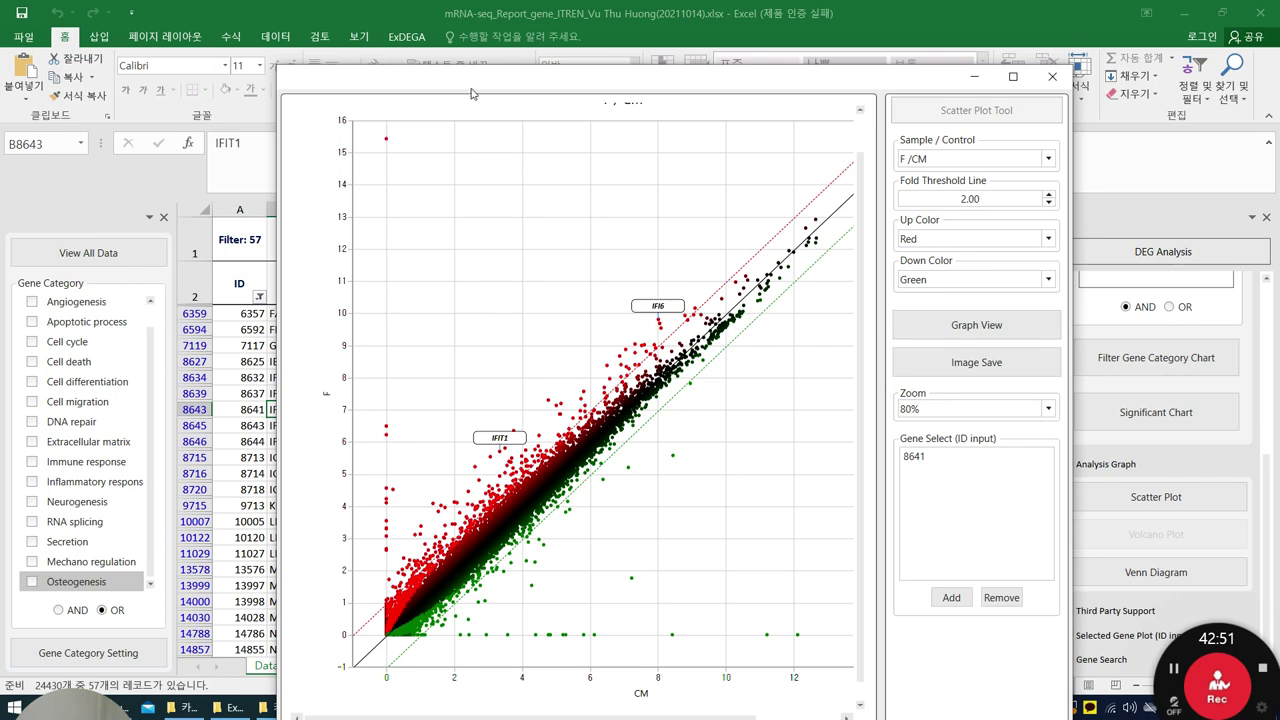
scroll(480, 216, up, 1)
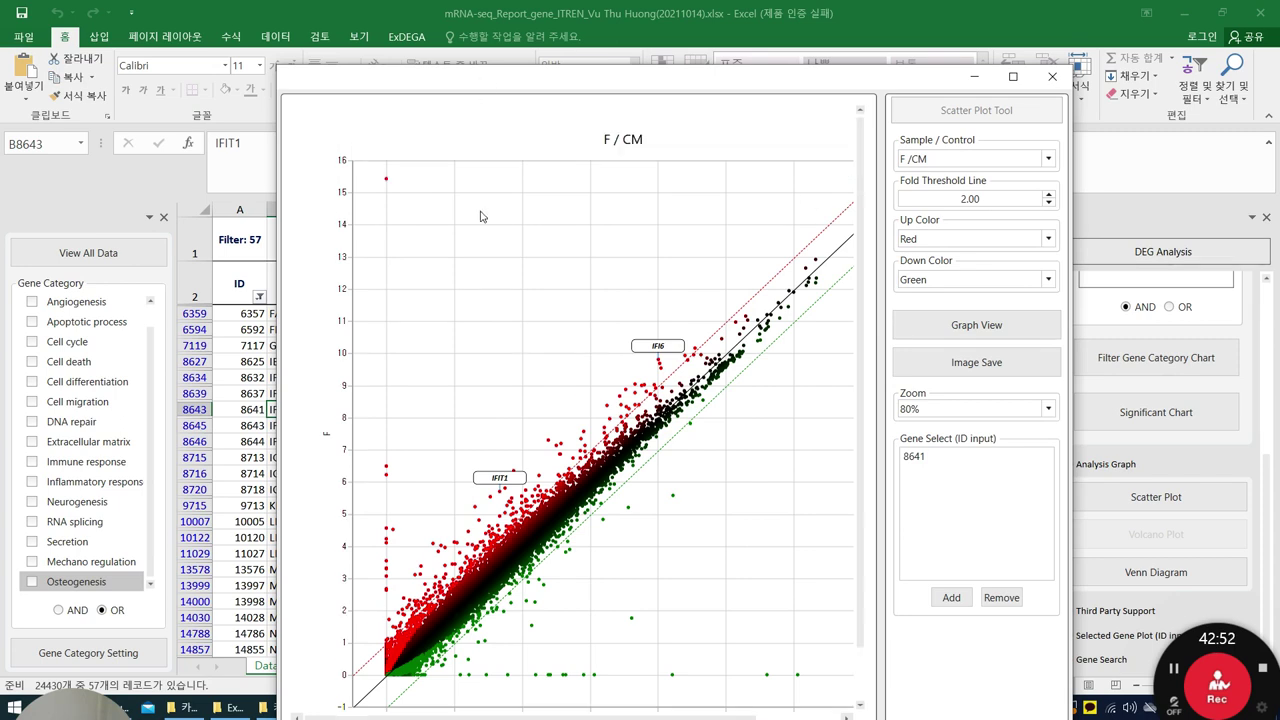
click(386, 181)
Try a fold threshold line value of 1.5 for the scatter plot and set it to 5.00.
click(1019, 198)
text(1.5)
click(1016, 455)
double_click(1027, 195)
text(5)
click(970, 468)
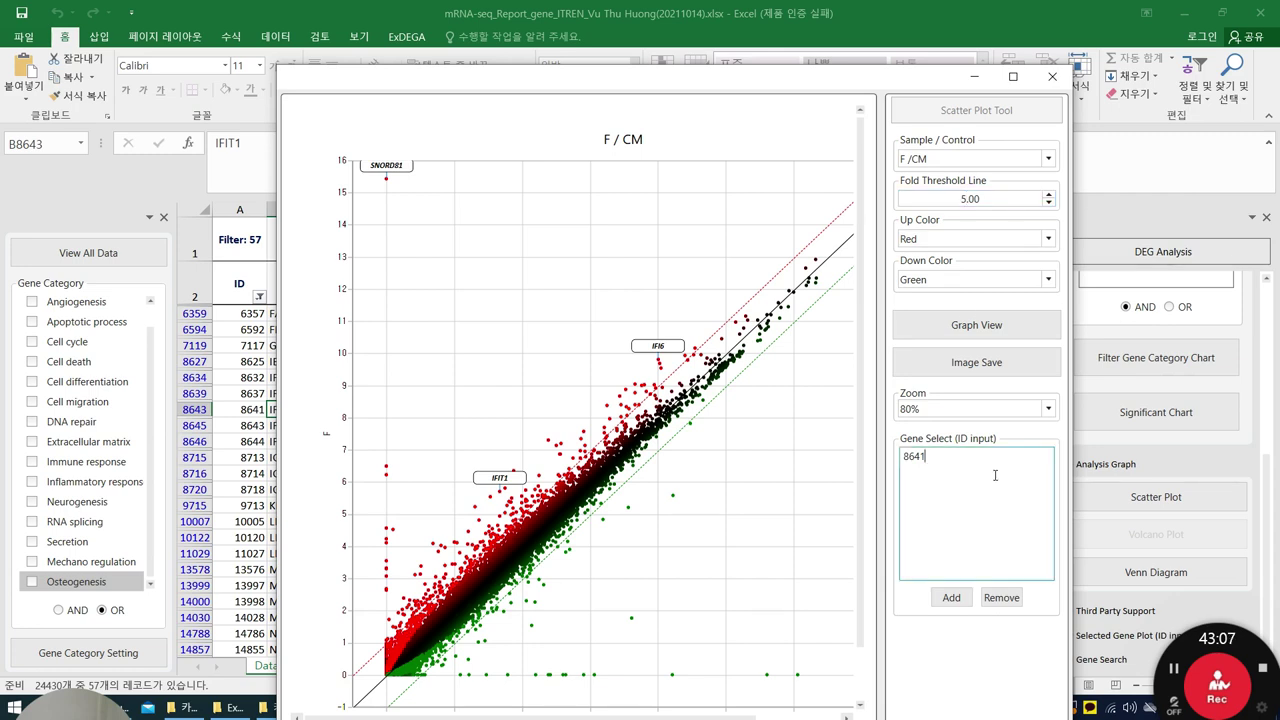
Redraw the F /CM scatter plot with its 5.00 fold threshold line and preview it at 30% and 80% zoom.
double_click(1021, 198)
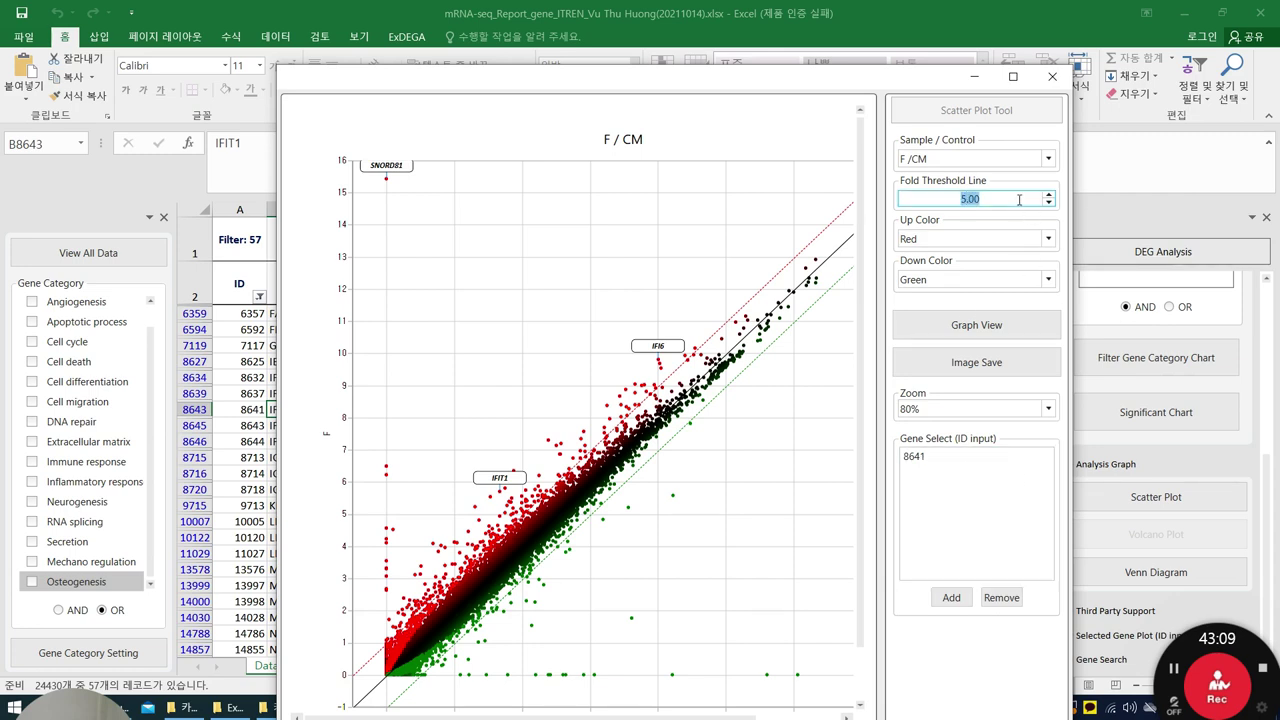
click(978, 325)
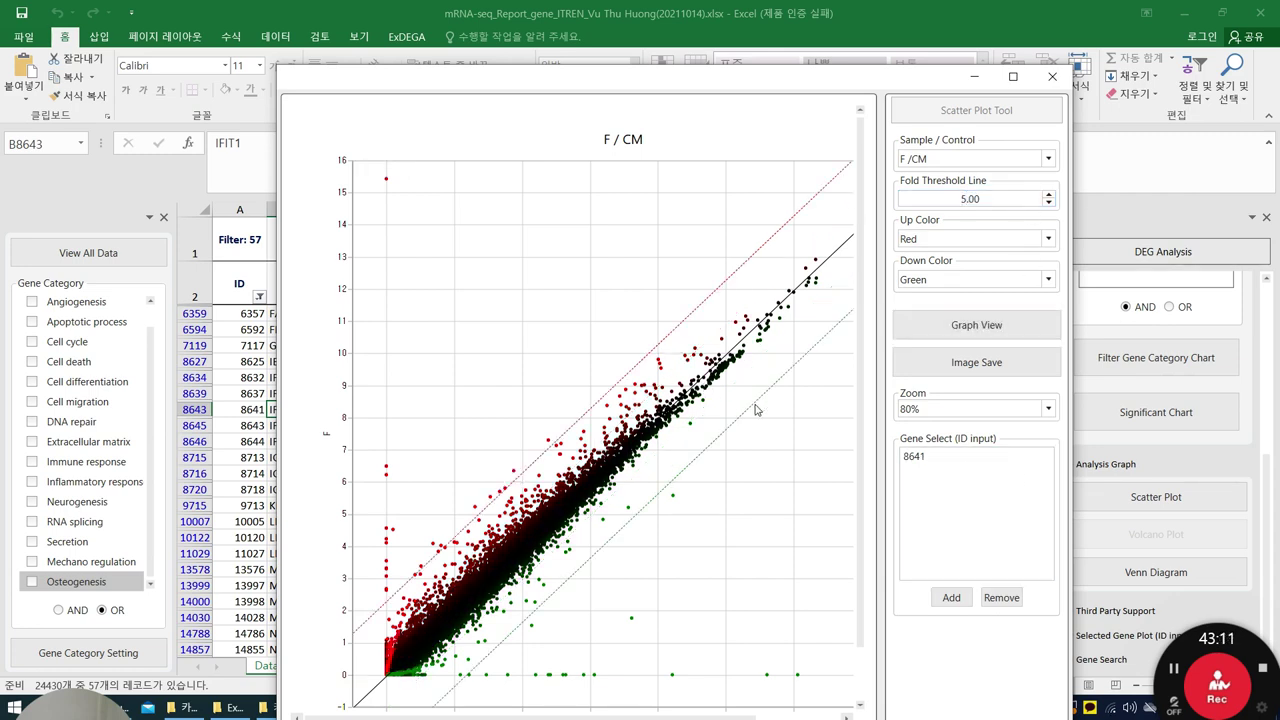
click(1048, 408)
click(973, 512)
click(975, 409)
click(976, 456)
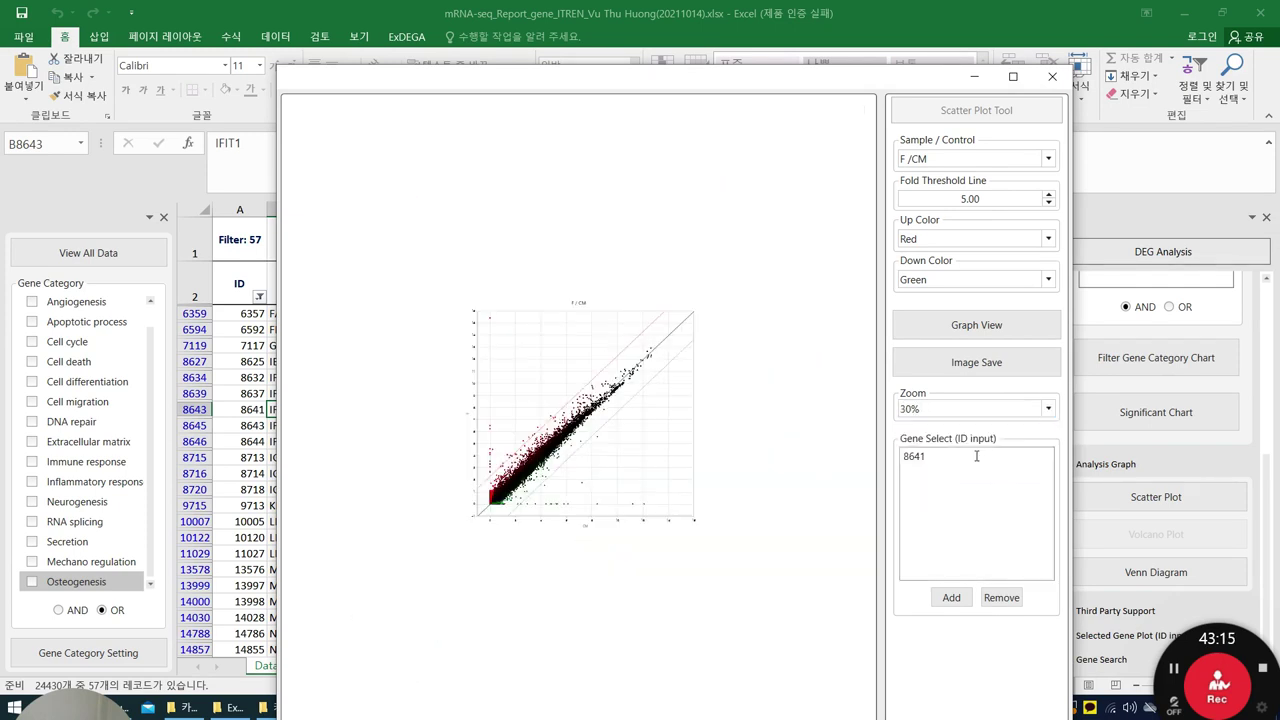
click(975, 409)
click(990, 484)
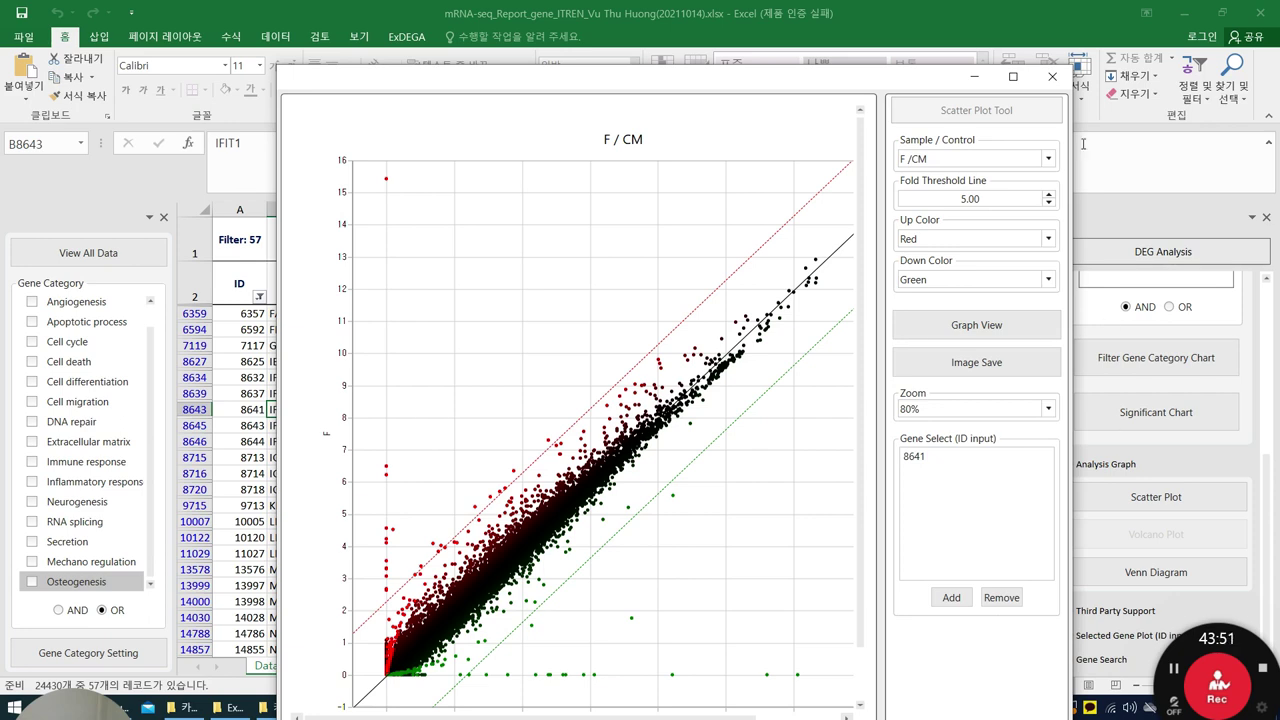
click(1052, 80)
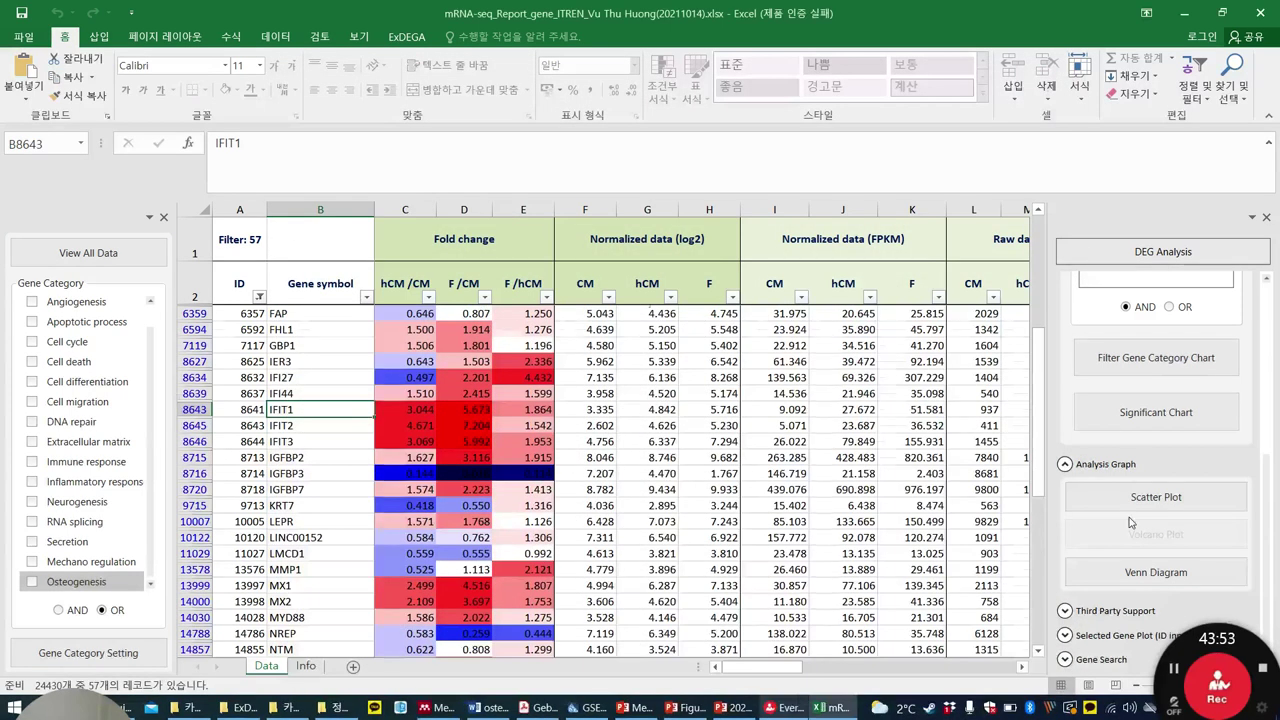
Create a Venn diagram comparing the hCM /CM and F /CM sample comparisons.
click(1135, 582)
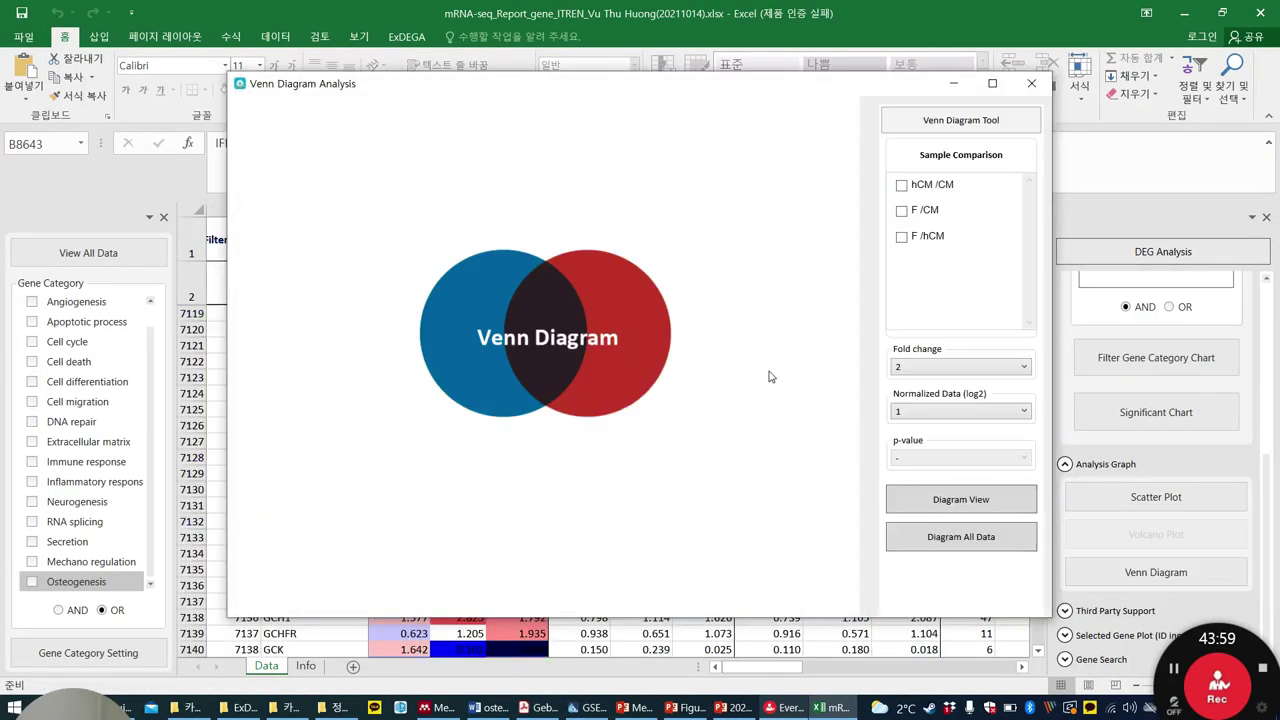
click(904, 186)
click(901, 237)
click(901, 239)
click(959, 500)
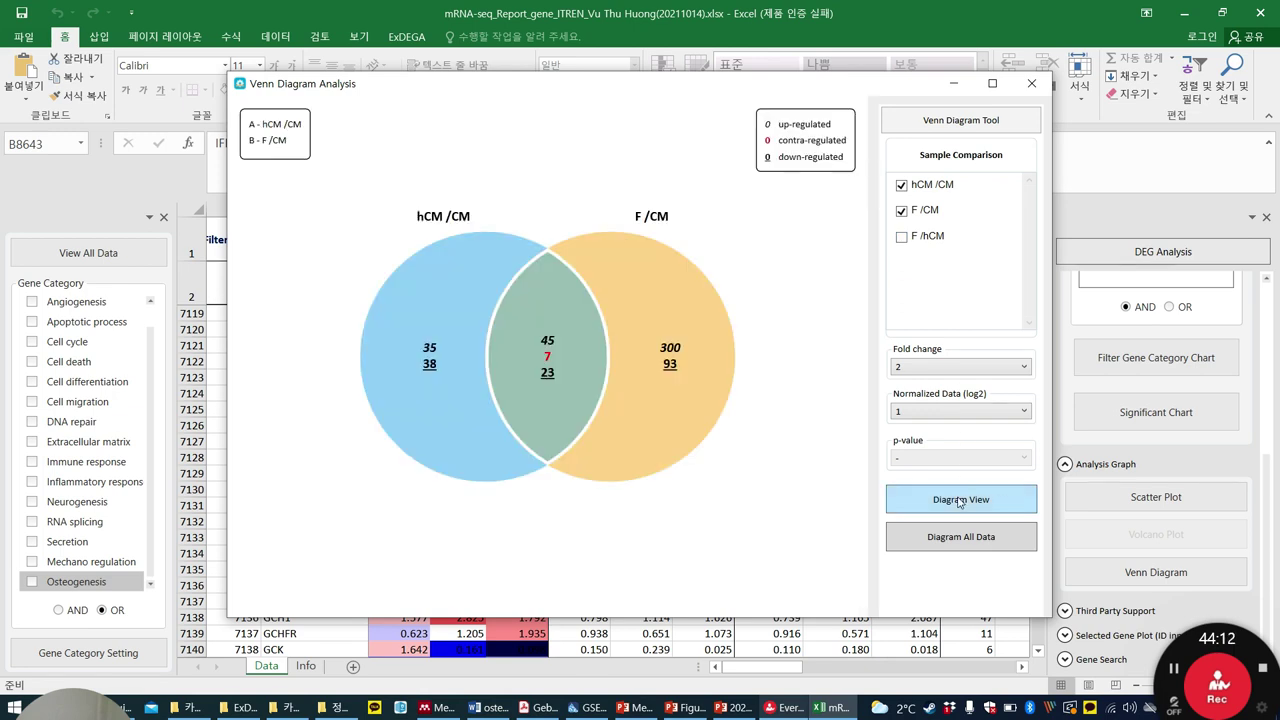
Set the Venn diagram's normalized data (log2) cutoff to 2 and redraw the diagram.
click(952, 413)
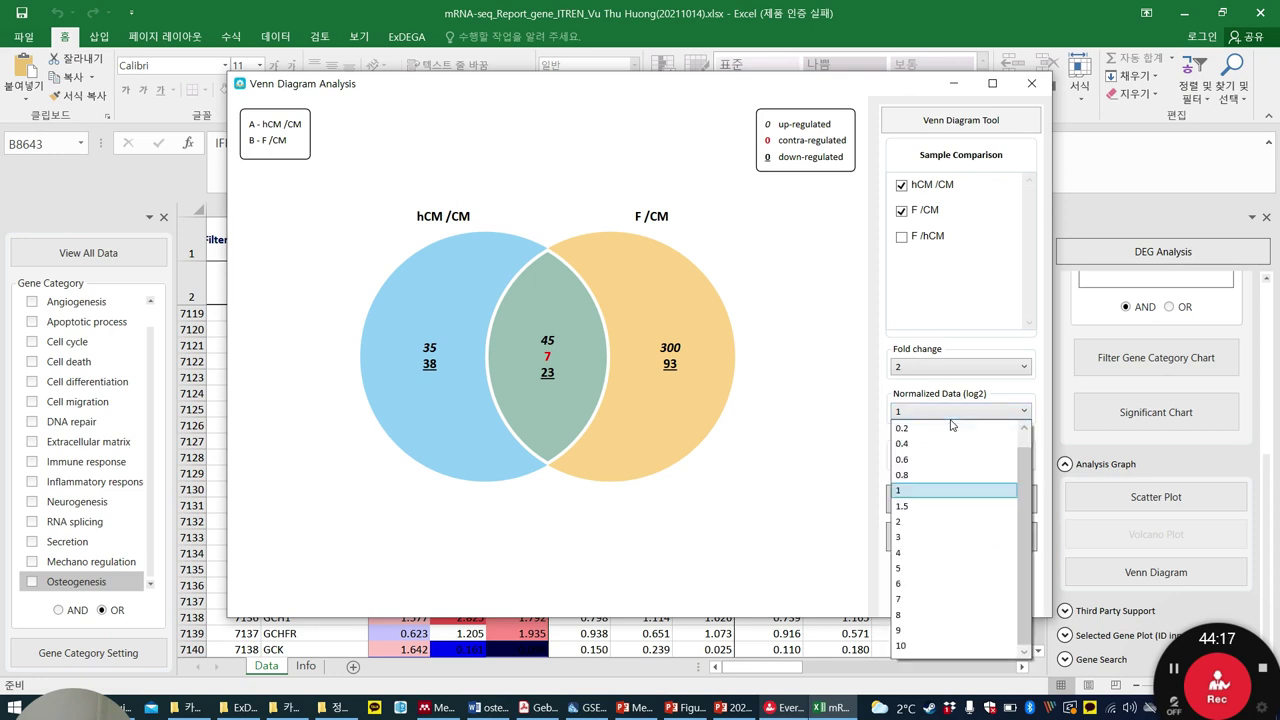
click(922, 523)
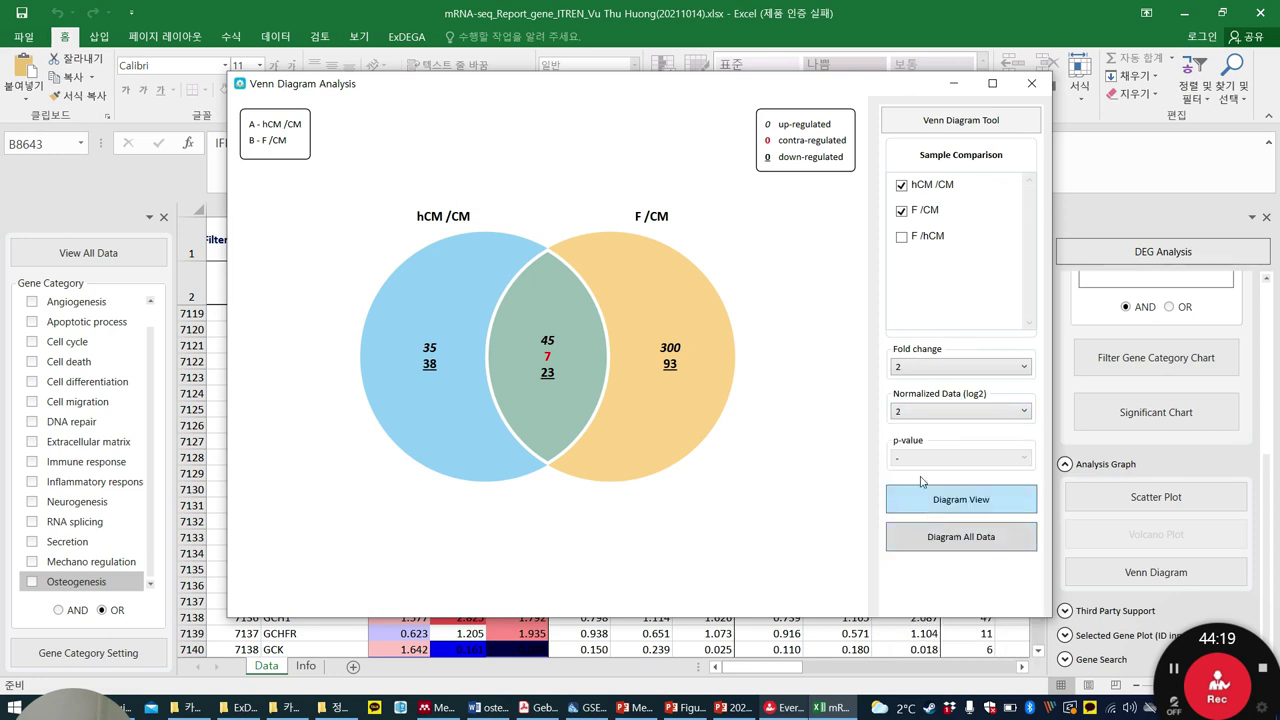
click(959, 503)
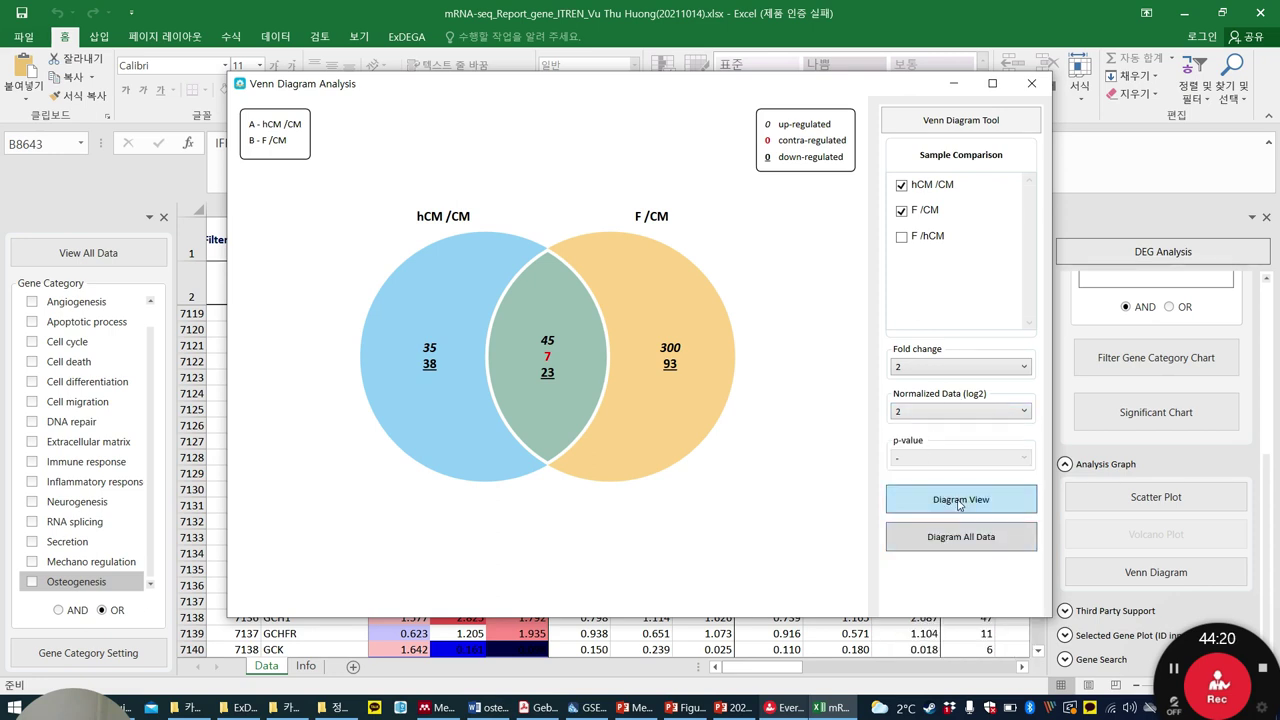
Try a fold change cutoff of 4 for the Venn diagram and set it to 3, redrawing each time.
click(940, 370)
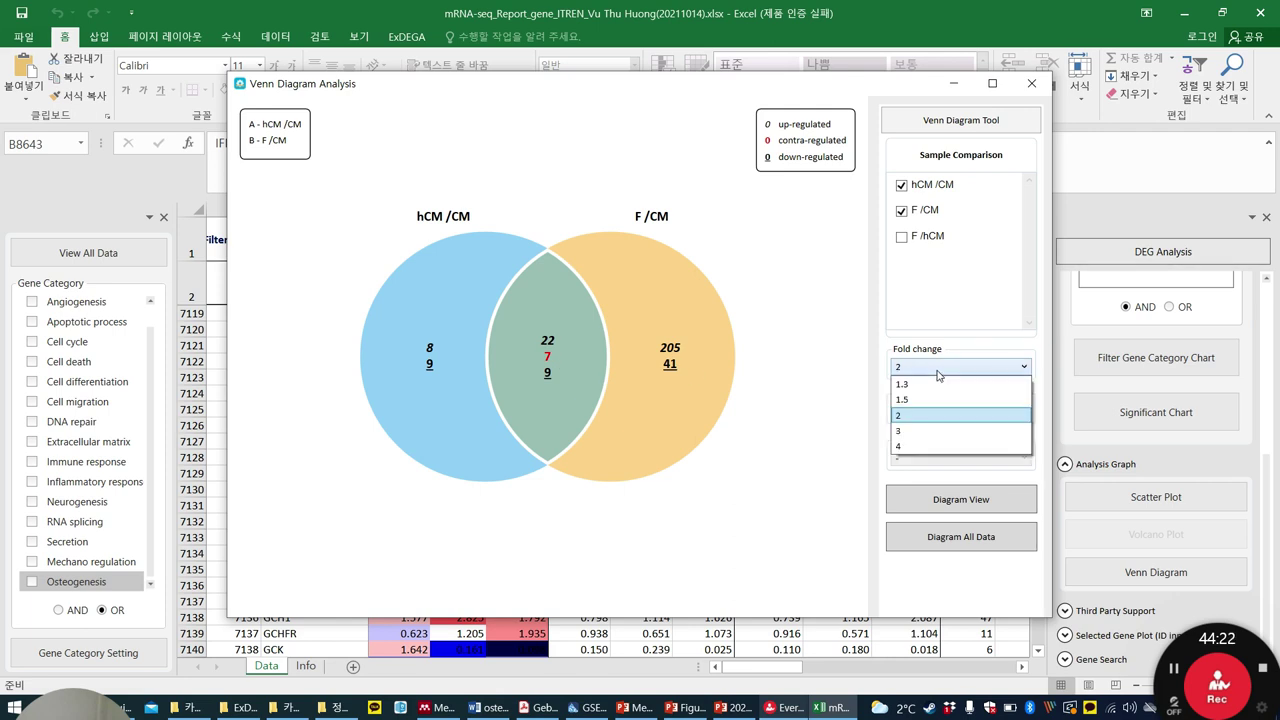
click(930, 447)
click(960, 499)
click(940, 371)
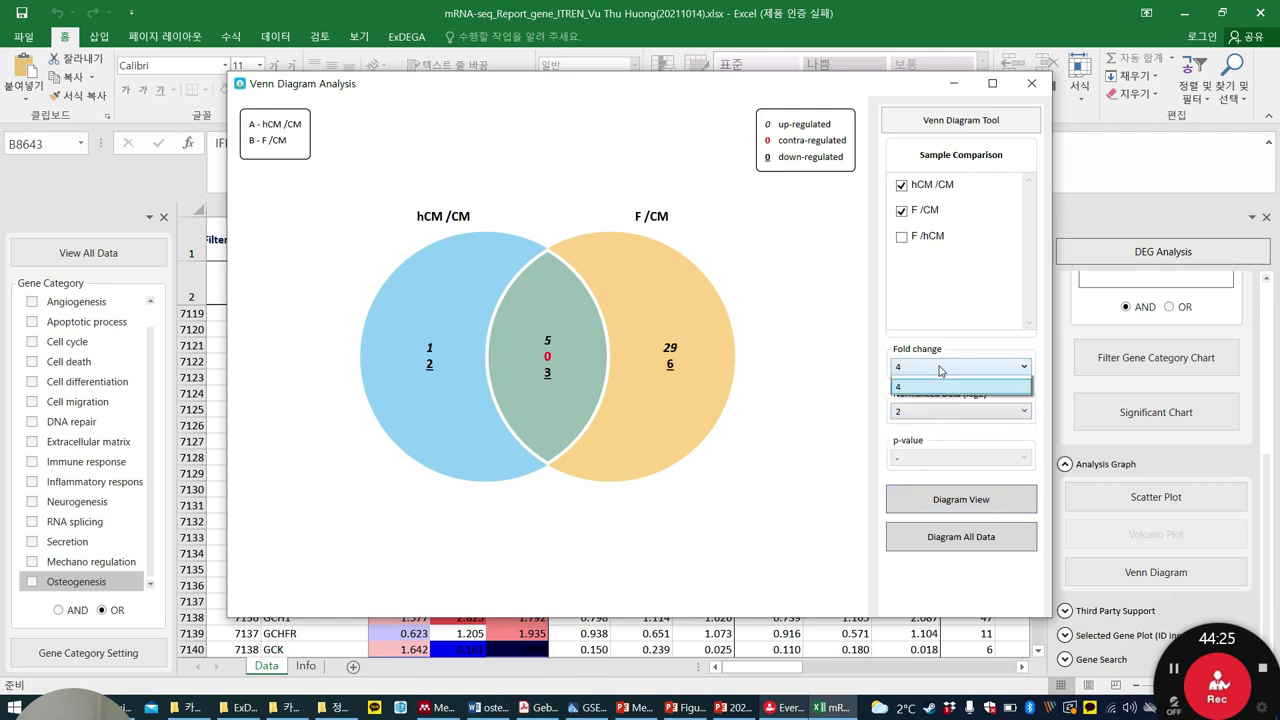
click(935, 432)
click(975, 500)
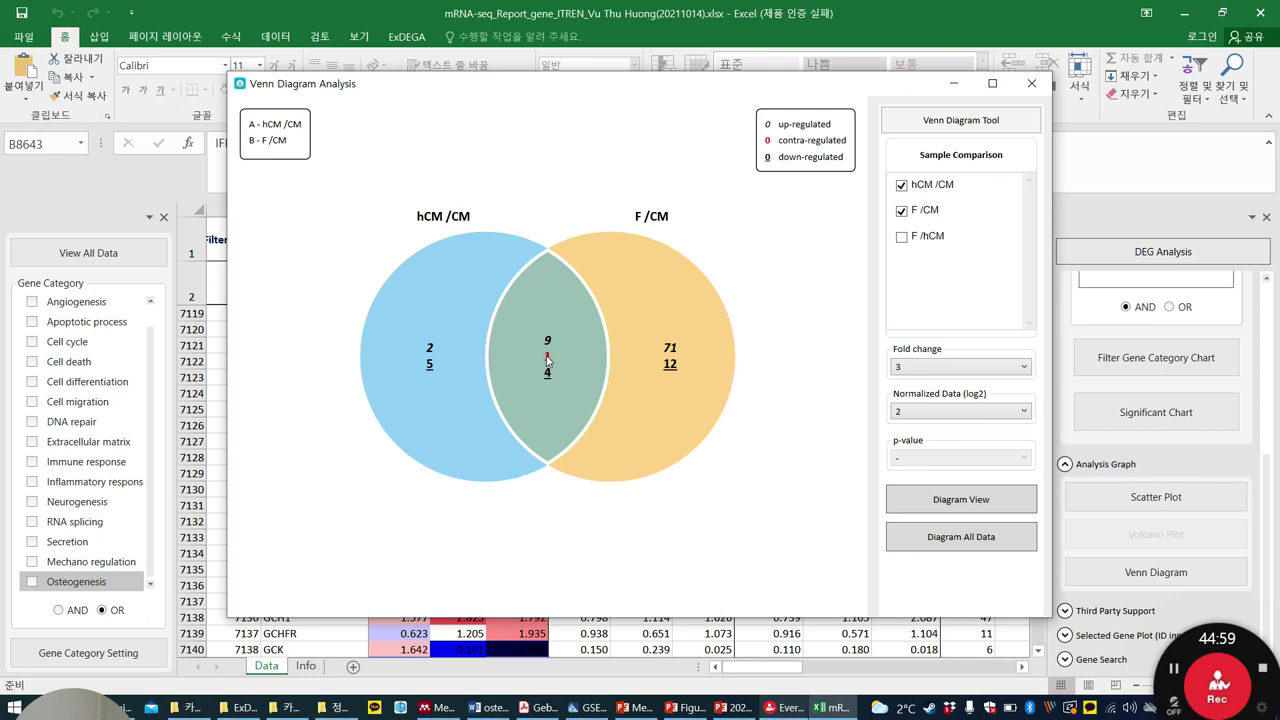
Show the up-regulated genes of the hCM /CM-only Venn region in the gene table, followed by all genes of that region.
drag(504, 86, 646, 74)
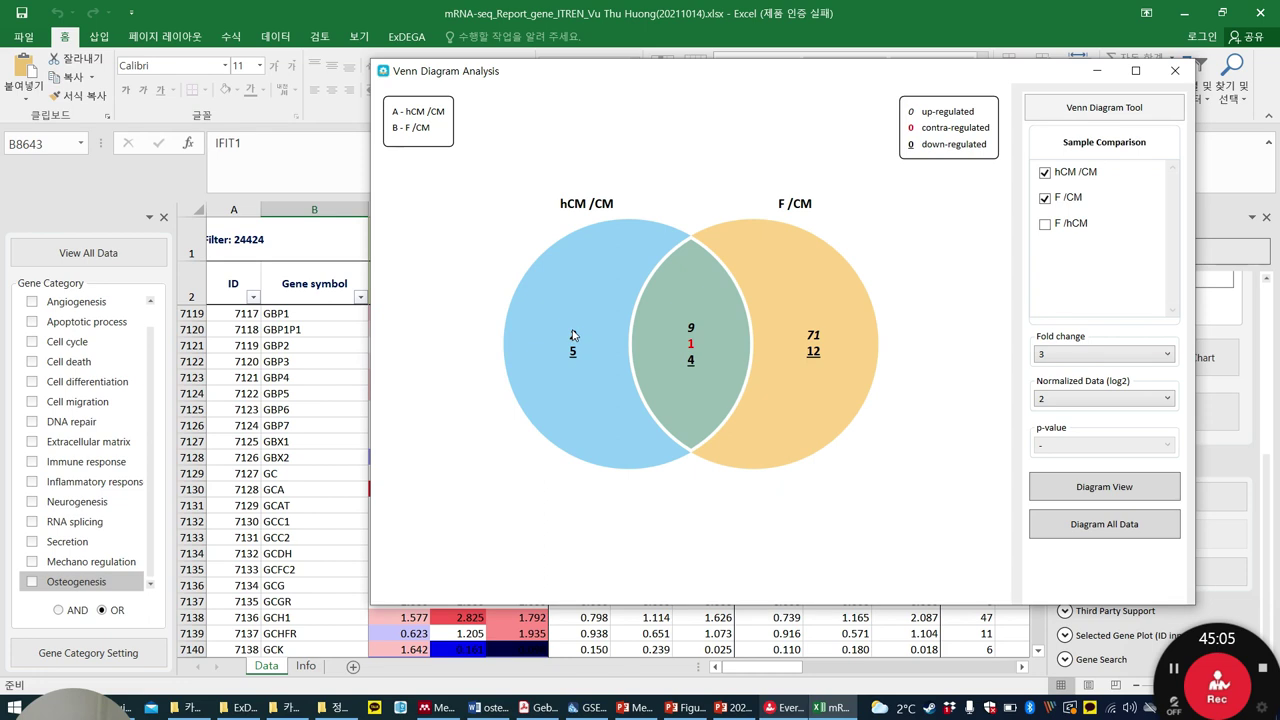
right_click(574, 340)
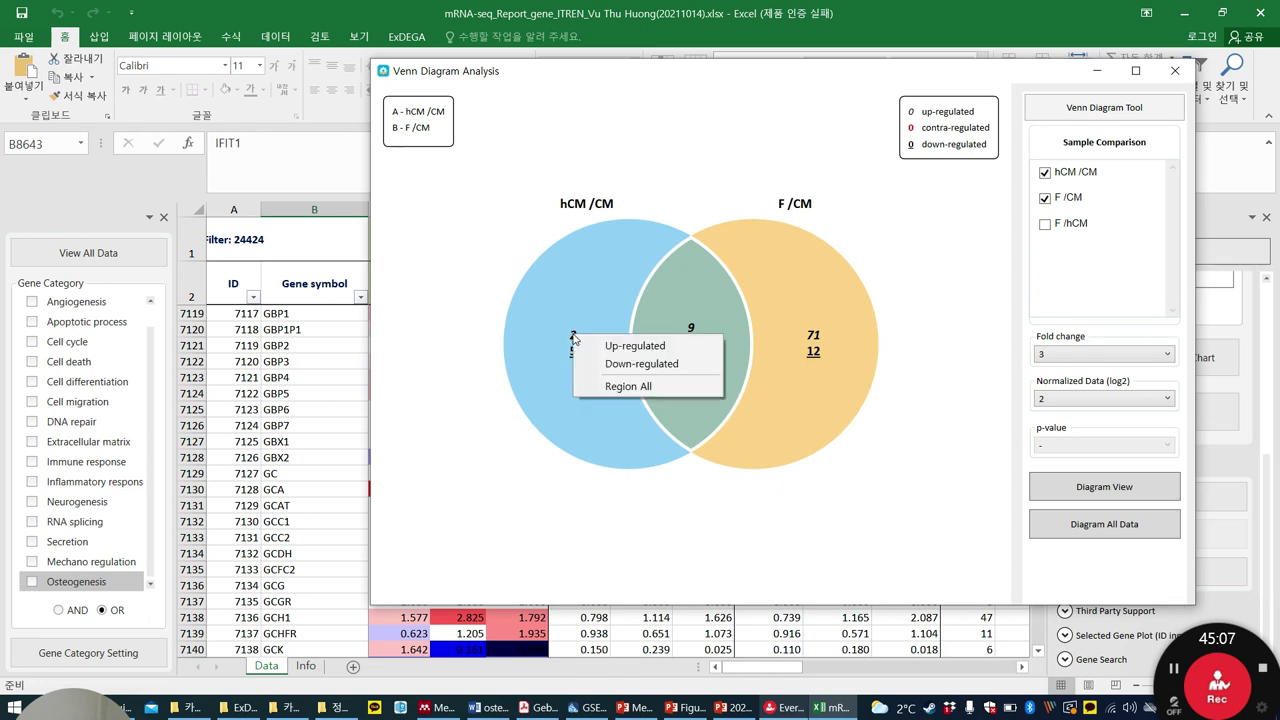
click(638, 347)
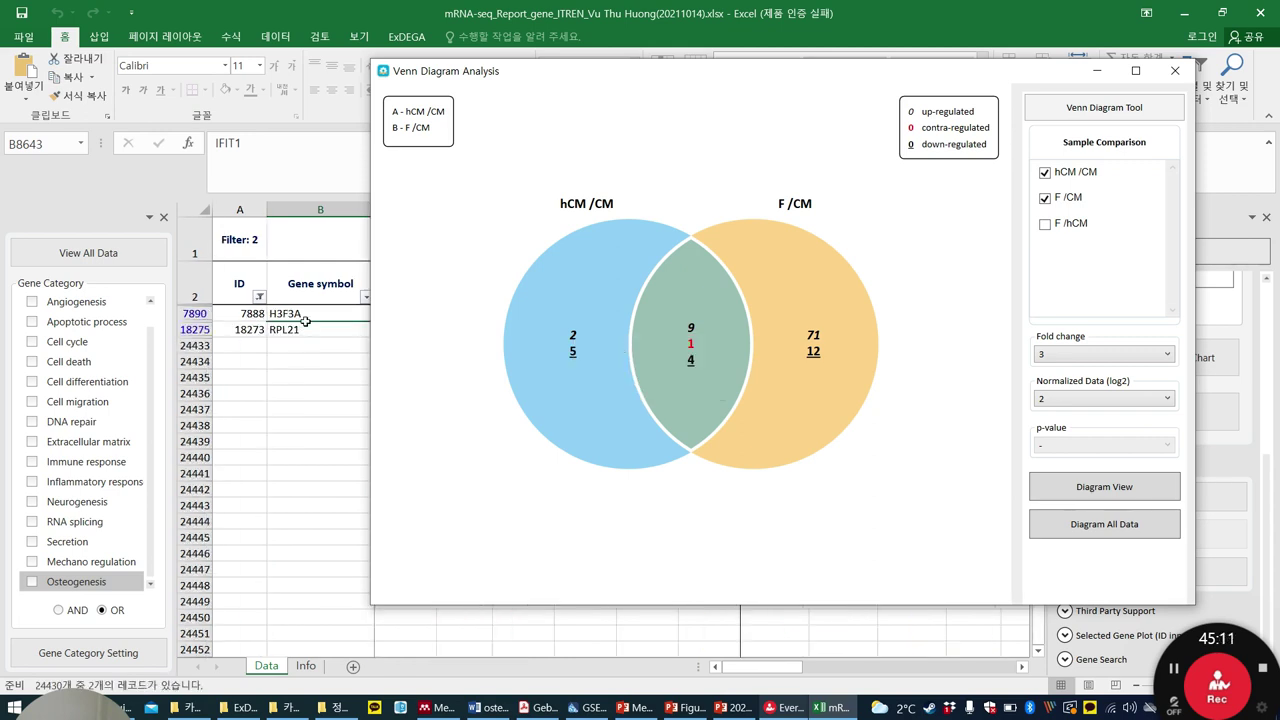
right_click(577, 346)
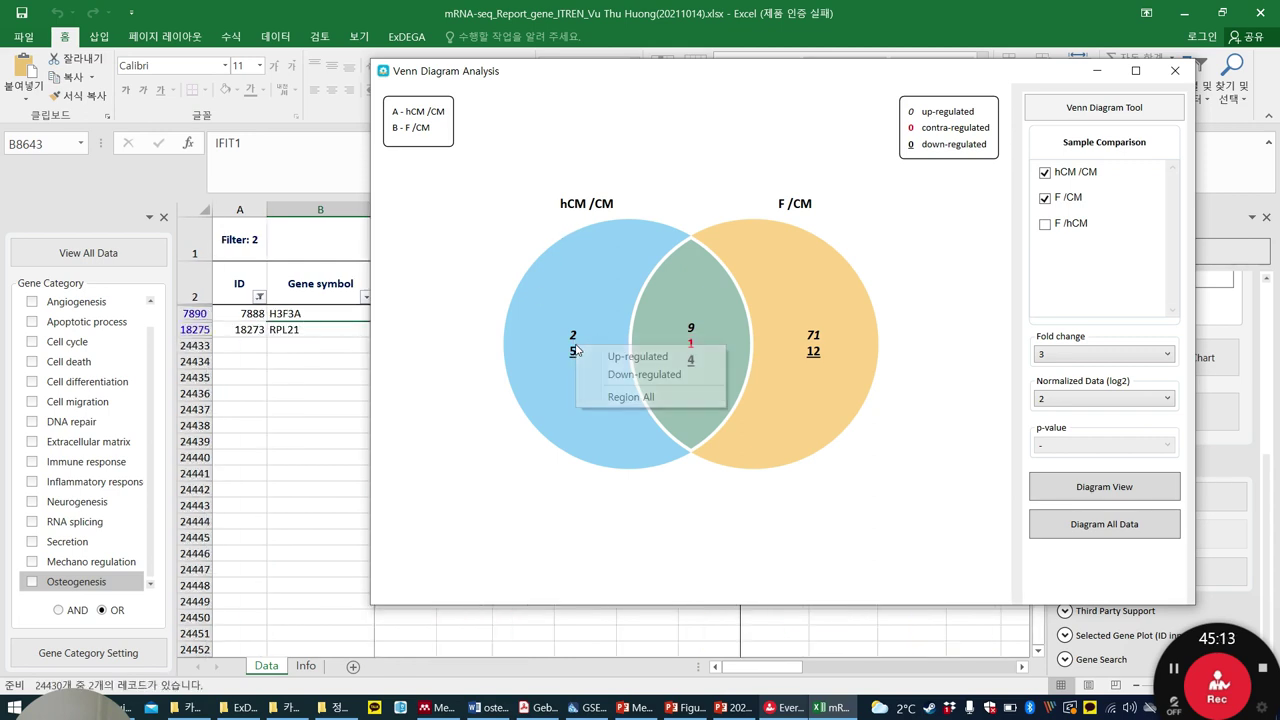
click(631, 397)
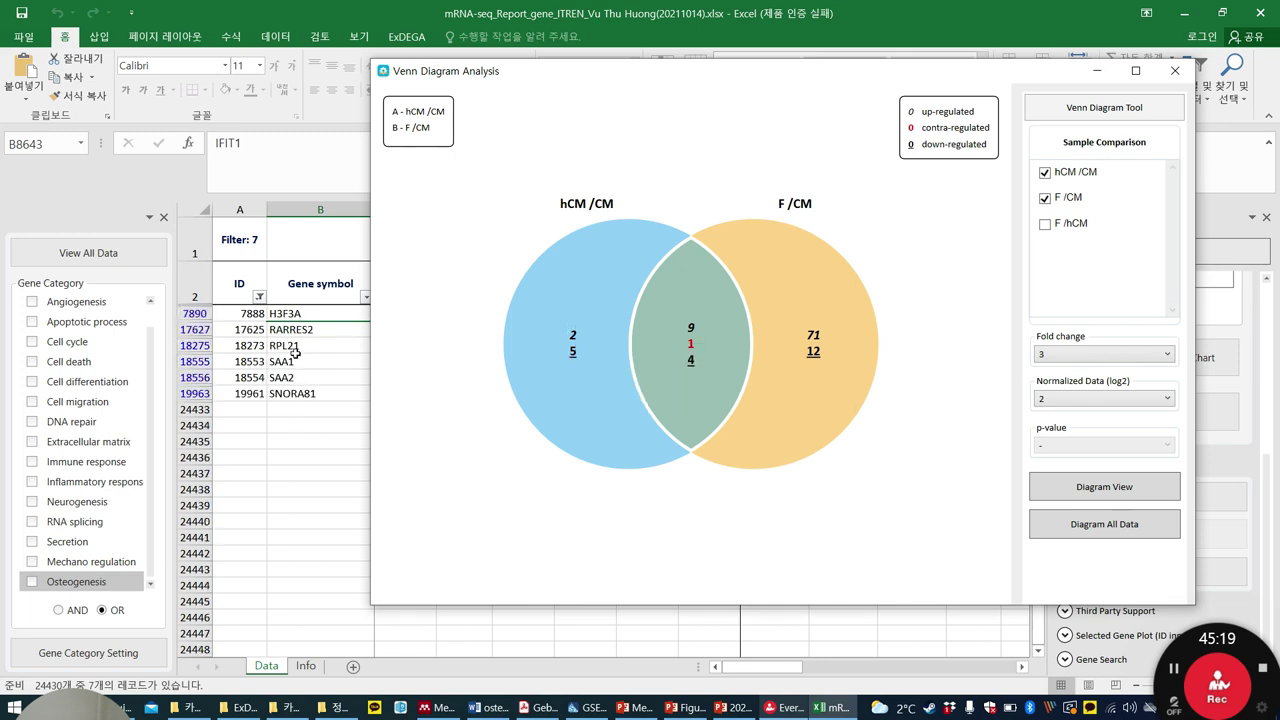
Show all genes of the hCM /CM and F /CM overlap in the gene table and close the Venn diagram.
right_click(692, 342)
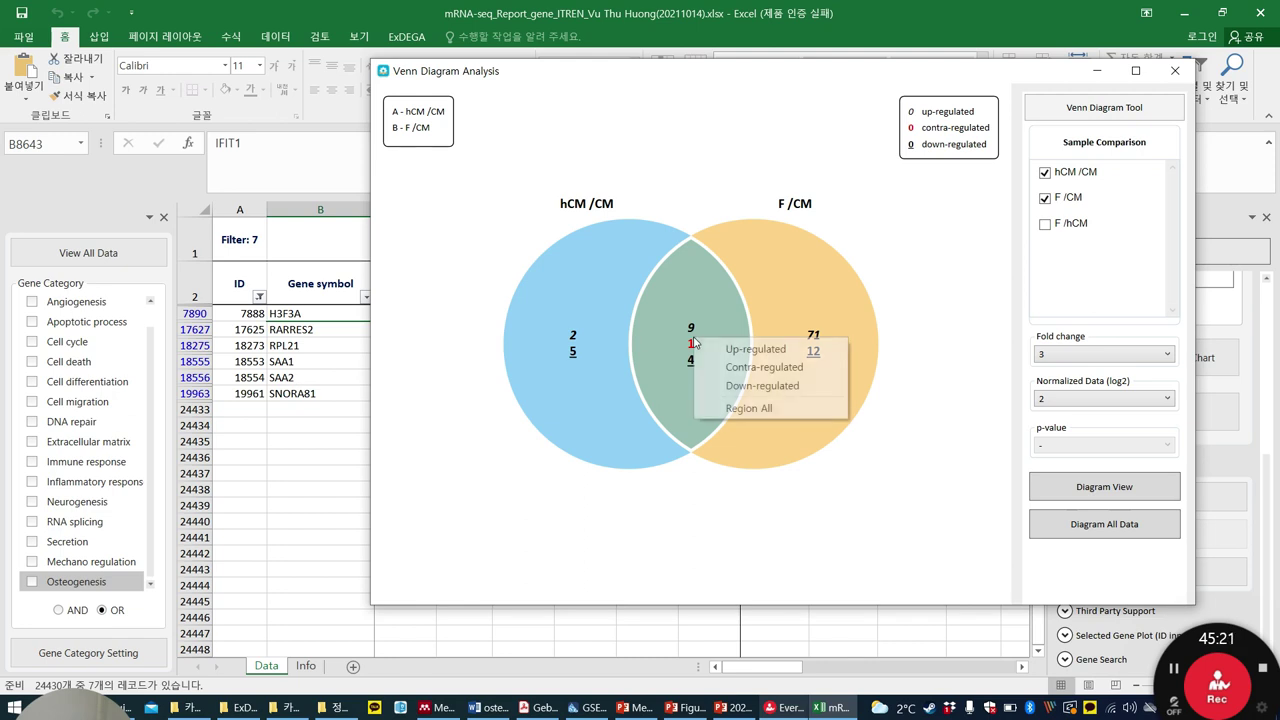
click(758, 409)
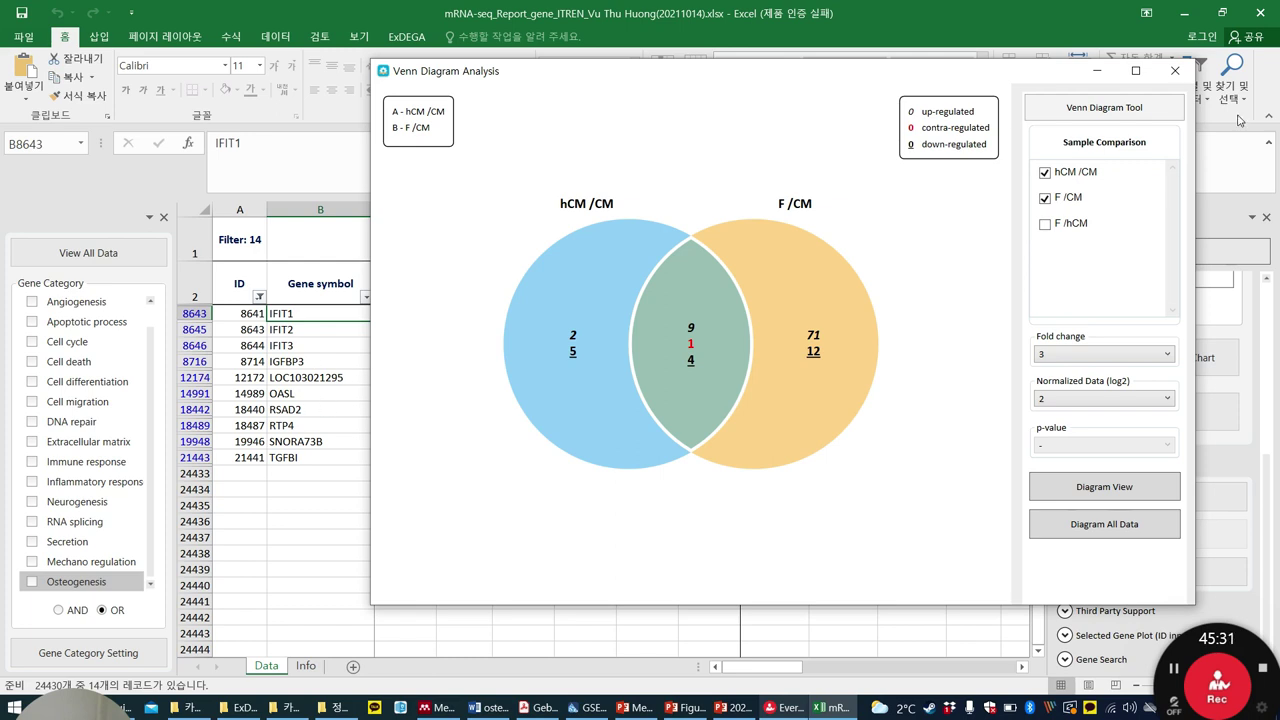
click(1174, 75)
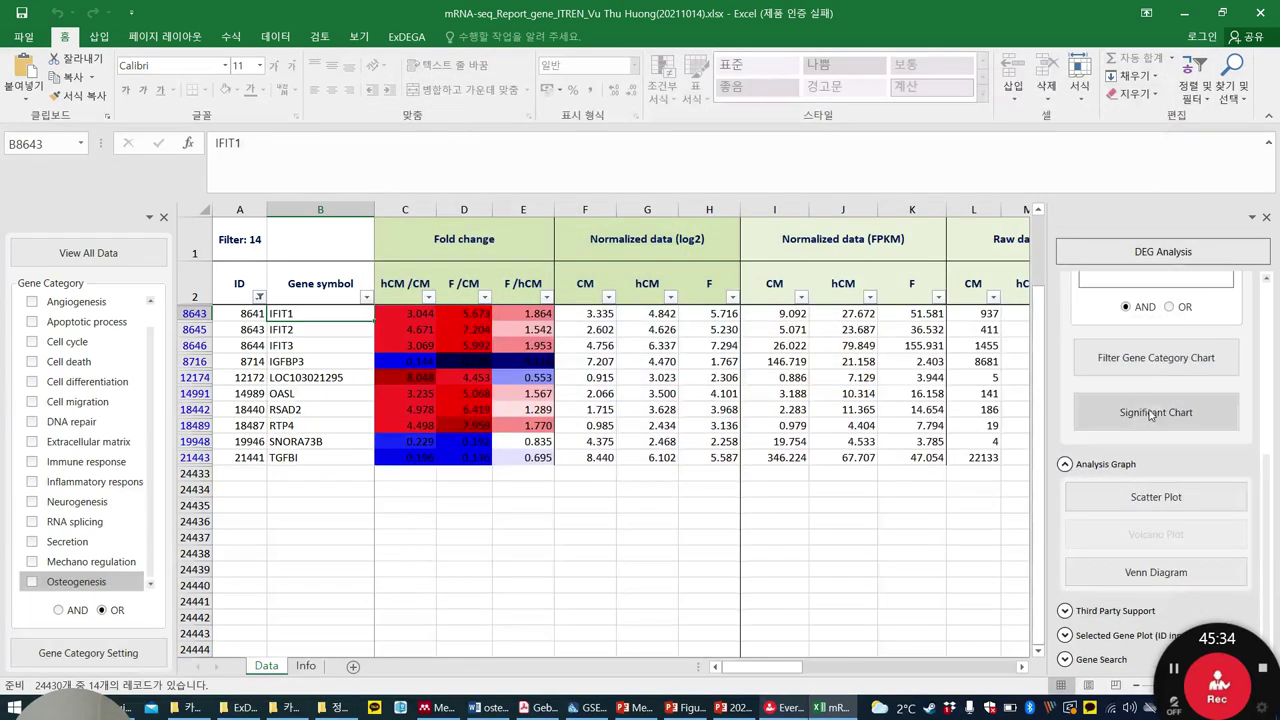
Expand the Third Party Support options and review the Clustering Input settings alongside the filtered gene list.
click(1066, 613)
scroll(1160, 560, down, 3)
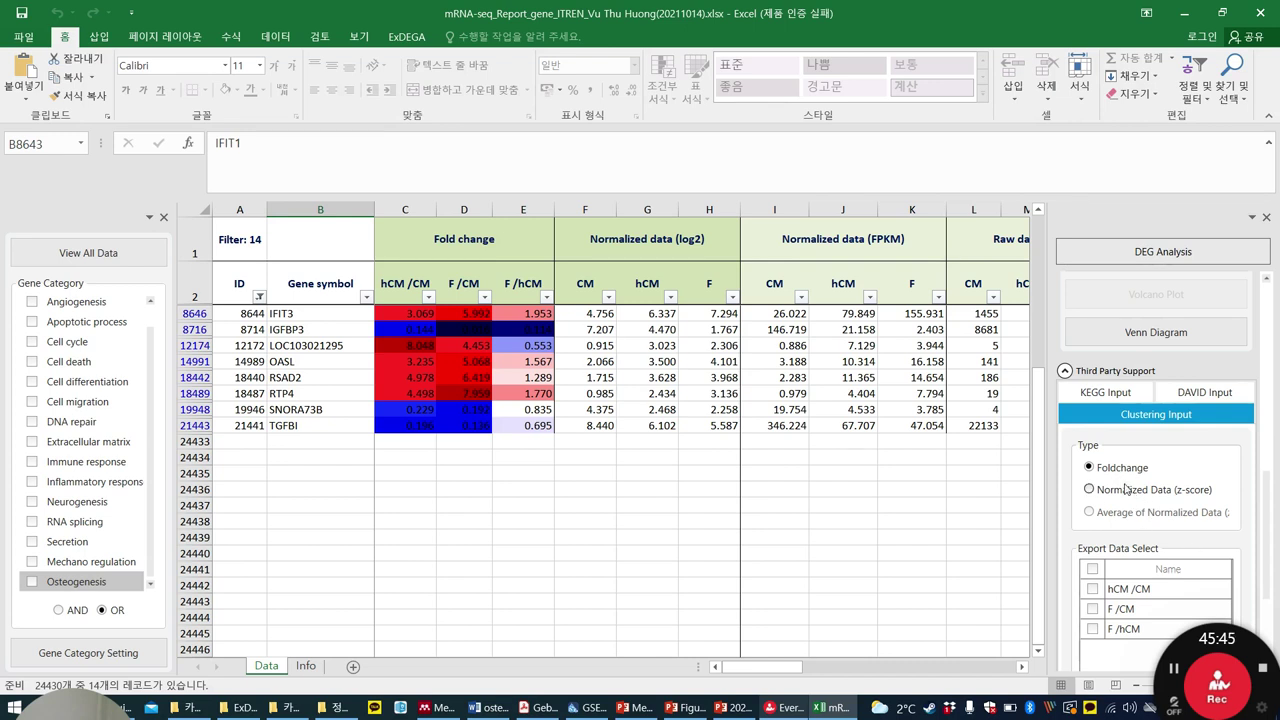
drag(1040, 452, 1040, 226)
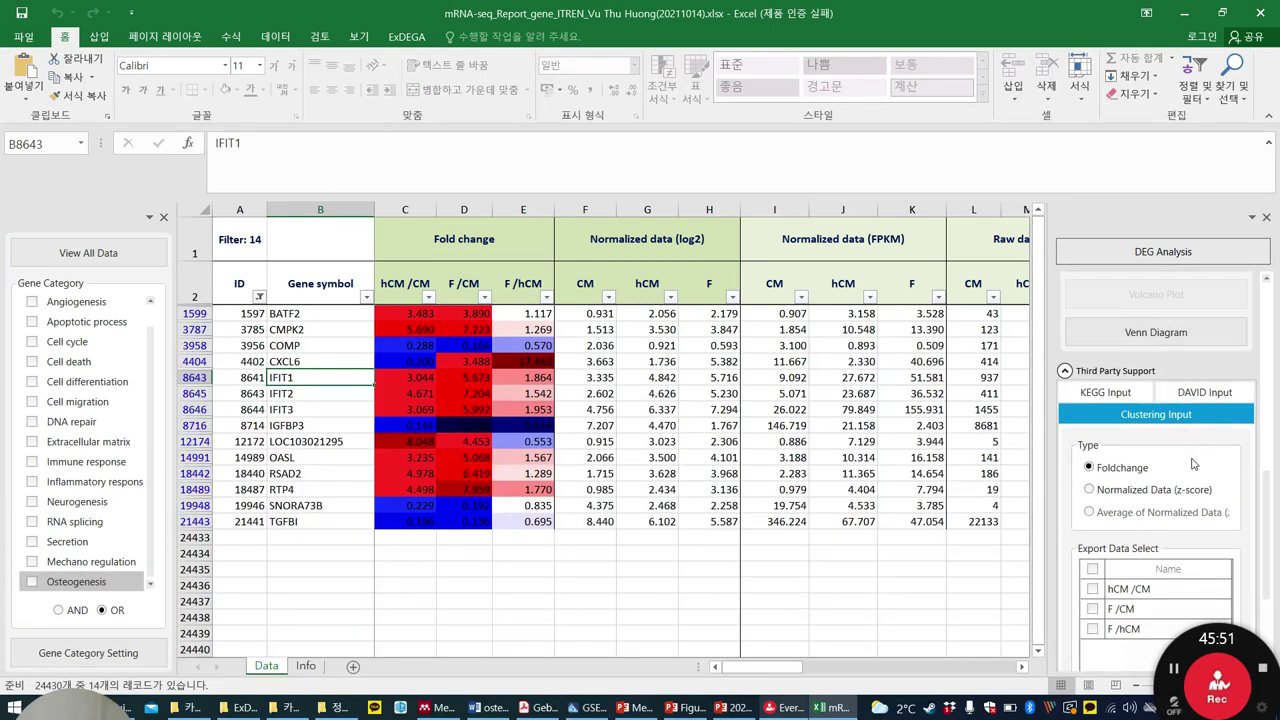
Filter the gene table to genes down-regulated in hCM /CM using the significant gene selection.
drag(1267, 543, 1267, 356)
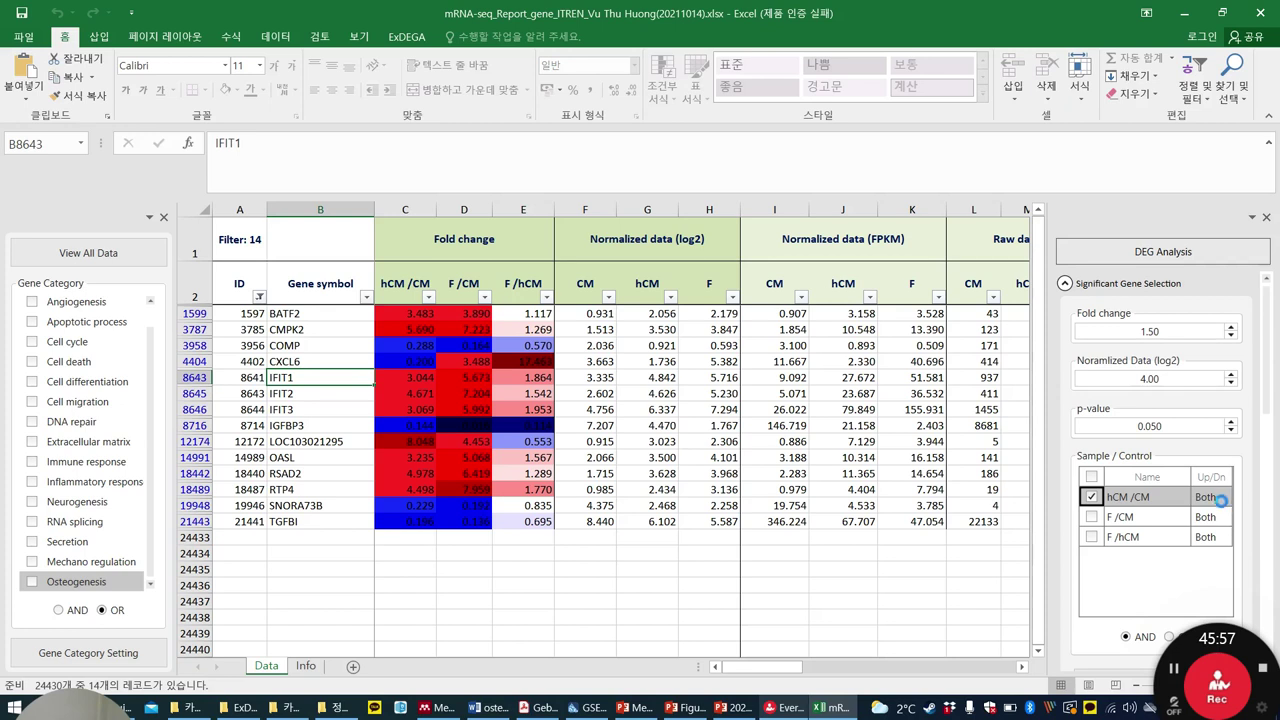
click(1221, 500)
click(1224, 497)
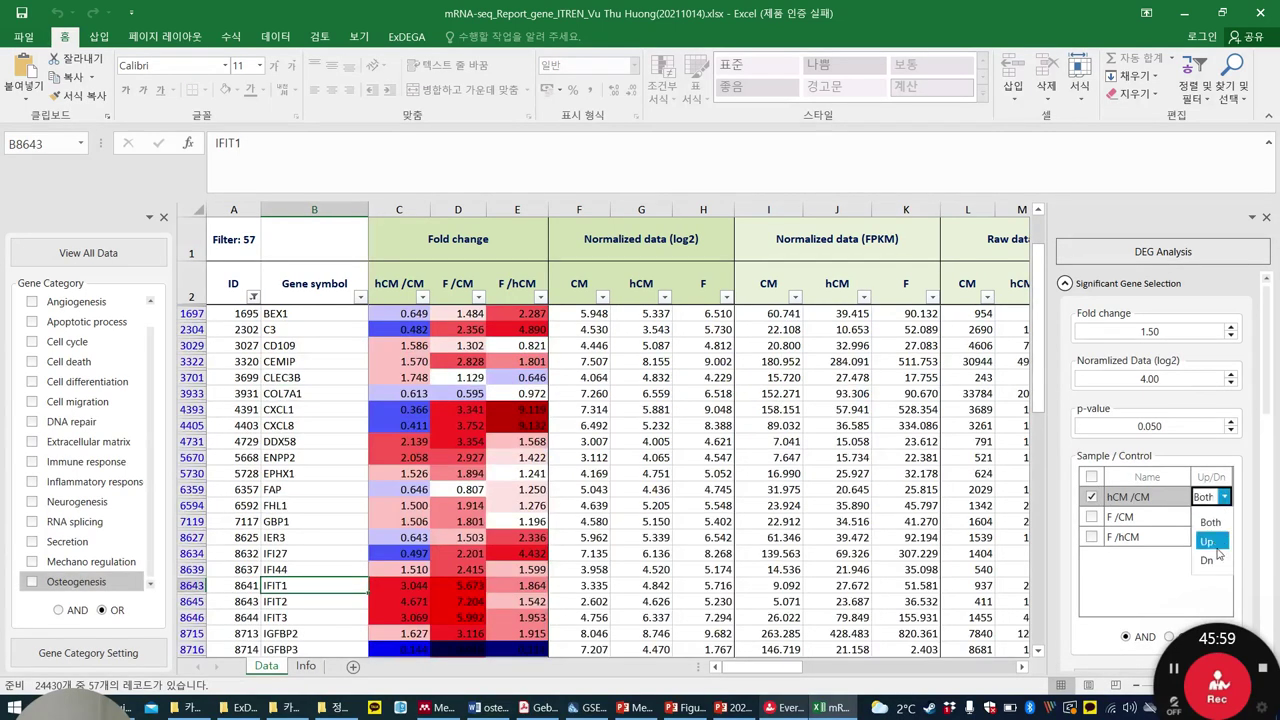
click(1208, 560)
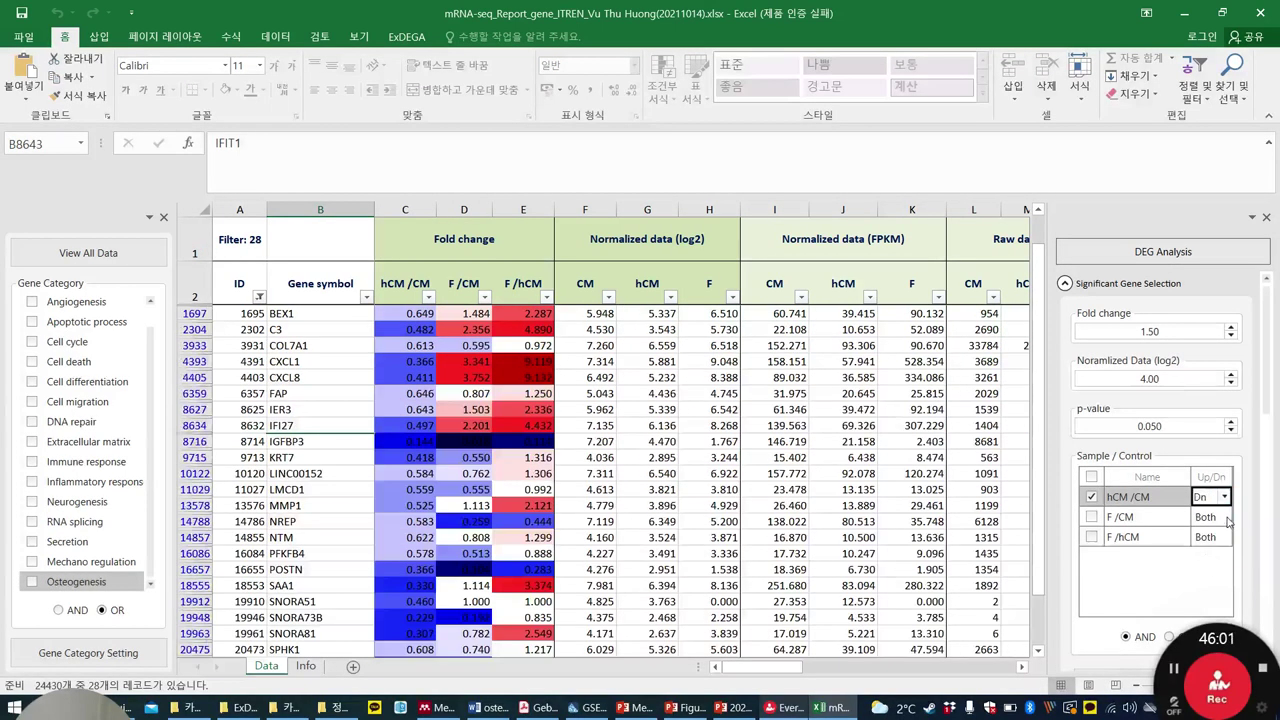
Replace the hCM /CM filter with F /CM and restrict it to down-regulated genes.
click(1092, 497)
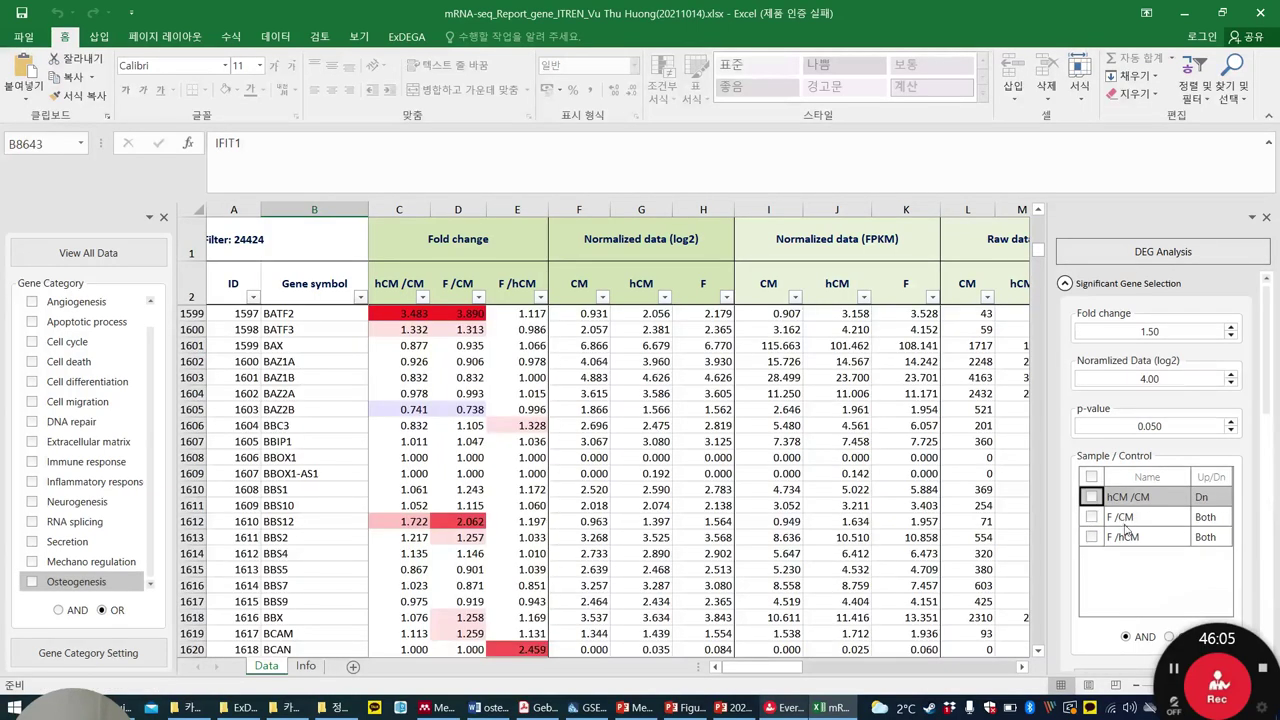
click(1091, 516)
click(1226, 518)
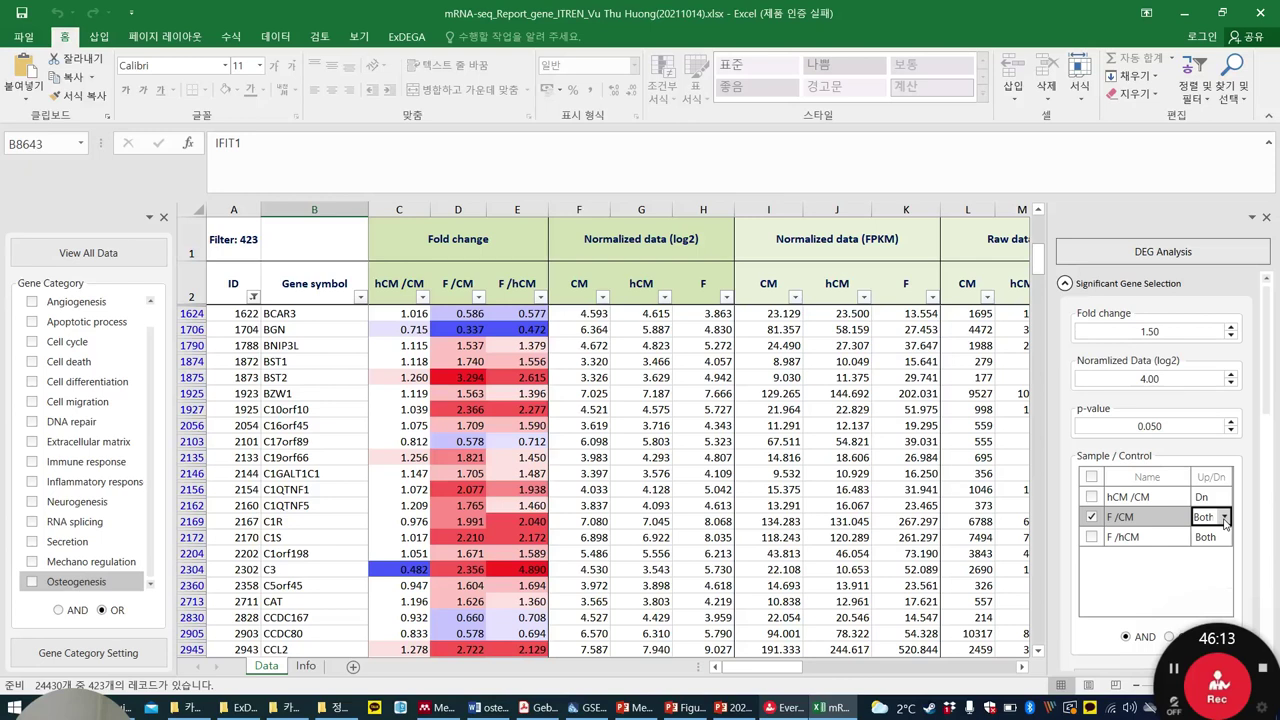
click(1225, 518)
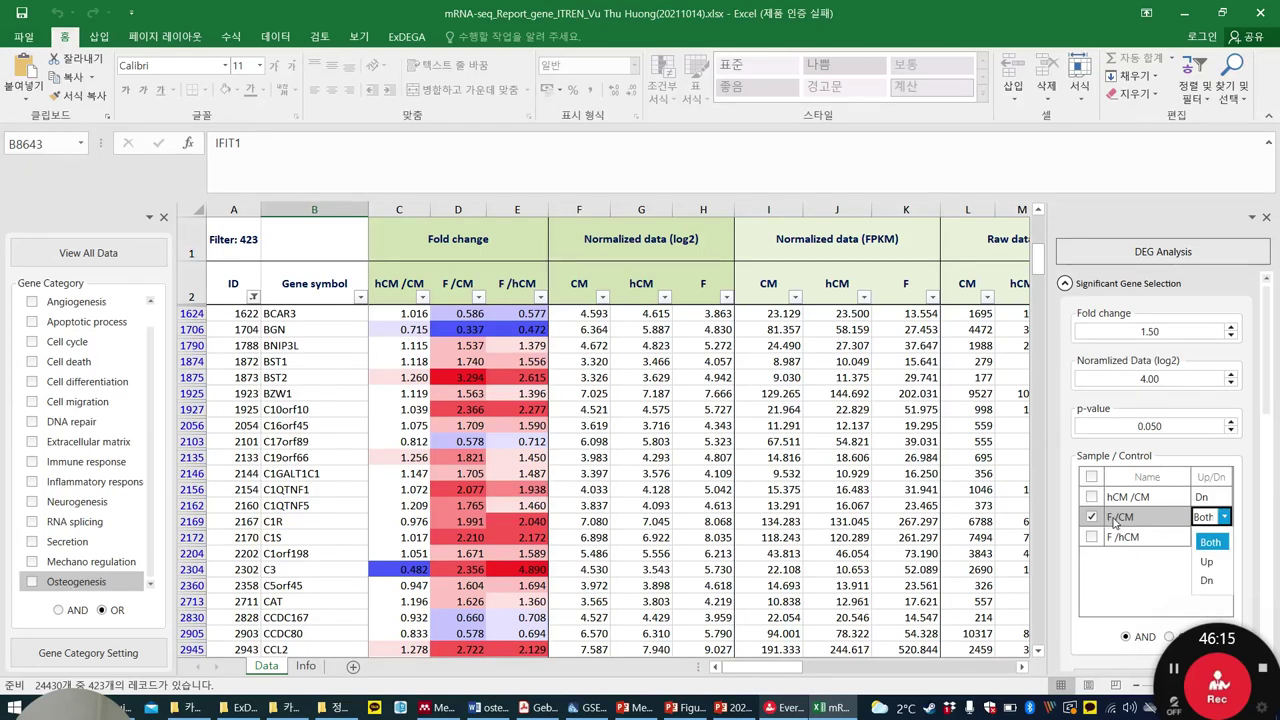
click(1207, 580)
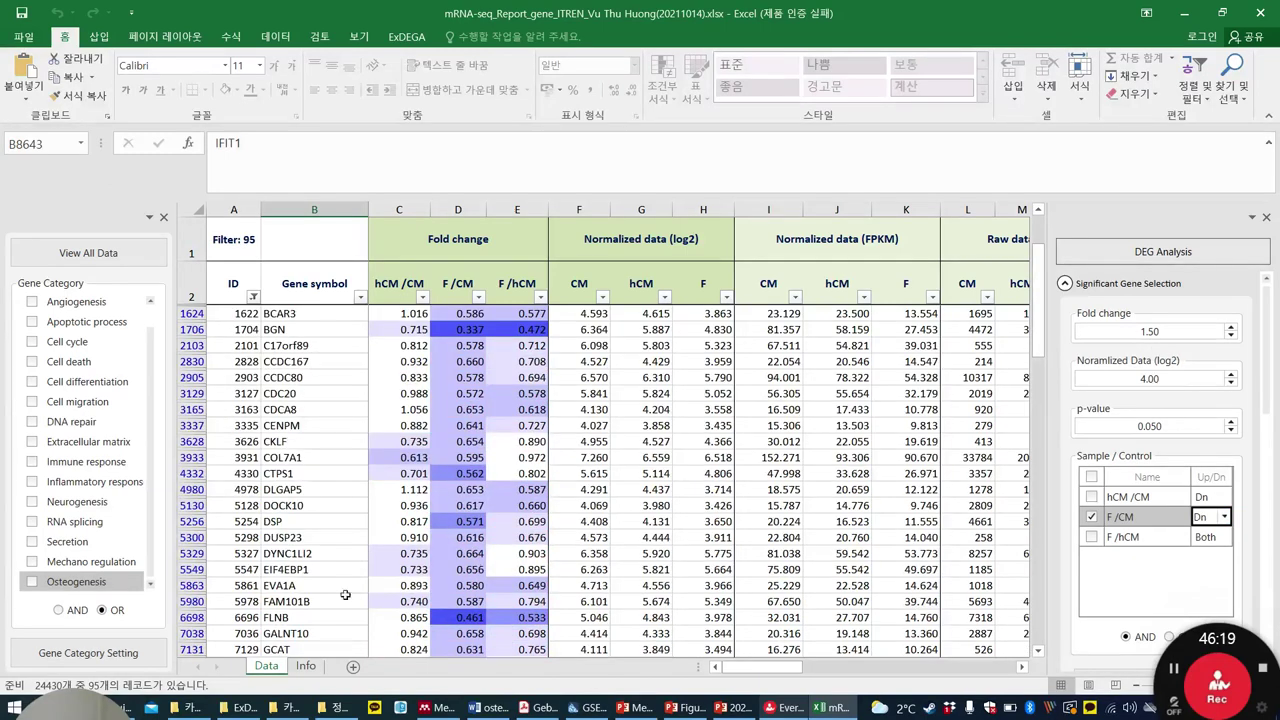
Copy all filtered gene symbols of the down-regulated F /CM genes, from ABI3BP to ZEB1.
click(281, 357)
scroll(285, 350, up, 4)
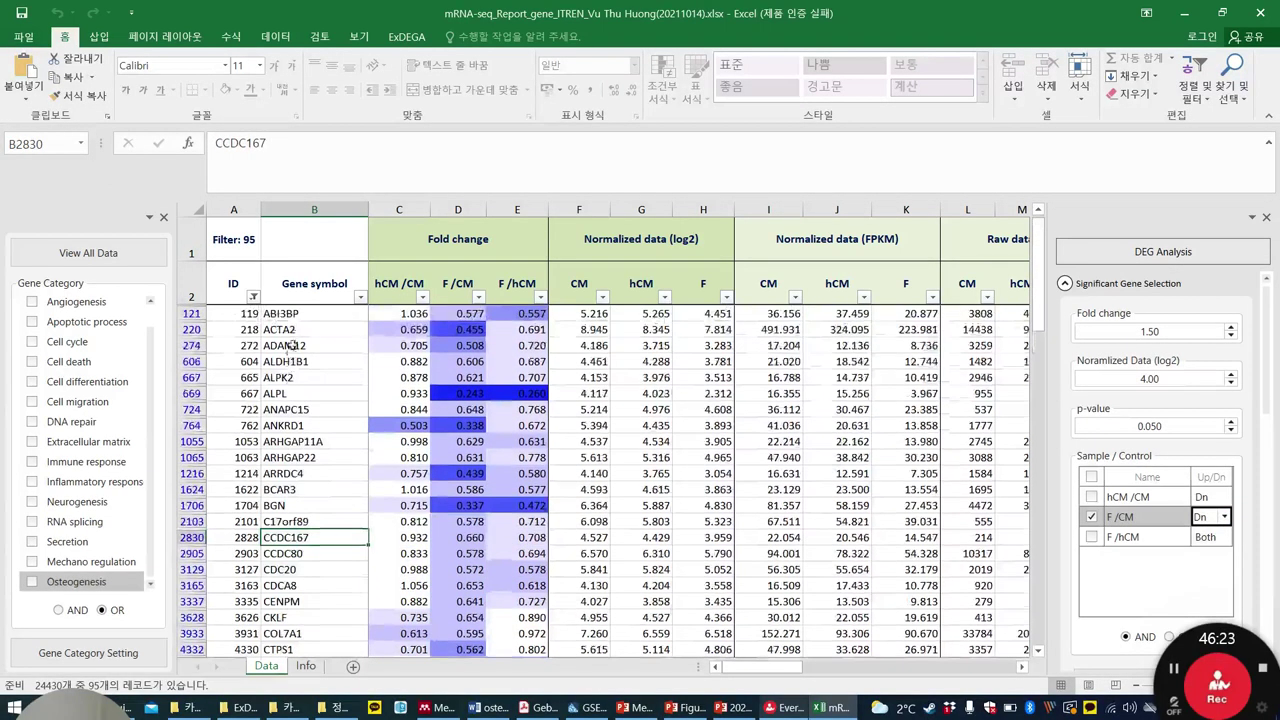
click(297, 313)
drag(1040, 298, 1043, 625)
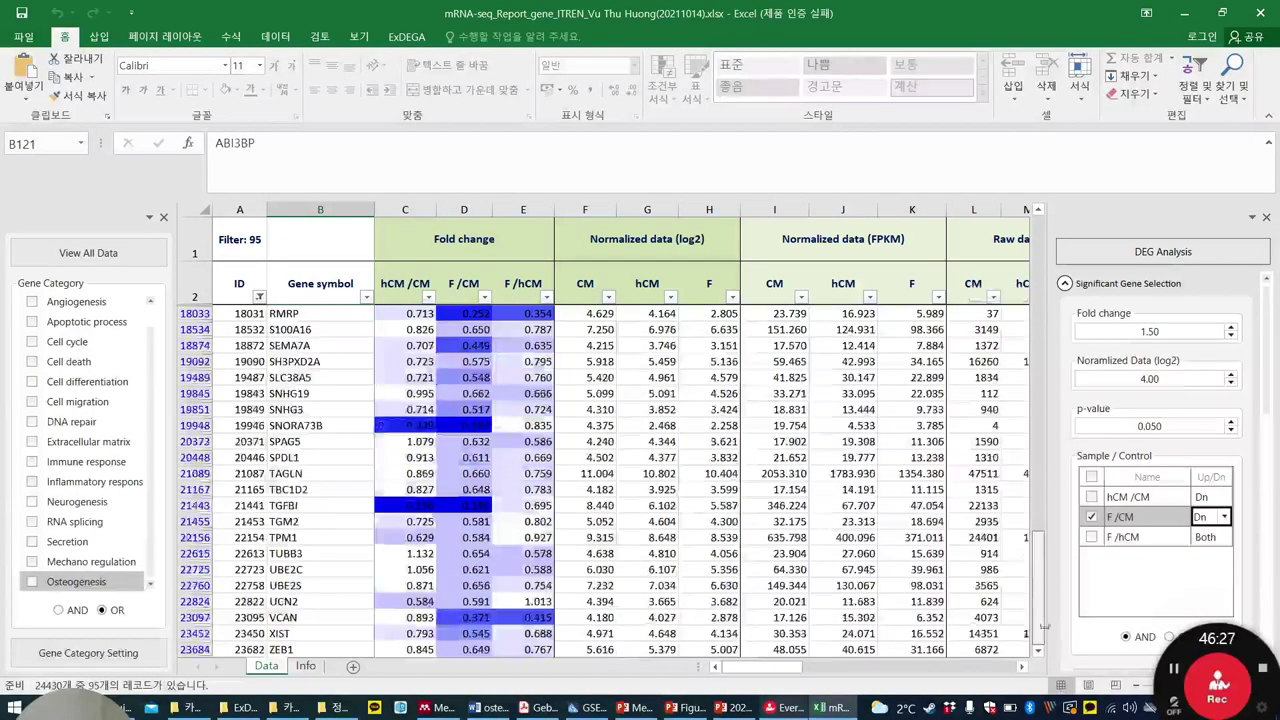
scroll(330, 600, down, 1)
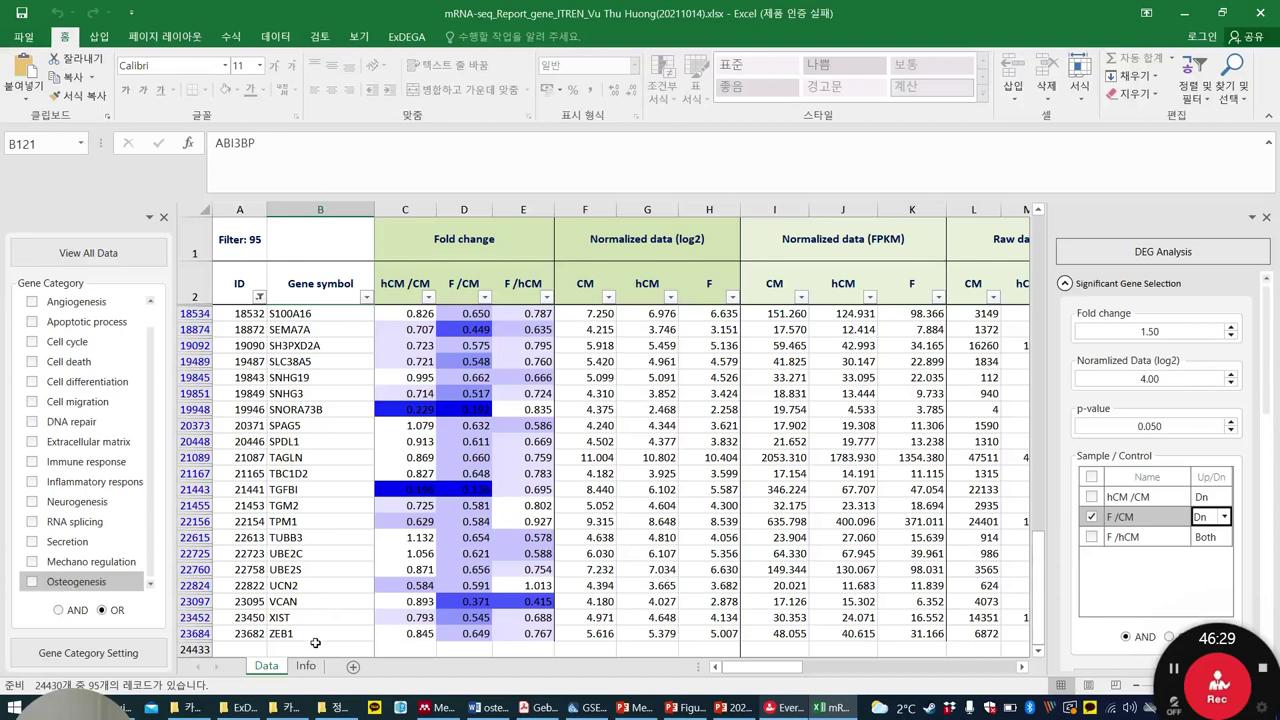
shift+click(316, 634)
key(ctrl+c)
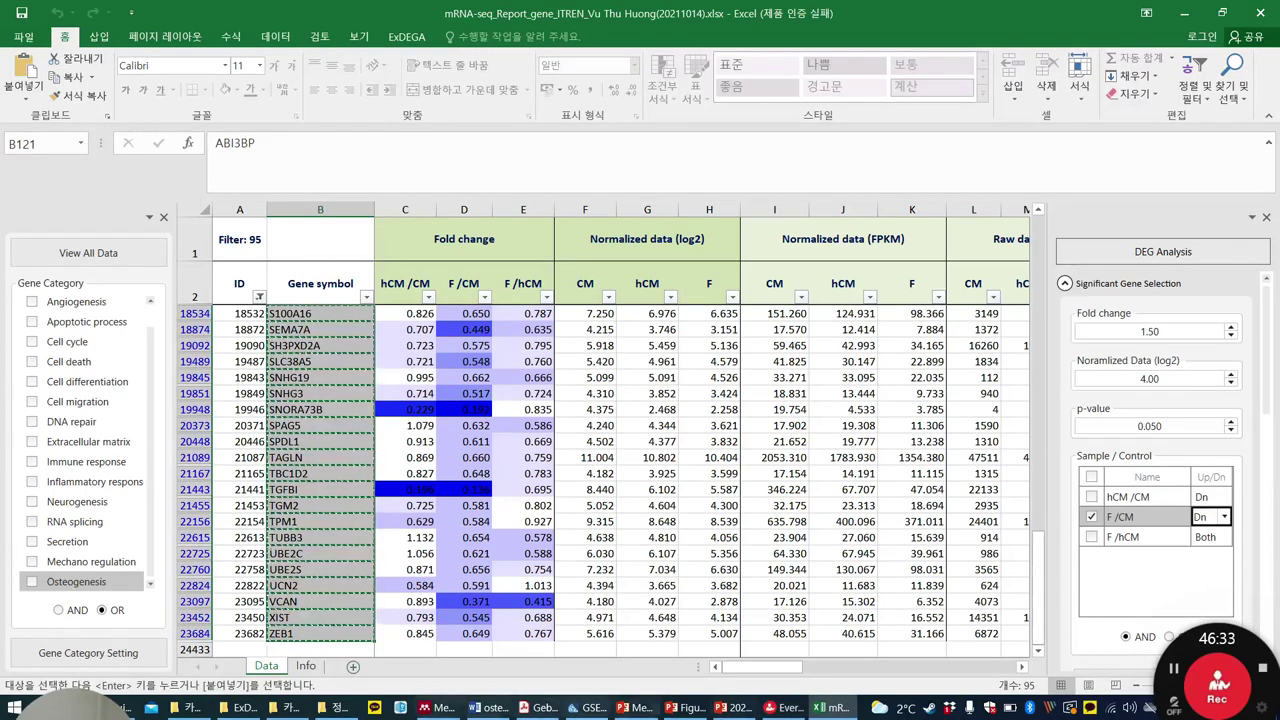
drag(68, 712, 318, 621)
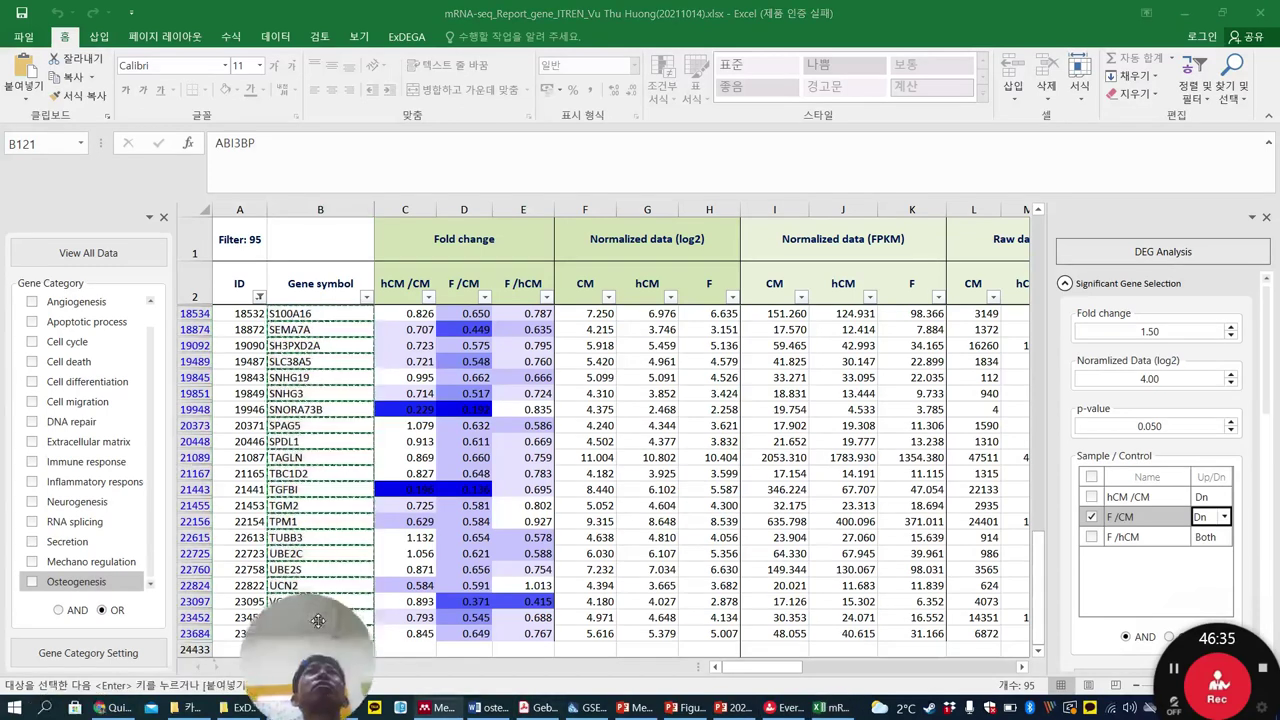
Switch to the browser, load david.ncifcrf.gov/chartReport.jsp?annot=38 in a new maximized tab, and go through DAVID's home page to its analysis start page.
key(alt+Tab)
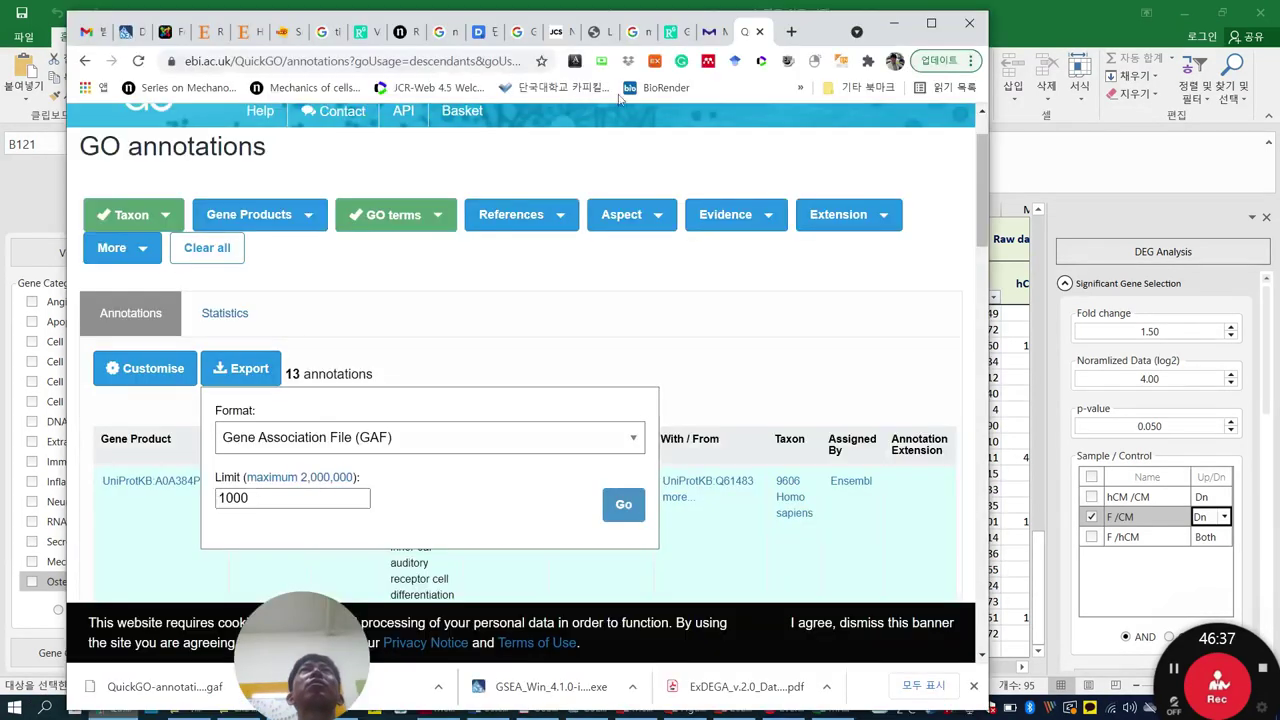
click(791, 31)
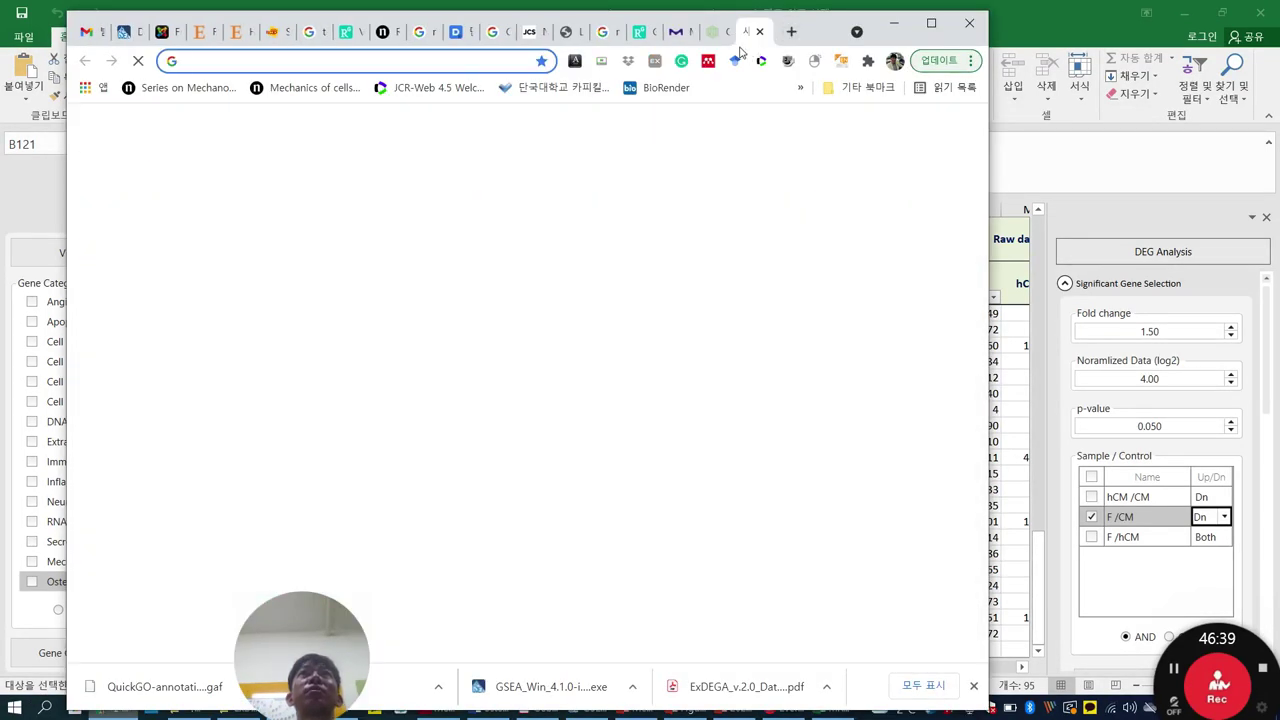
text(david.ncifcrf.gov/chartReport.jsp?annot=38)
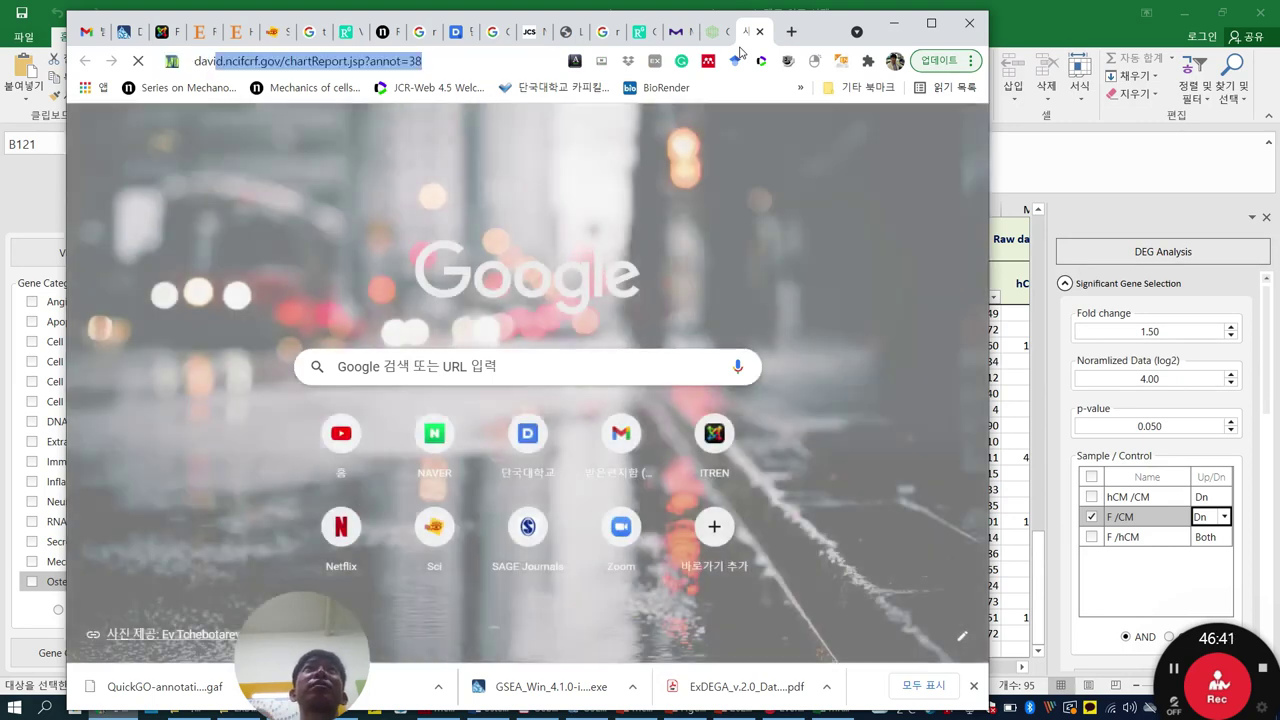
key(Return)
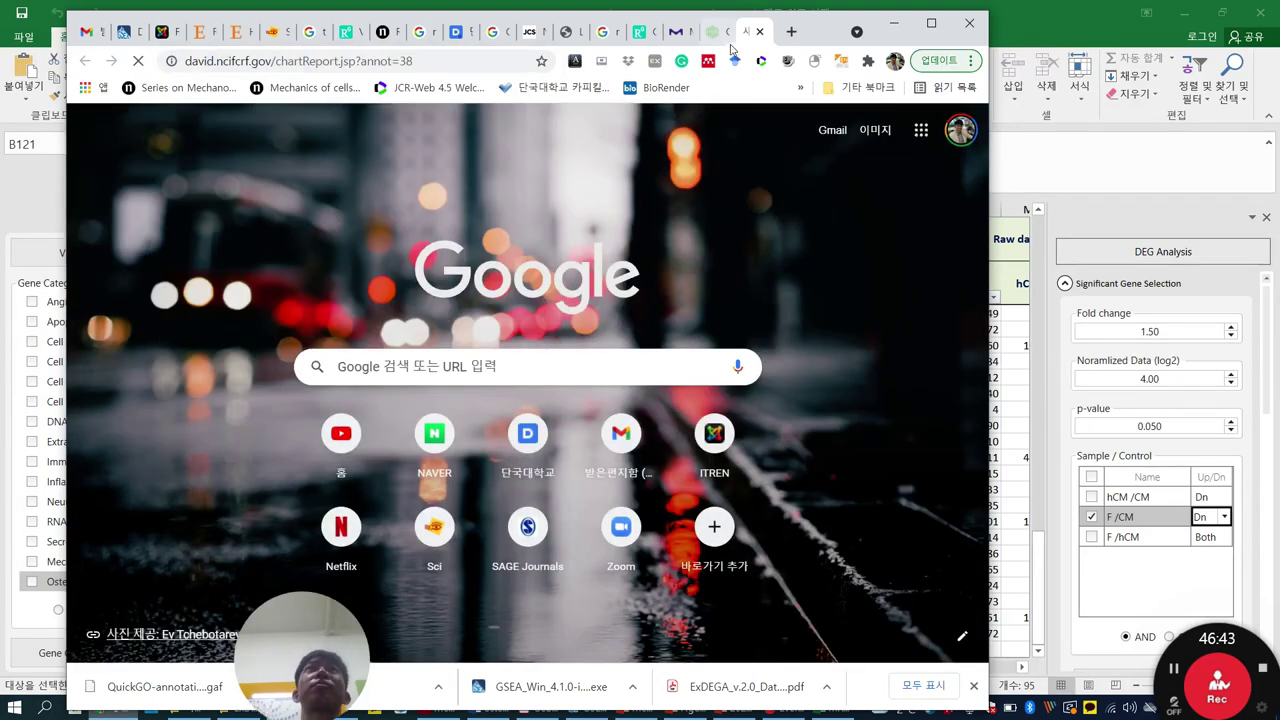
click(931, 22)
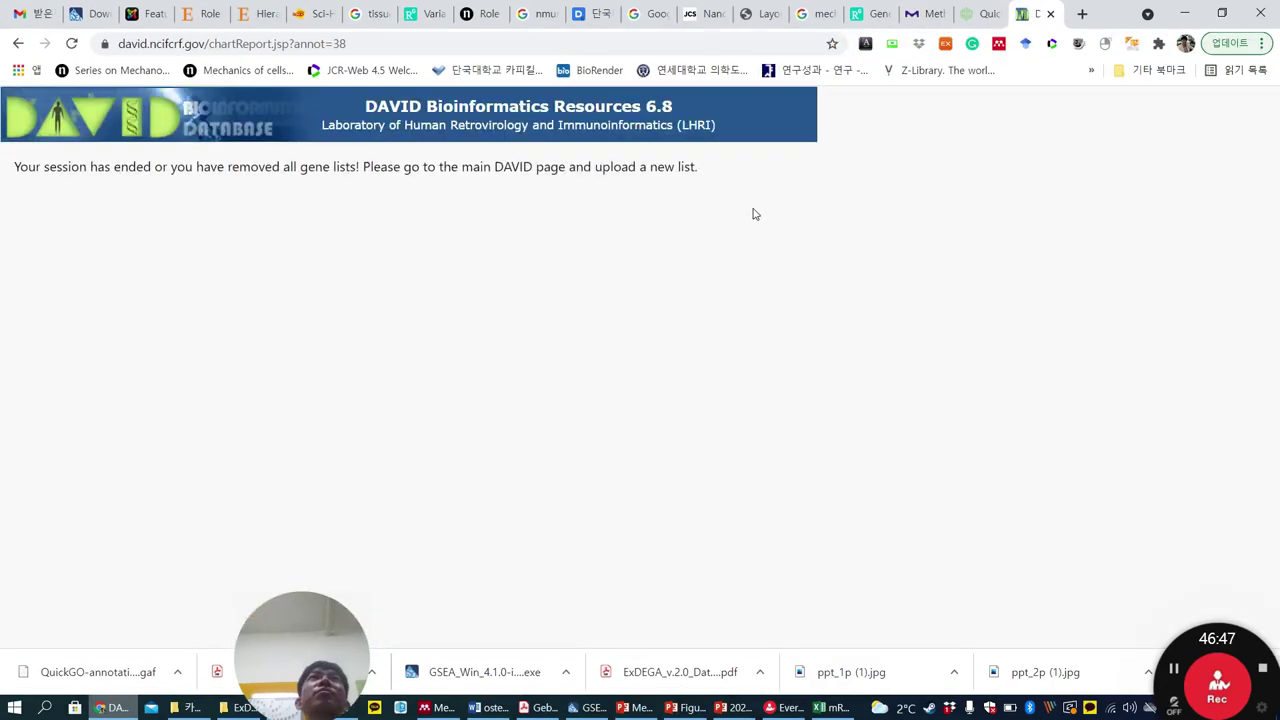
click(97, 135)
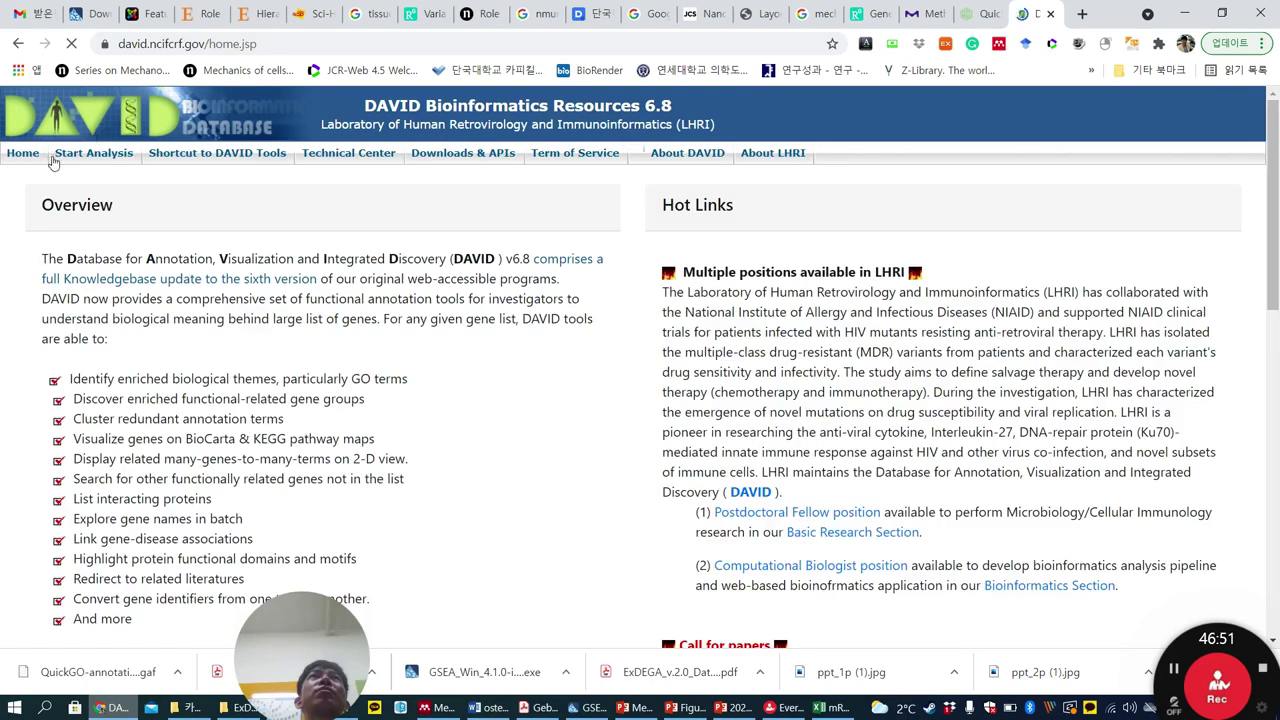
click(97, 163)
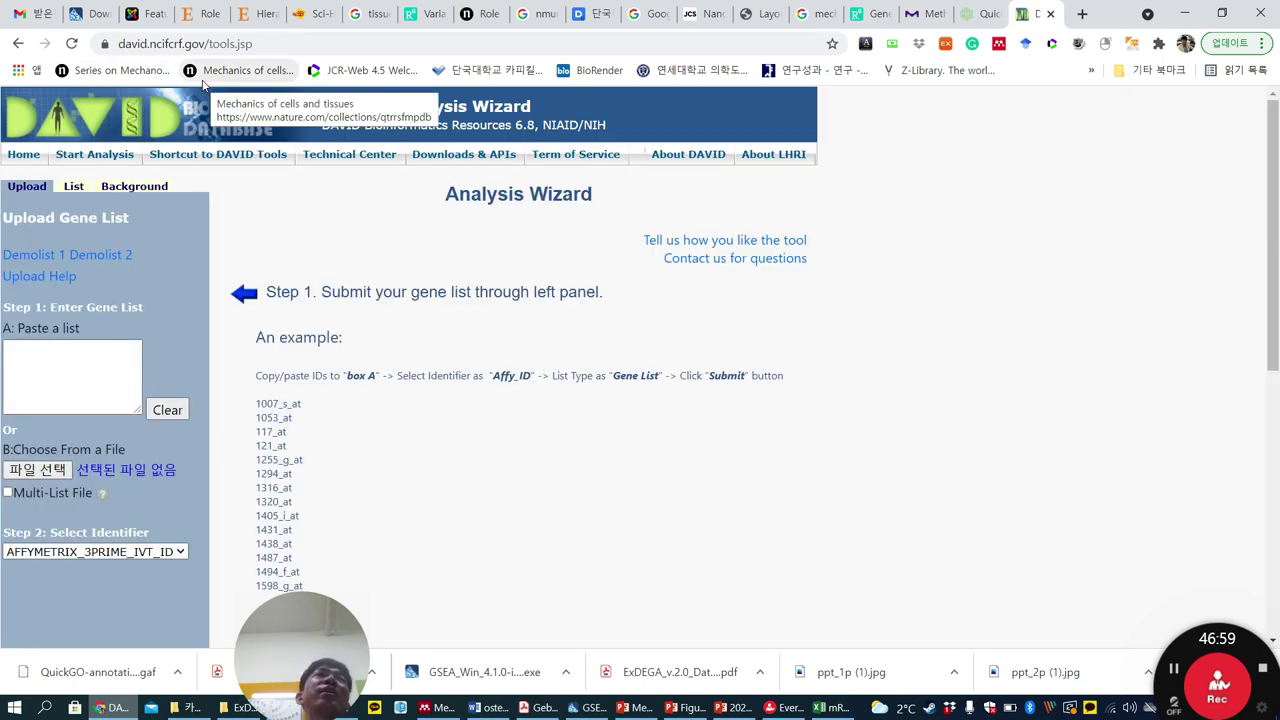
Paste the copied gene symbols into the gene list upload and set the identifier to OFFICIAL_GENE_SYMBOL.
click(71, 378)
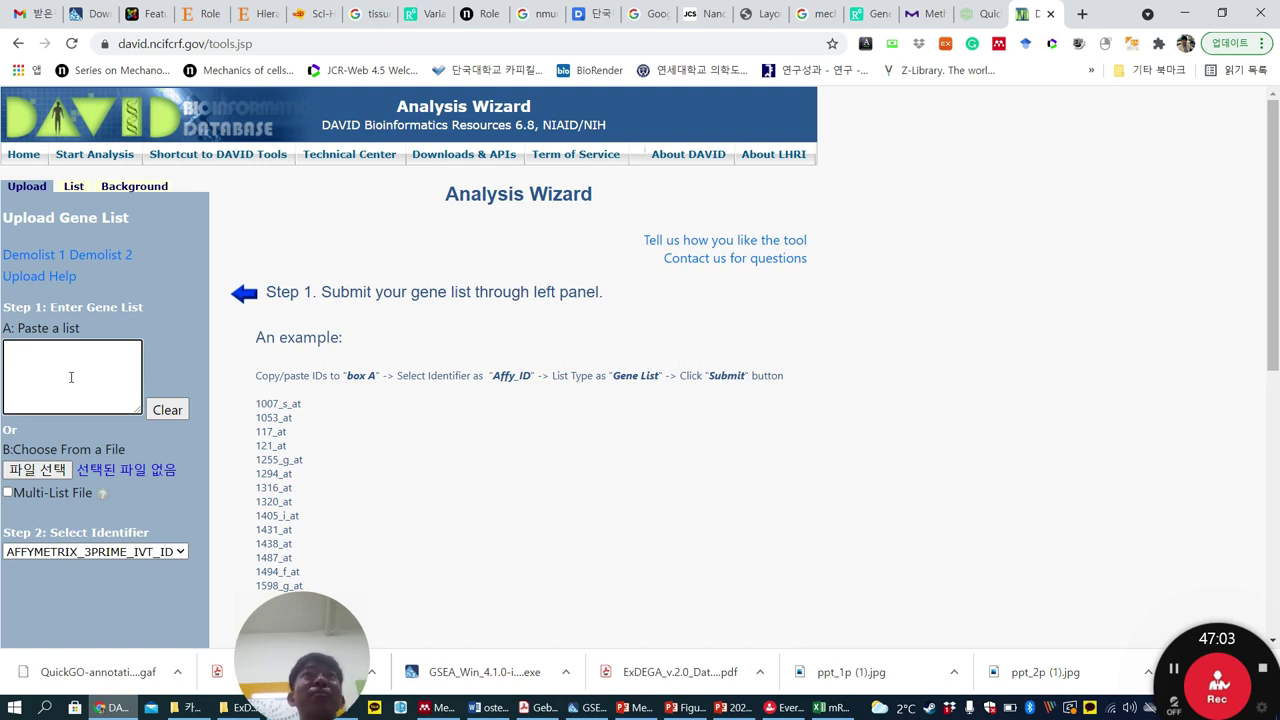
key(ctrl+v)
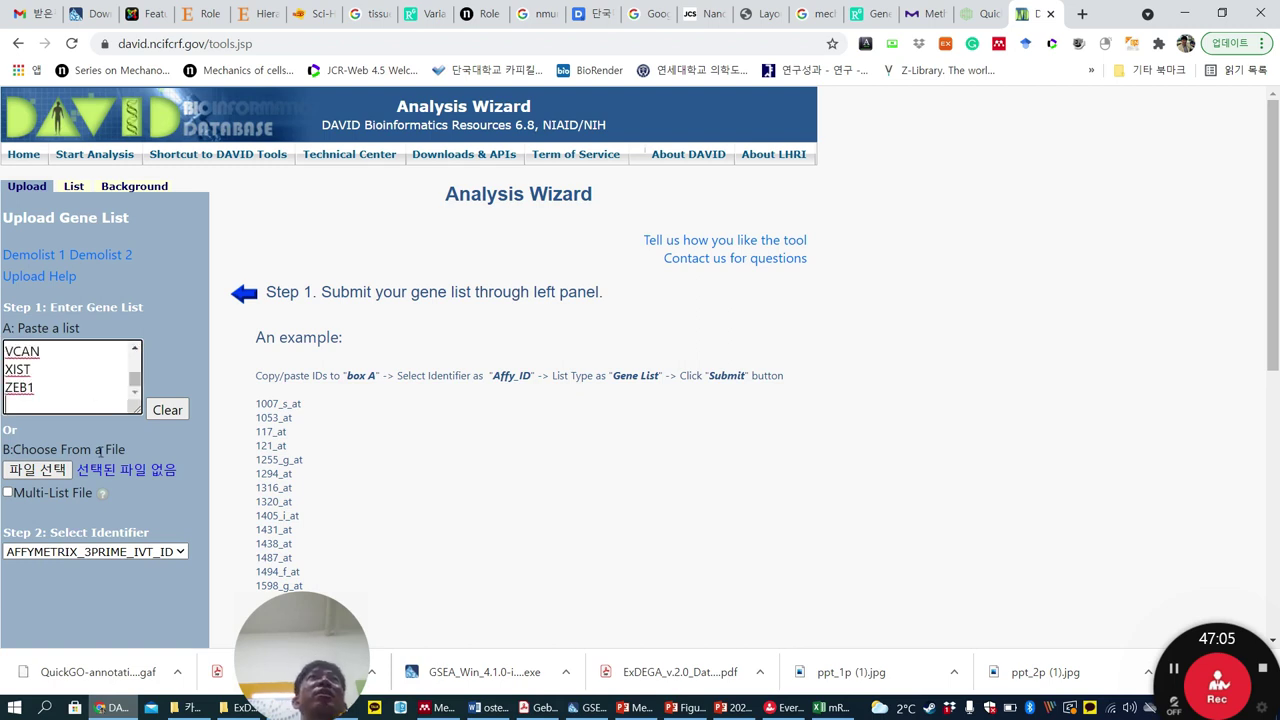
click(112, 557)
drag(181, 374, 211, 491)
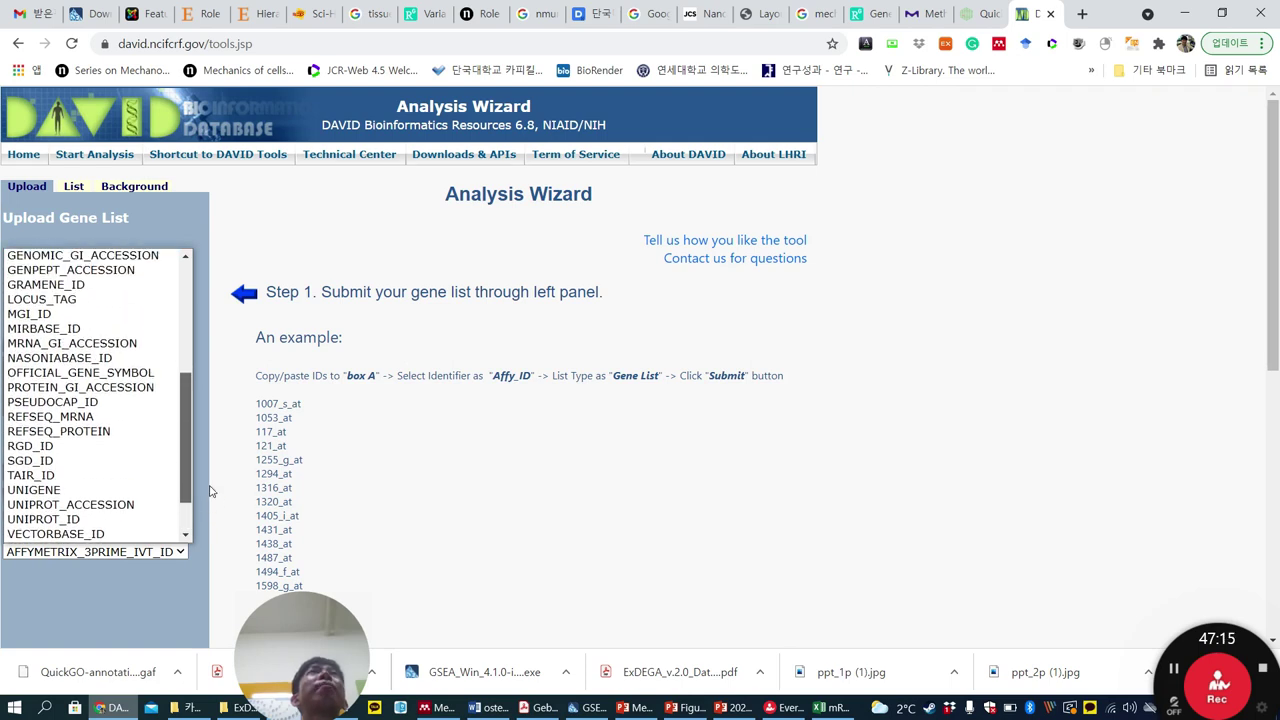
click(130, 374)
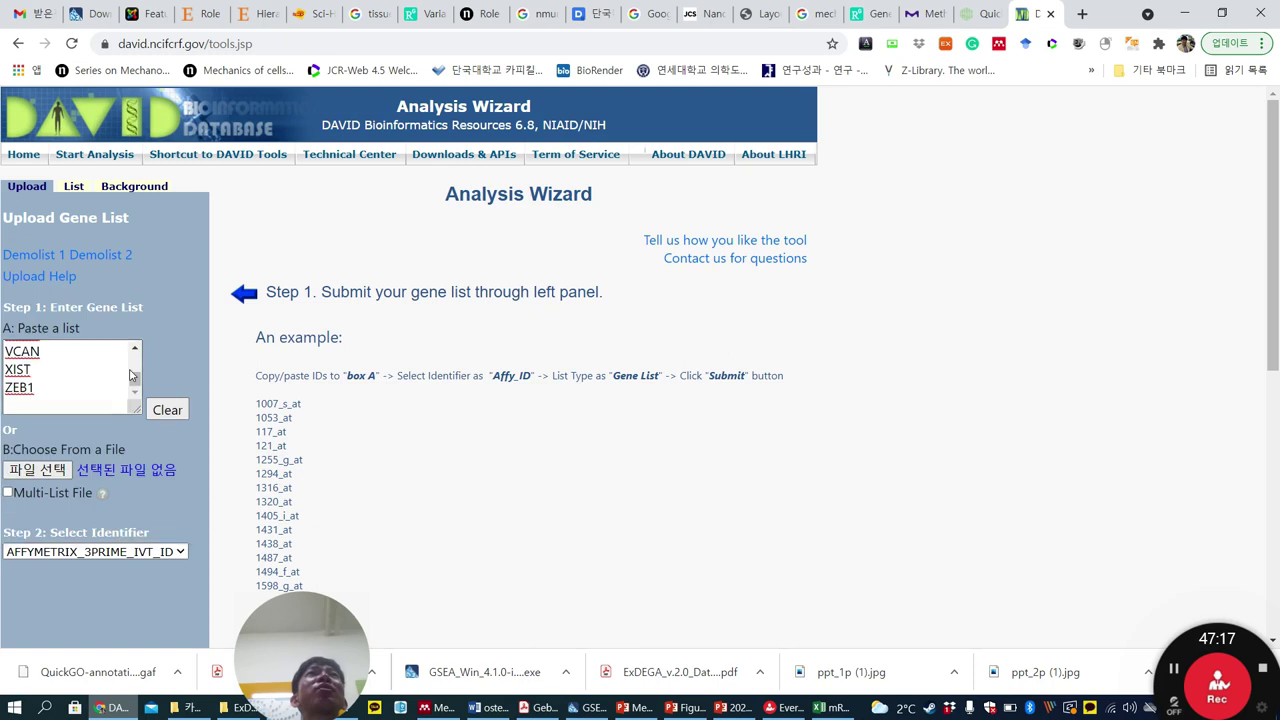
Set the list type to Gene List and try to submit the list without a species.
scroll(181, 552, down, 2)
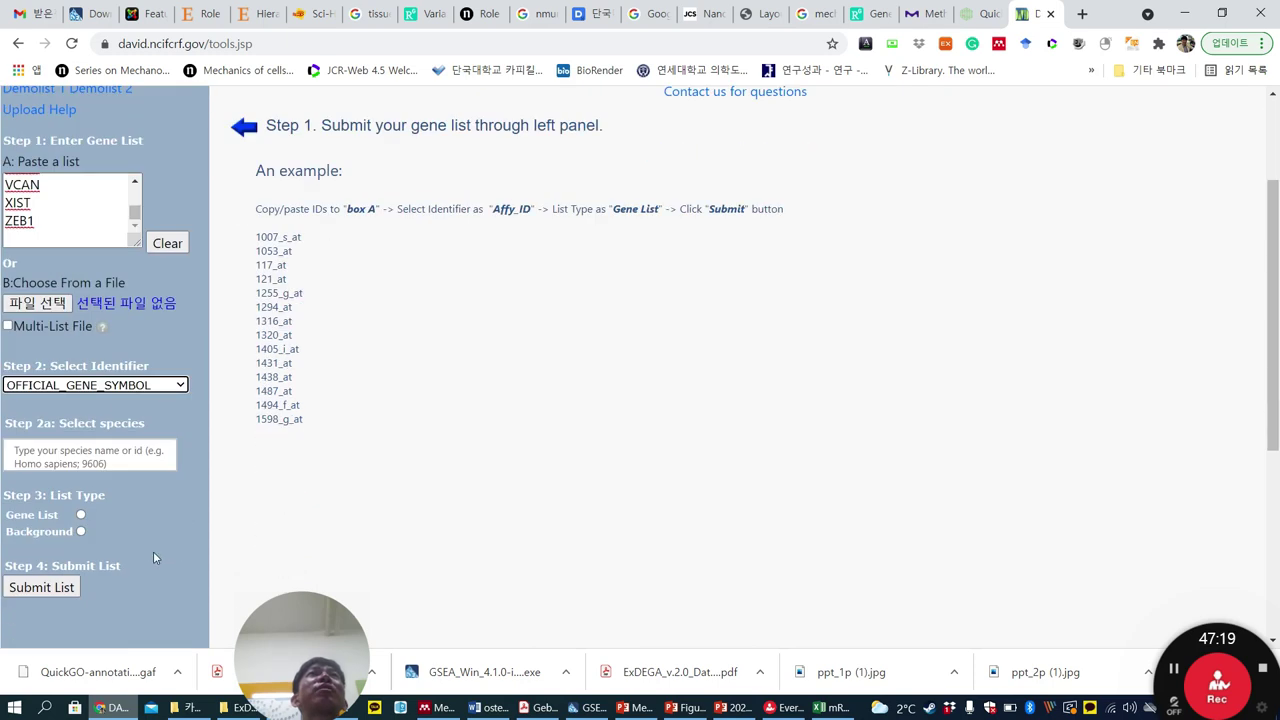
click(83, 522)
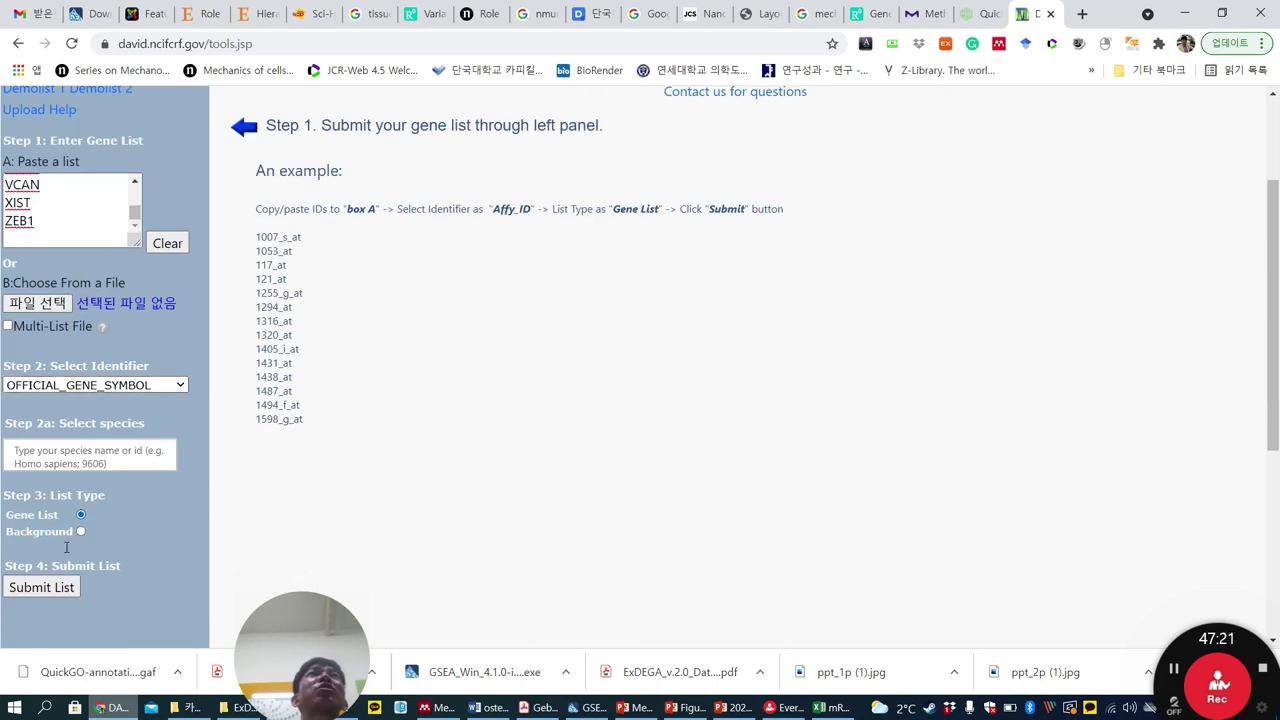
click(45, 588)
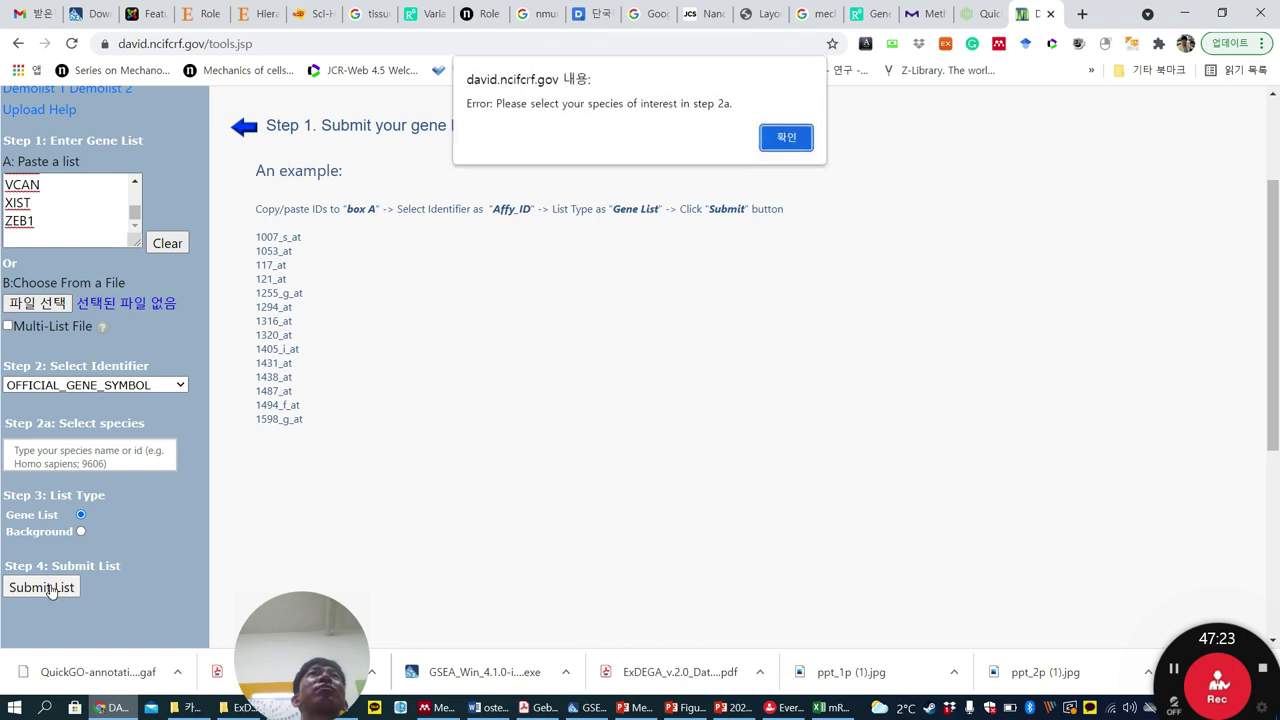
click(786, 138)
scroll(160, 365, up, 2)
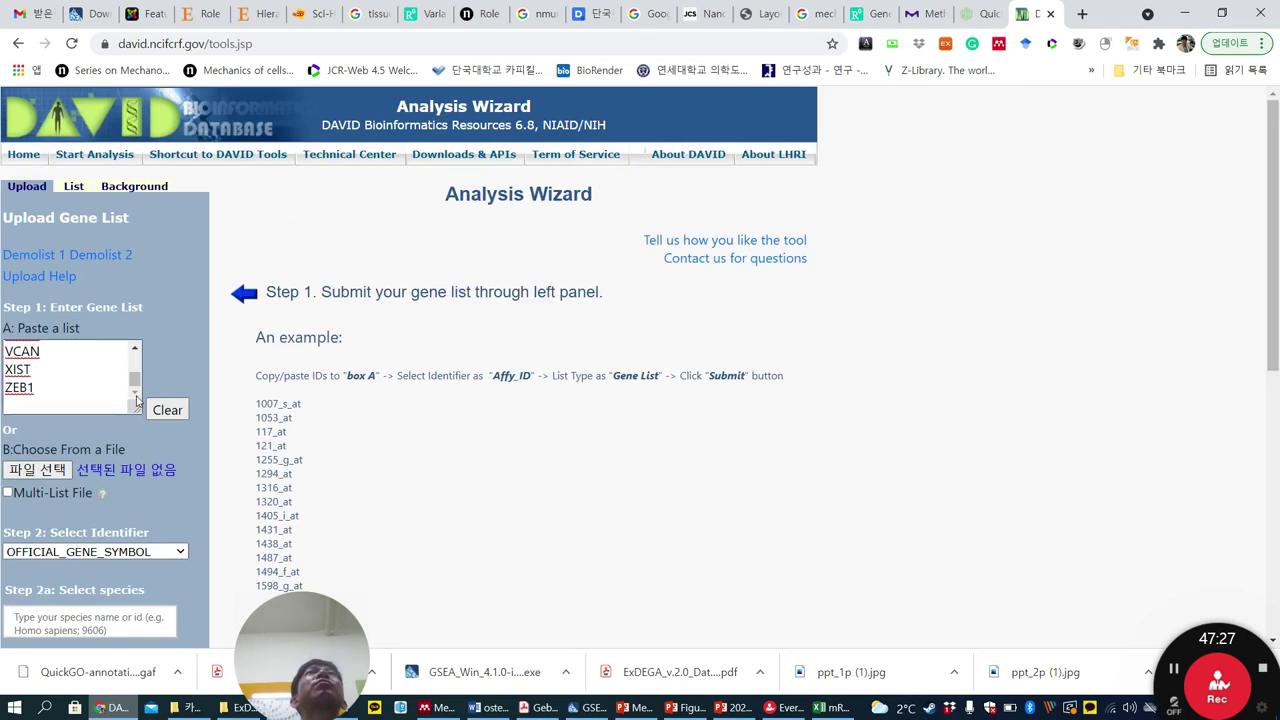
Look up species ID 9606, choose Homo sapiens as the species, and submit the gene list.
scroll(148, 558, down, 1)
click(102, 535)
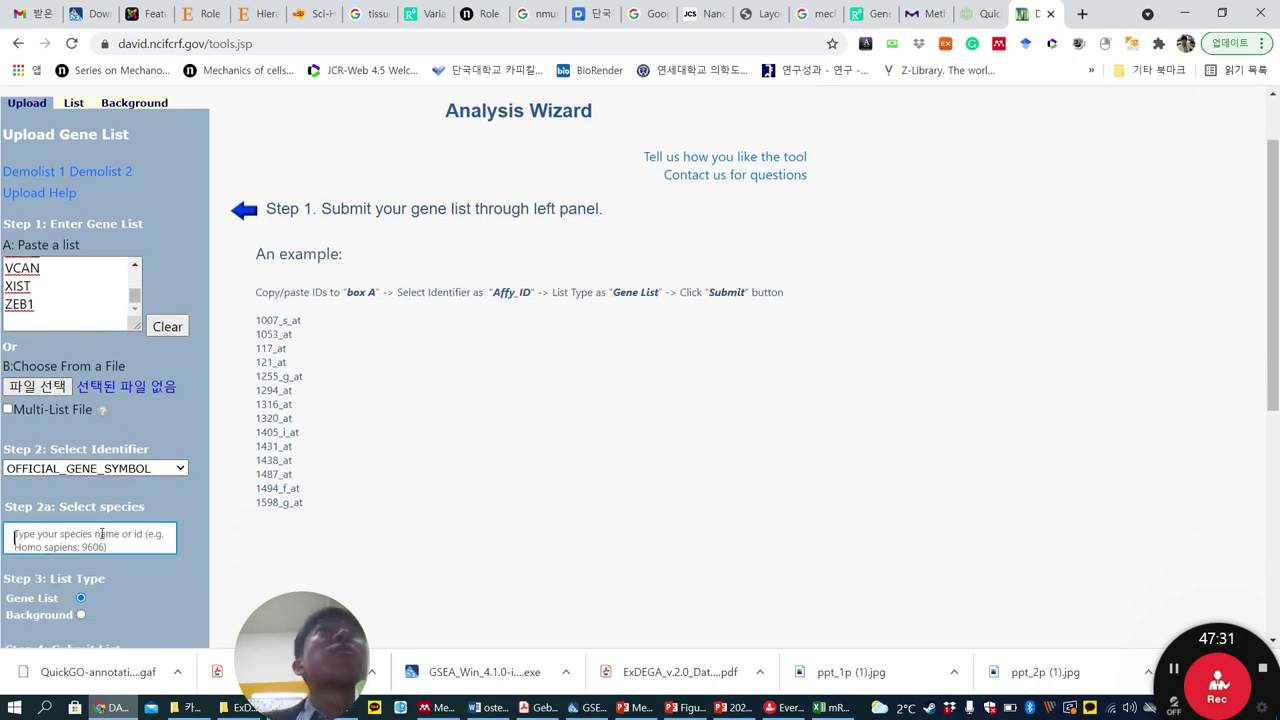
text(homo)
key(BackSpace)
key(BackSpace)
key(BackSpace)
key(BackSpace)
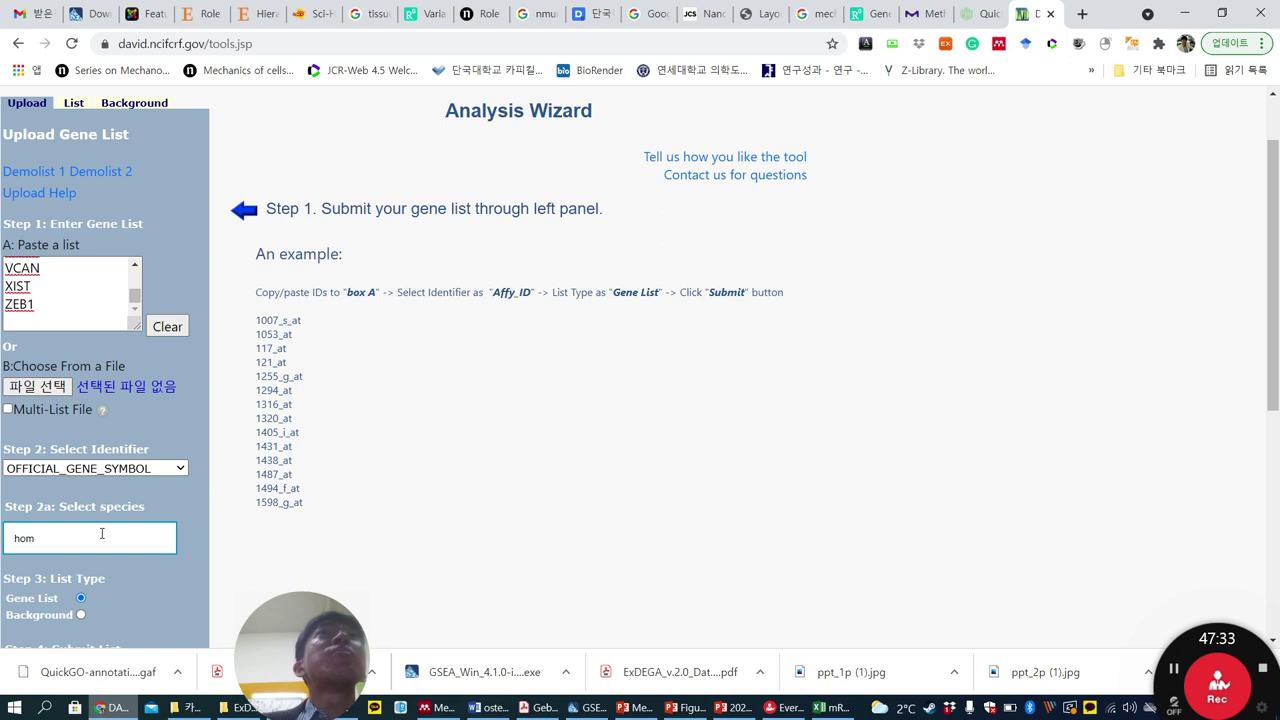
text(9)
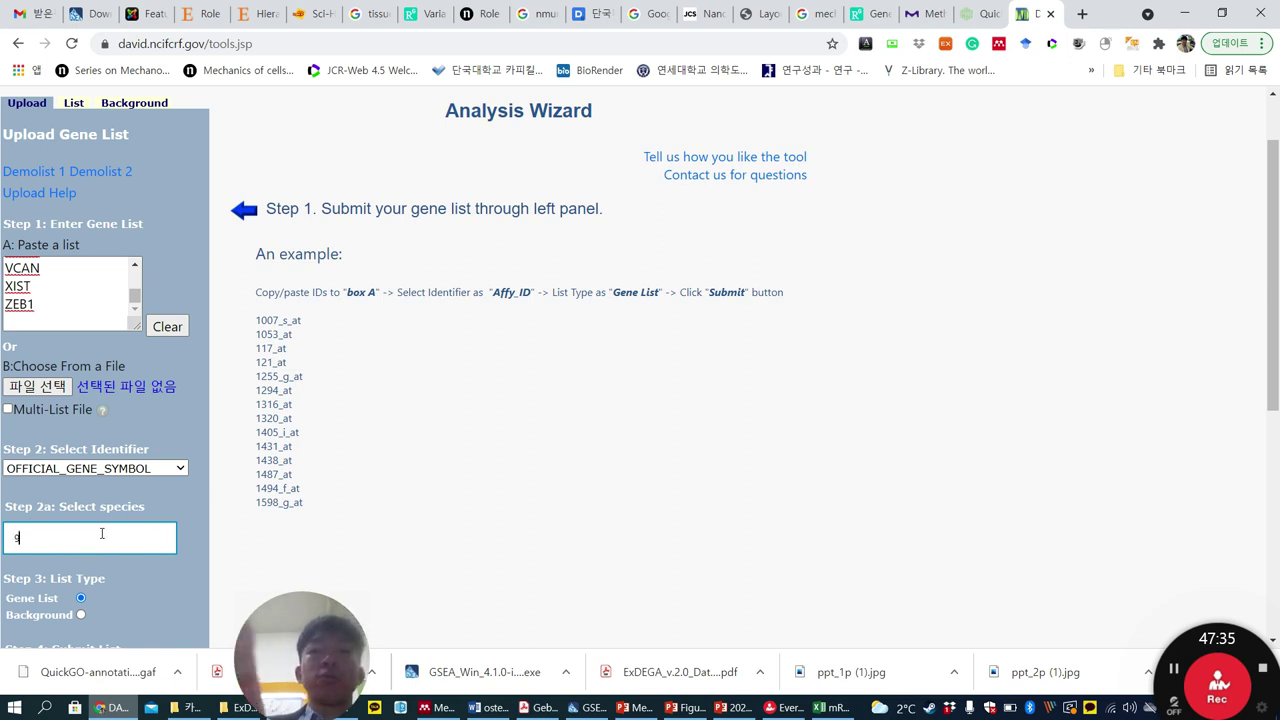
text(609)
key(BackSpace)
text(6)
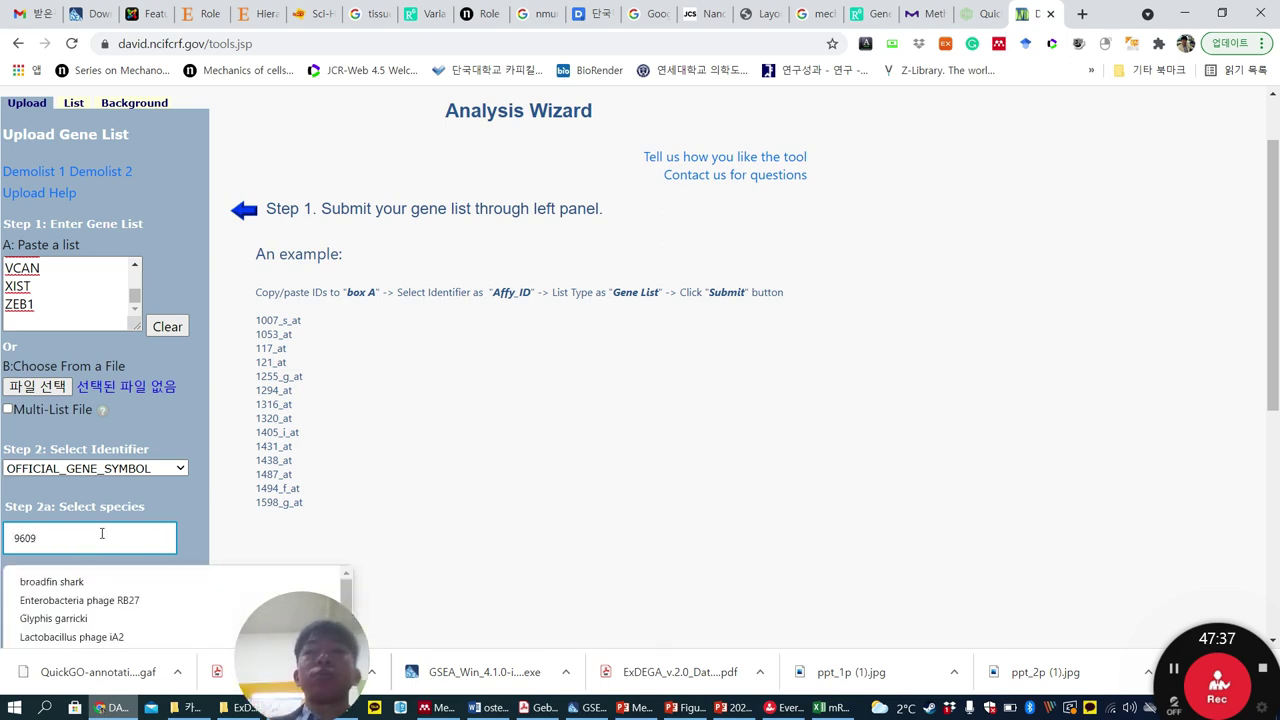
scroll(110, 537, down, 4)
scroll(114, 530, up, 3)
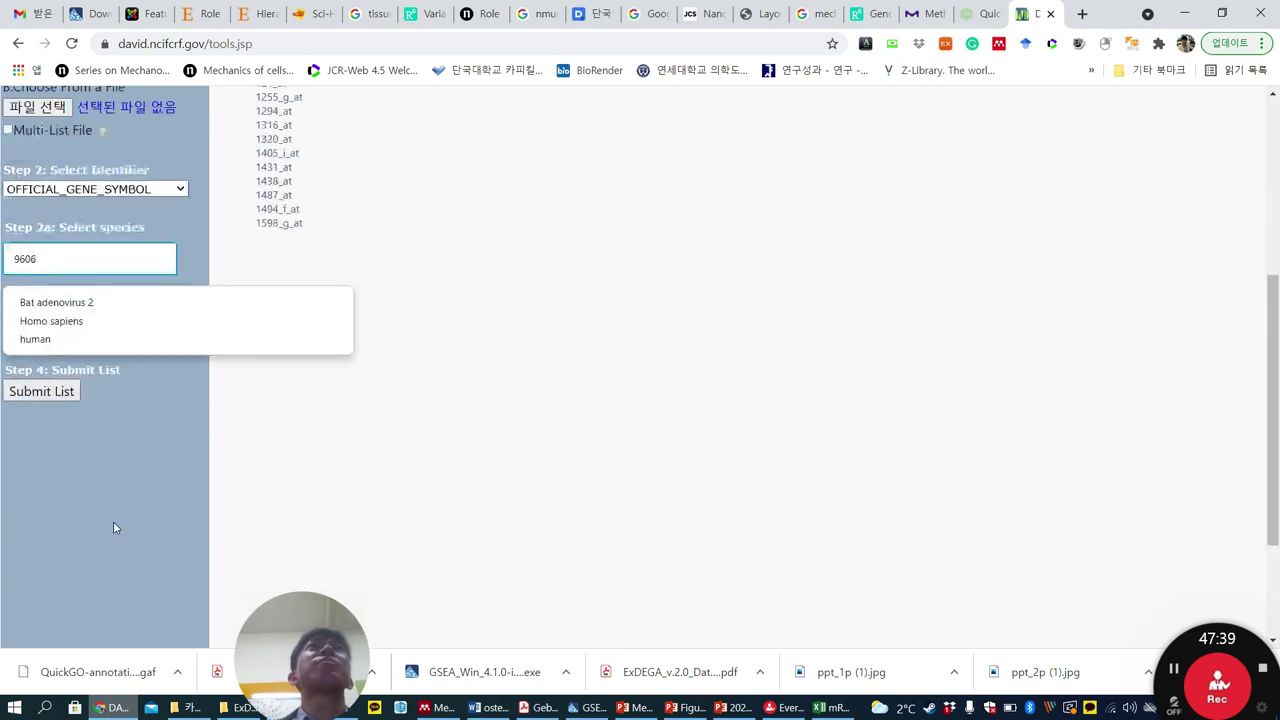
click(84, 434)
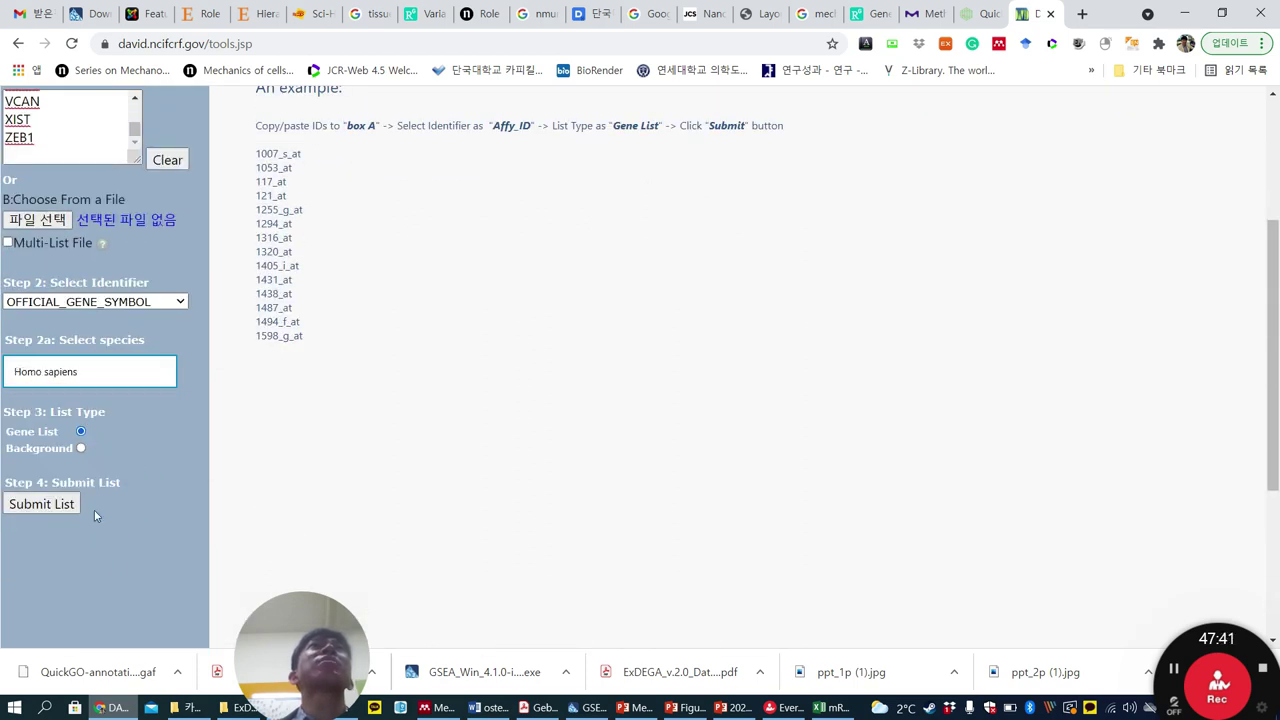
click(62, 504)
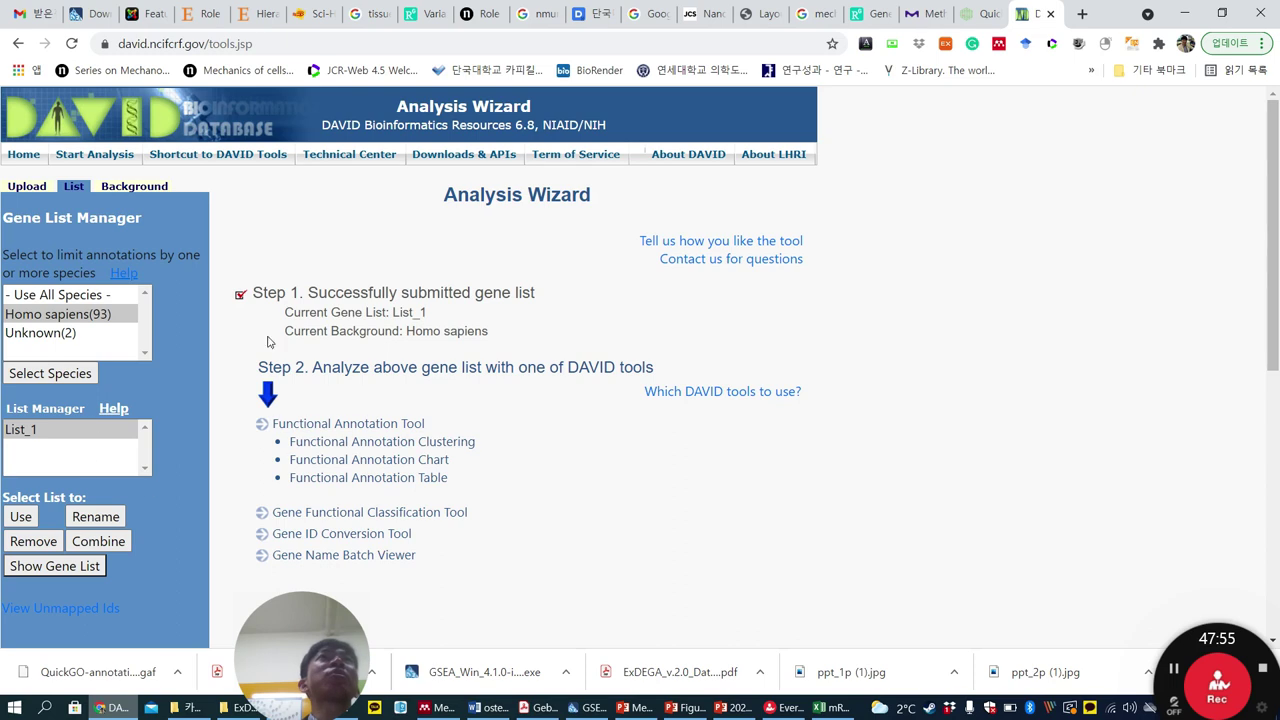
Use List_1 as the current gene list and open the Functional Annotation Tool for it.
click(20, 516)
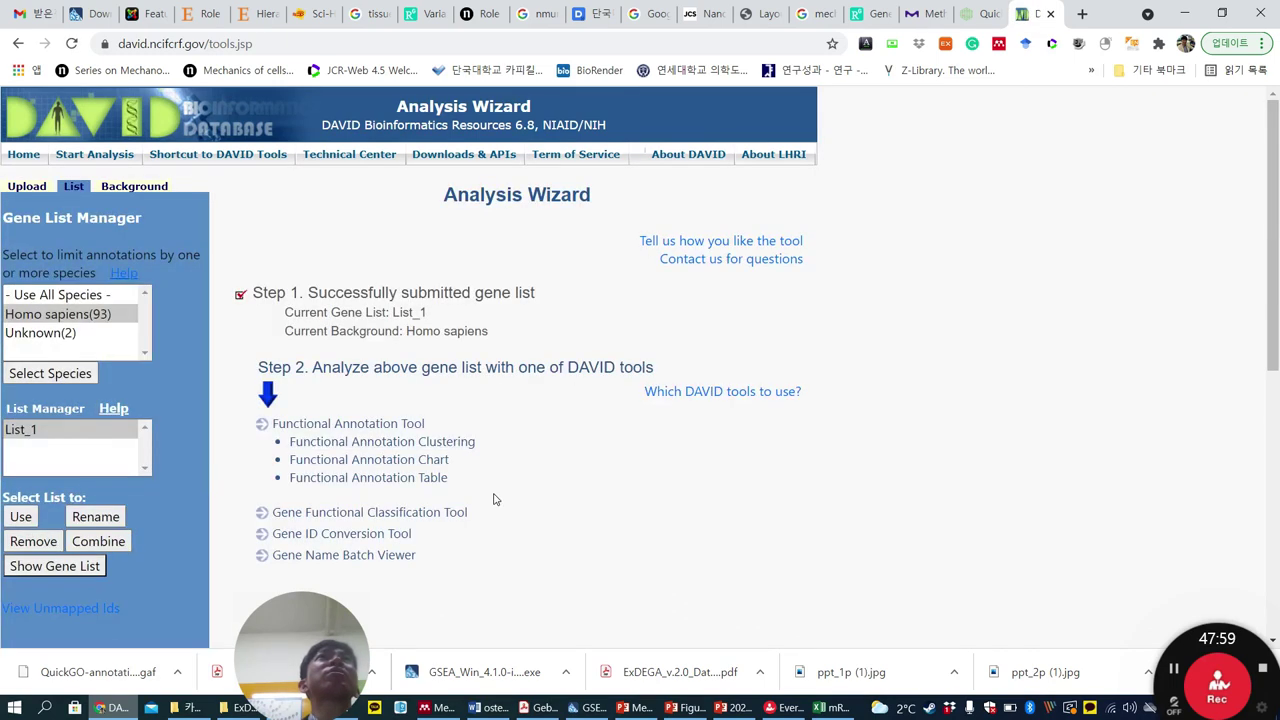
scroll(493, 499, down, 1)
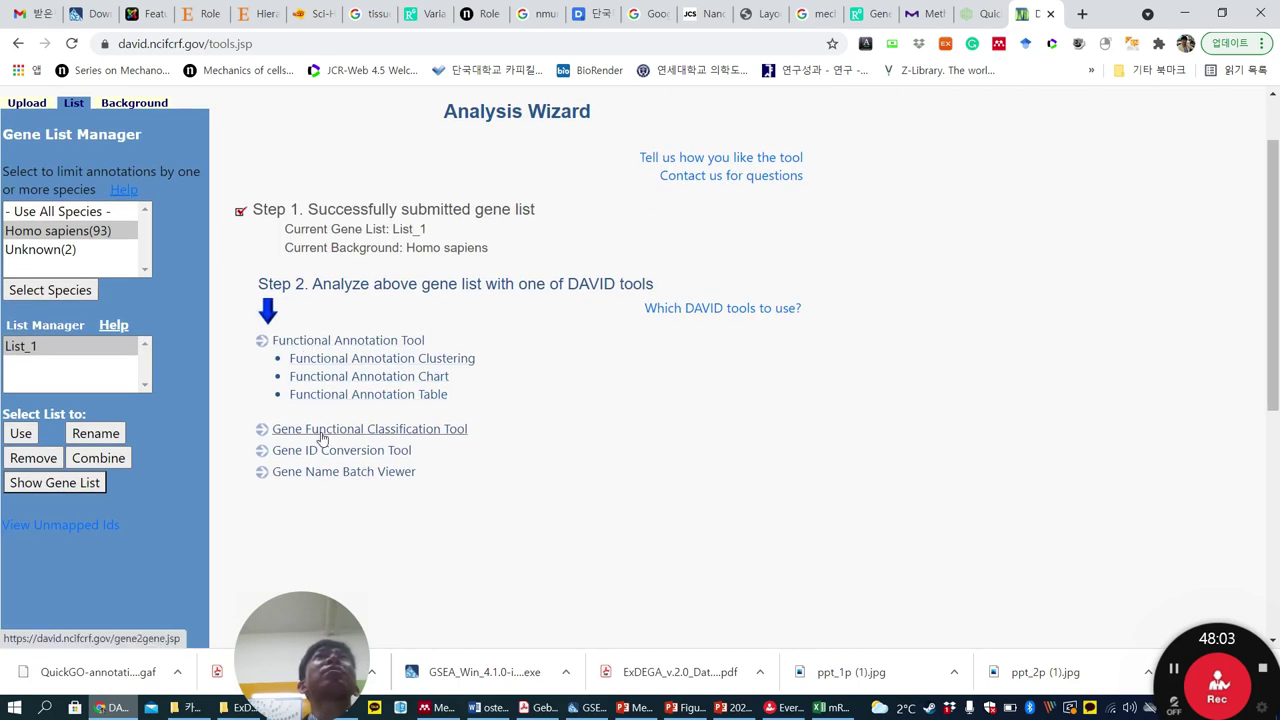
scroll(353, 458, up, 1)
scroll(353, 458, up, 1)
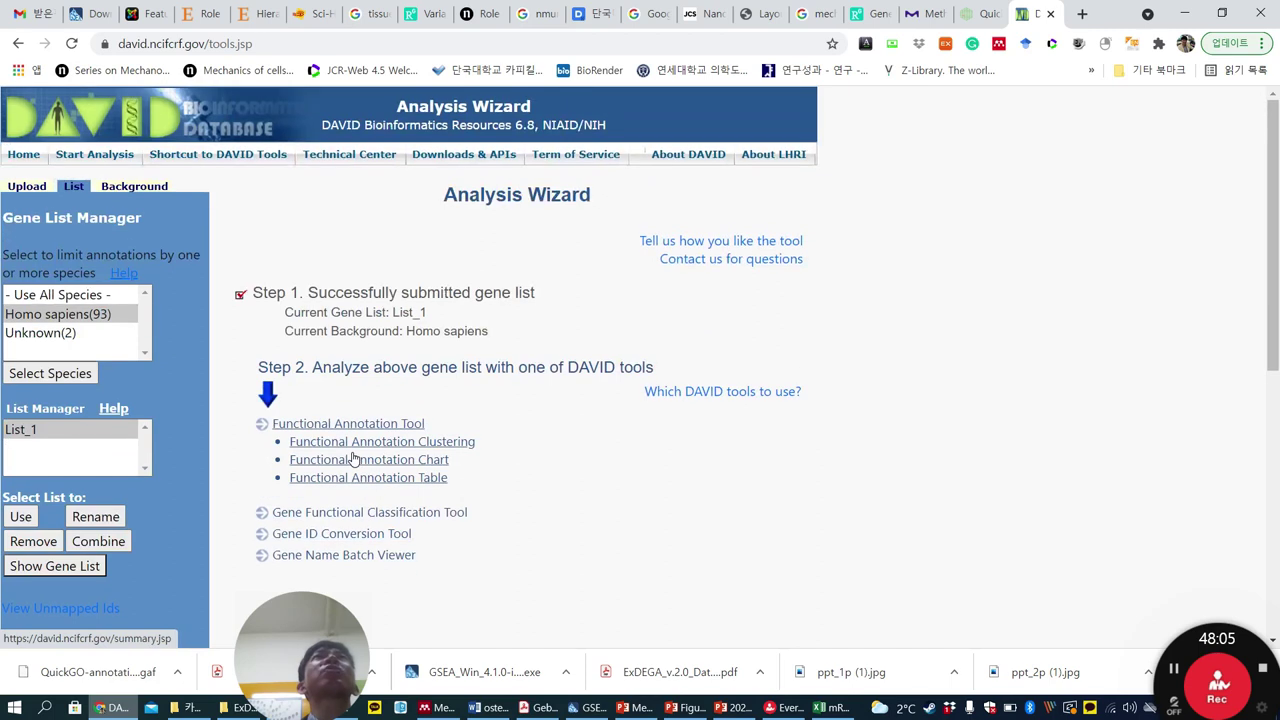
scroll(353, 458, down, 3)
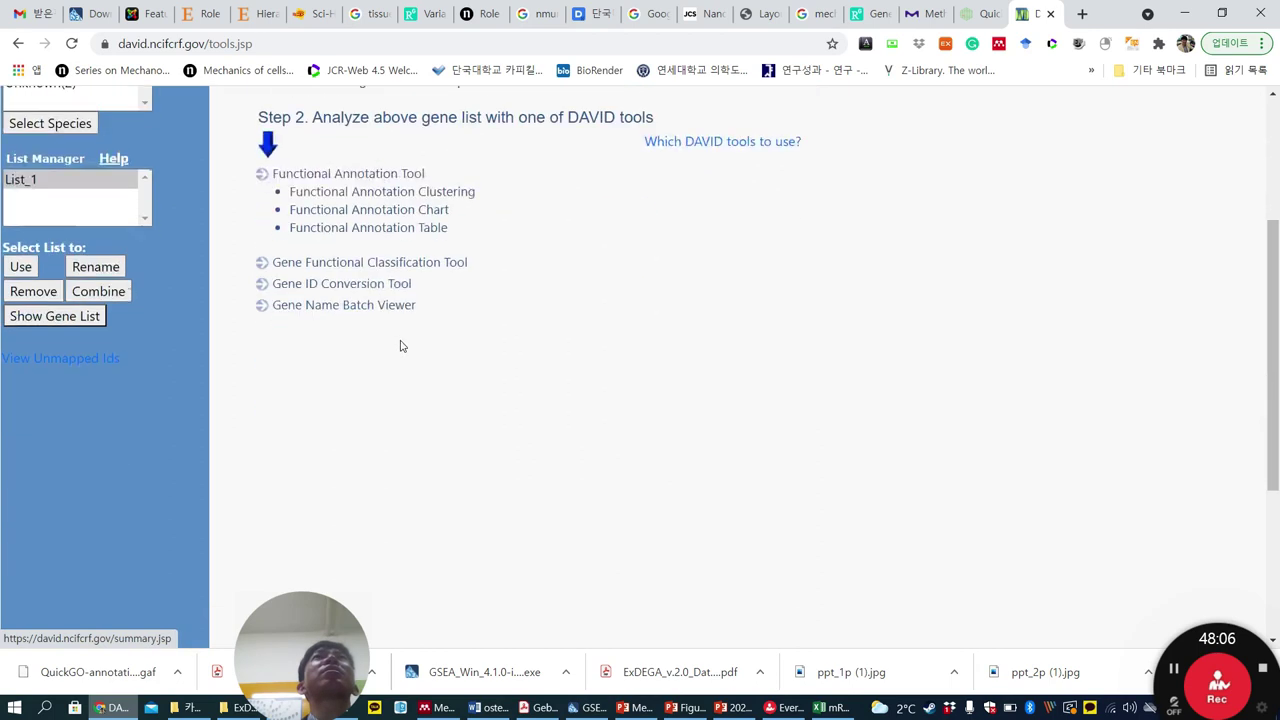
click(353, 175)
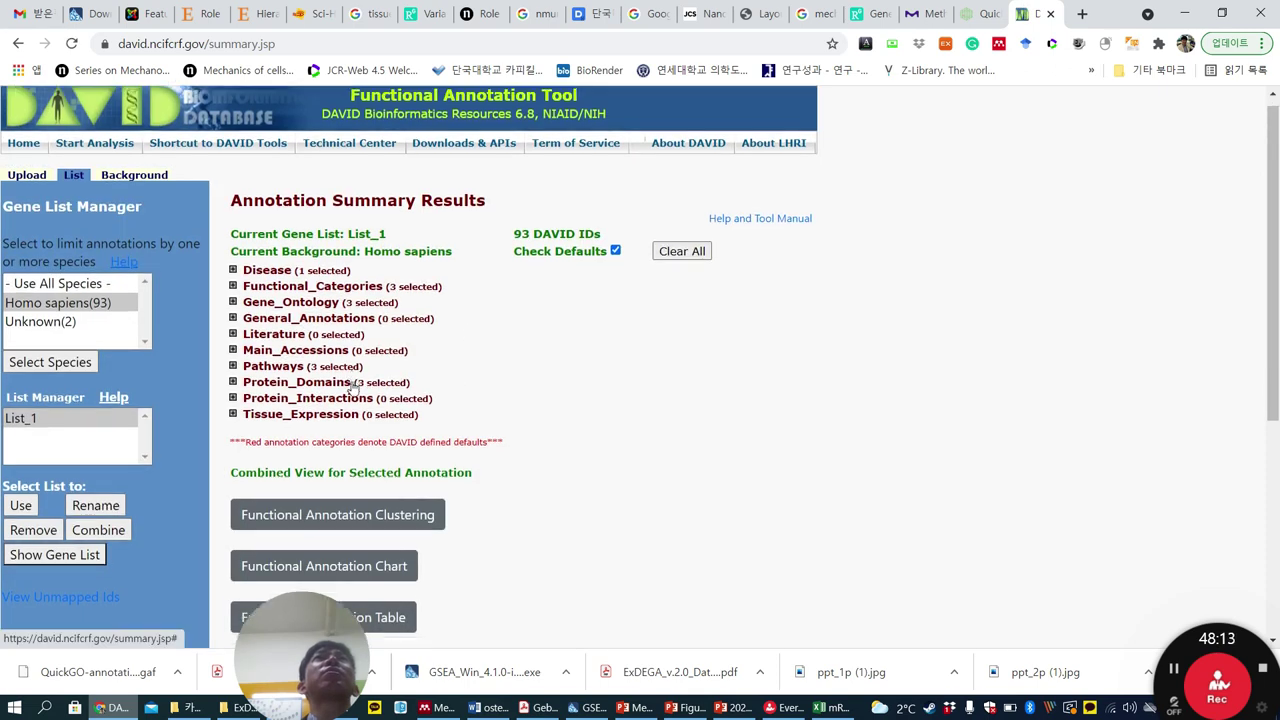
Expand the Disease annotation category, view the OMIM_DISEASE chart at full size, and close it.
scroll(290, 290, down, 2)
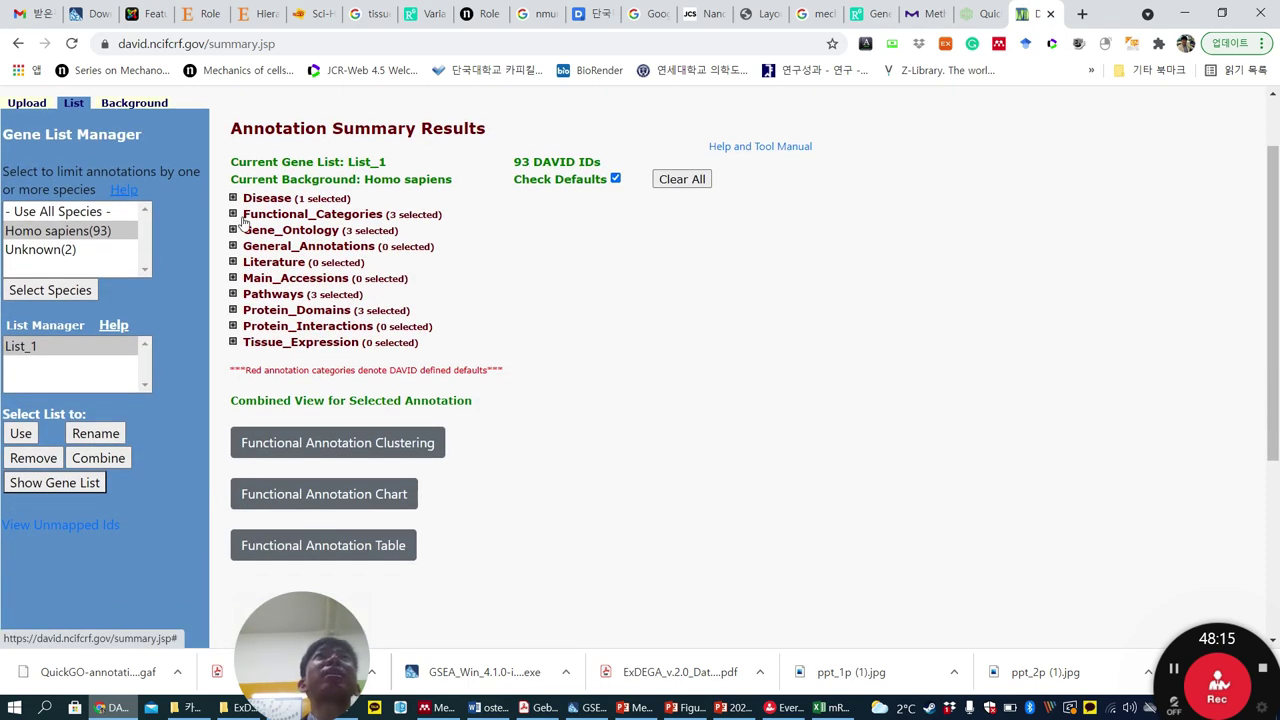
scroll(330, 305, up, 2)
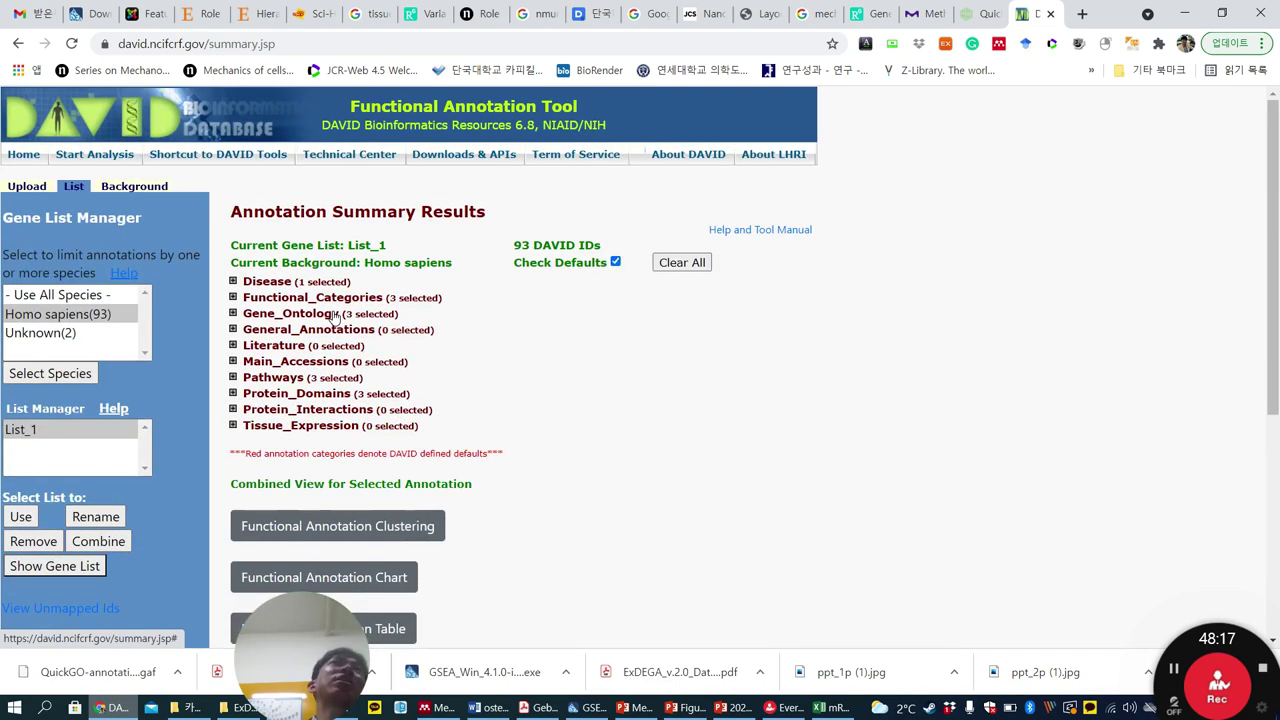
click(233, 281)
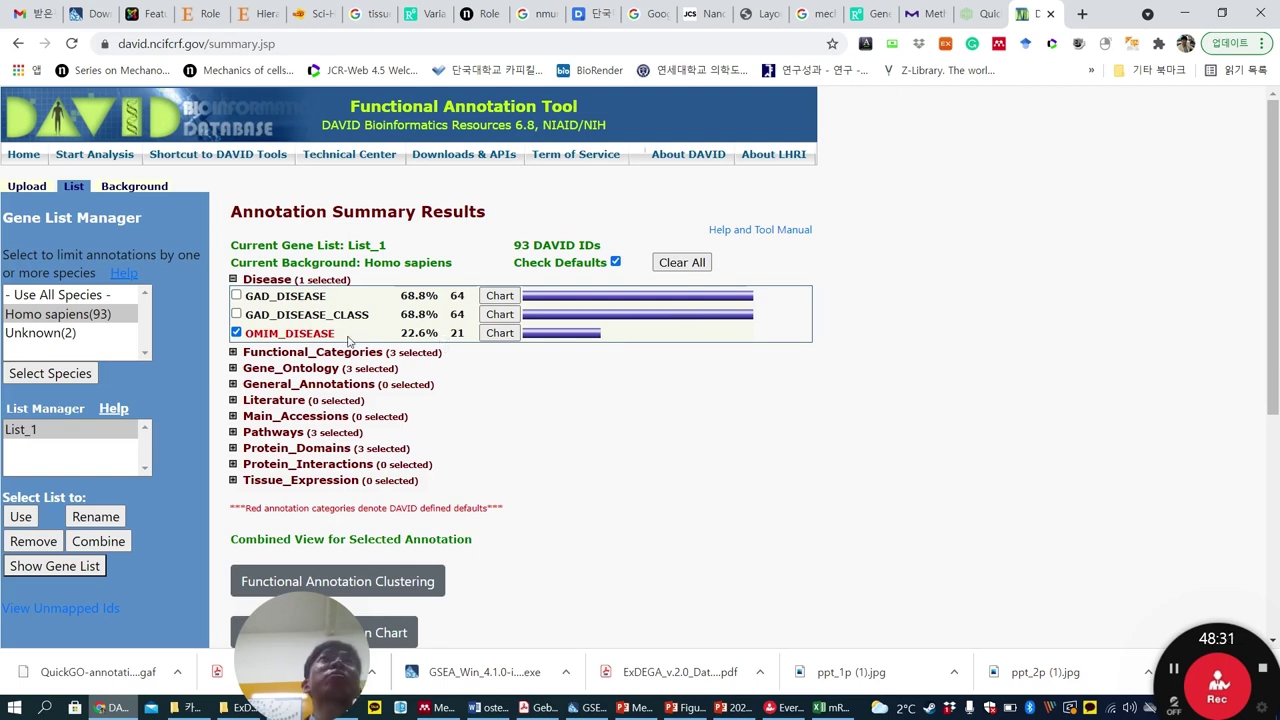
click(496, 334)
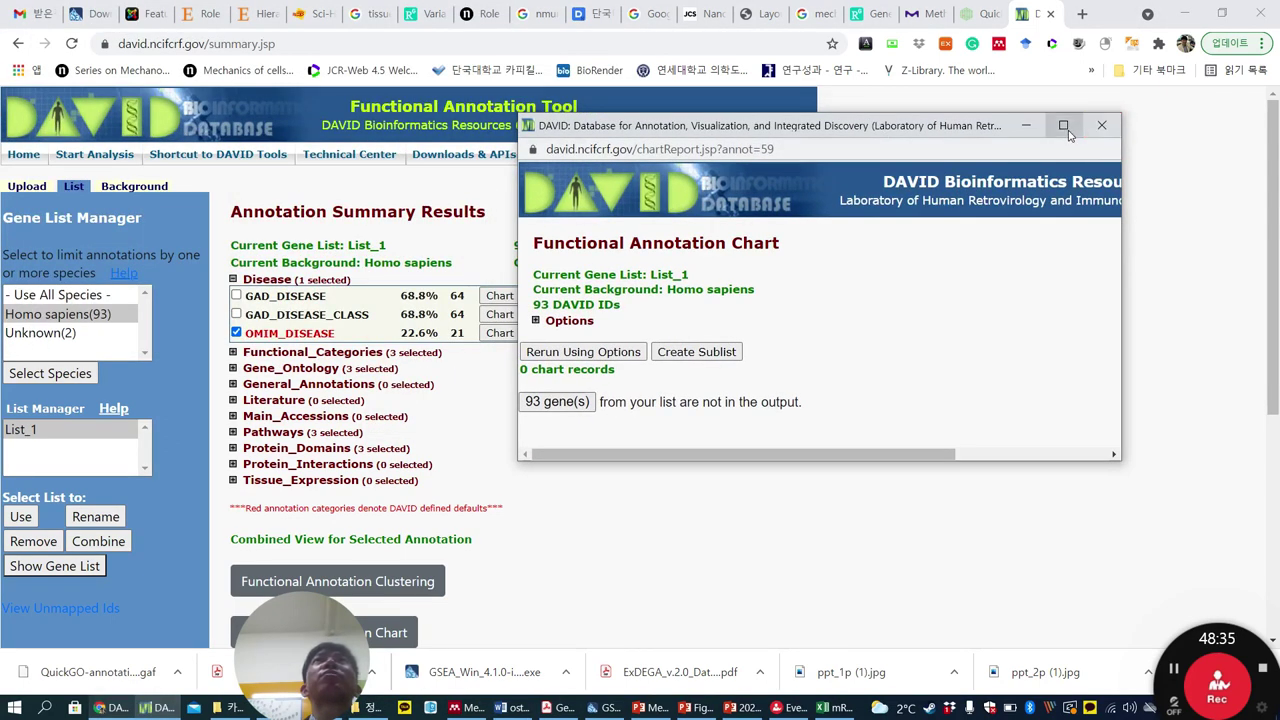
click(1063, 125)
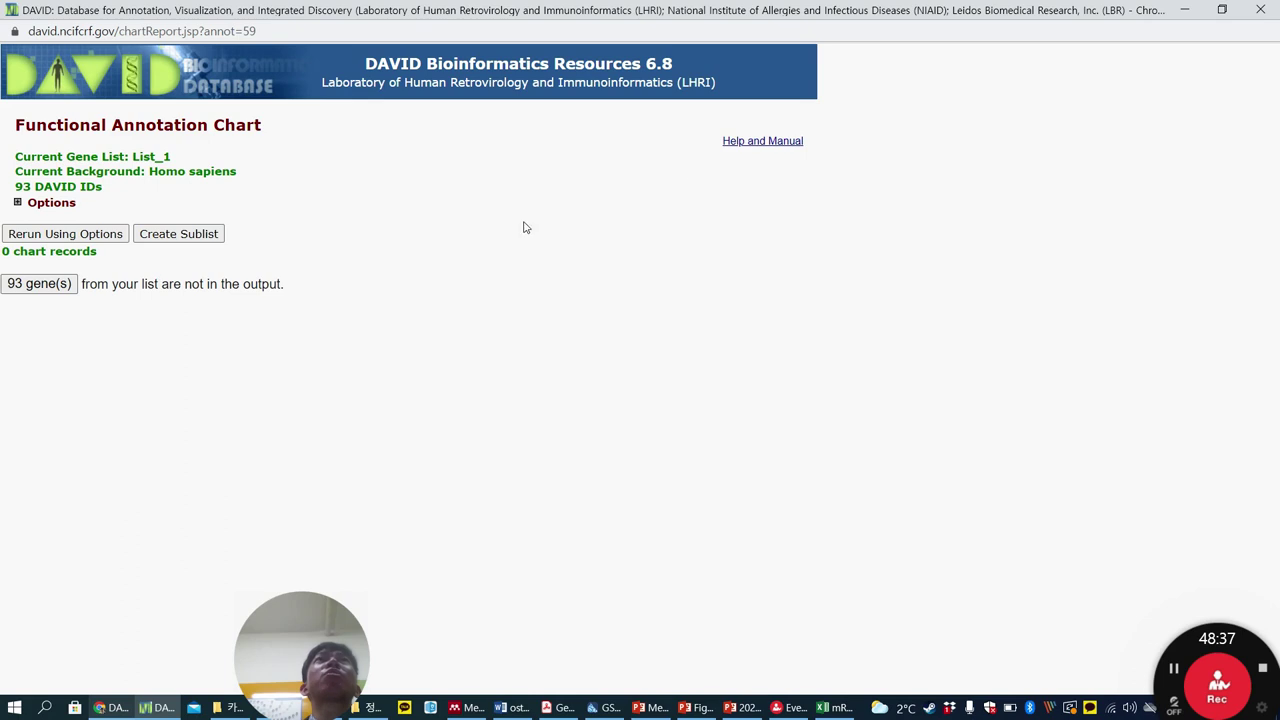
click(1260, 9)
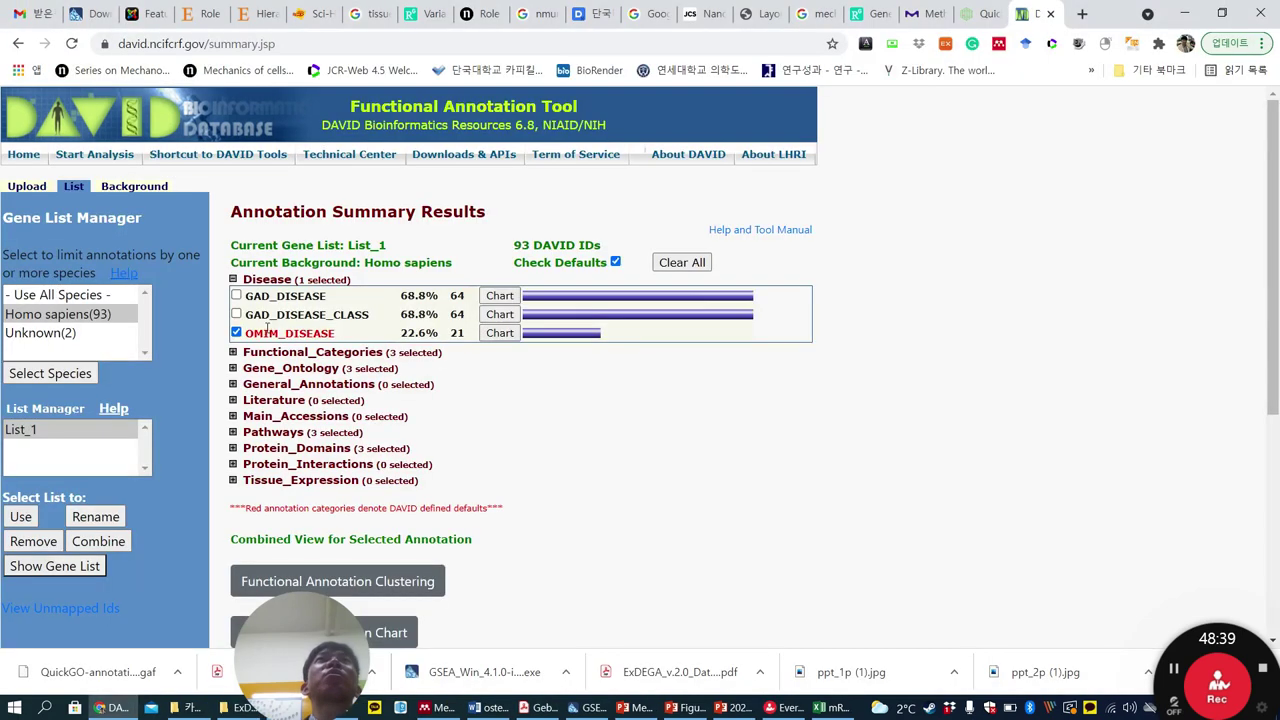
Open the GAD_DISEASE_CLASS functional annotation chart and enlarge its window to show the chart records.
click(497, 316)
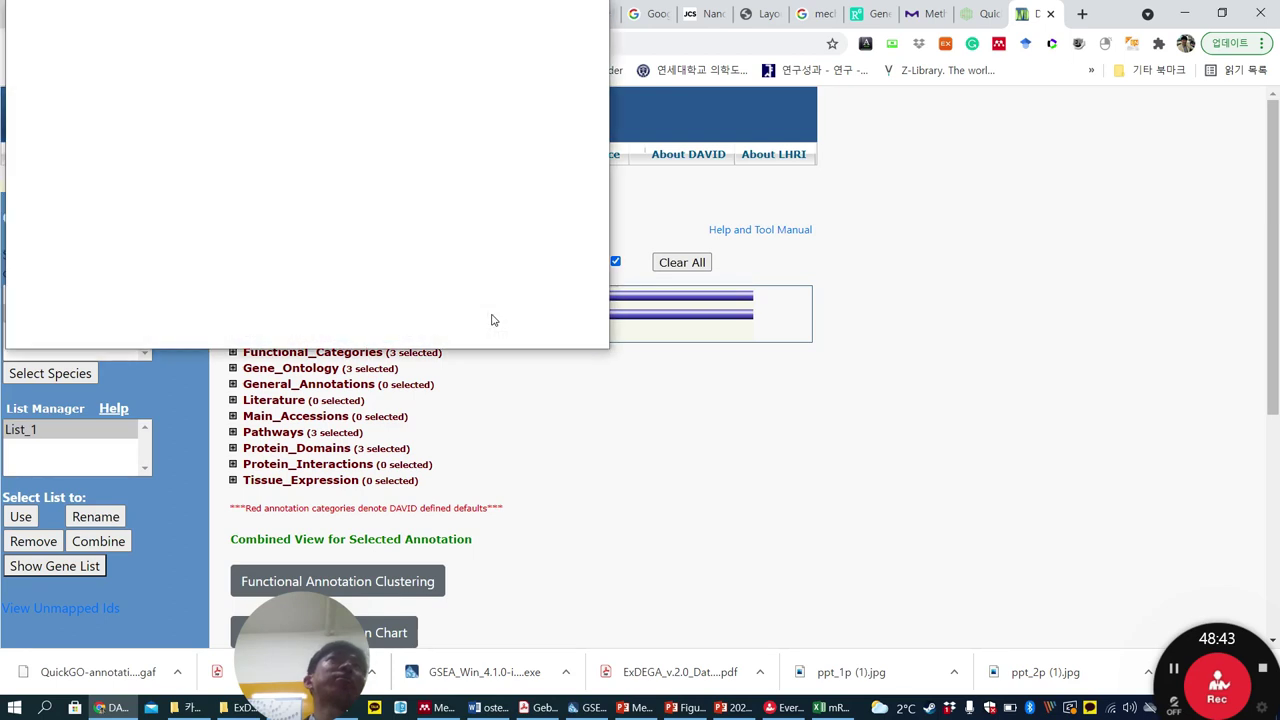
drag(605, 350, 748, 446)
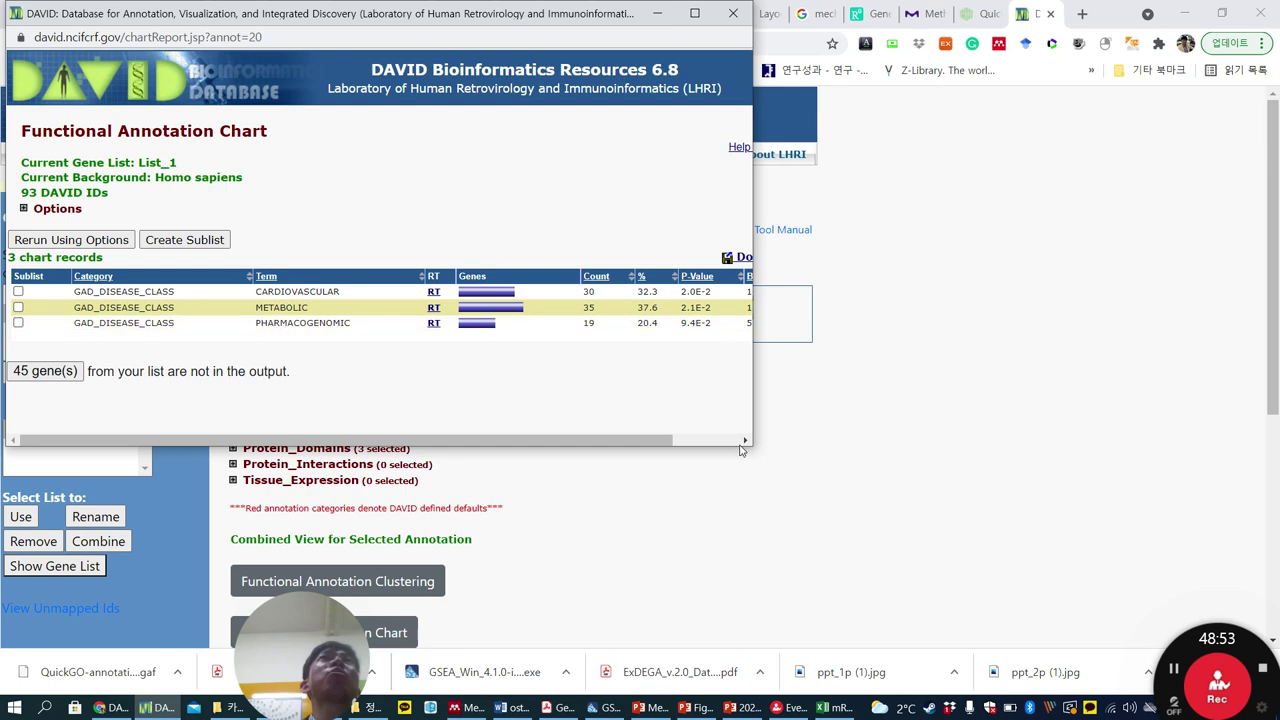
Widen the GAD_DISEASE_CLASS chart window to show all its columns, then close the chart.
drag(749, 443, 969, 516)
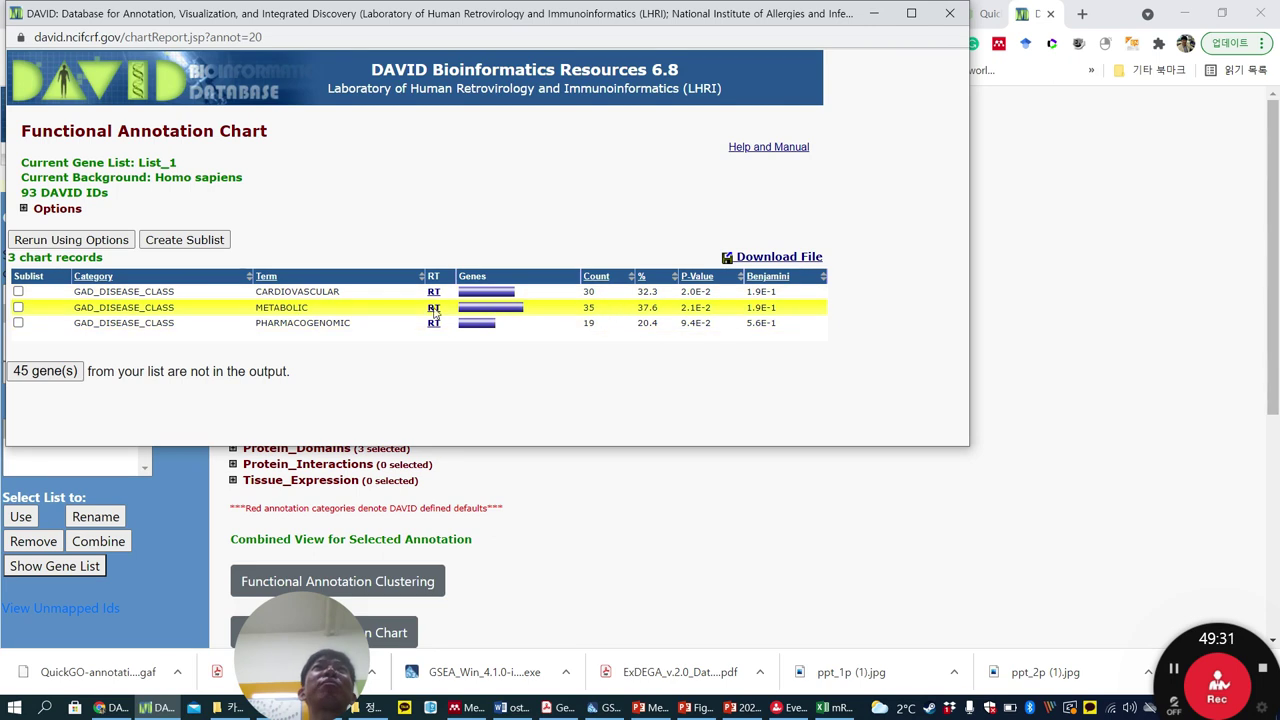
click(949, 13)
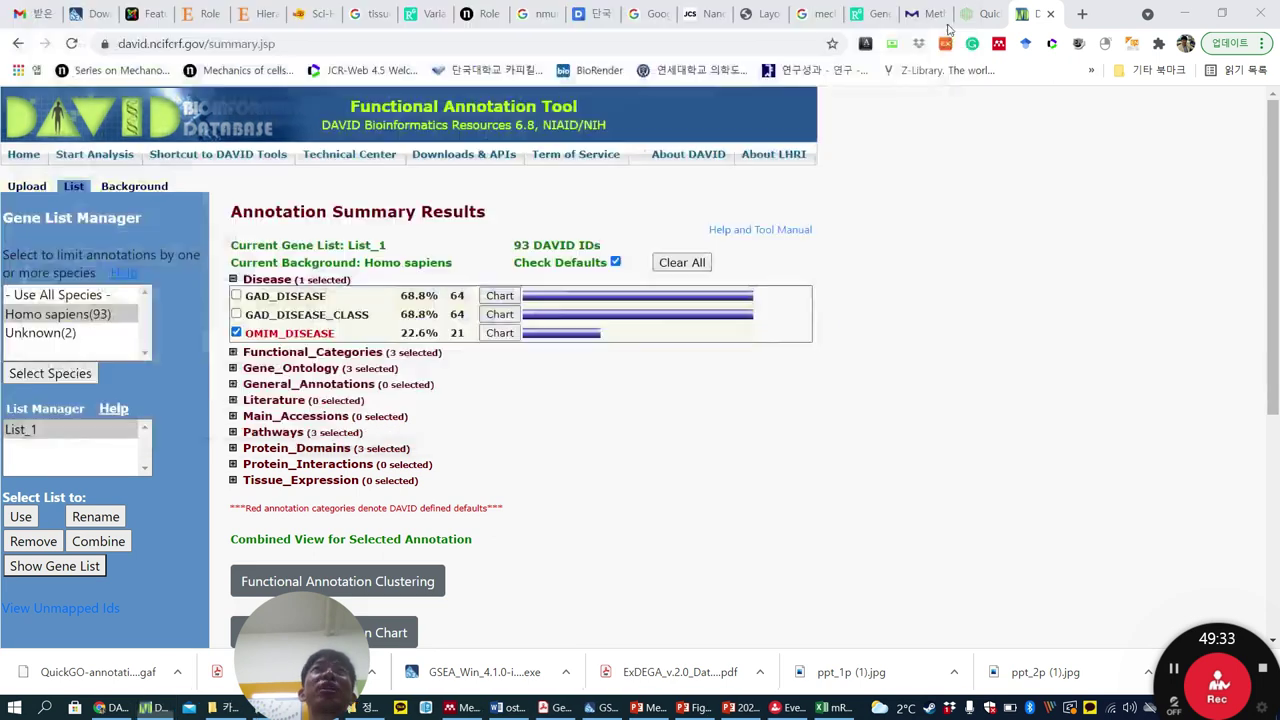
Expand the Functional_Categories annotation category and open the UP_KEYWORDS chart in an enlarged window.
click(232, 352)
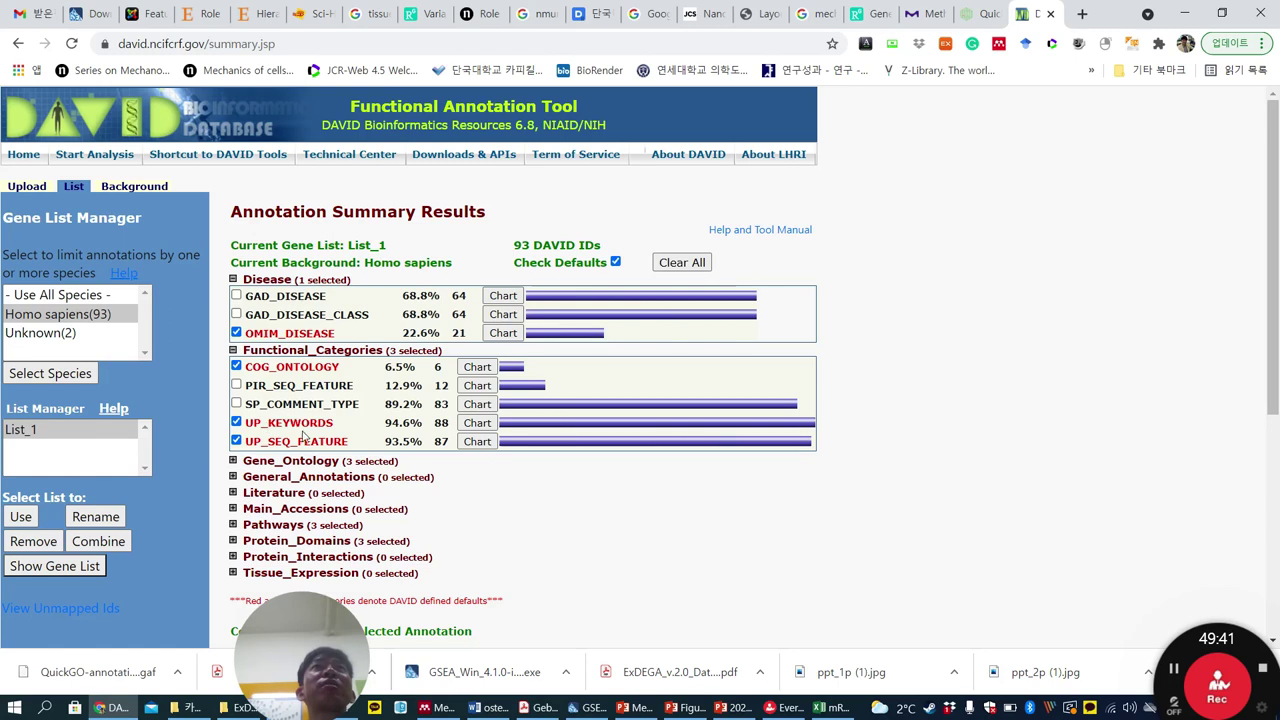
click(477, 441)
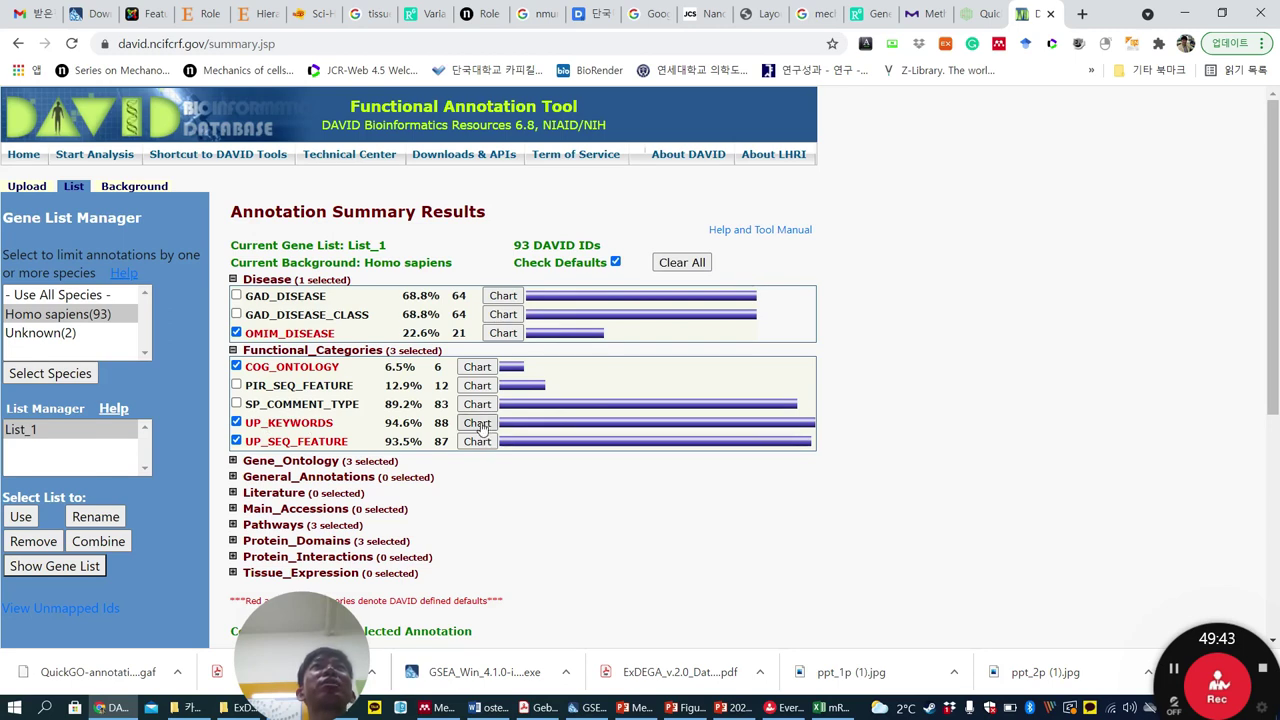
drag(607, 348, 936, 540)
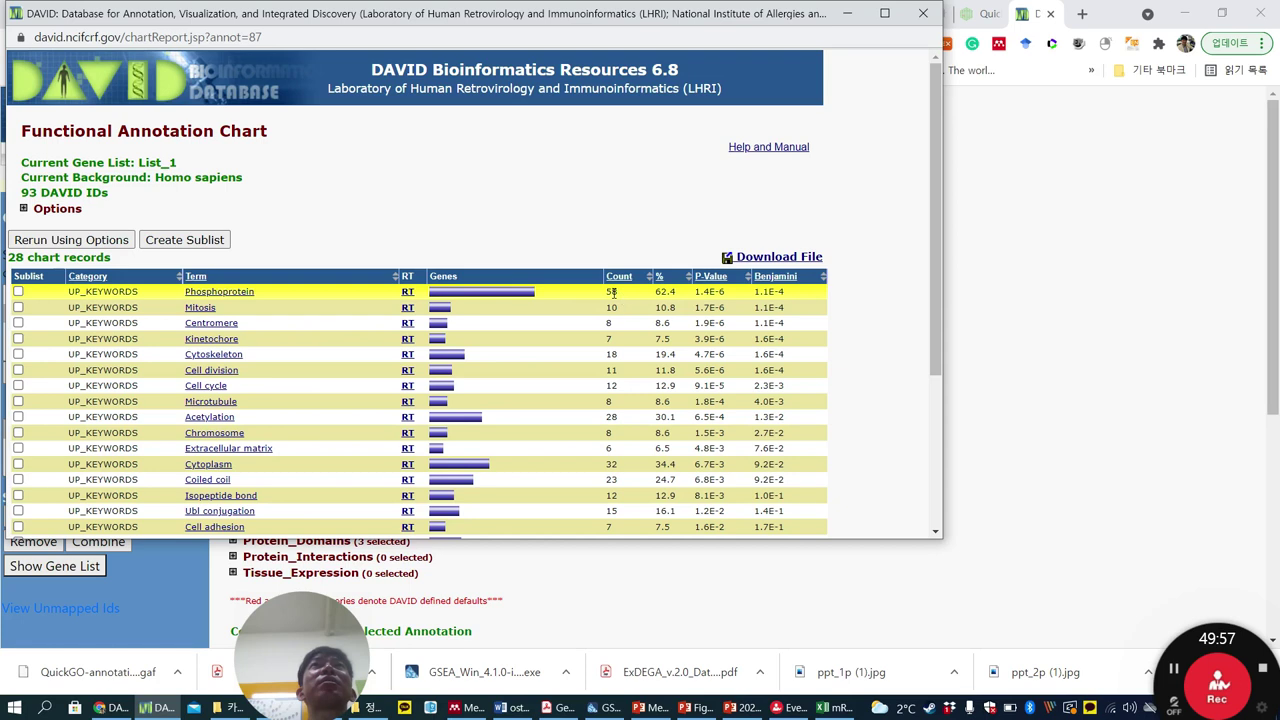
Open the gene report for the Phosphoprotein keyword, look through its gene records, and return to the Annotation Summary Results.
click(512, 293)
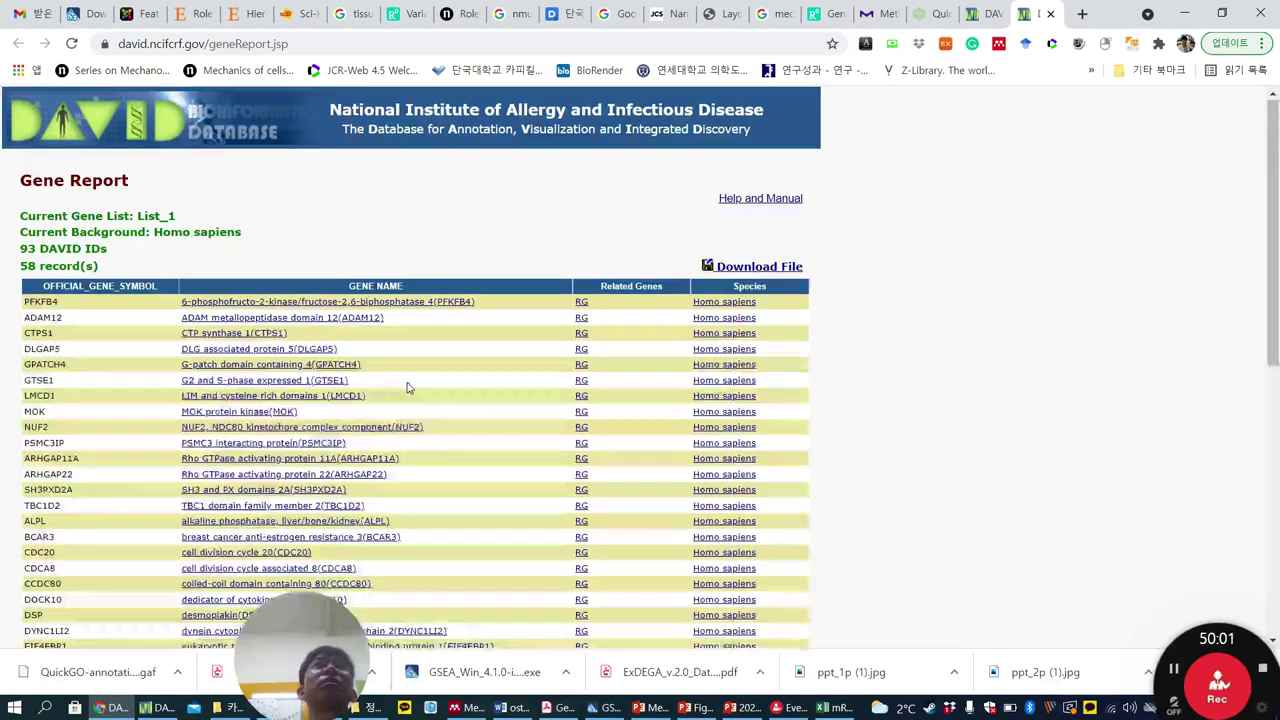
scroll(325, 572, down, 2)
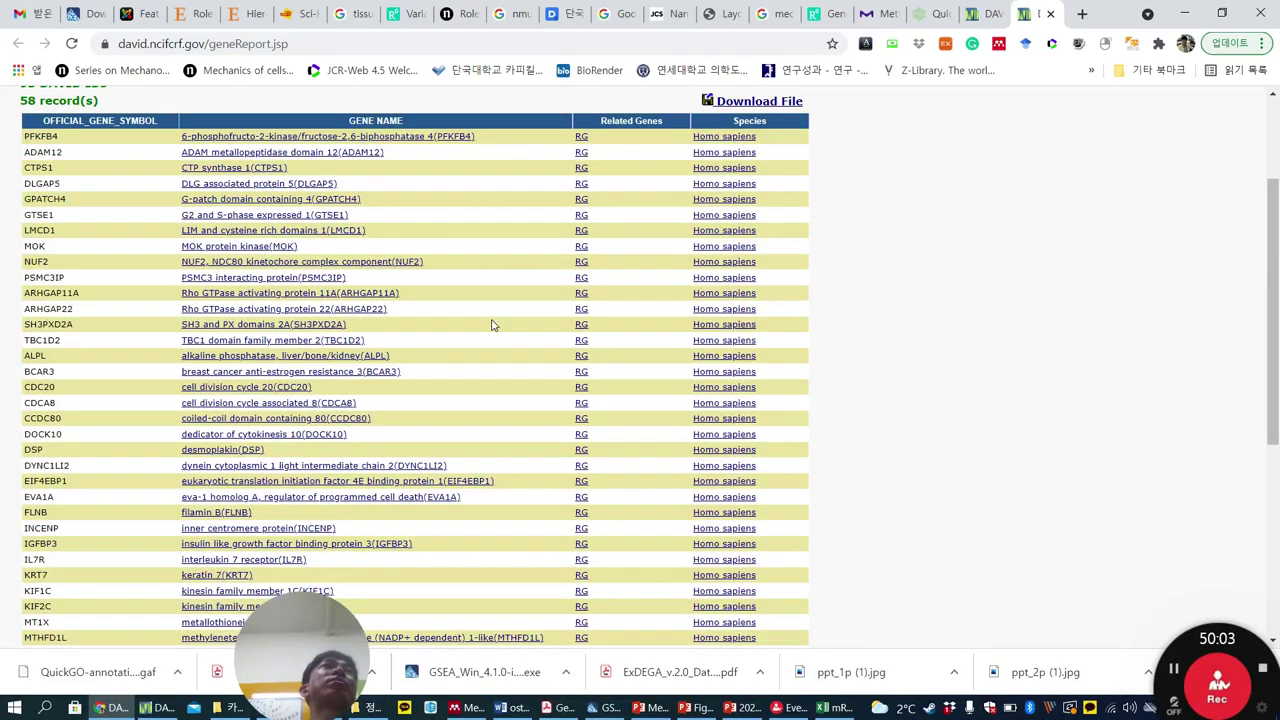
scroll(416, 512, down, 2)
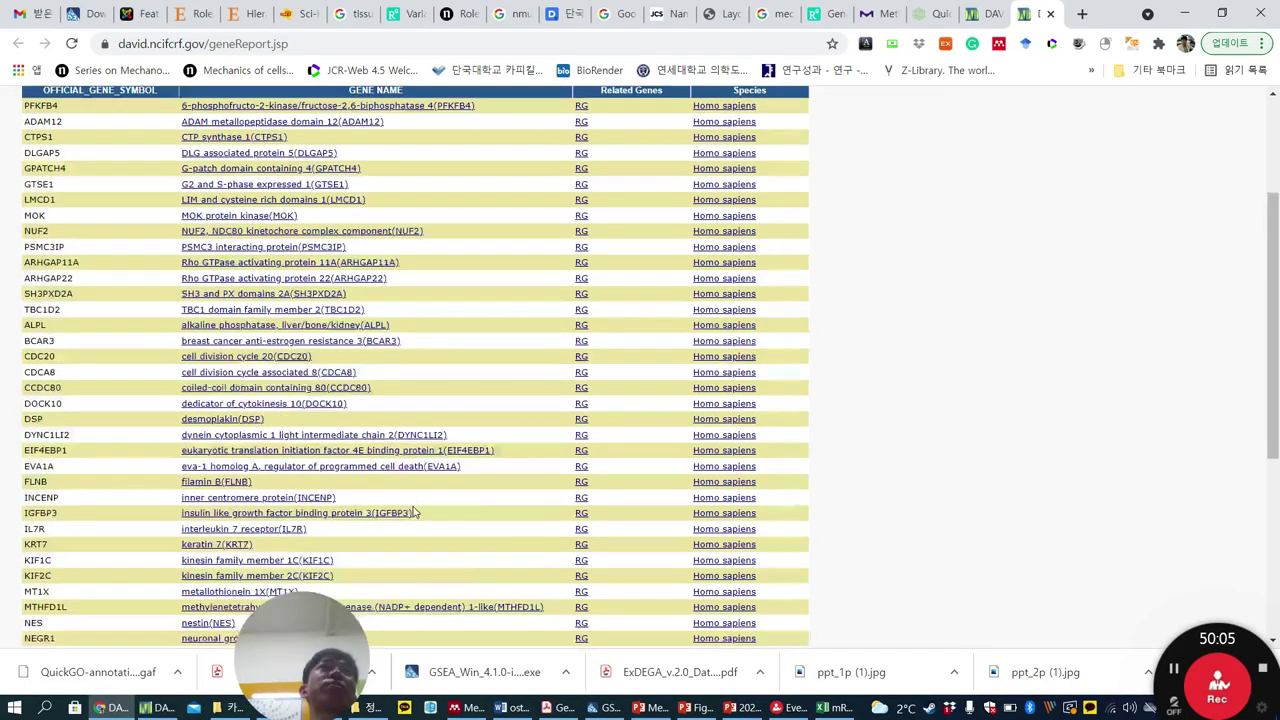
scroll(366, 514, down, 3)
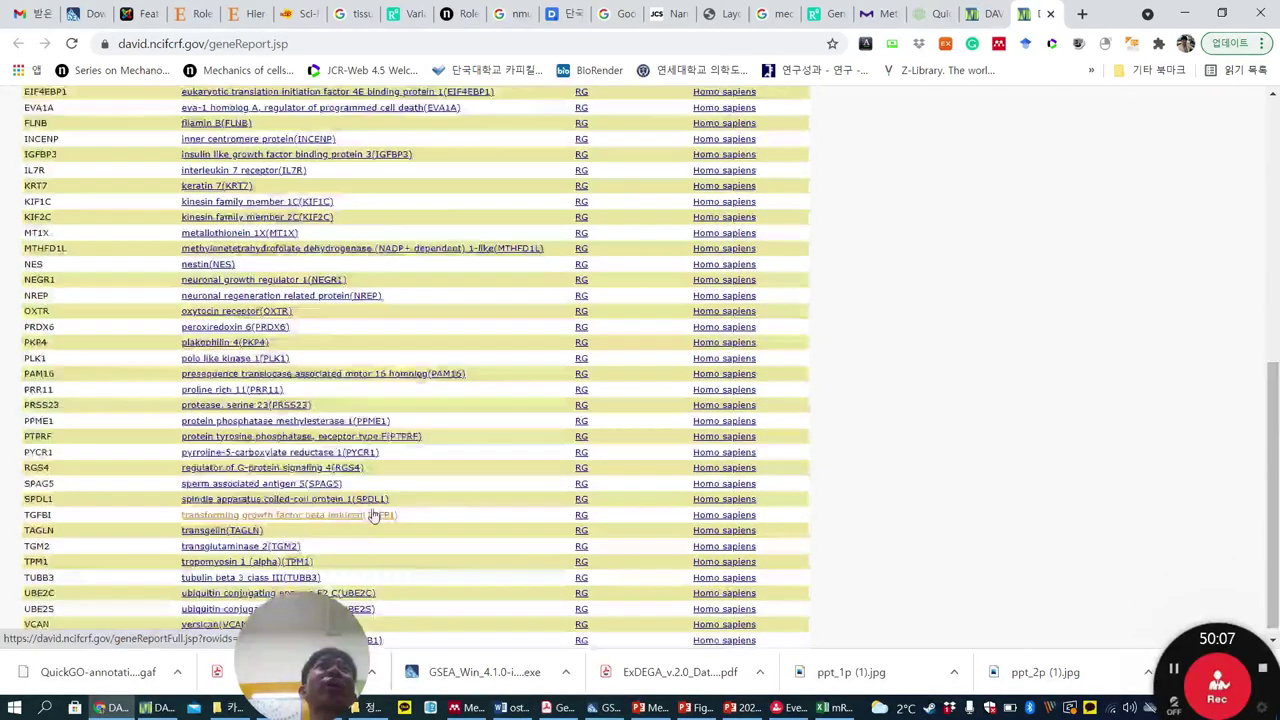
scroll(372, 514, up, 7)
click(985, 14)
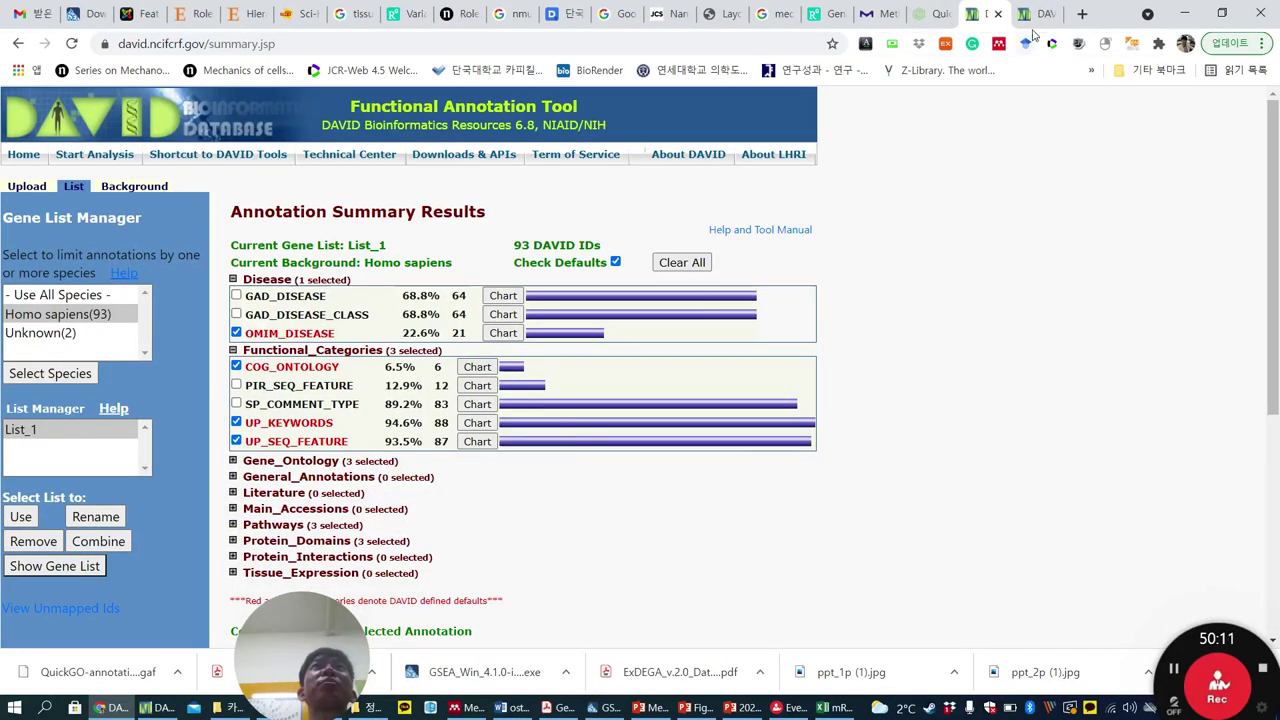
View the UP_SEQ_FEATURE functional annotation chart in a window enlarged to show all records, and close it.
click(478, 442)
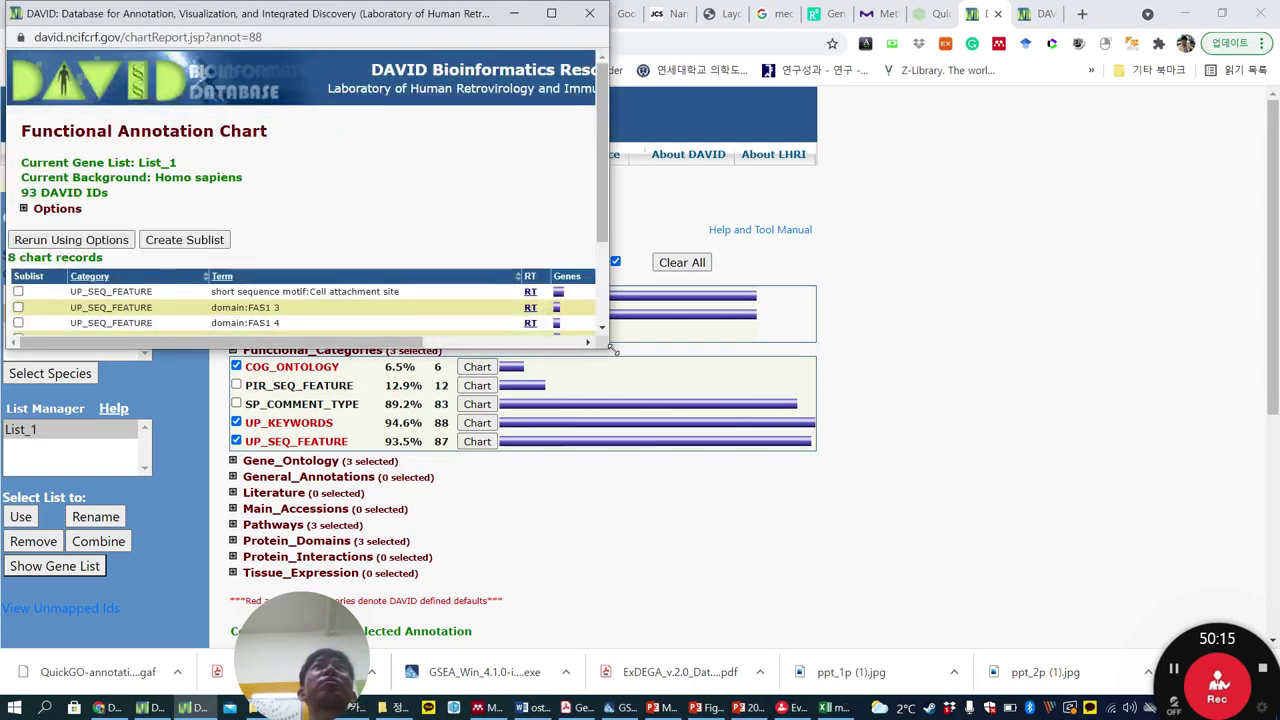
drag(608, 346, 884, 531)
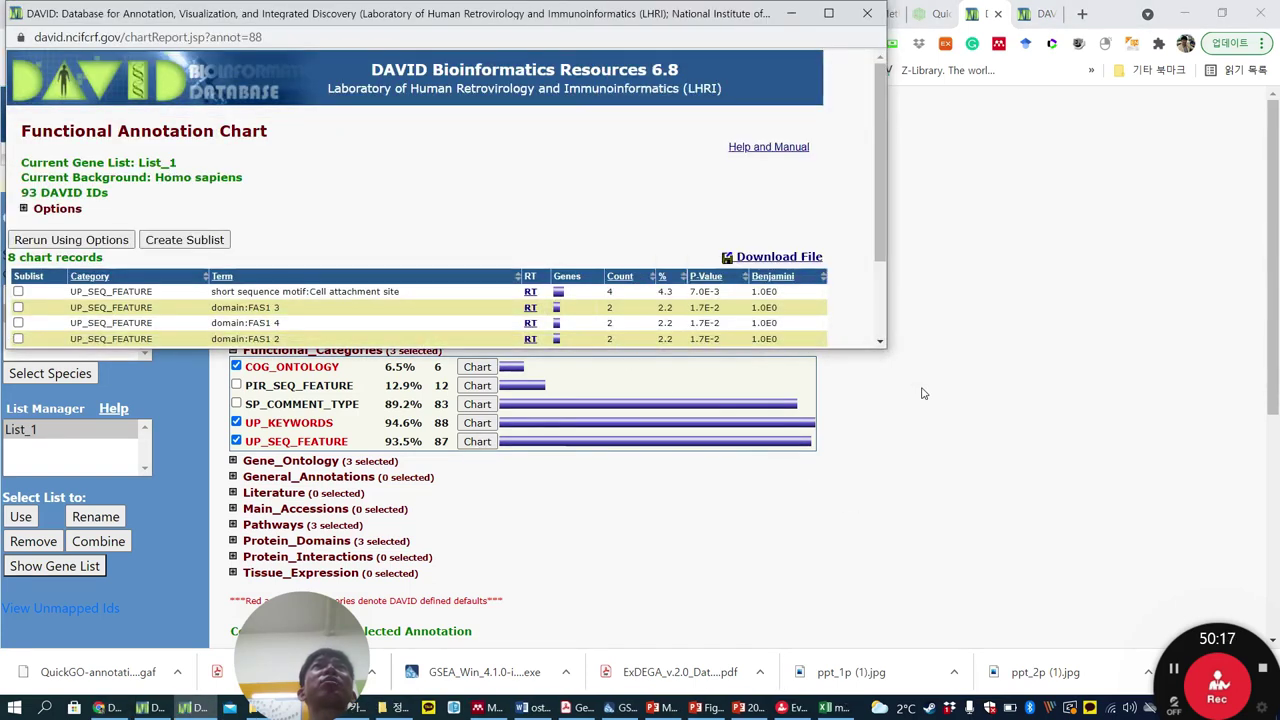
drag(886, 348, 984, 540)
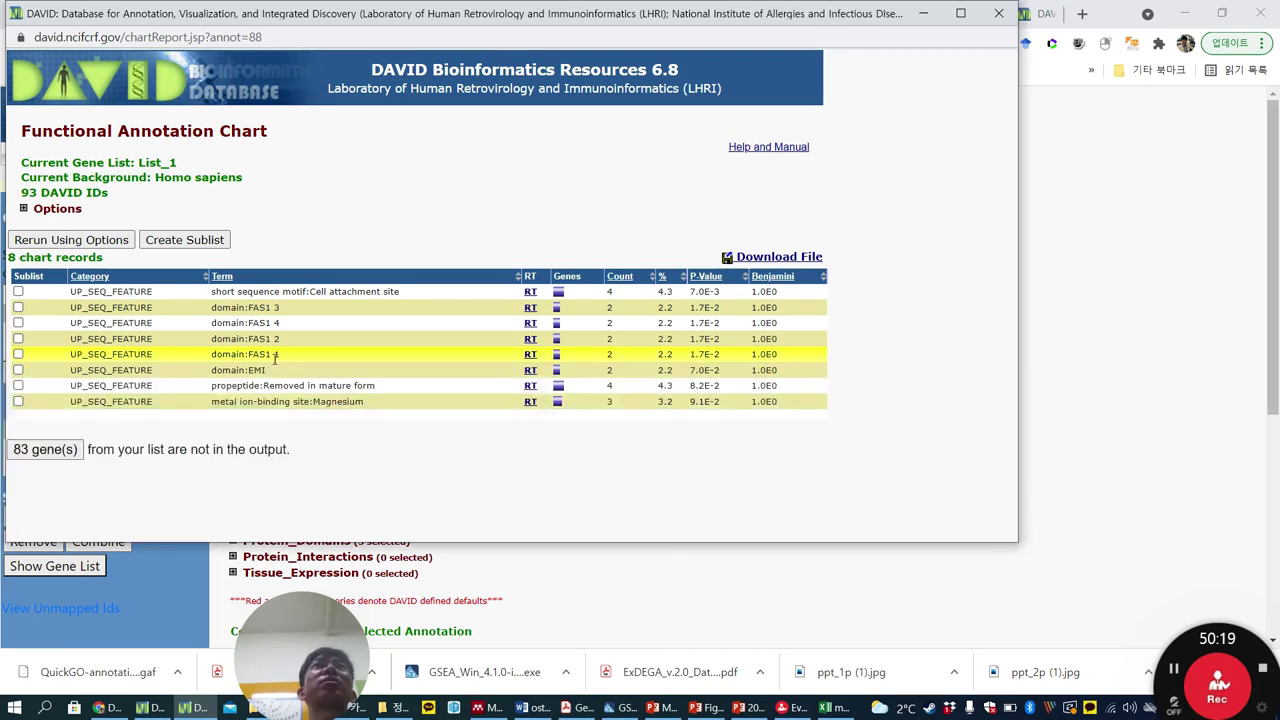
click(1000, 14)
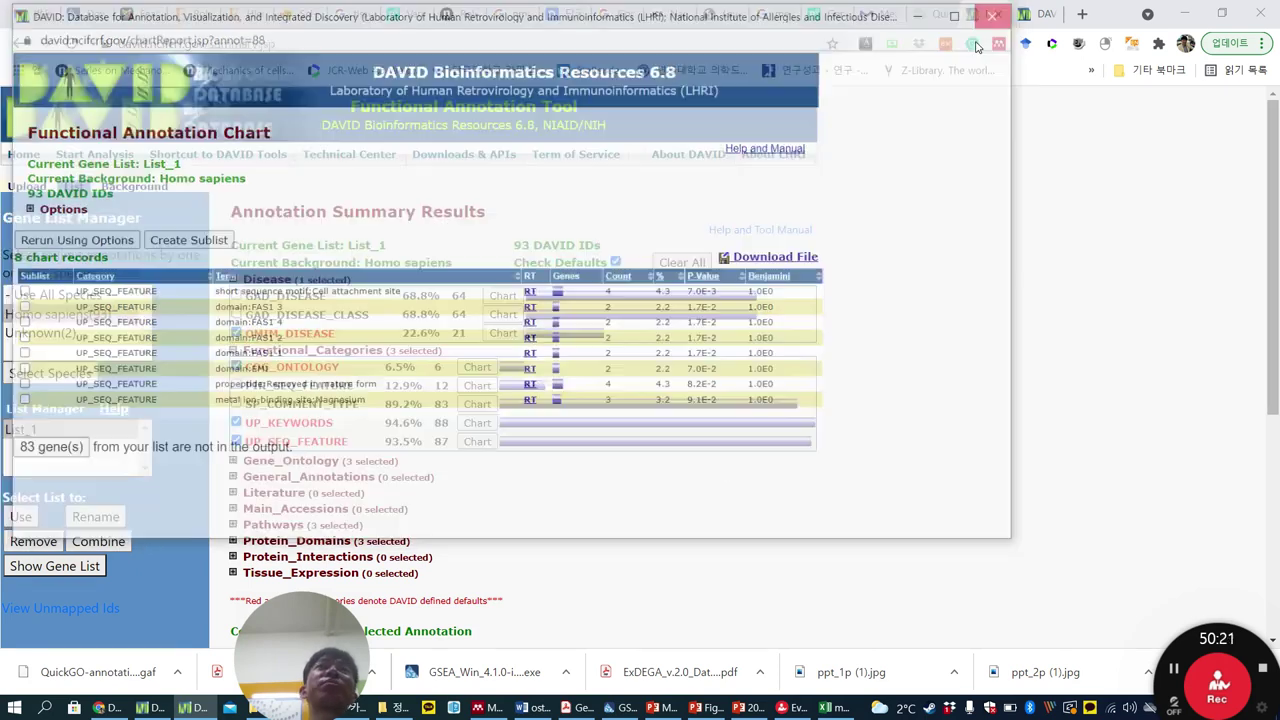
Expand the Gene_Ontology annotation category and look through its BP, CC and MF term entries.
scroll(514, 401, down, 1)
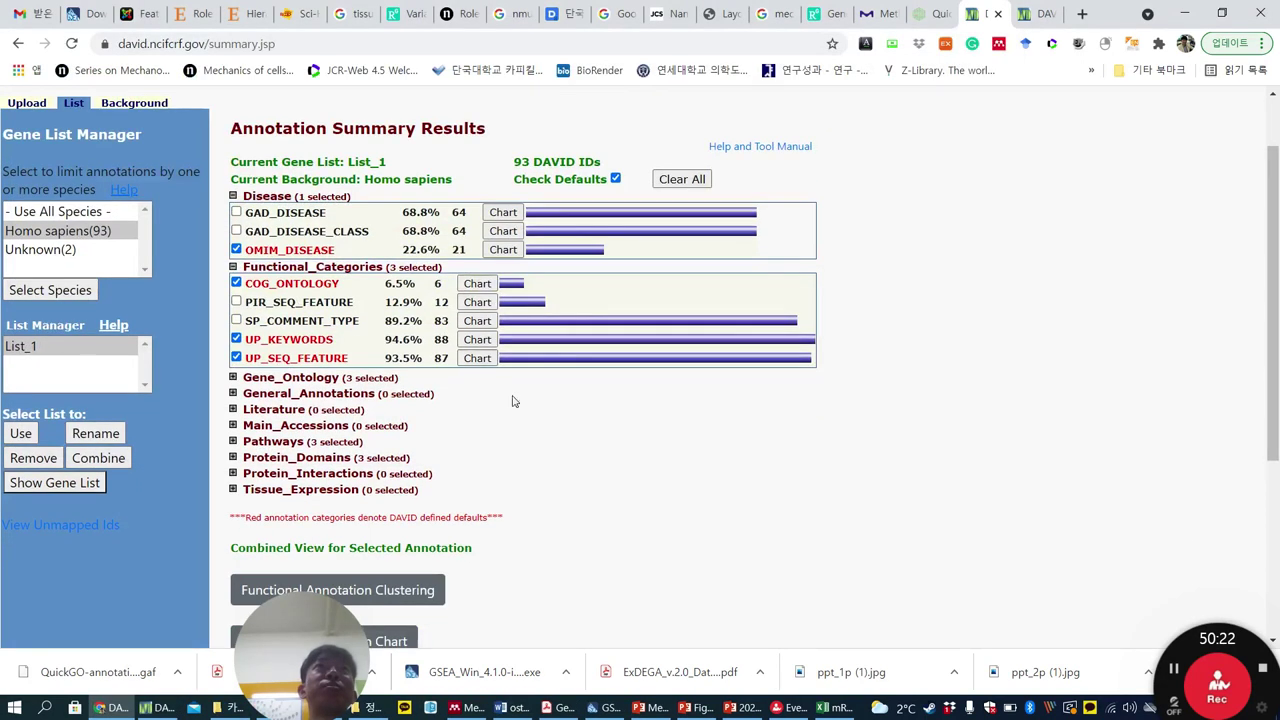
click(240, 380)
scroll(760, 472, down, 1)
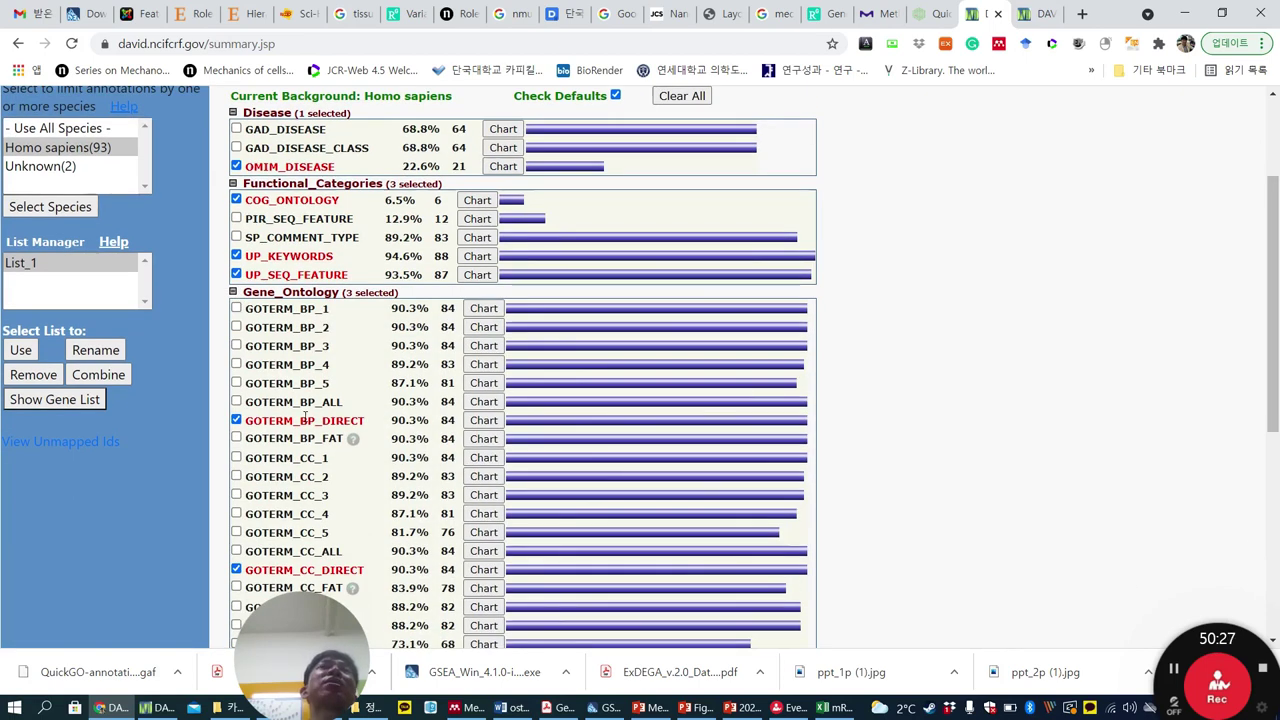
scroll(305, 420, down, 2)
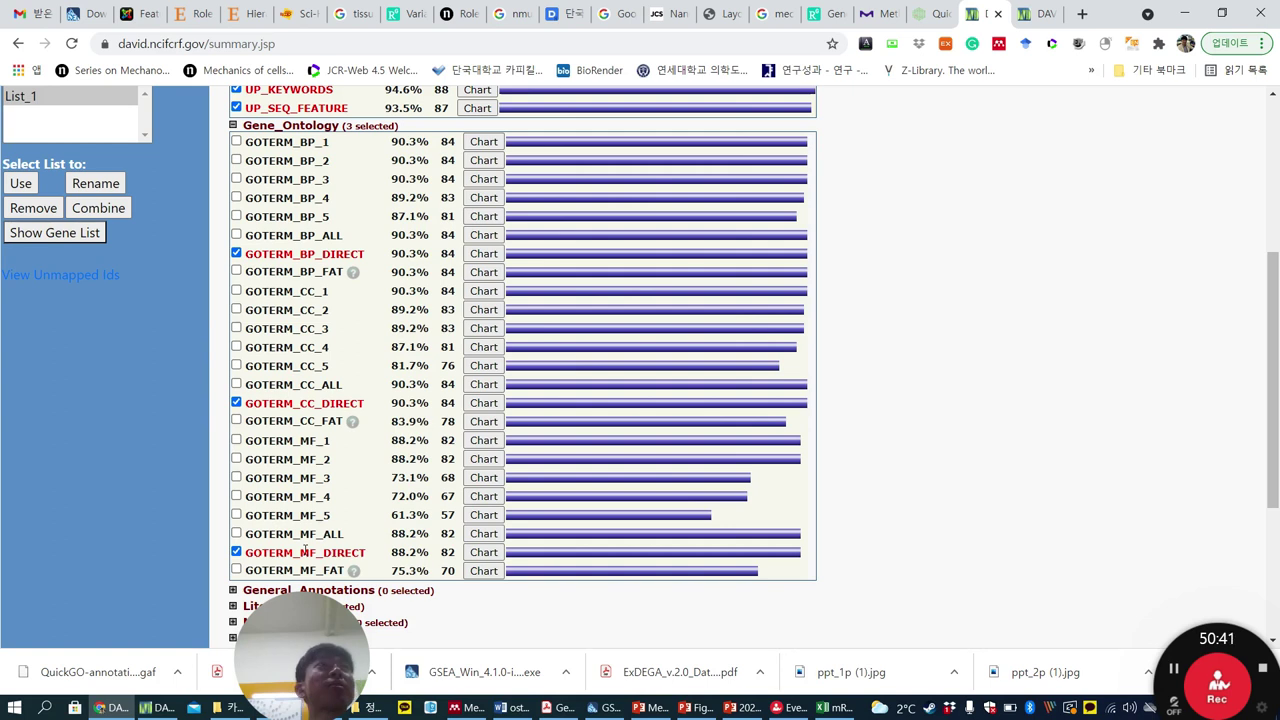
scroll(304, 548, up, 3)
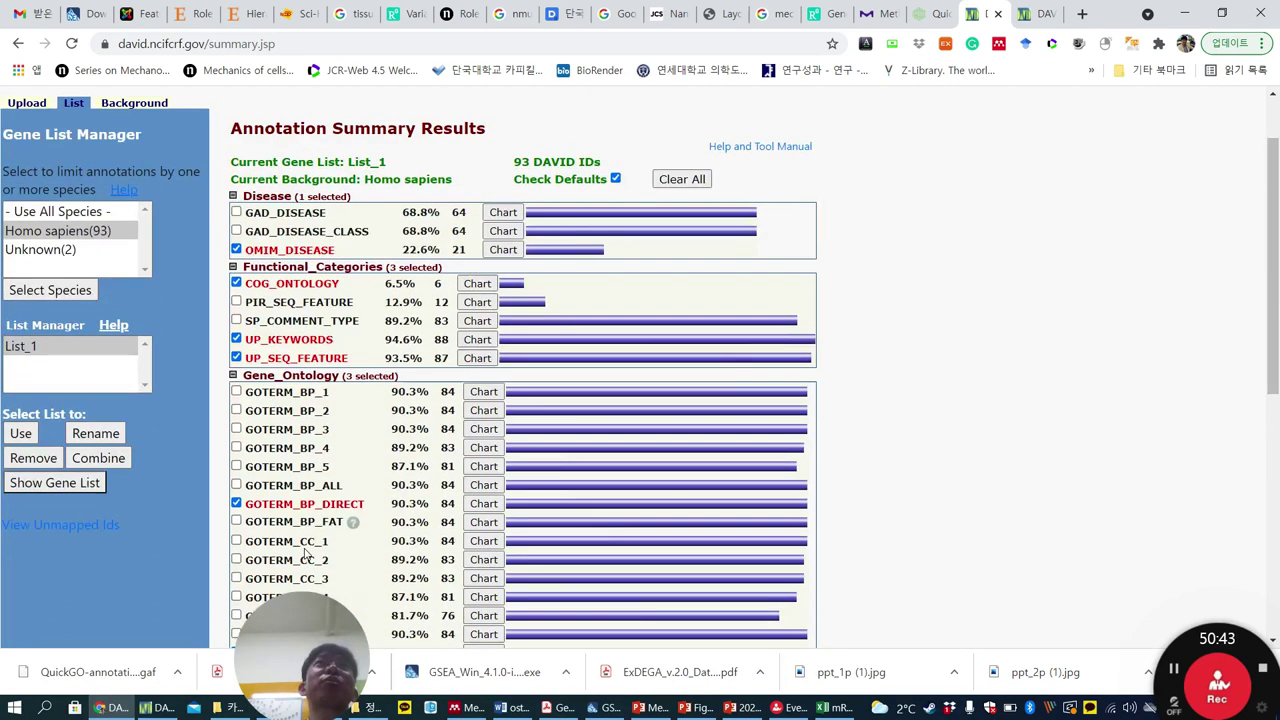
scroll(304, 522, down, 1)
scroll(304, 522, down, 1)
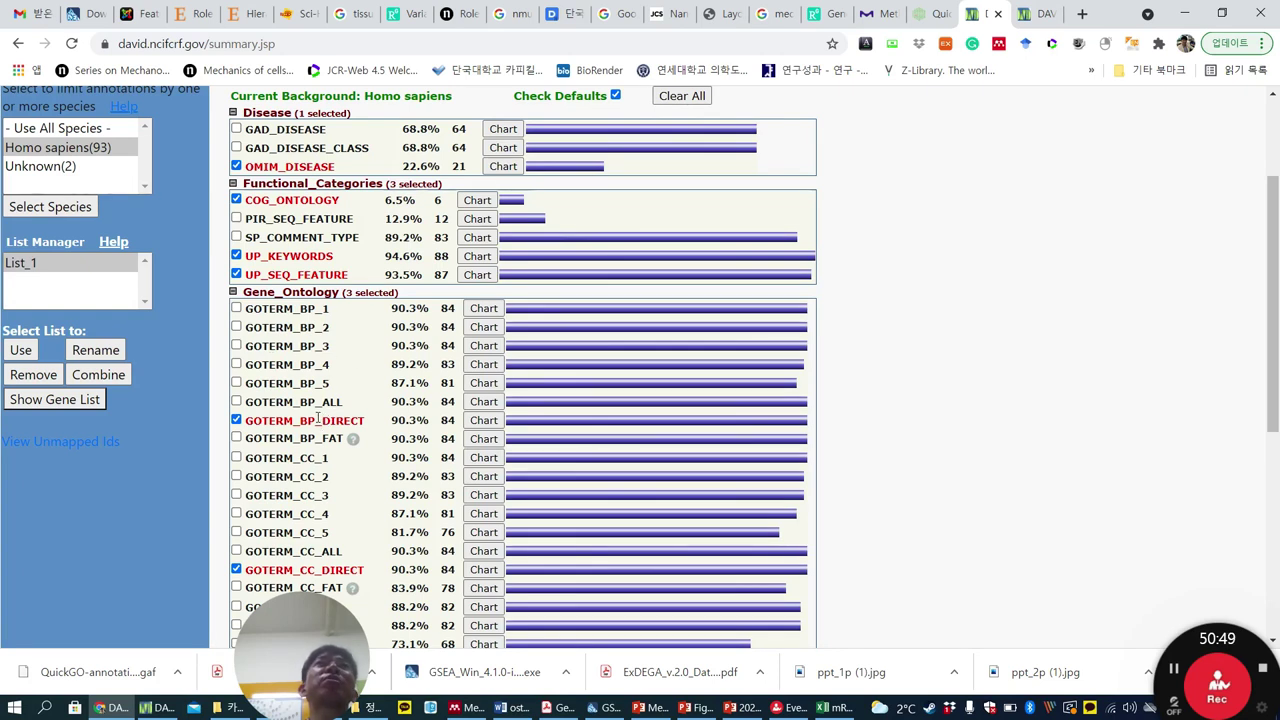
Open the GOTERM_BP_DIRECT chart at full size with enlarged text, examine its biological process terms, and close it.
click(485, 422)
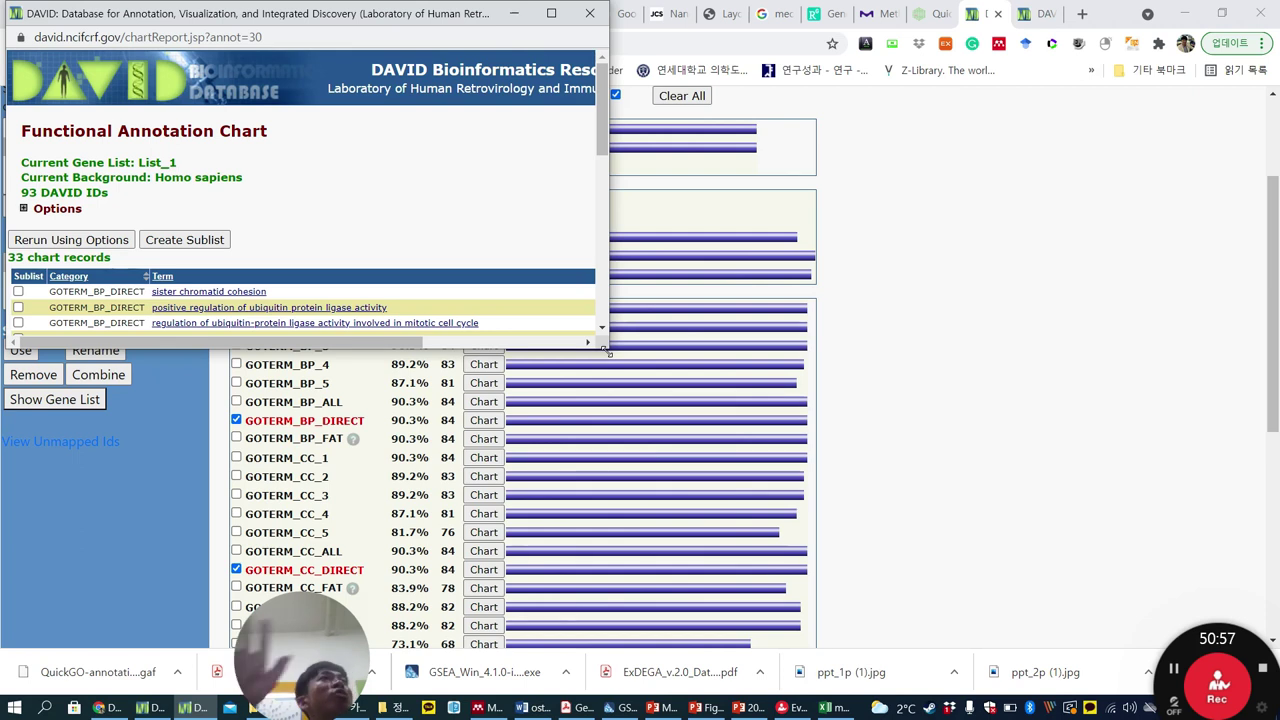
mouse_move(608, 352)
mouse_down()
mouse_move(793, 541)
mouse_move(1036, 607)
mouse_up()
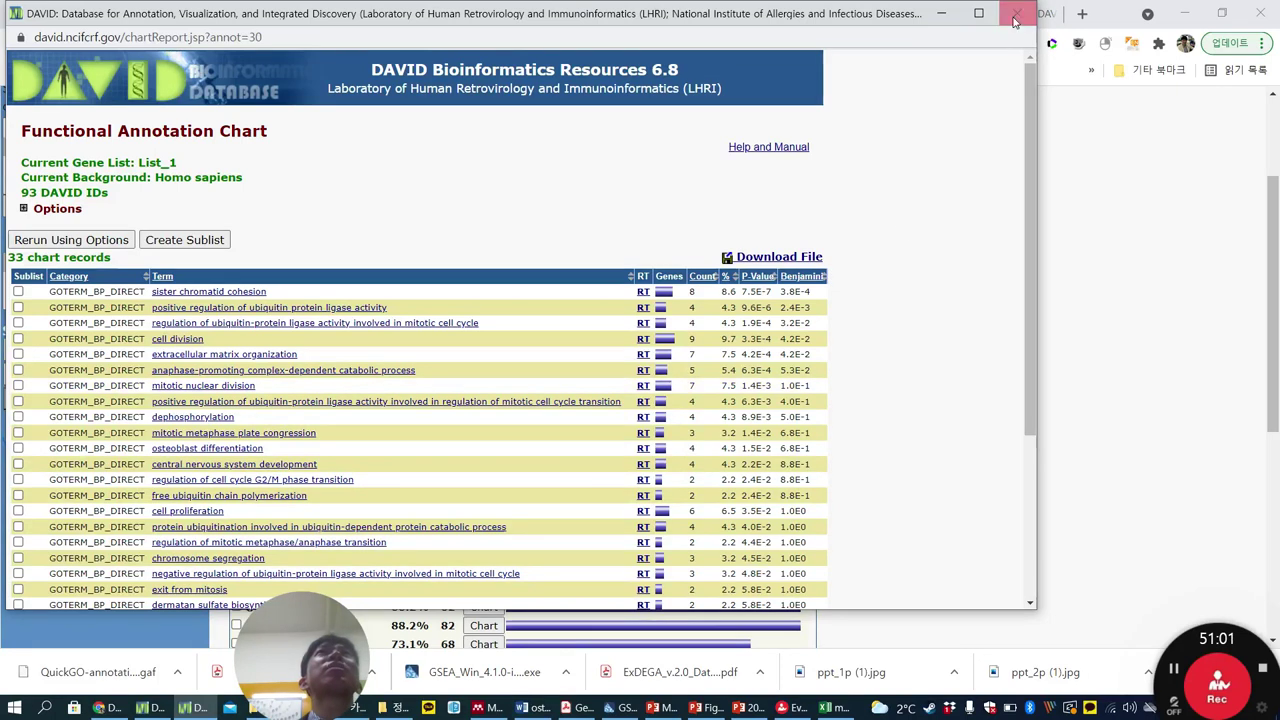
click(978, 13)
key(ctrl+plus)
key(ctrl+plus)
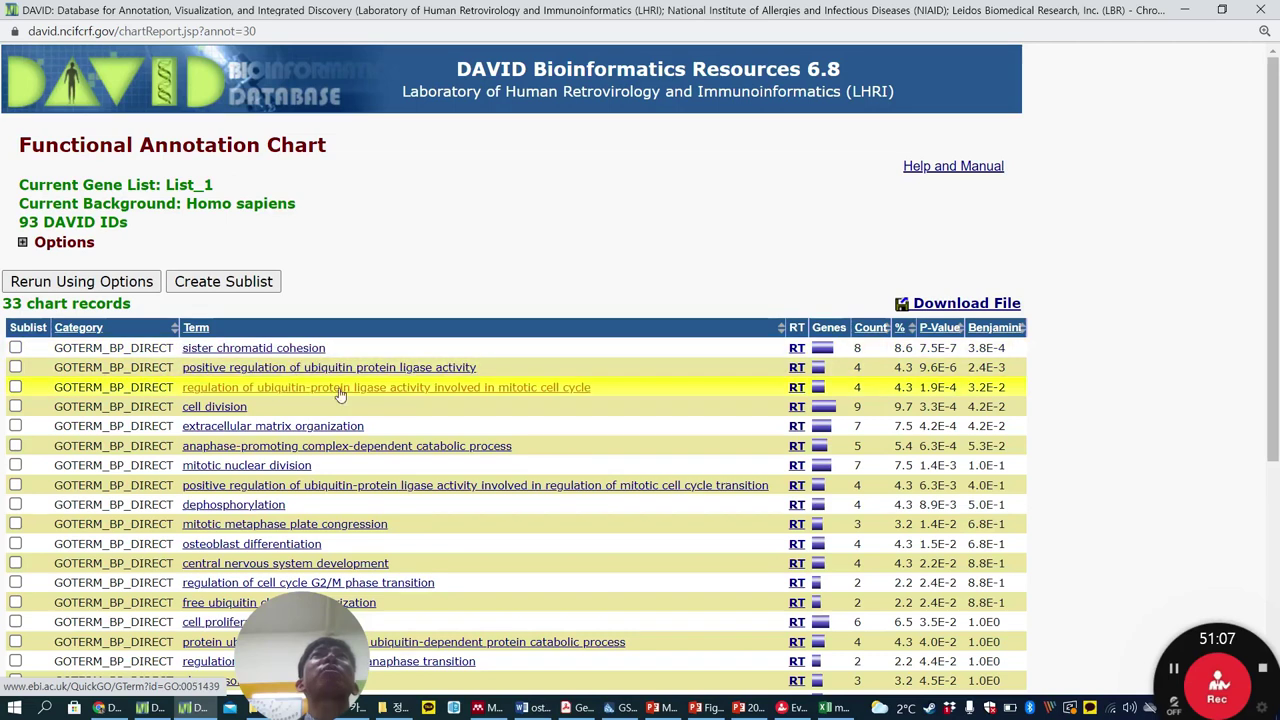
click(222, 430)
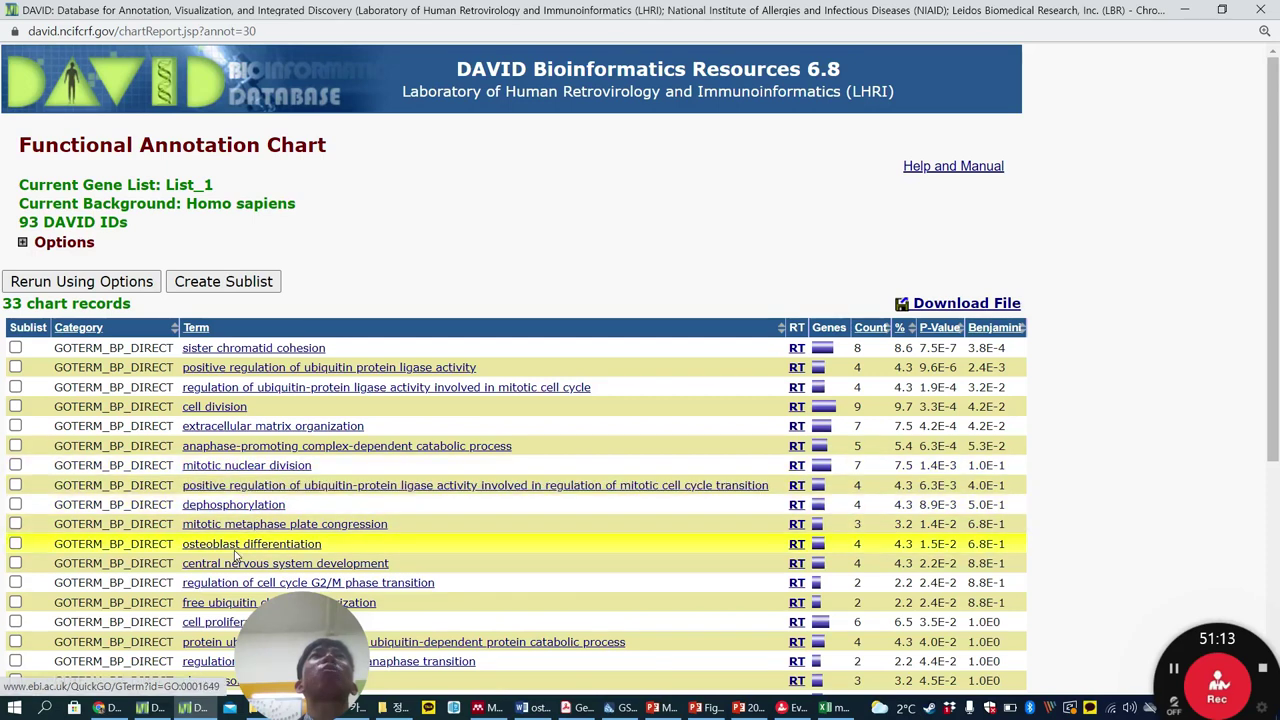
scroll(286, 559, down, 1)
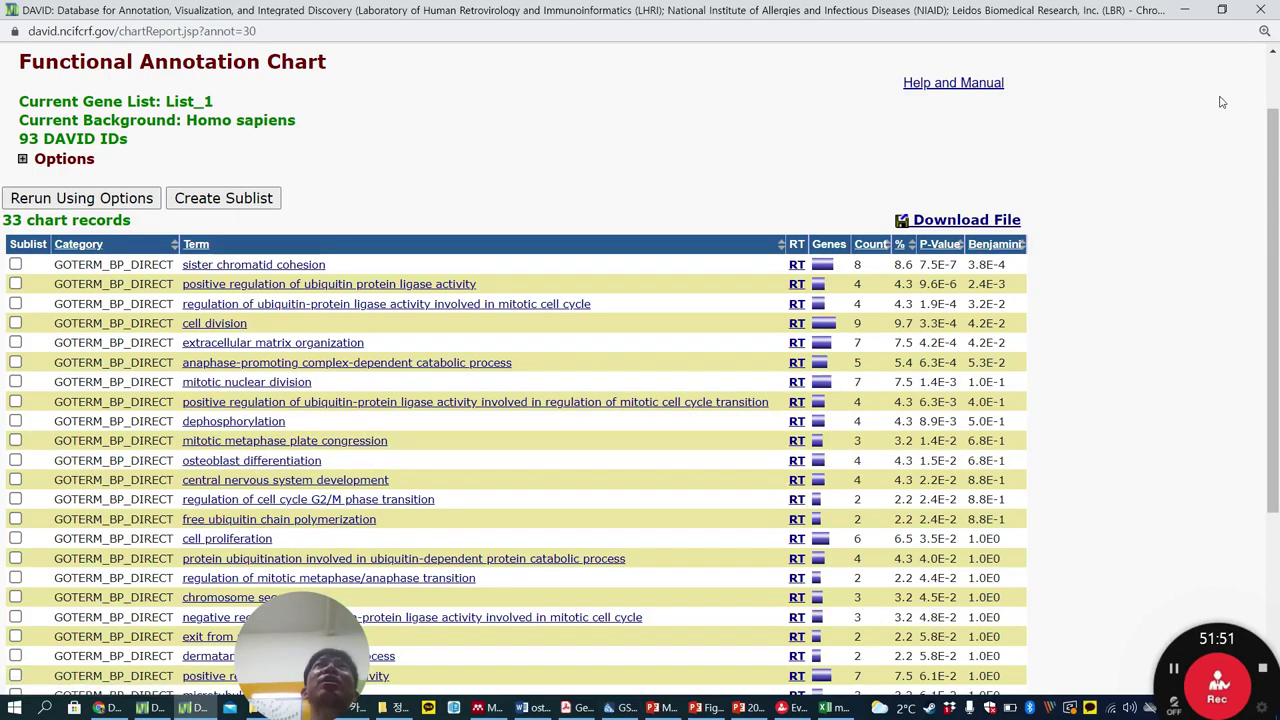
click(1260, 10)
Open the GOTERM_CC_DIRECT chart in an enlarged window, examine its cellular component terms, and close it.
scroll(582, 378, down, 2)
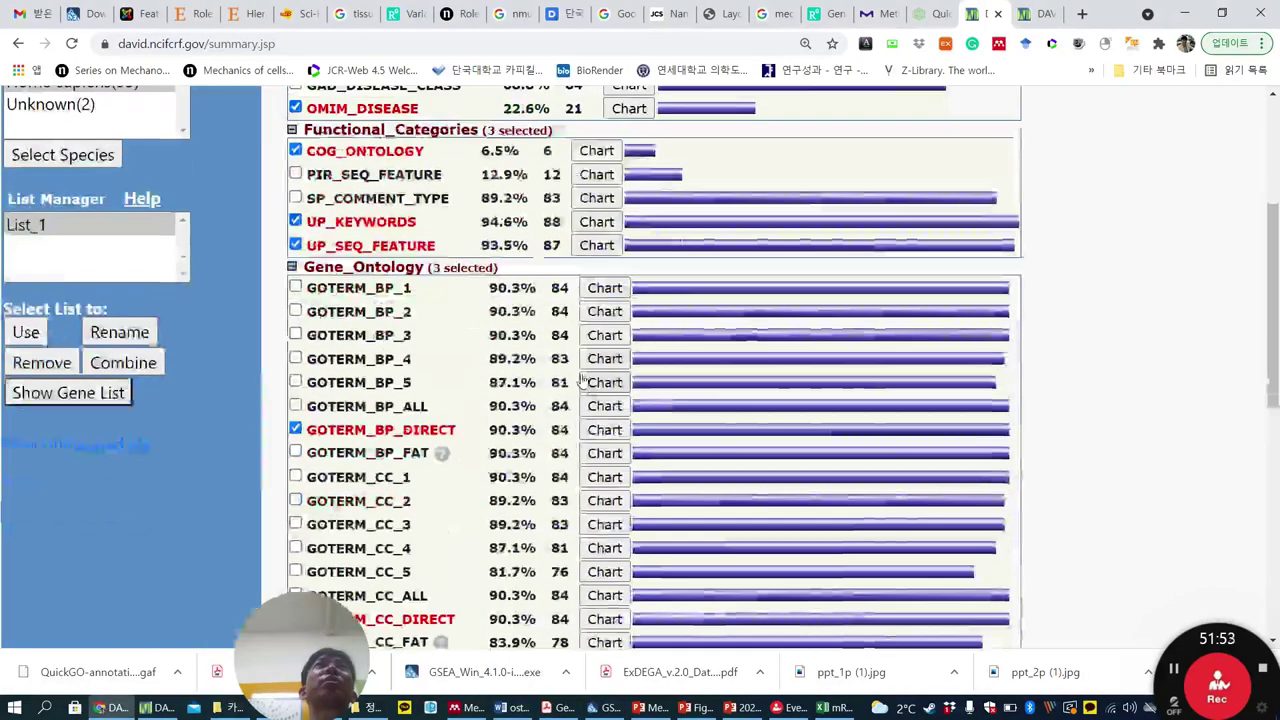
scroll(582, 378, down, 1)
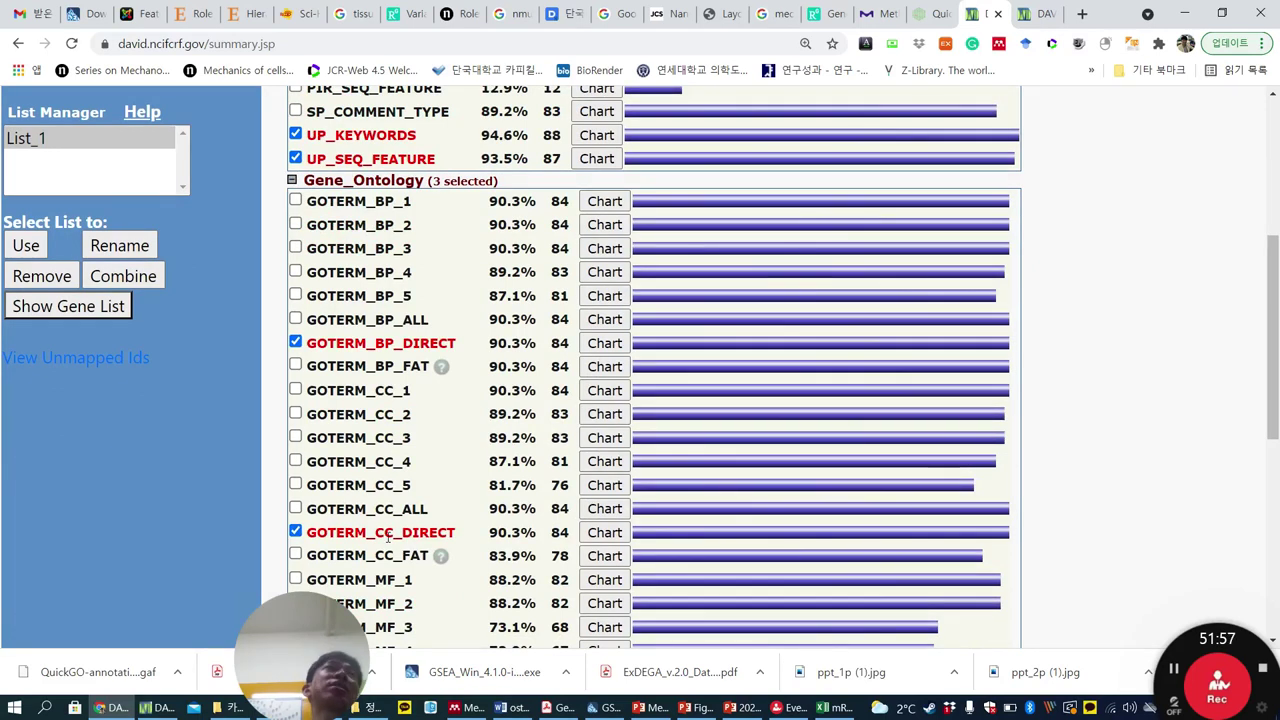
click(604, 532)
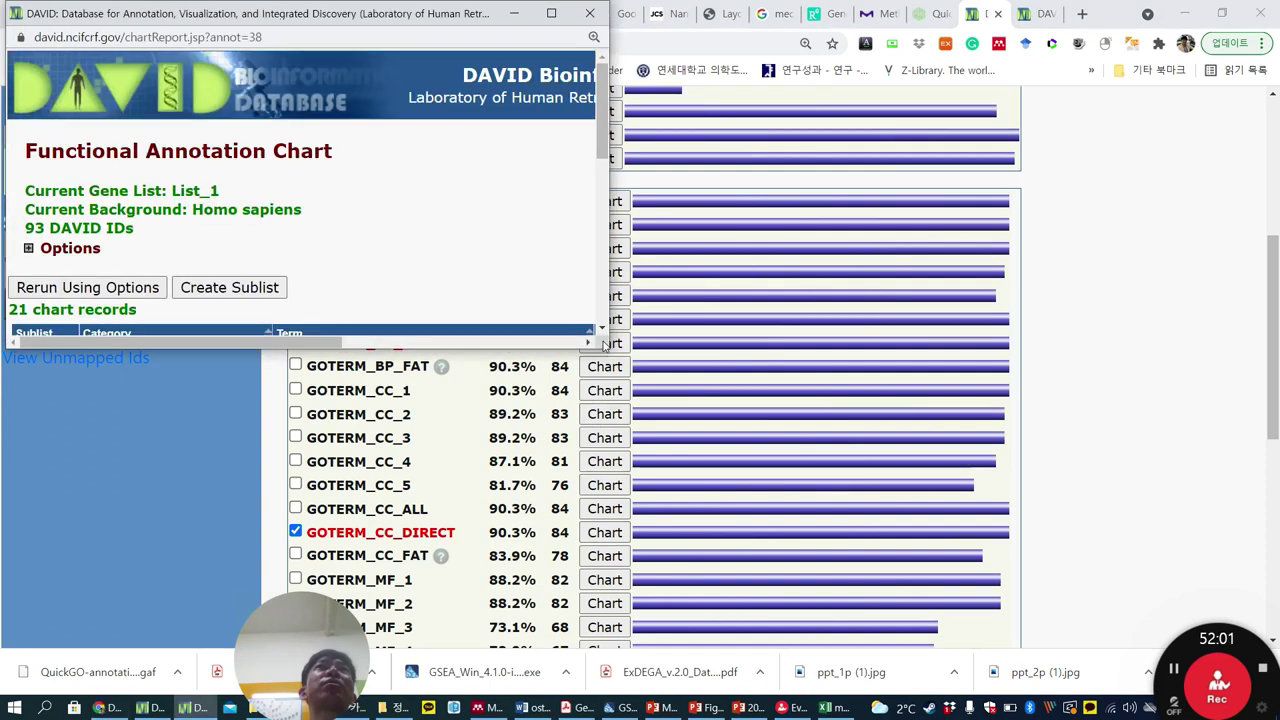
drag(609, 345, 783, 416)
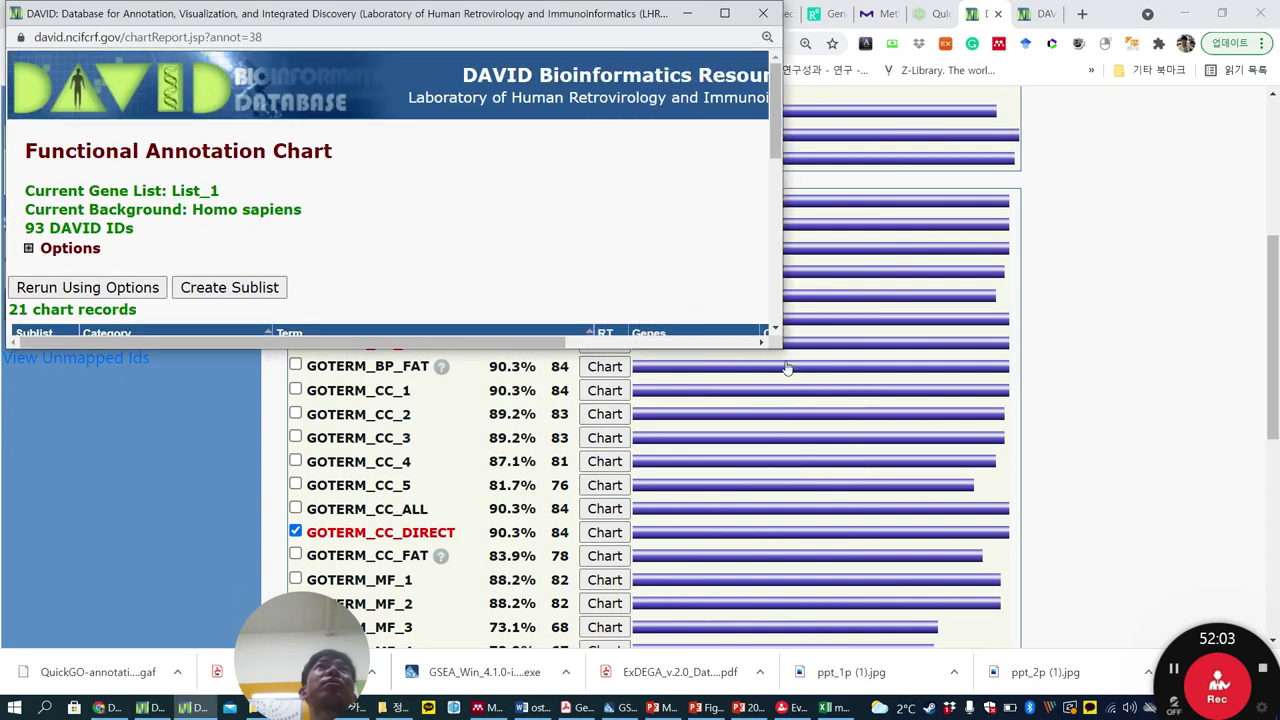
drag(785, 352, 1040, 636)
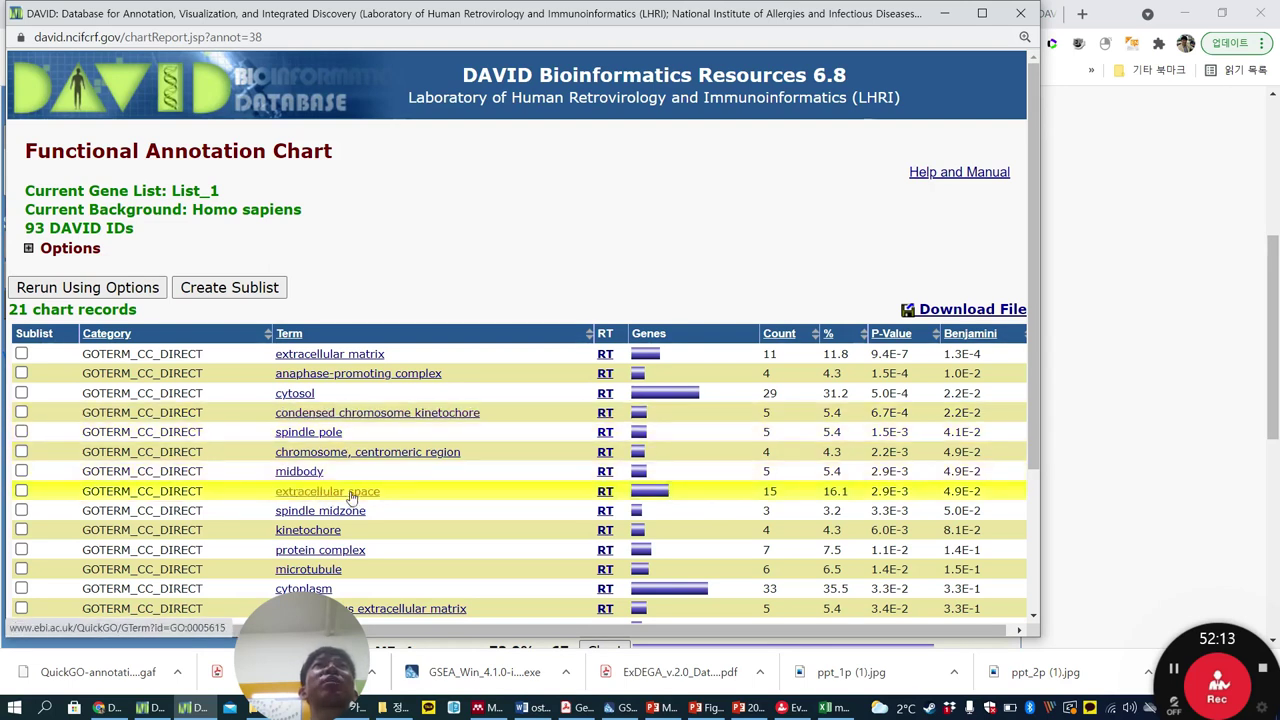
scroll(352, 497, down, 1)
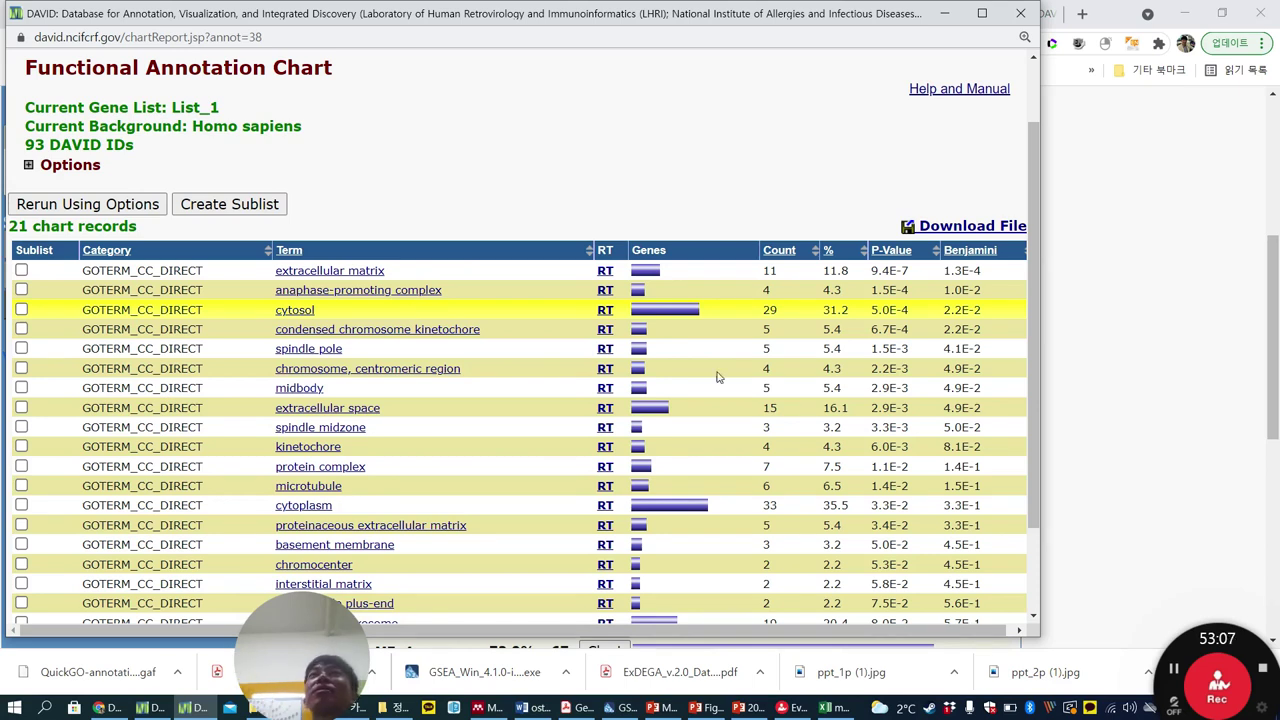
click(1020, 13)
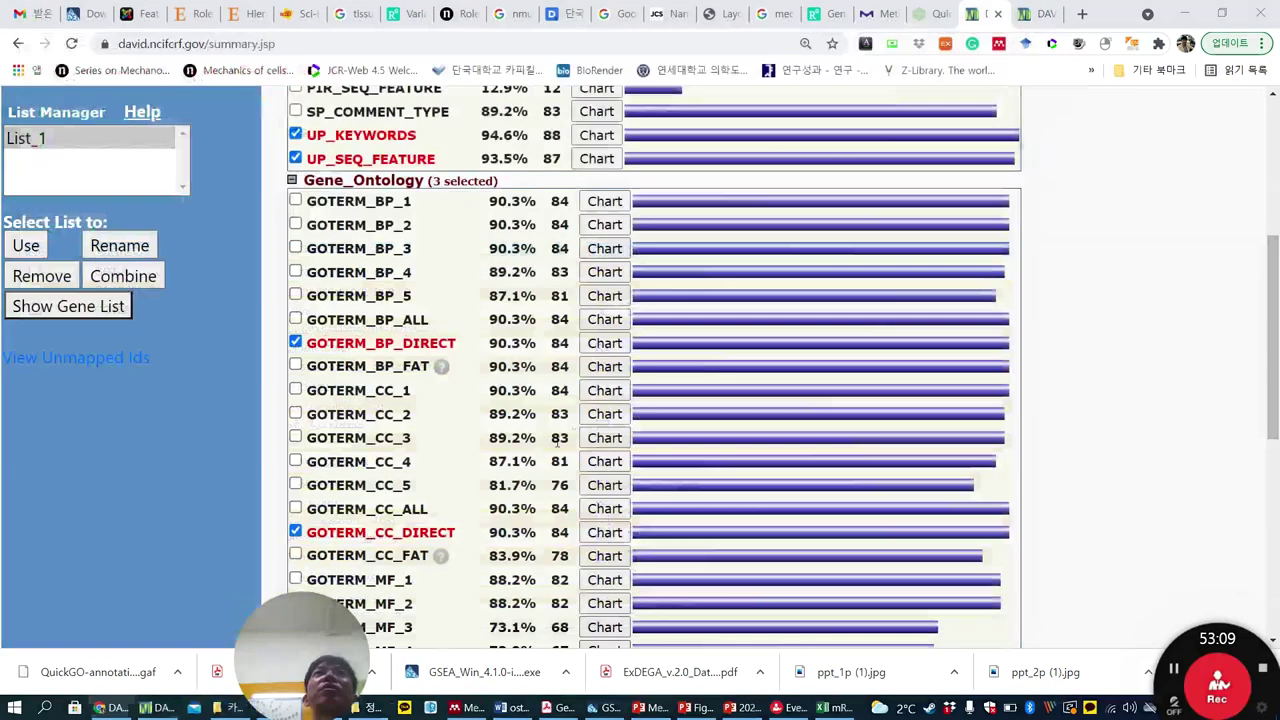
View the GOTERM_MF_DIRECT chart's molecular function terms in an enlarged window and close the chart.
scroll(553, 437, down, 3)
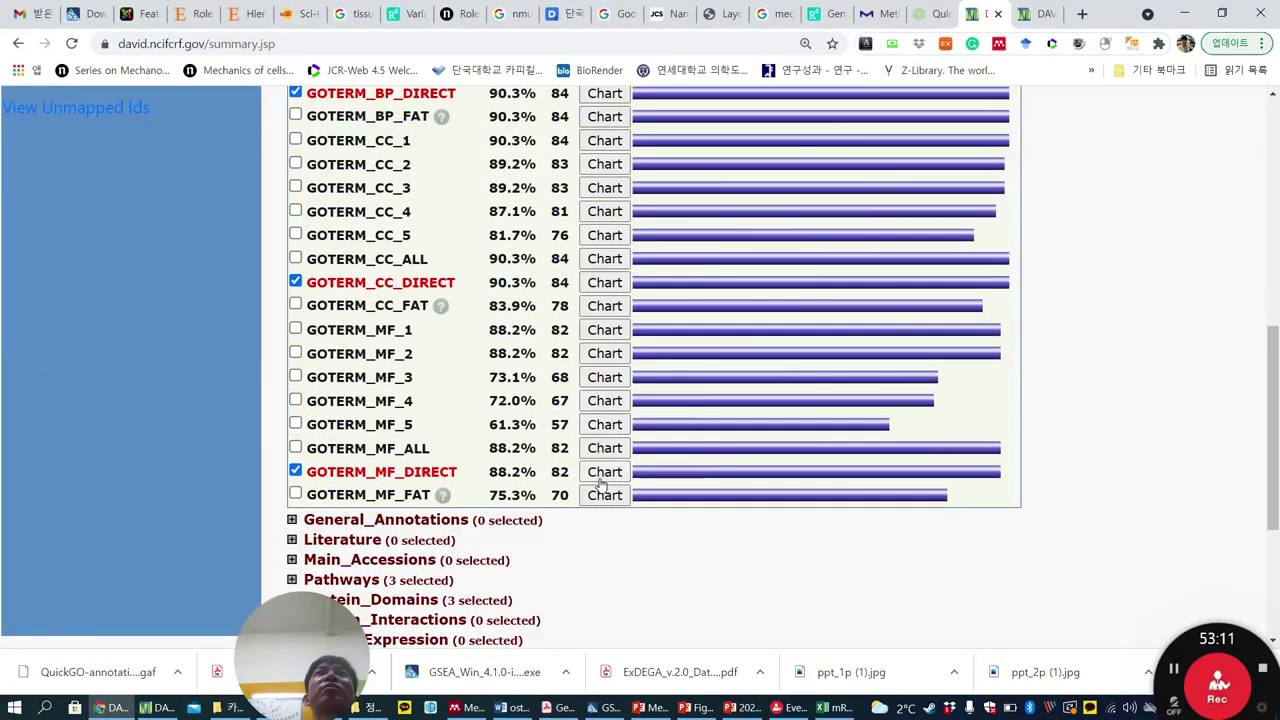
click(601, 480)
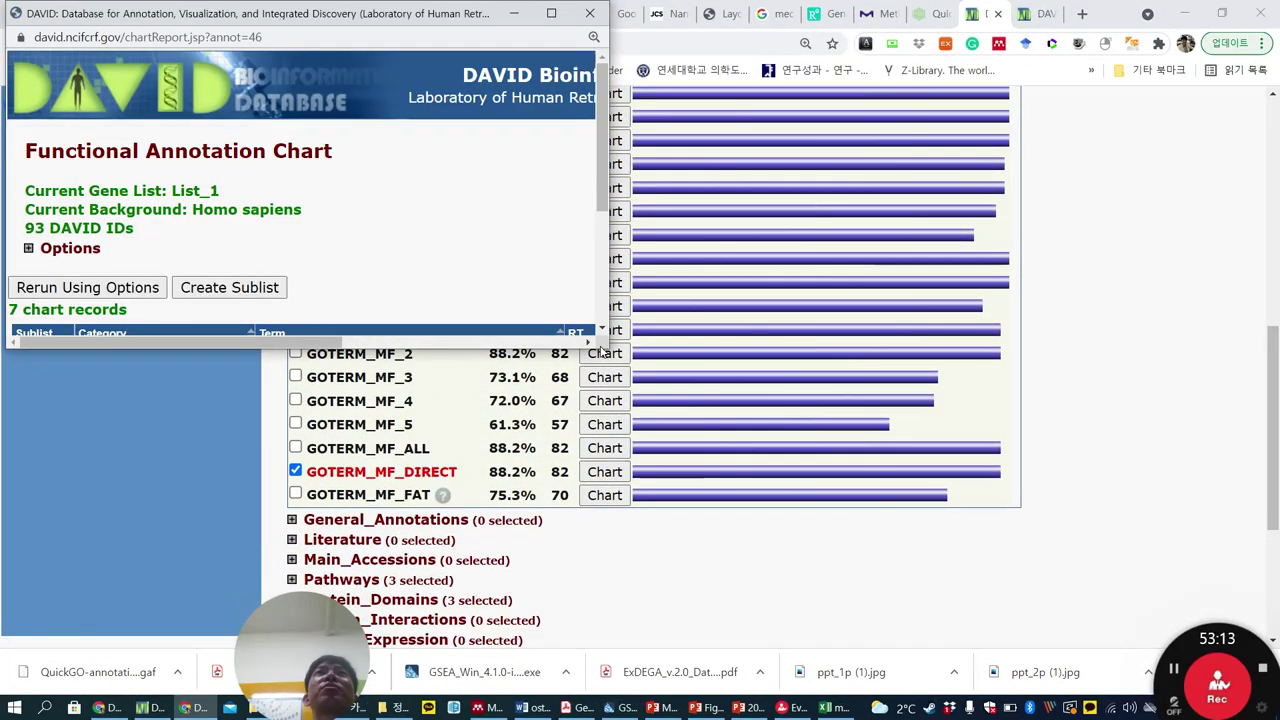
drag(600, 345, 932, 580)
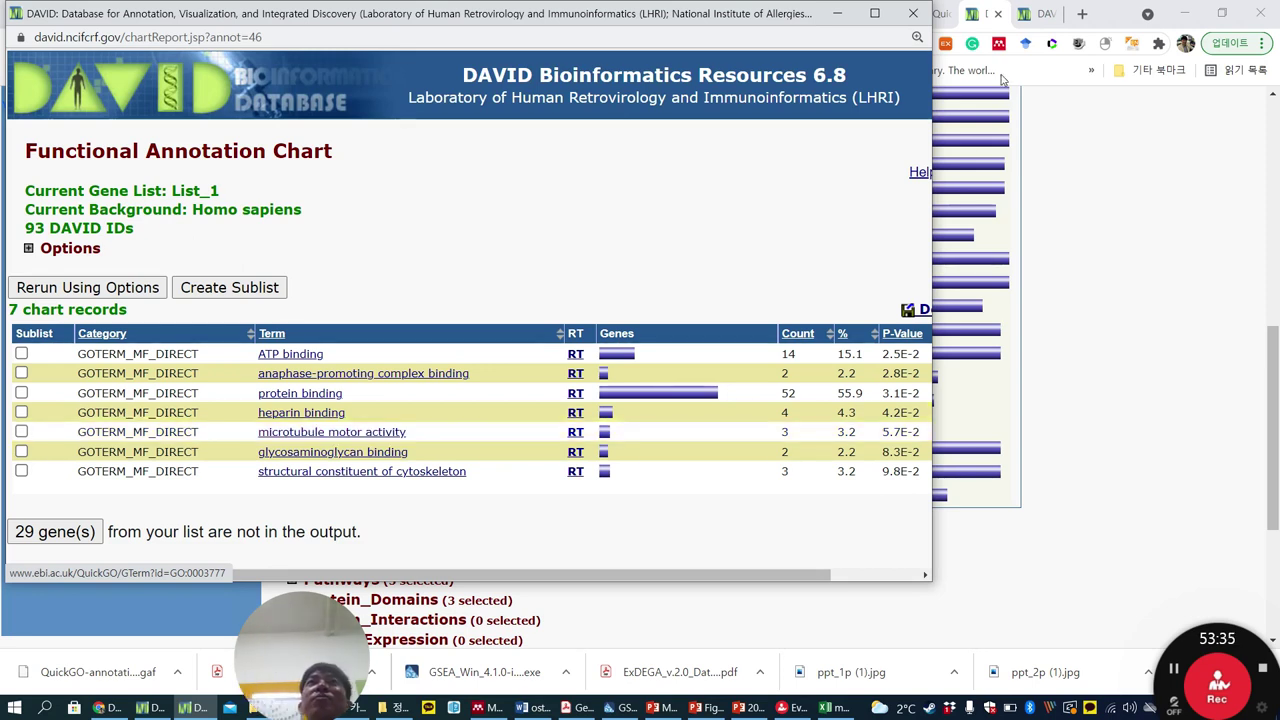
click(917, 14)
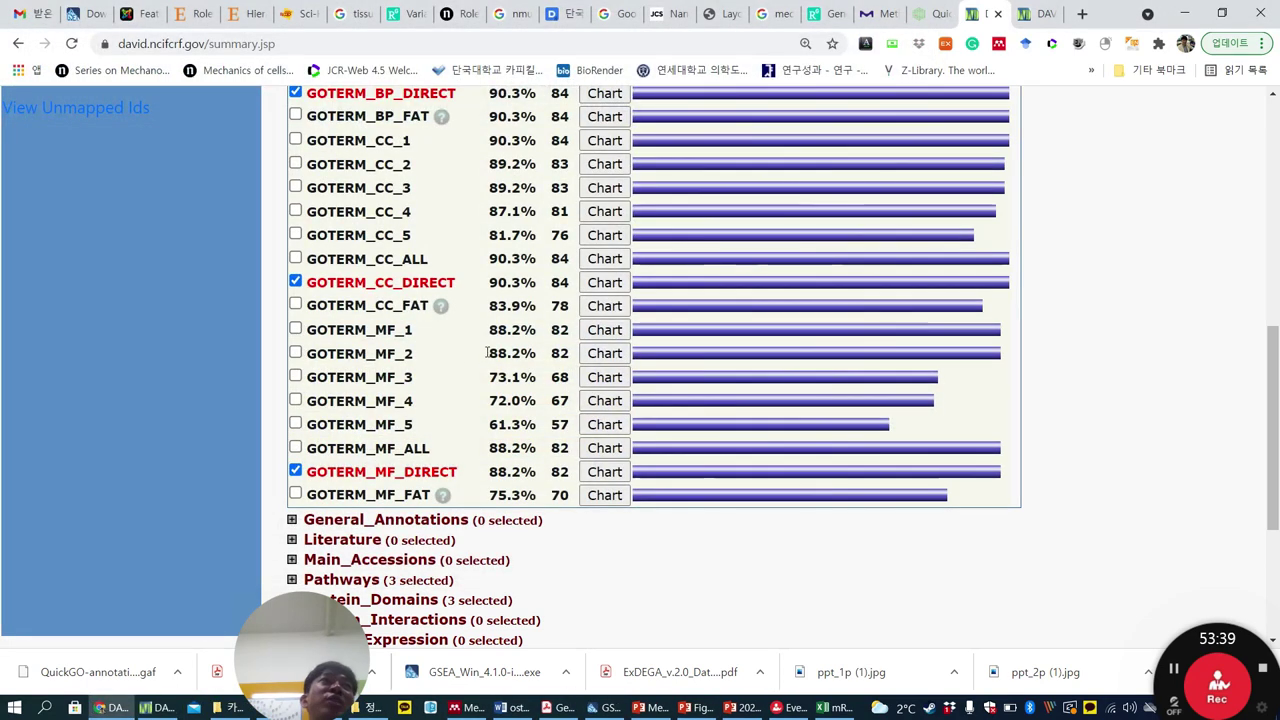
Expand the General_Annotations, Literature and Main_Accessions annotation categories and look over their entries.
scroll(520, 420, down, 1)
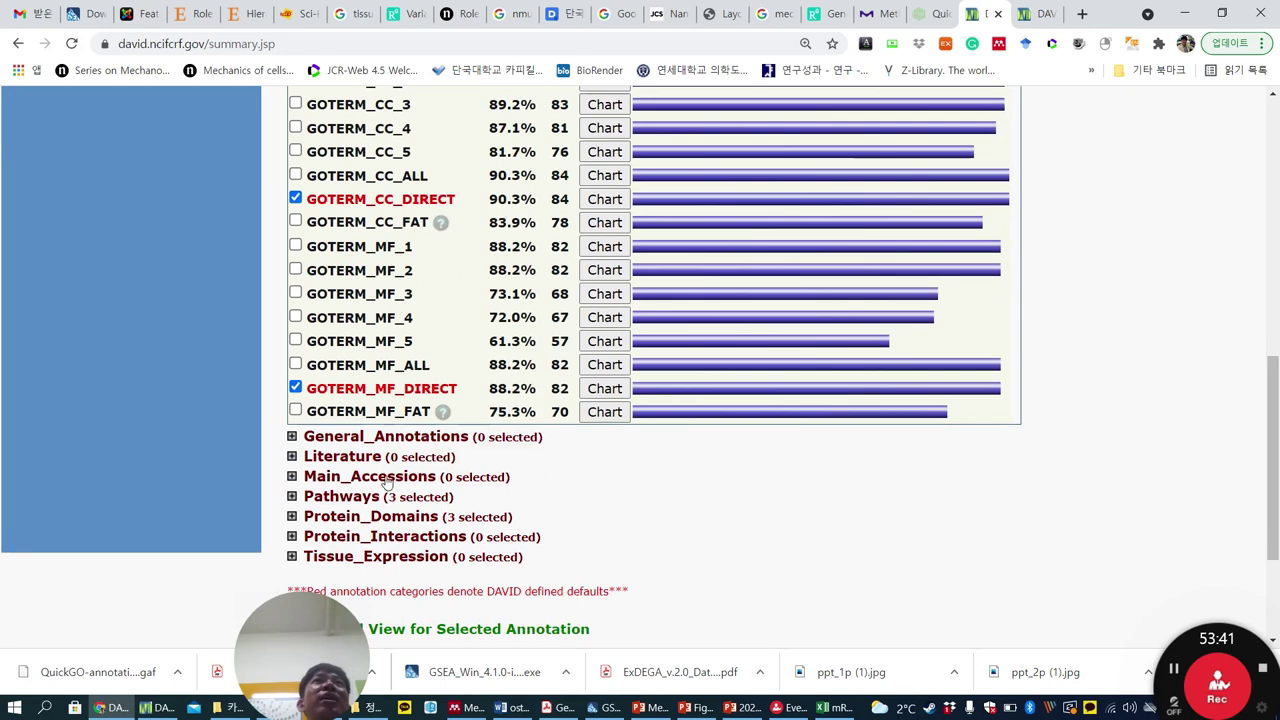
click(291, 437)
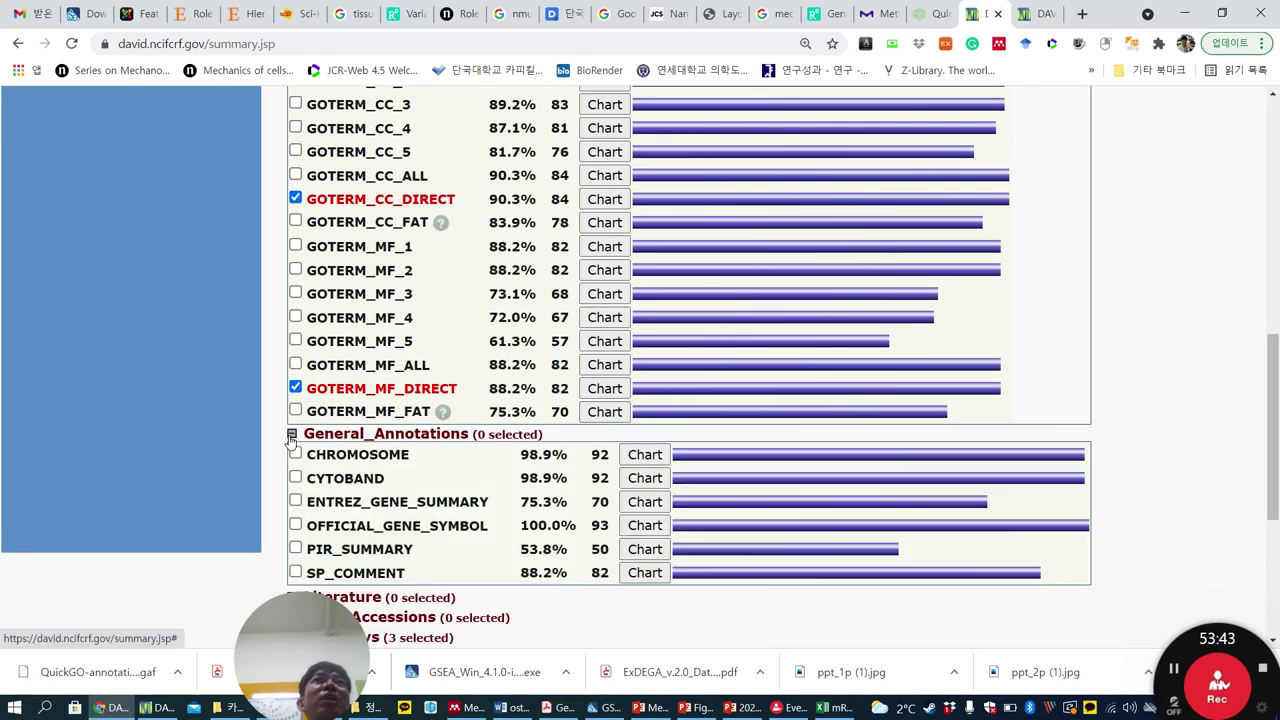
scroll(437, 449, down, 2)
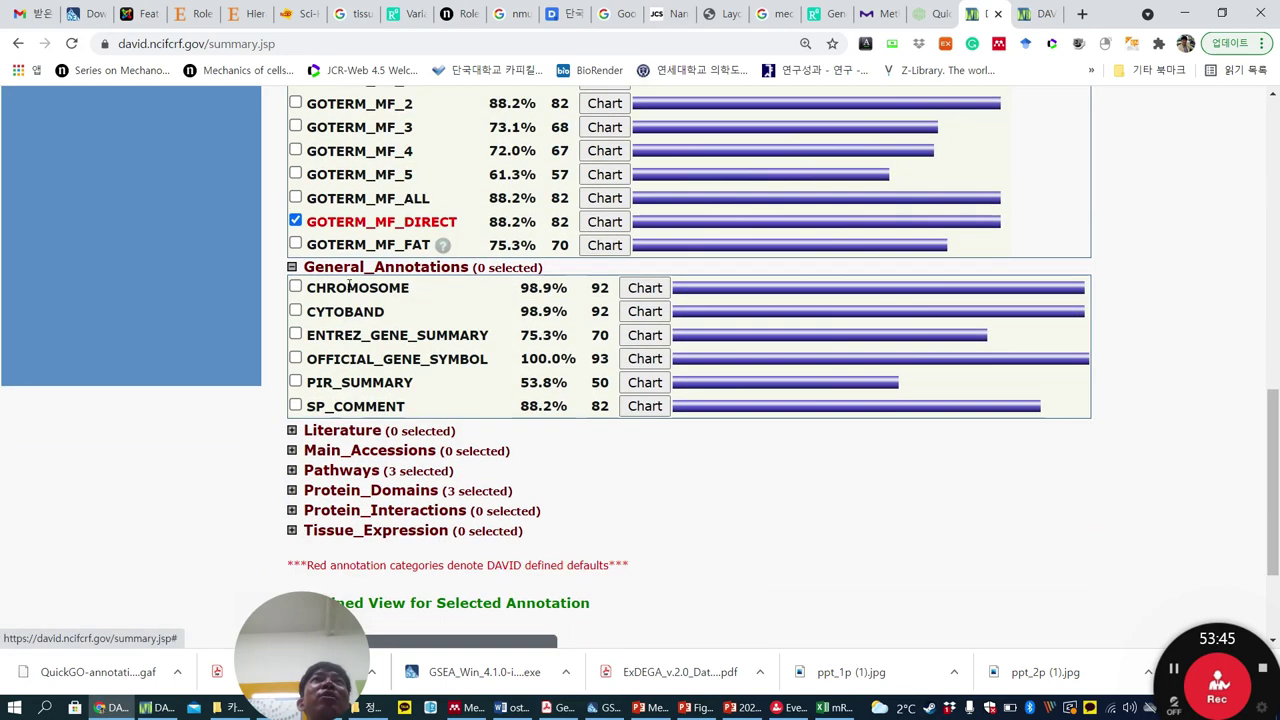
click(291, 430)
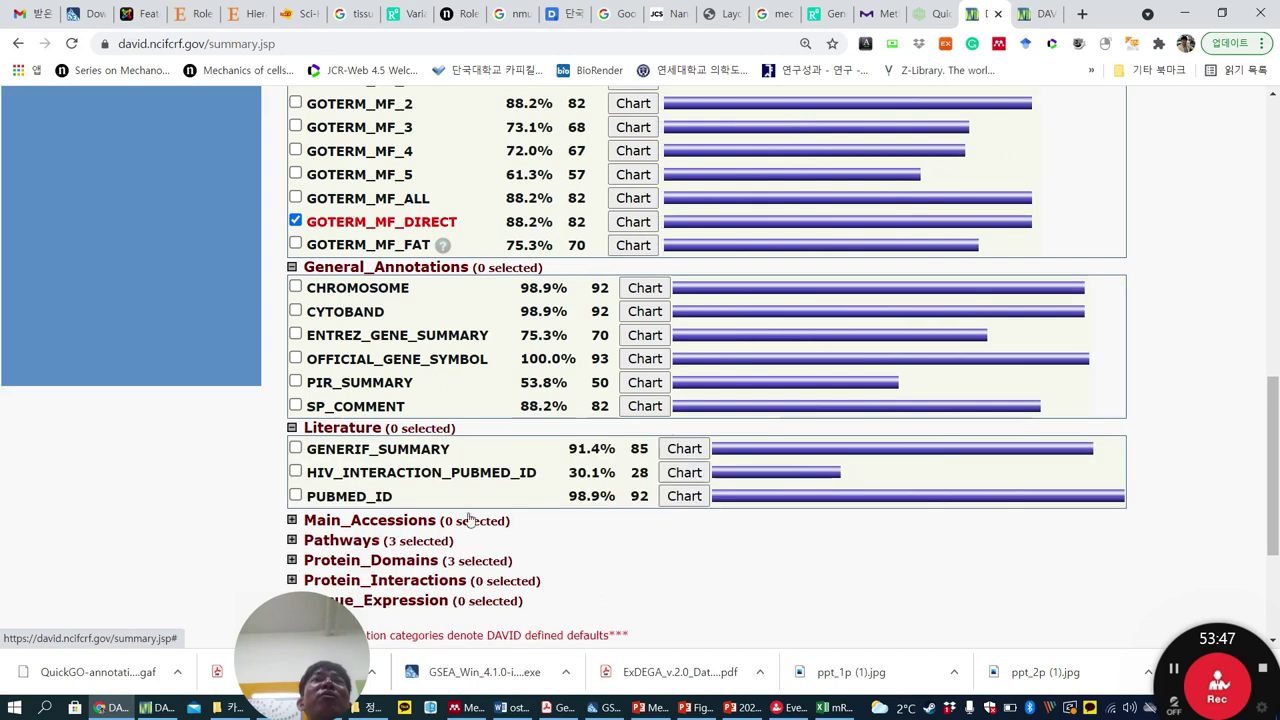
scroll(414, 465, down, 2)
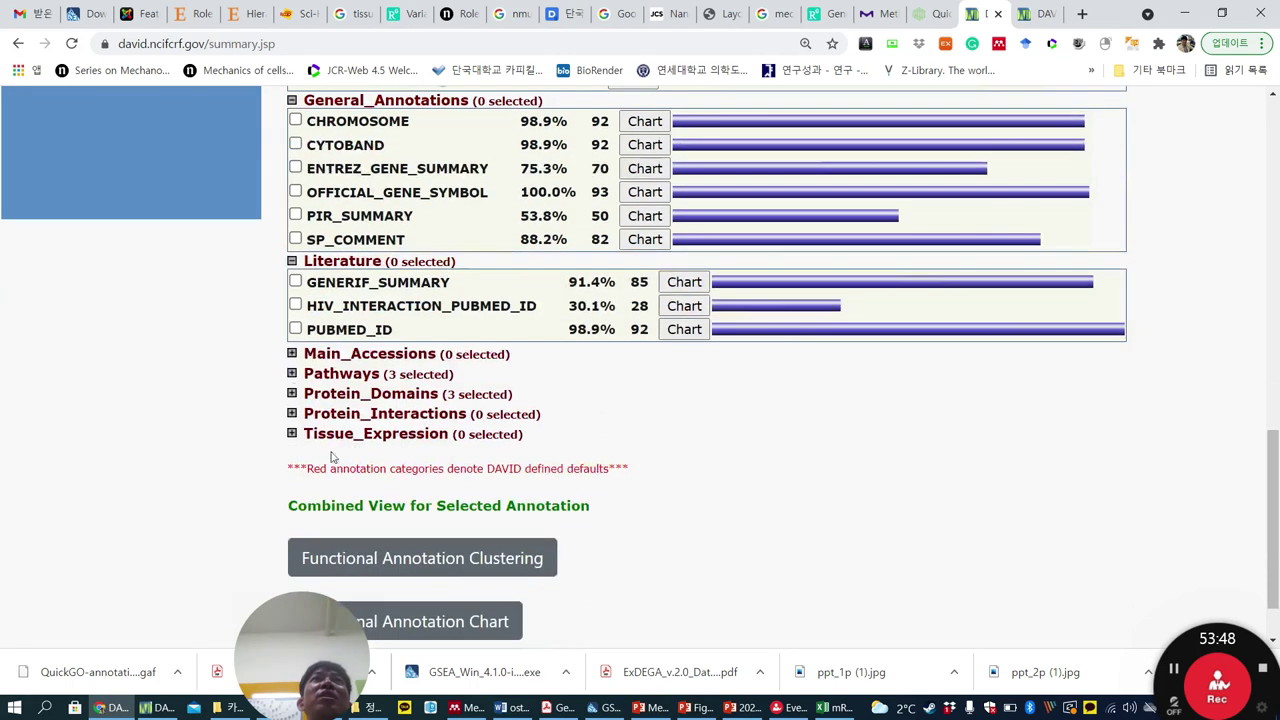
click(291, 354)
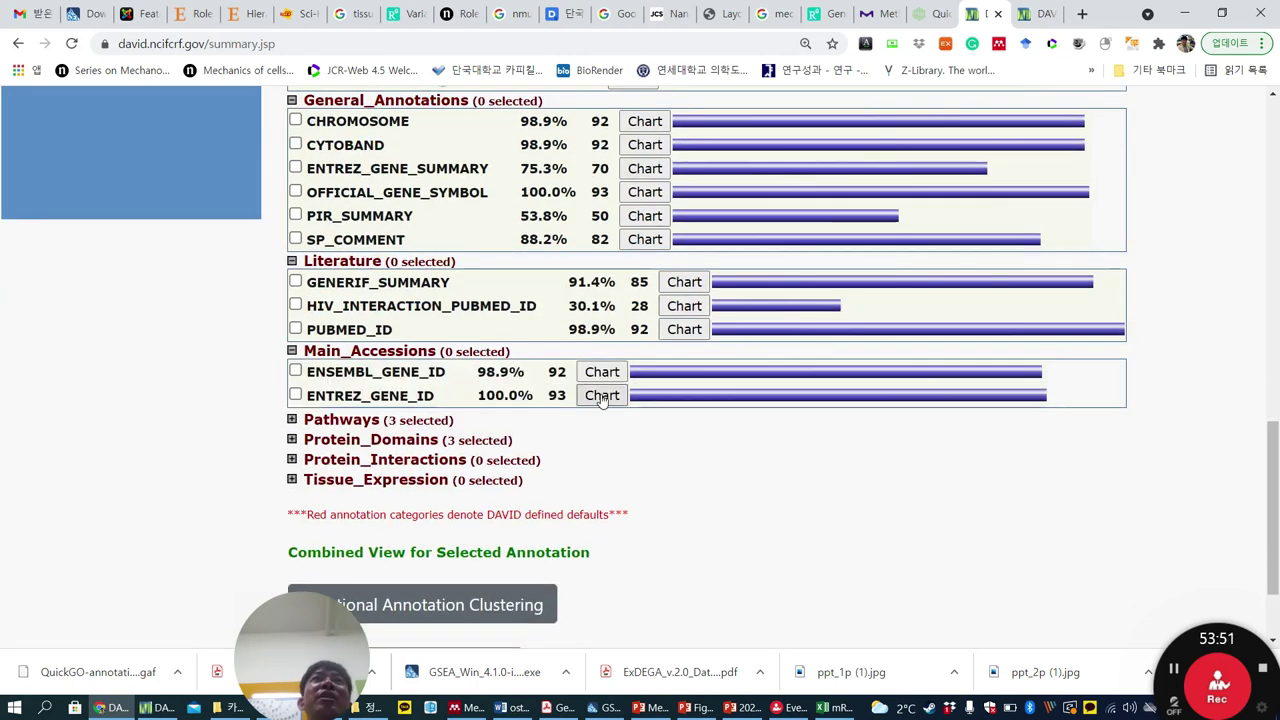
Expand the Pathways category, view the KEGG_PATHWAY chart in an enlarged window, and close it.
click(291, 420)
scroll(400, 440, down, 1)
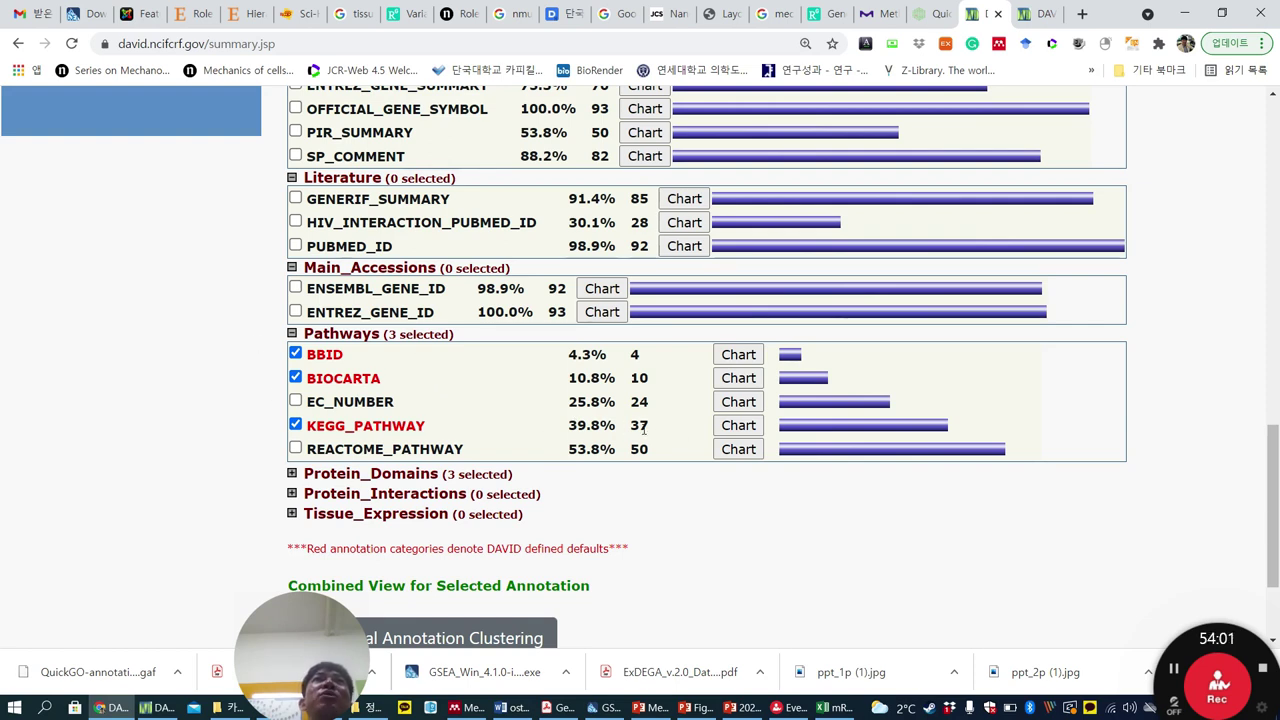
click(738, 425)
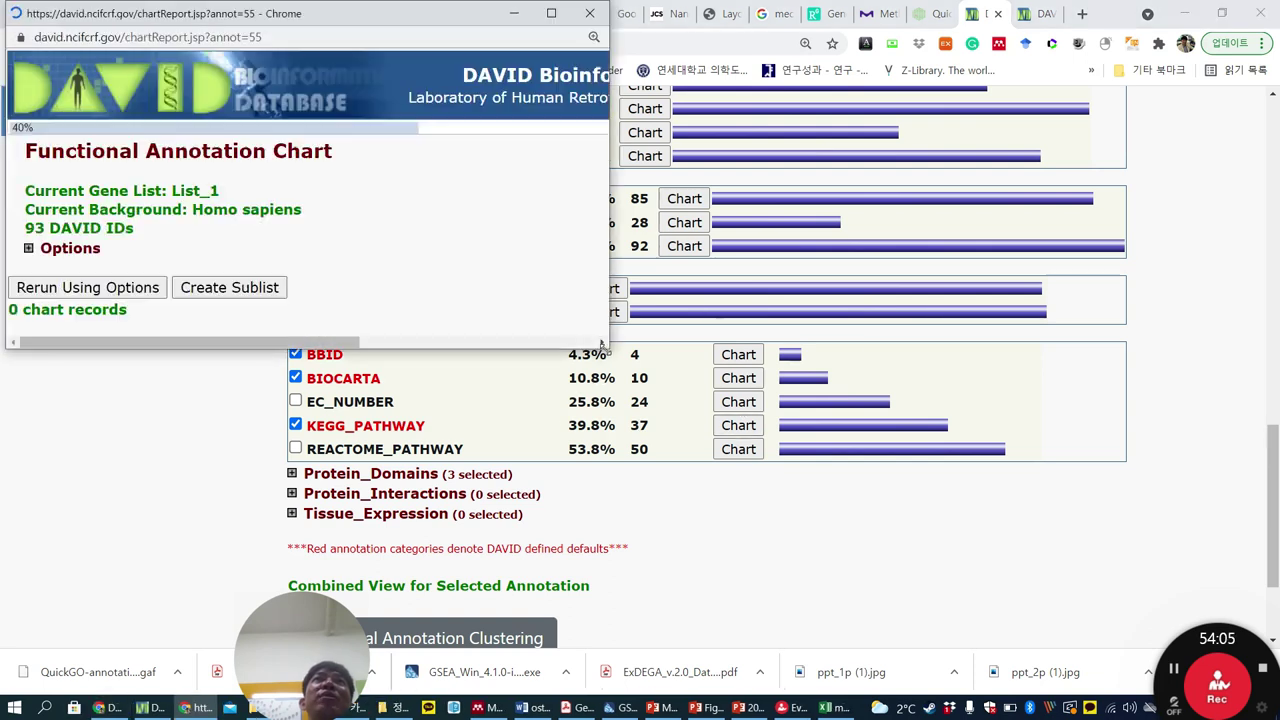
drag(604, 346, 1030, 640)
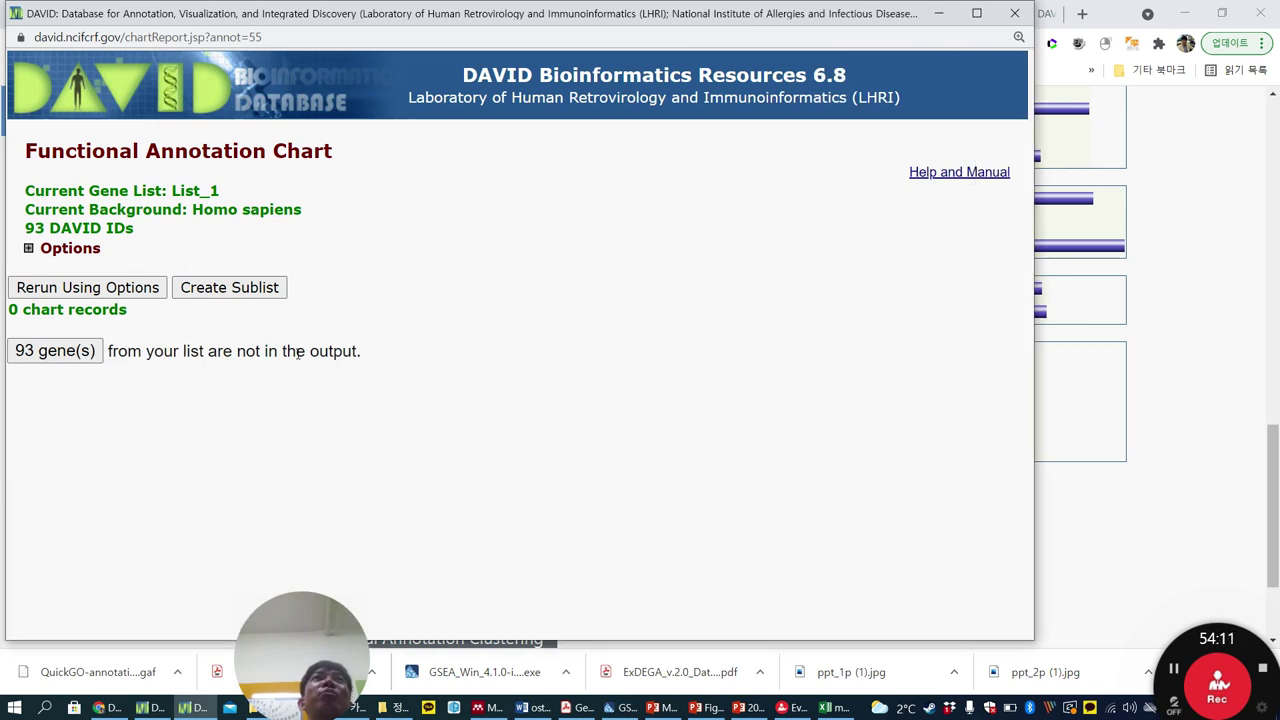
click(1015, 14)
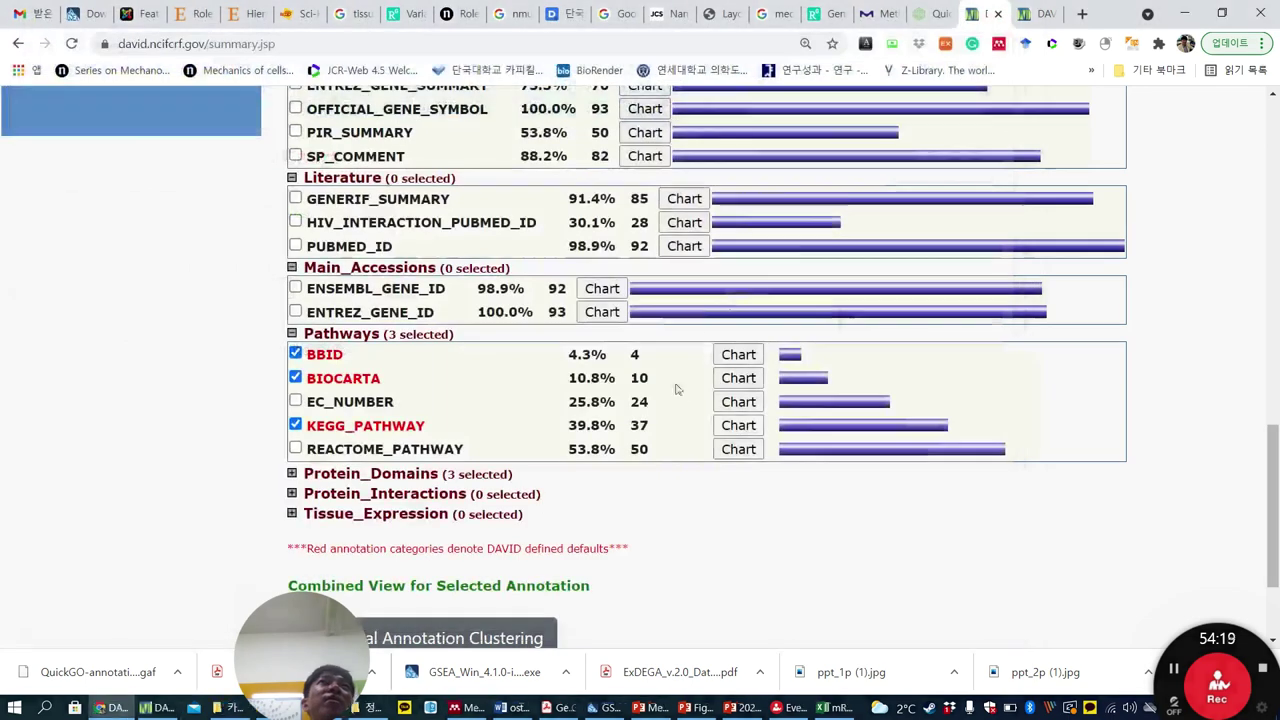
Open the REACTOME_PATHWAY chart in an enlarged window, examine its pathway terms and p-values, and close it.
click(738, 449)
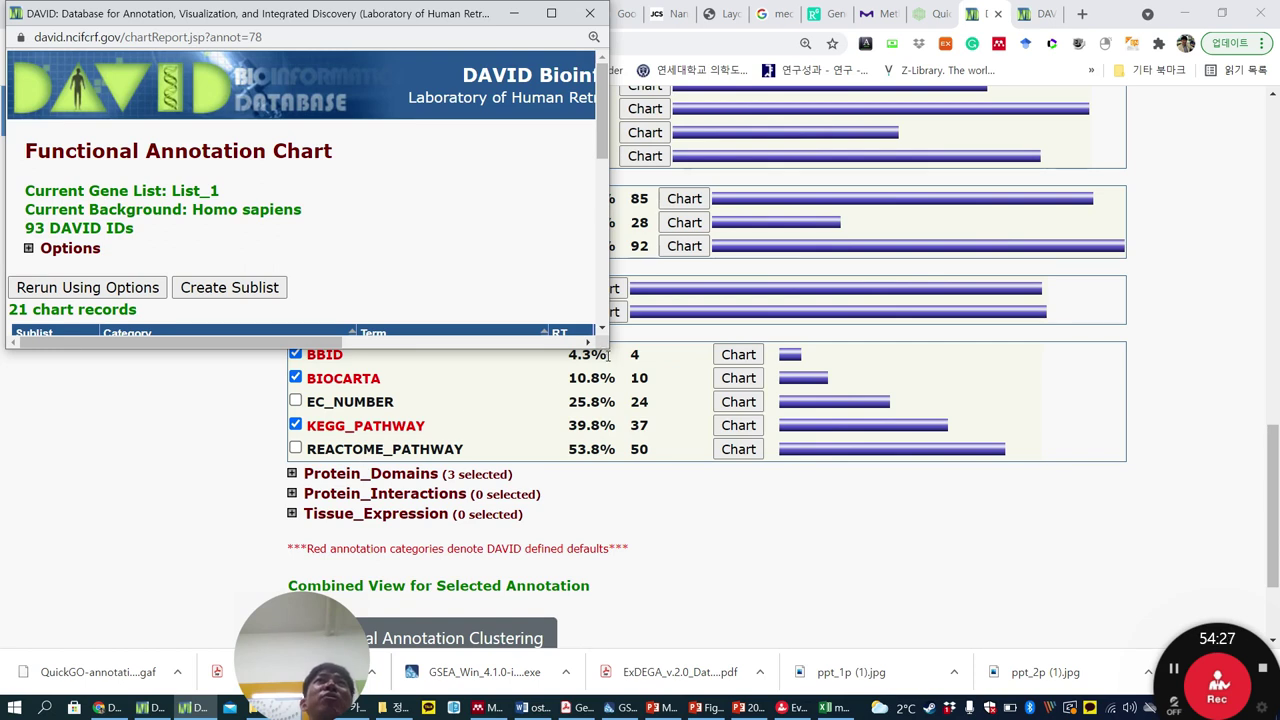
drag(607, 347, 1012, 648)
scroll(600, 450, down, 3)
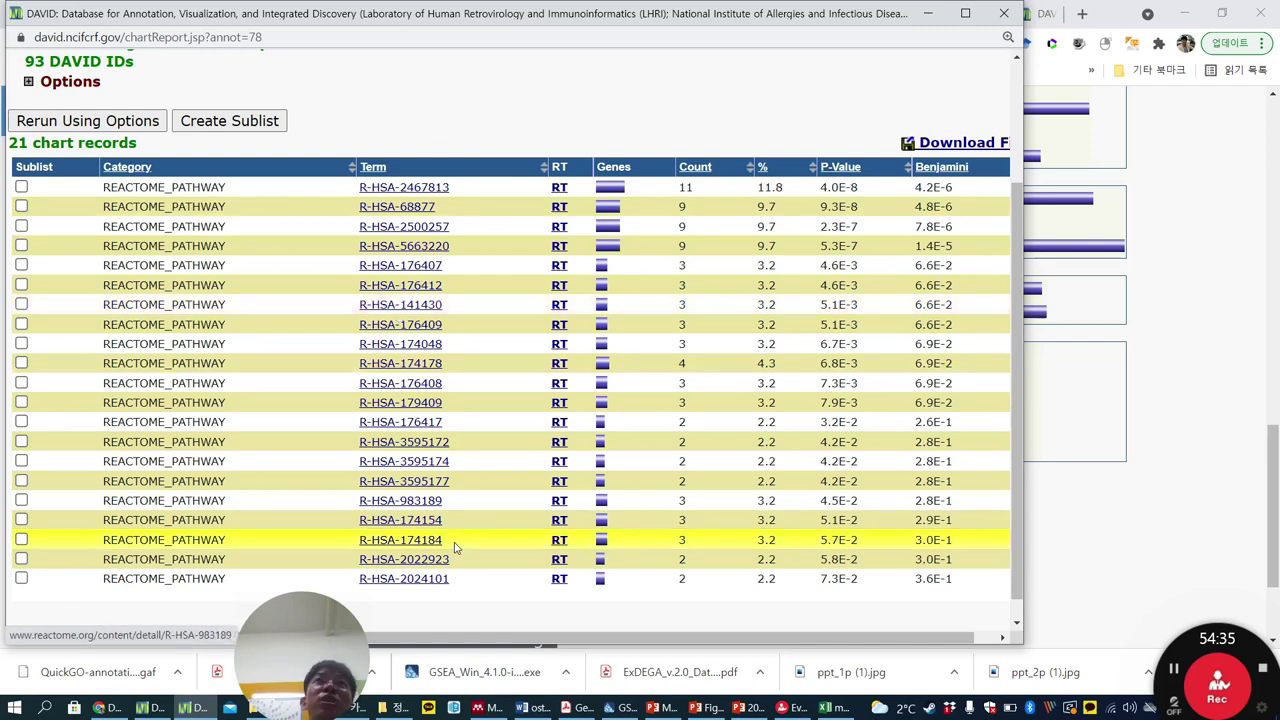
scroll(455, 545, up, 3)
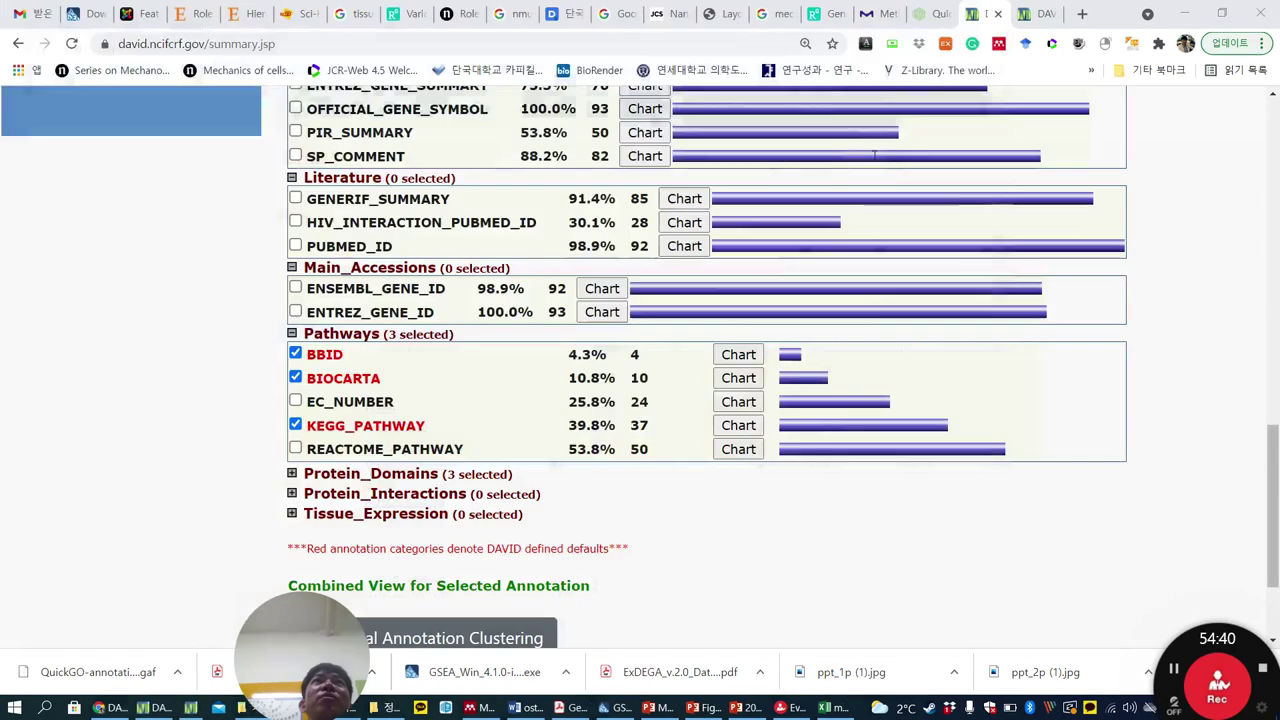
click(1000, 13)
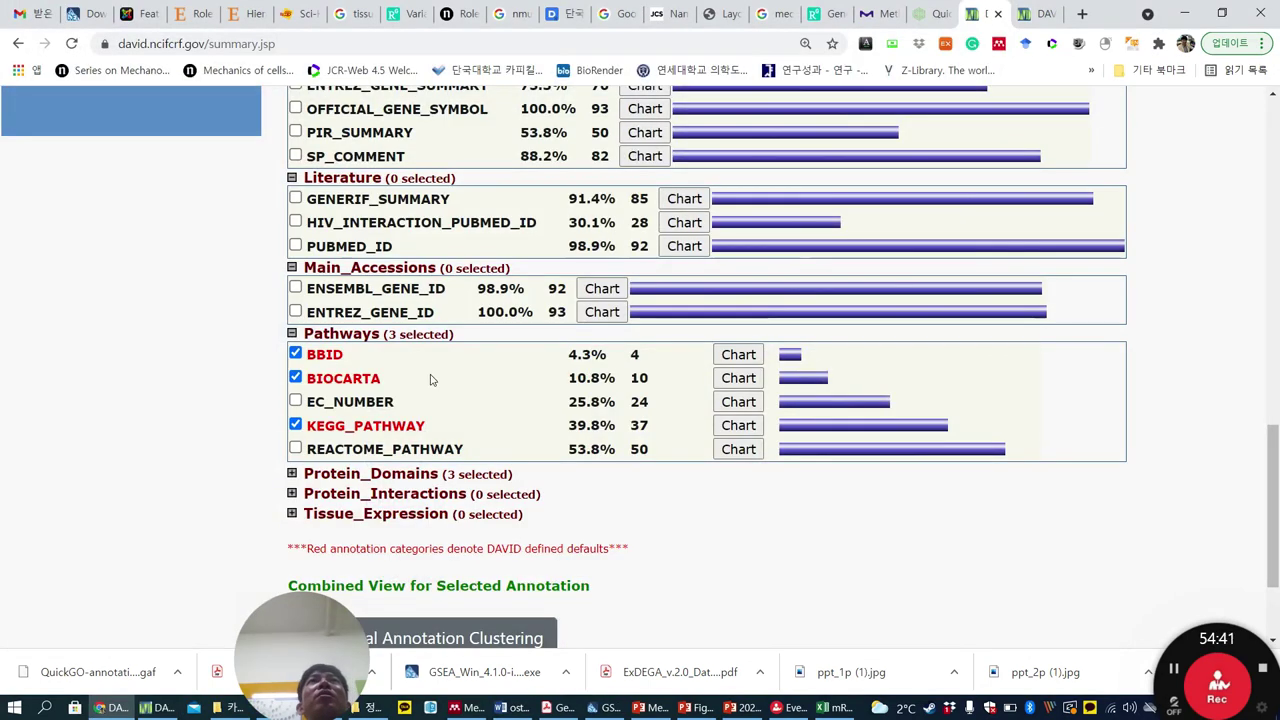
Check the BIOCARTA pathway chart in an enlarged window and close it.
click(738, 378)
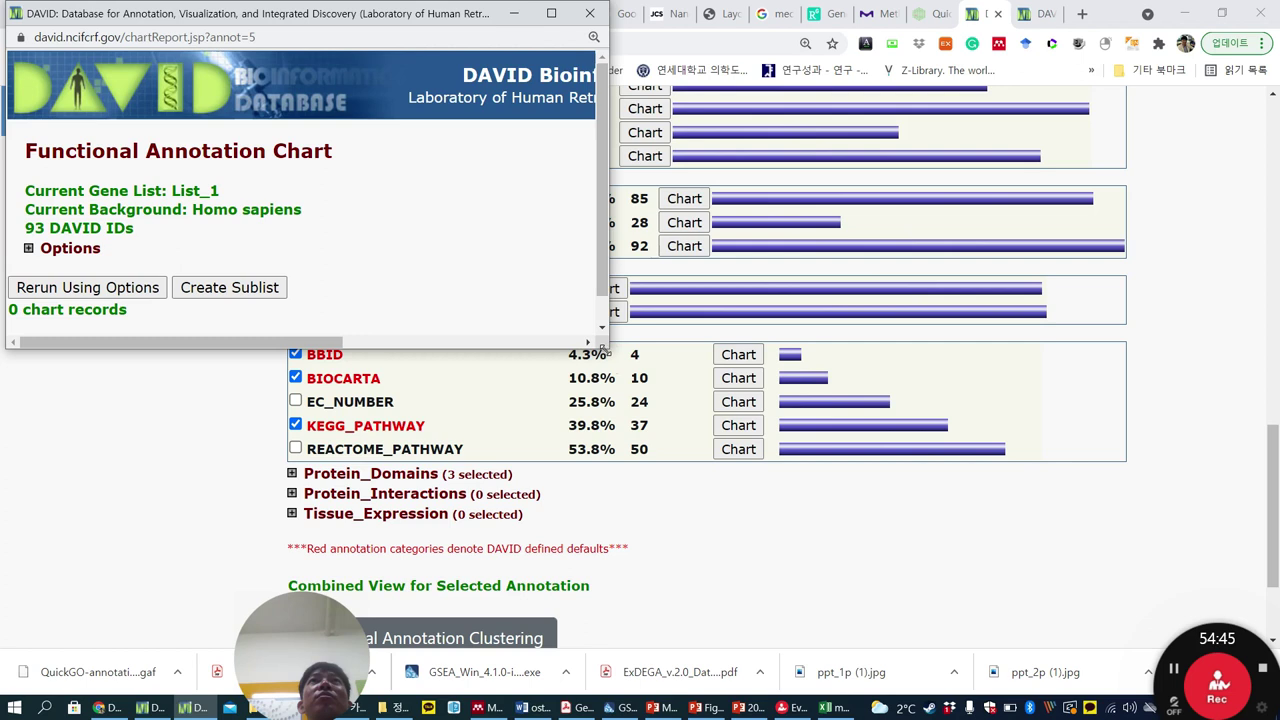
drag(603, 347, 770, 508)
click(764, 13)
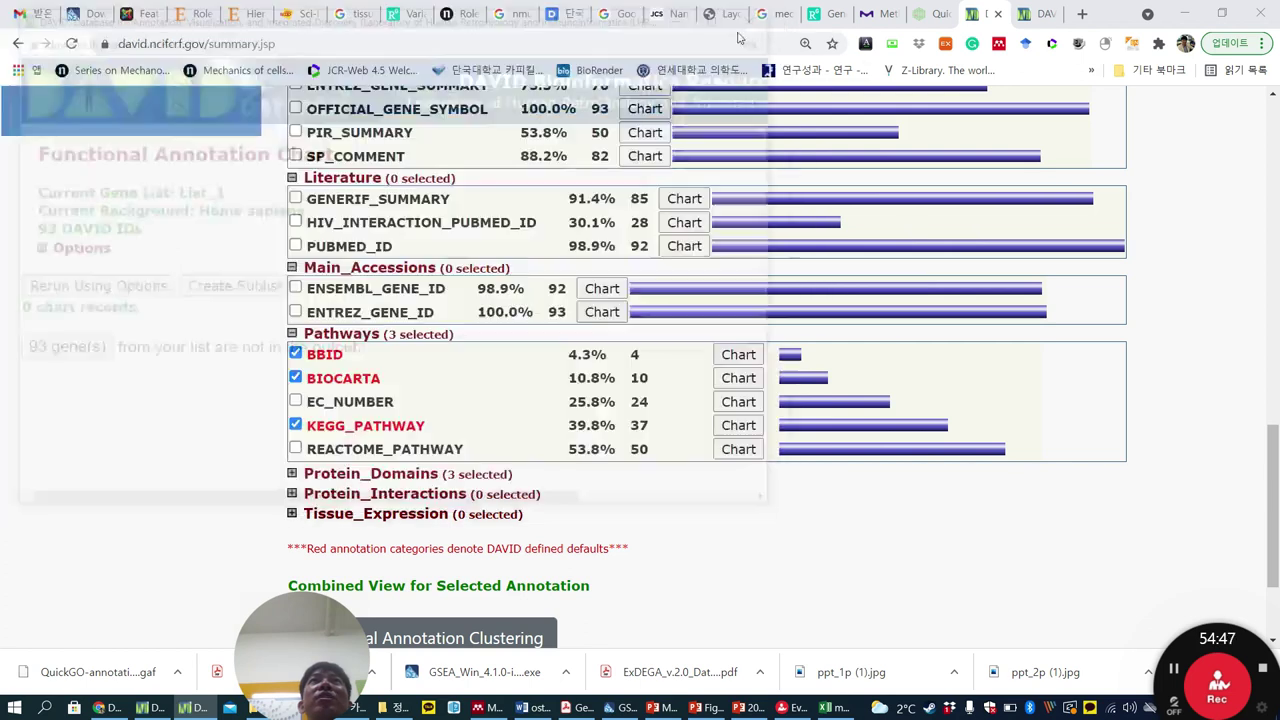
Expand the Protein_Domains category, examine the SMART chart in an enlarged window, and close it.
click(293, 474)
scroll(588, 521, down, 2)
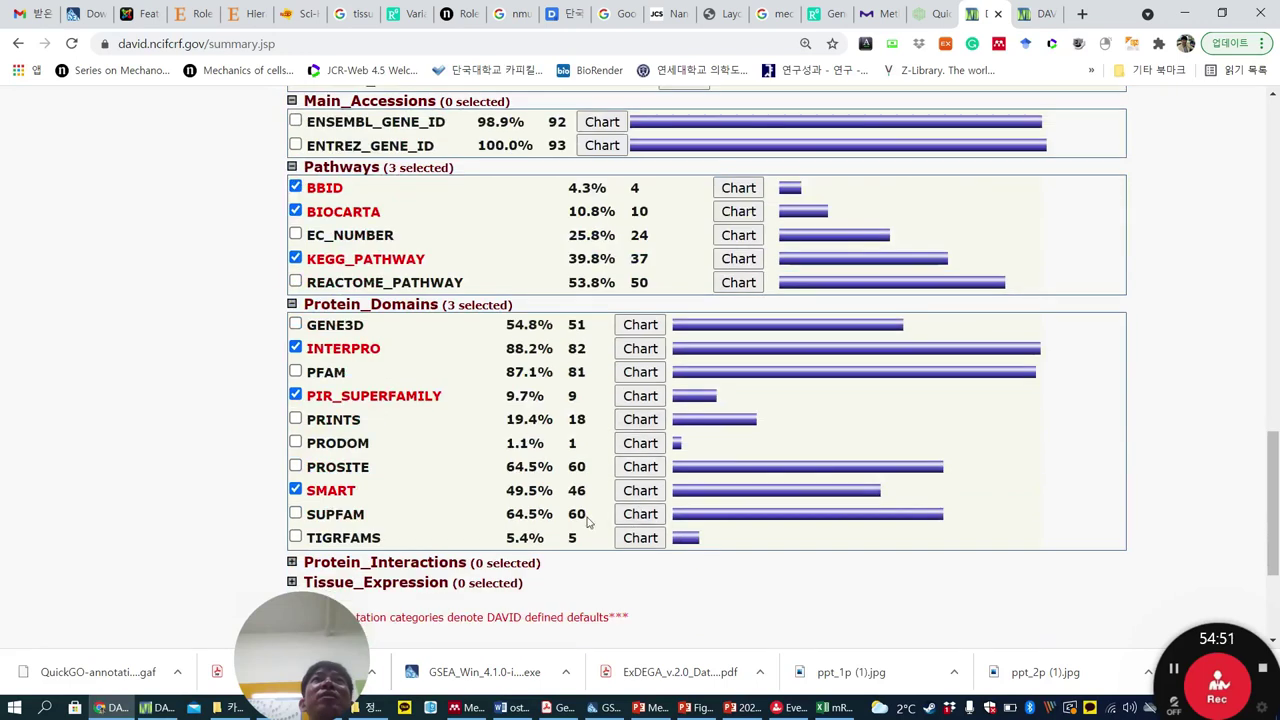
click(640, 490)
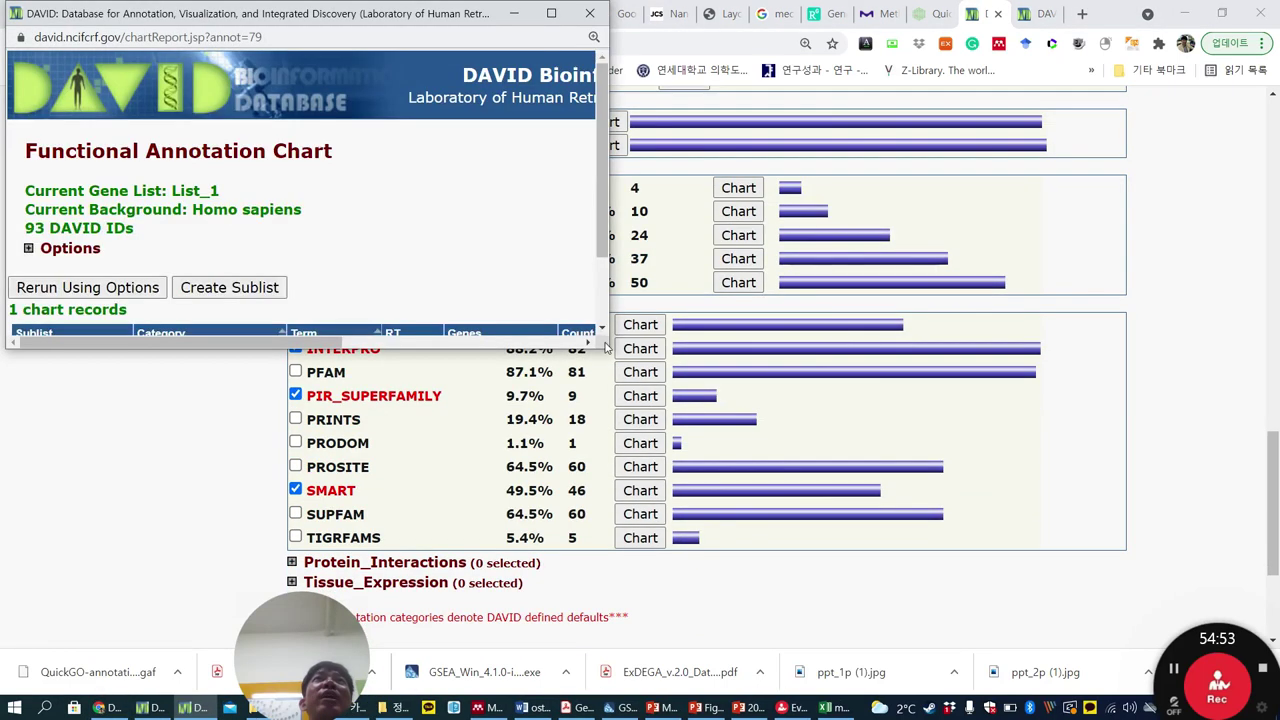
drag(604, 347, 1039, 538)
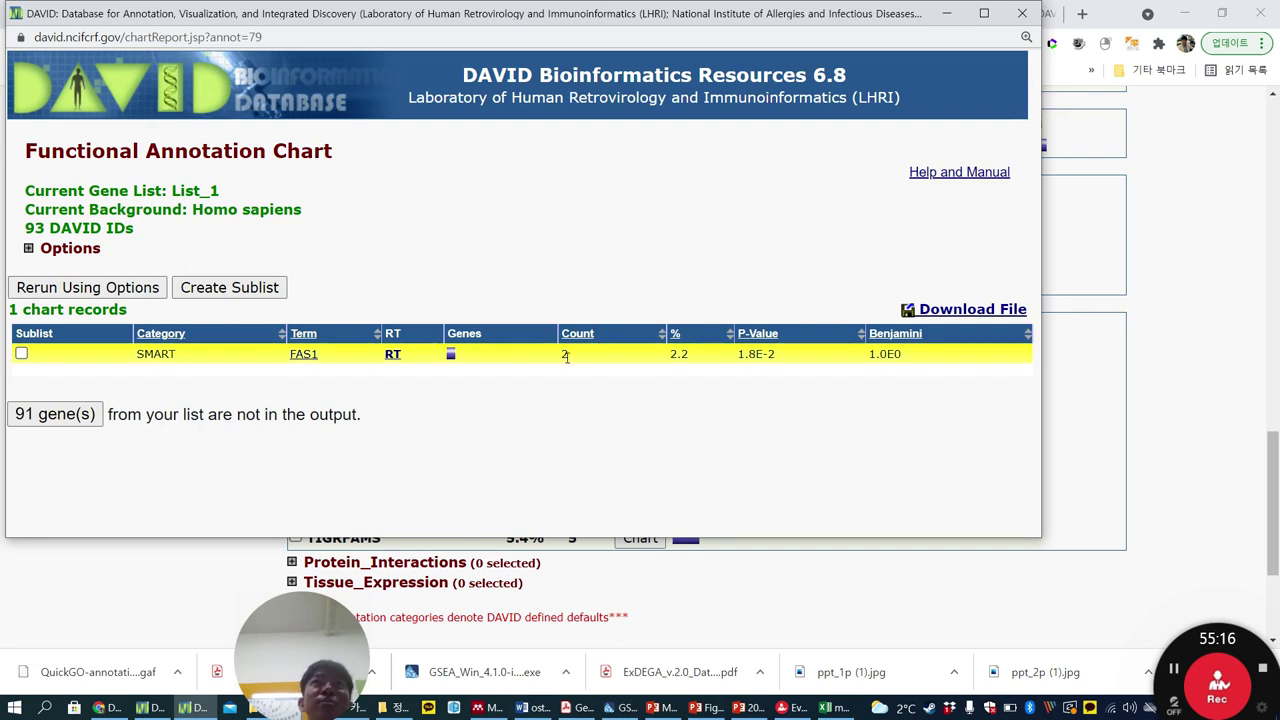
click(1022, 13)
Expand the Protein_Interactions and Tissue_Expression annotation categories to show their entries.
scroll(516, 503, down, 1)
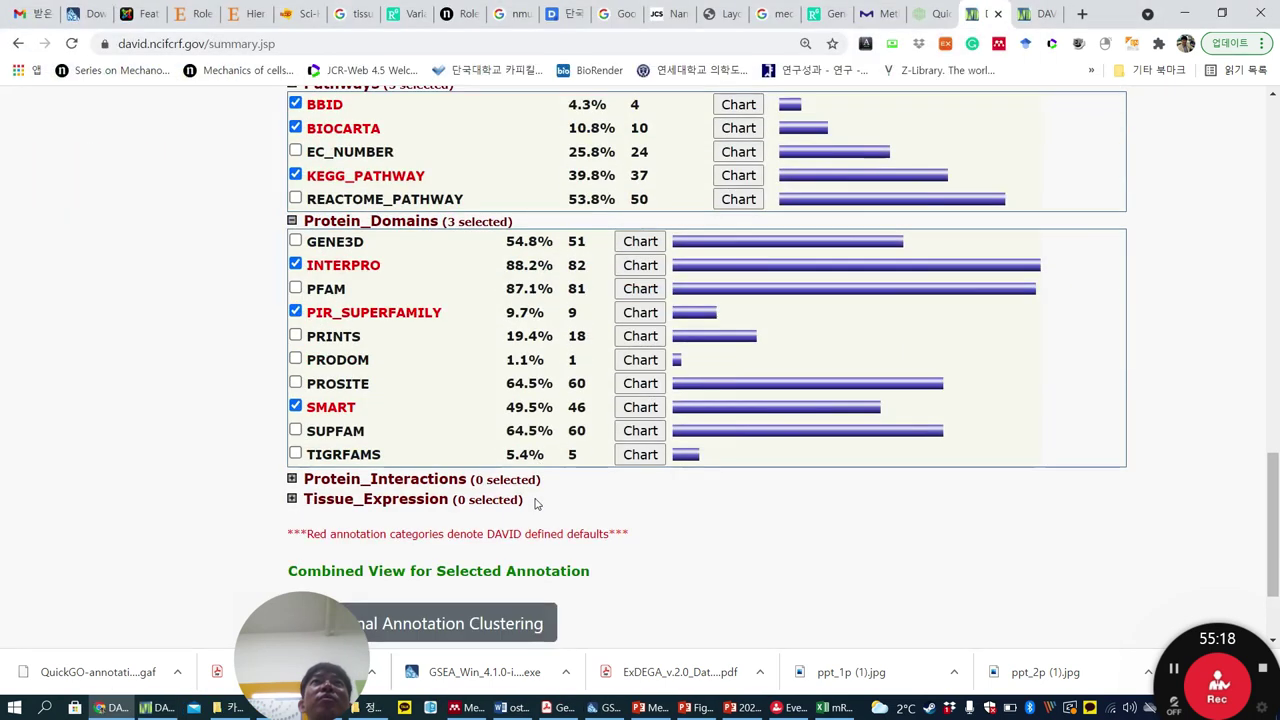
click(292, 479)
scroll(786, 553, down, 3)
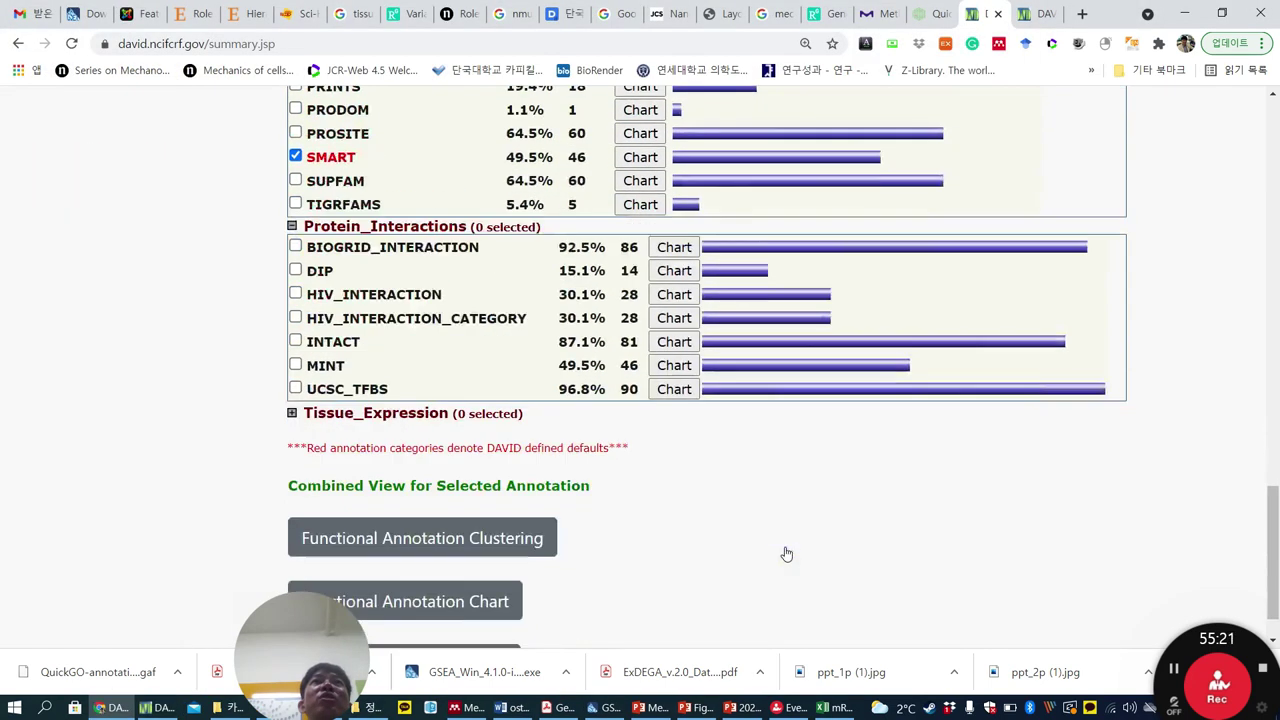
click(291, 414)
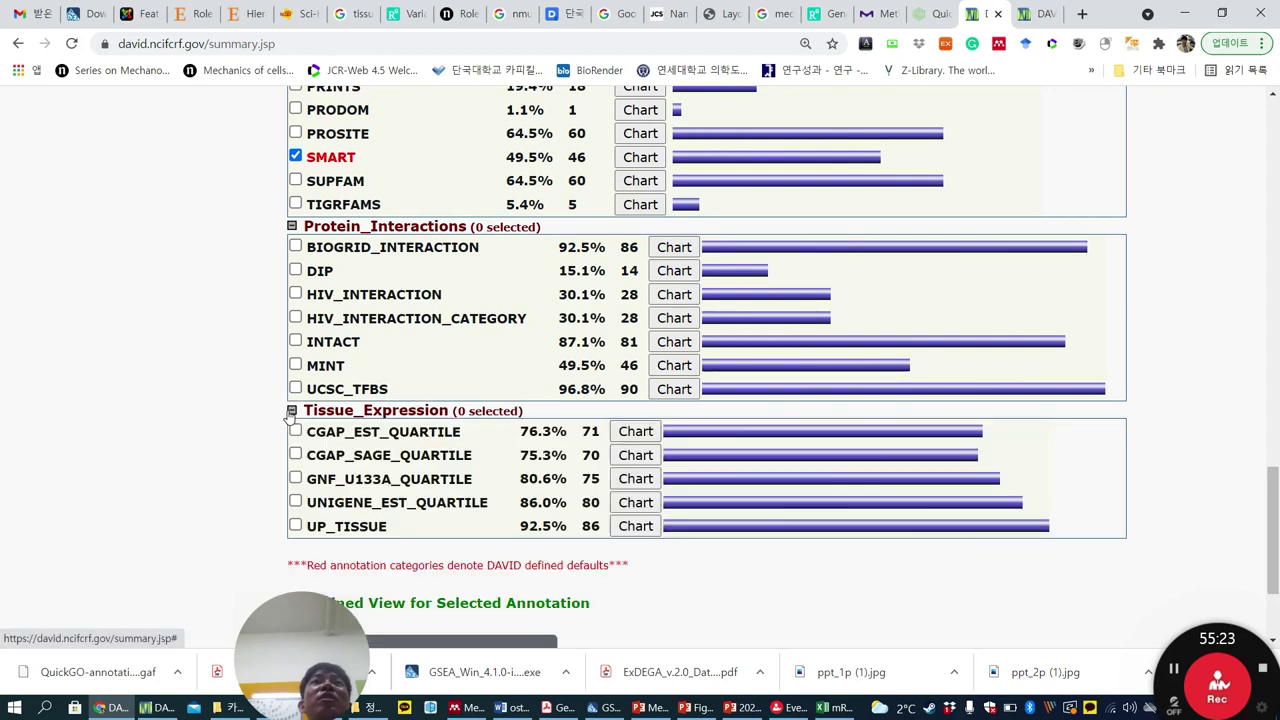
Examine the UP_TISSUE chart's tissue terms in an enlarged window, close it, and look over the combined annotation view options.
click(648, 537)
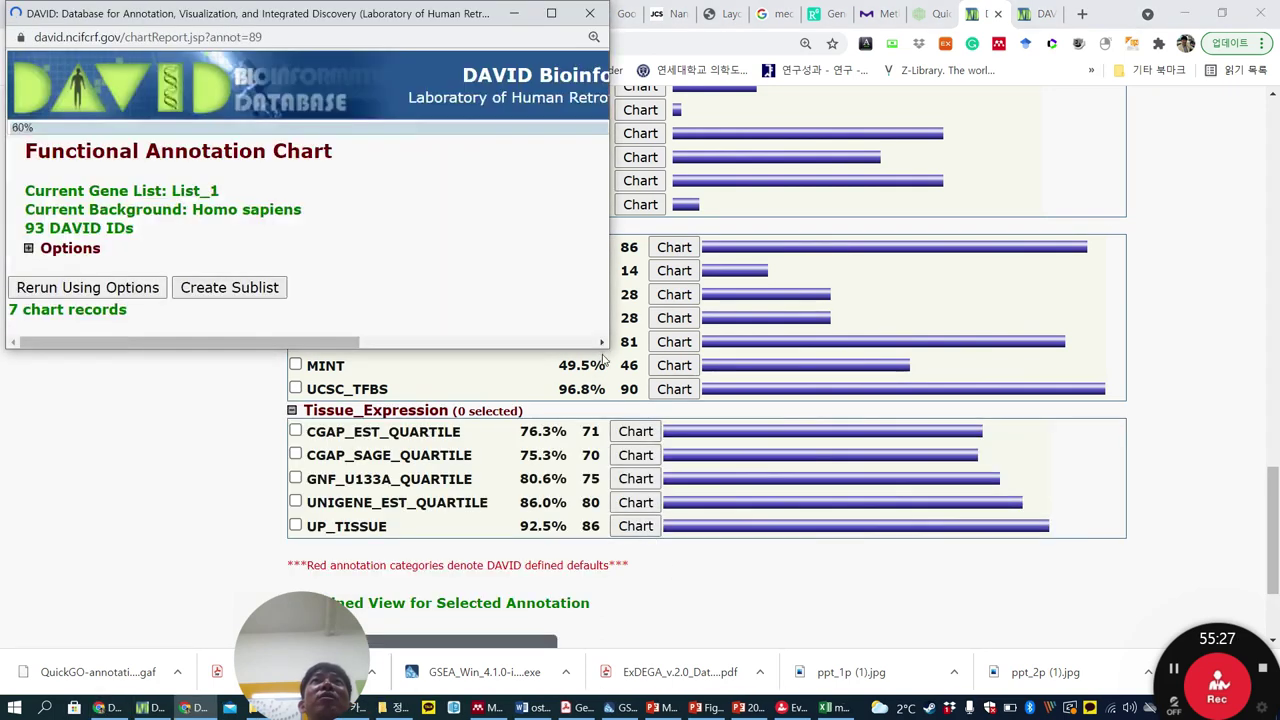
drag(604, 352, 848, 557)
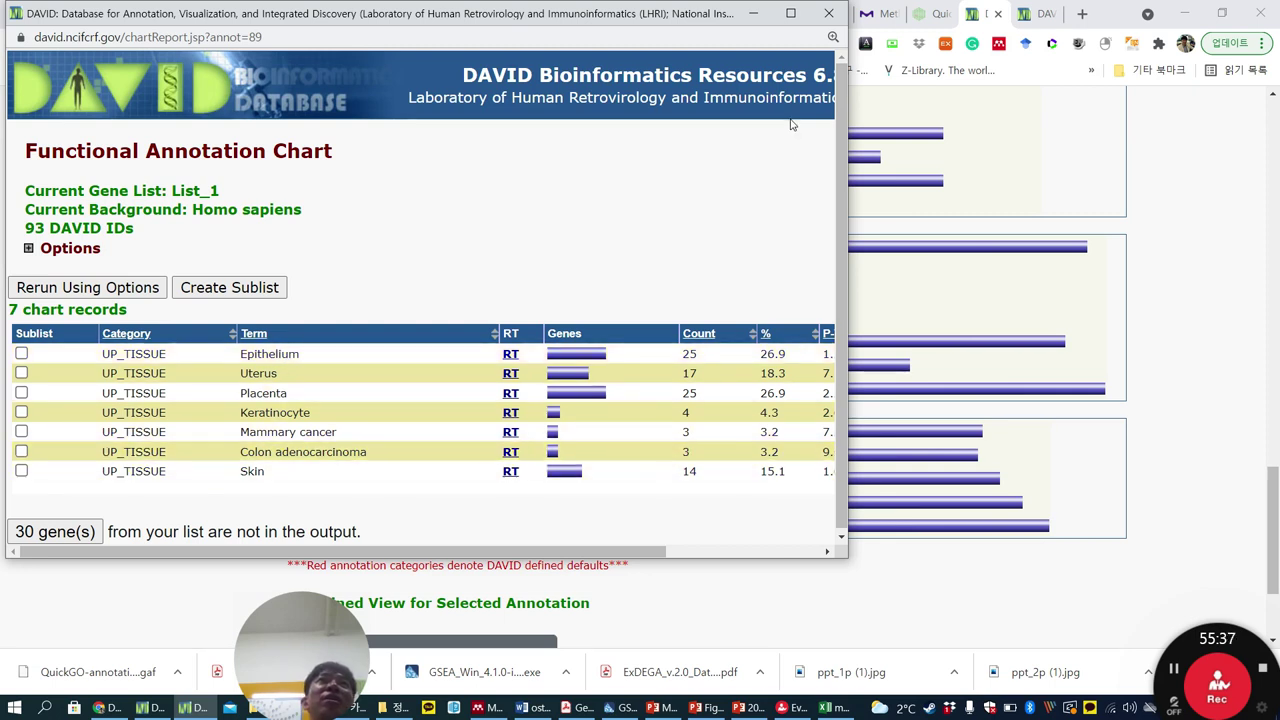
click(828, 13)
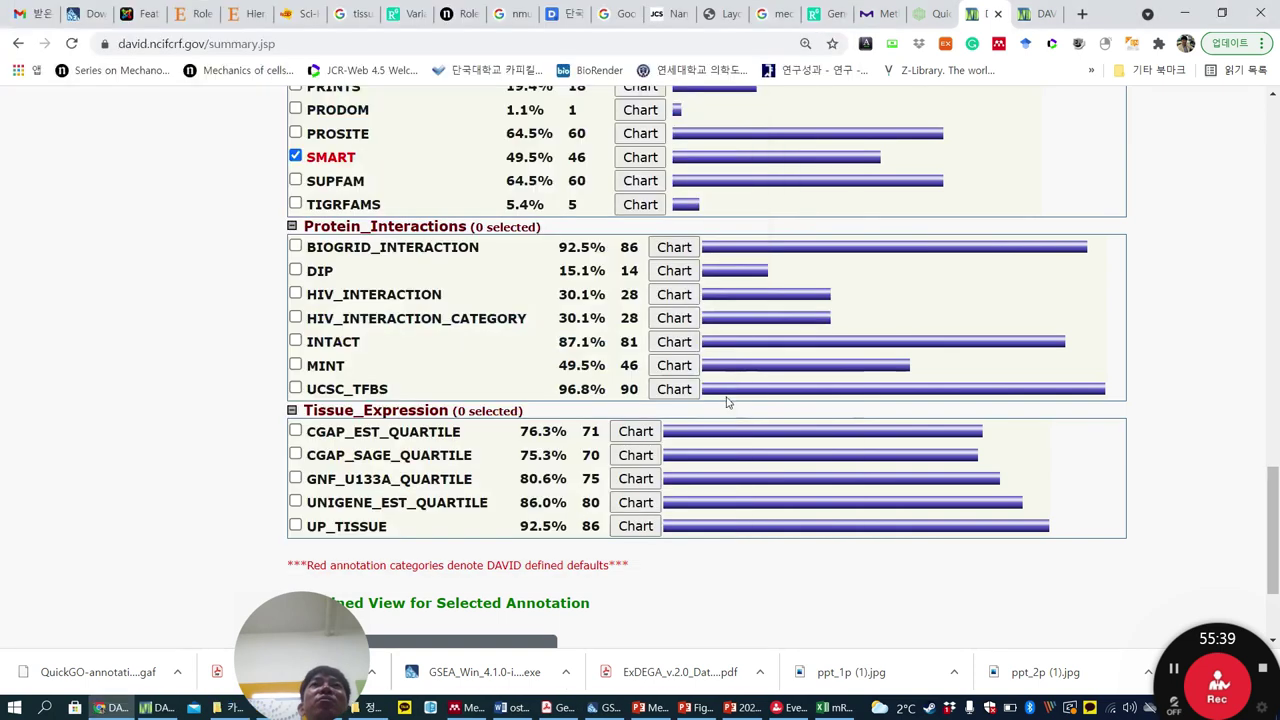
scroll(728, 401, down, 2)
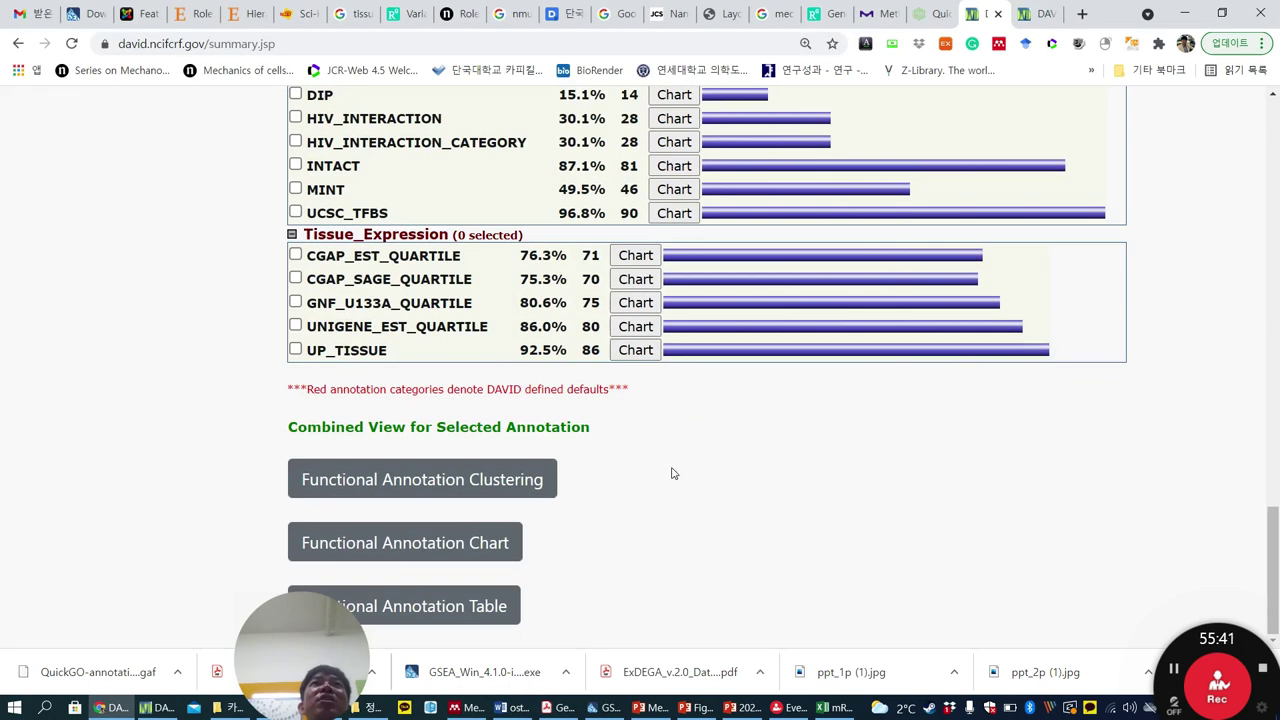
scroll(675, 472, up, 2)
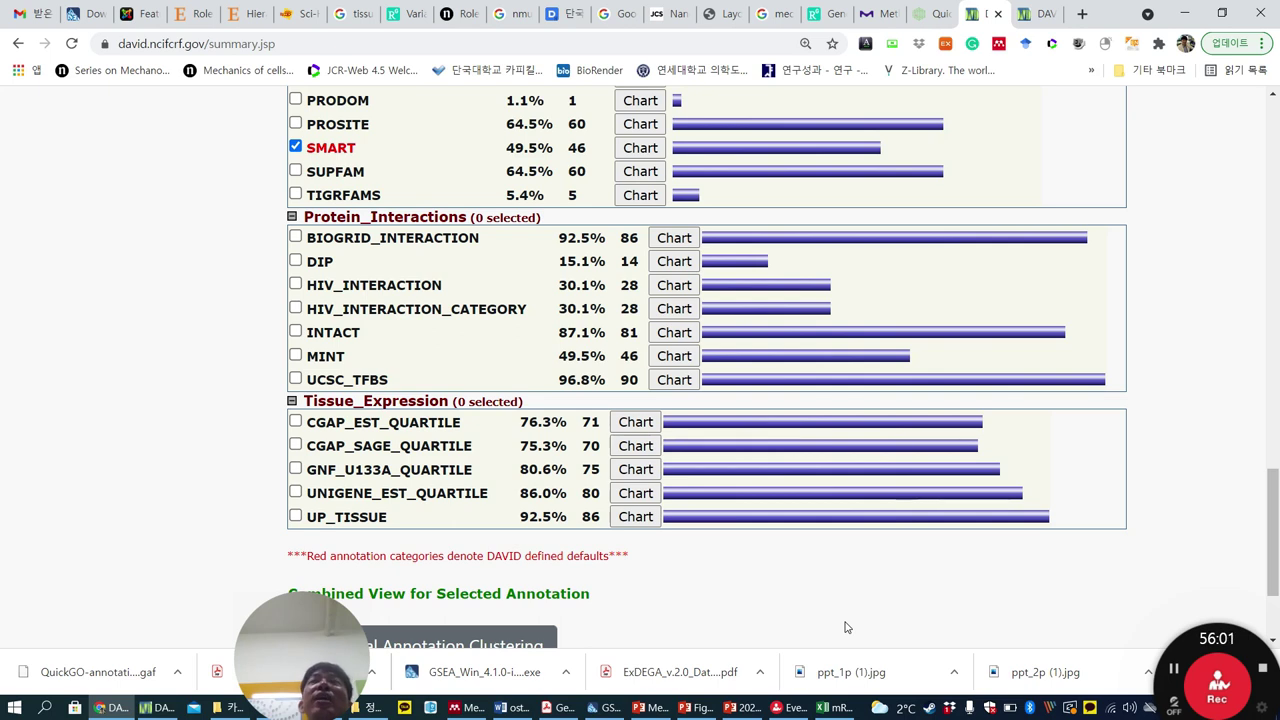
Minimize the open windows, open the Sample_data folder inside ExDEGA_v3.3.3_Installer on the desktop, and select ExDEGA_Sample_Data_v5.3.xlsx.
click(1184, 13)
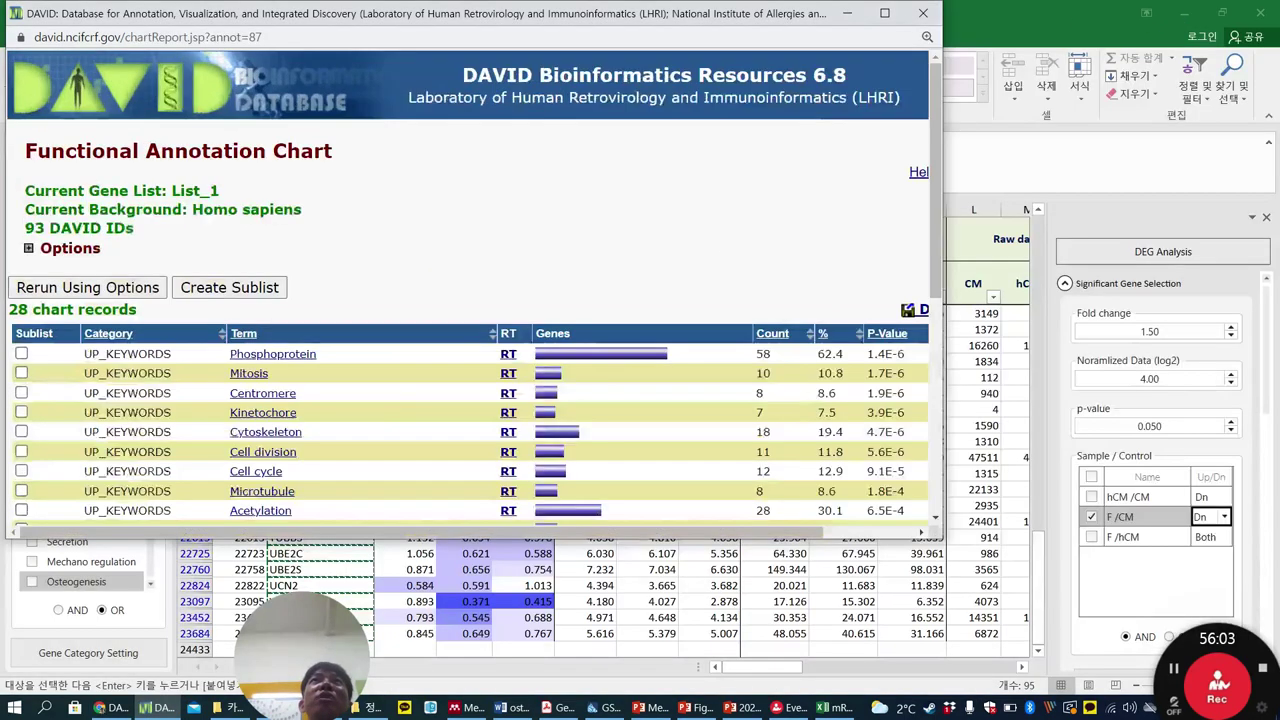
click(847, 13)
click(1188, 18)
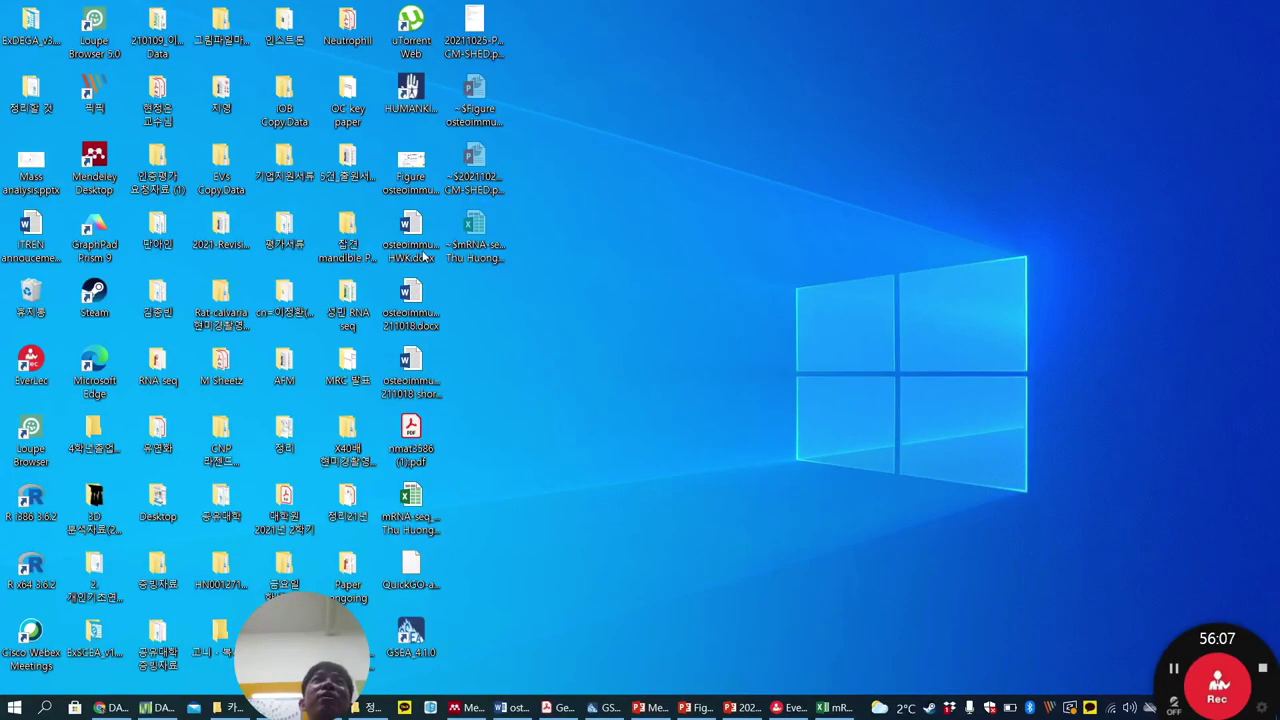
click(31, 19)
double_click(31, 19)
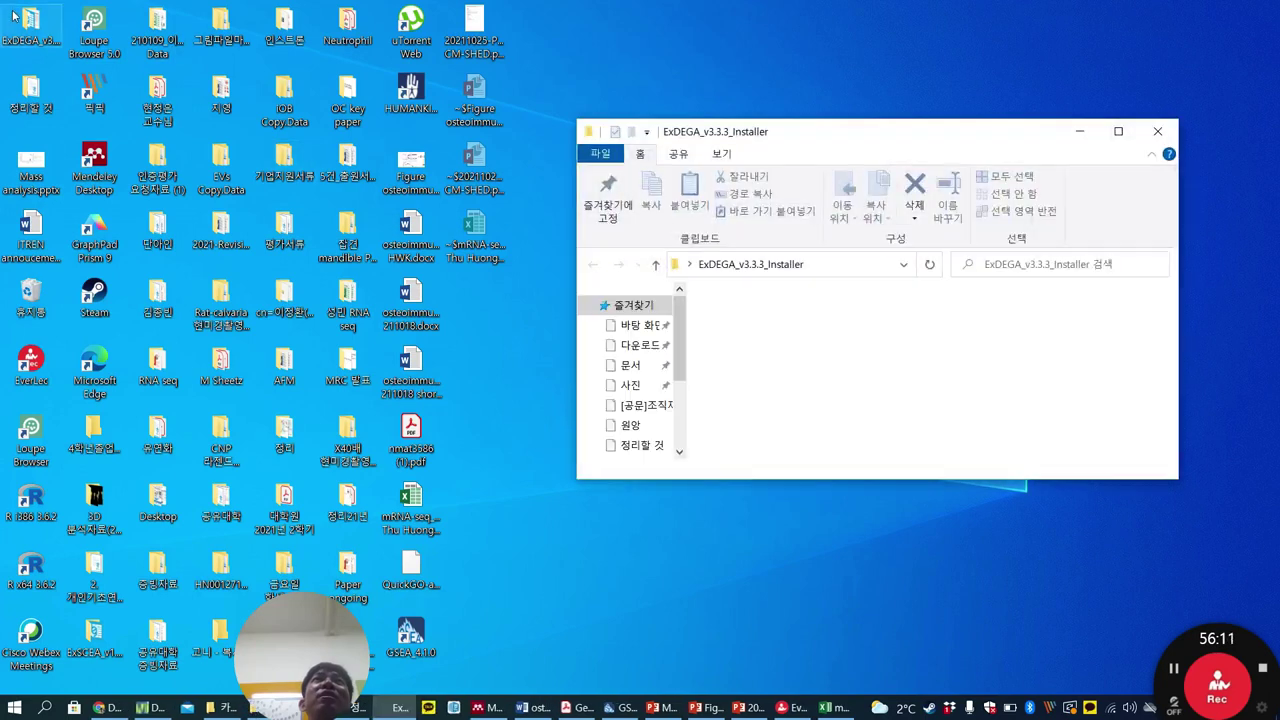
click(758, 344)
double_click(758, 340)
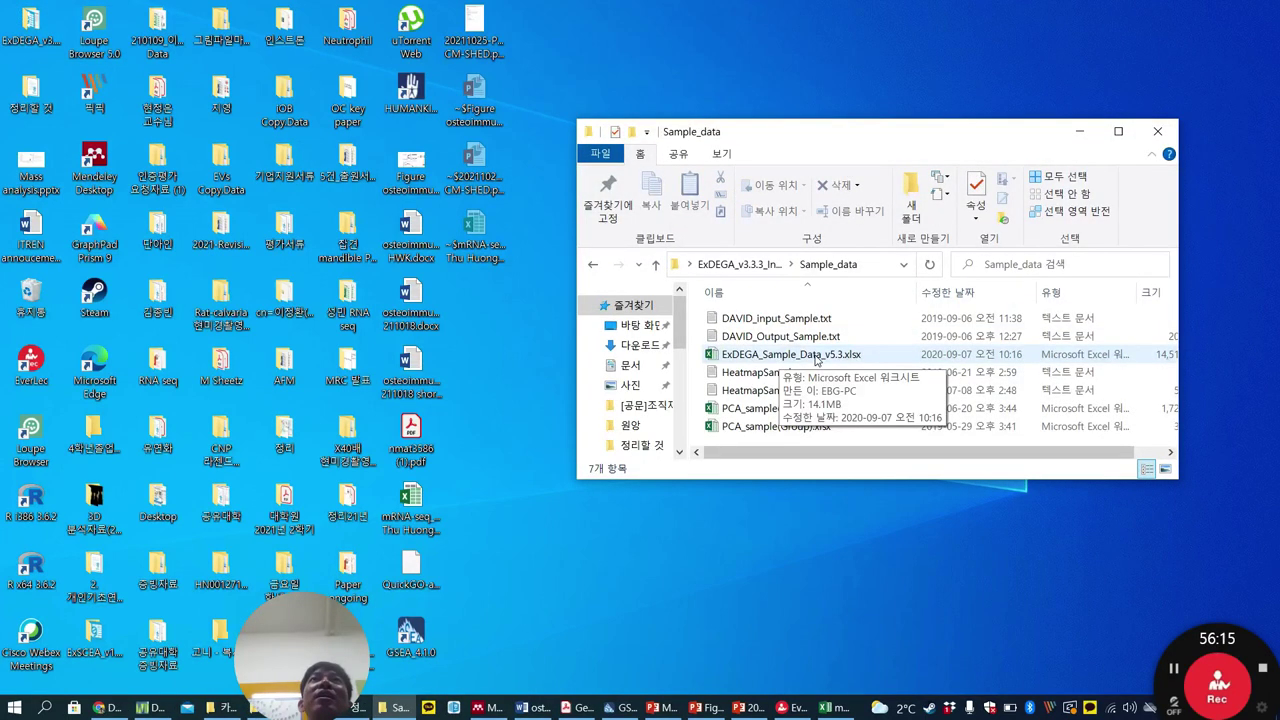
click(818, 357)
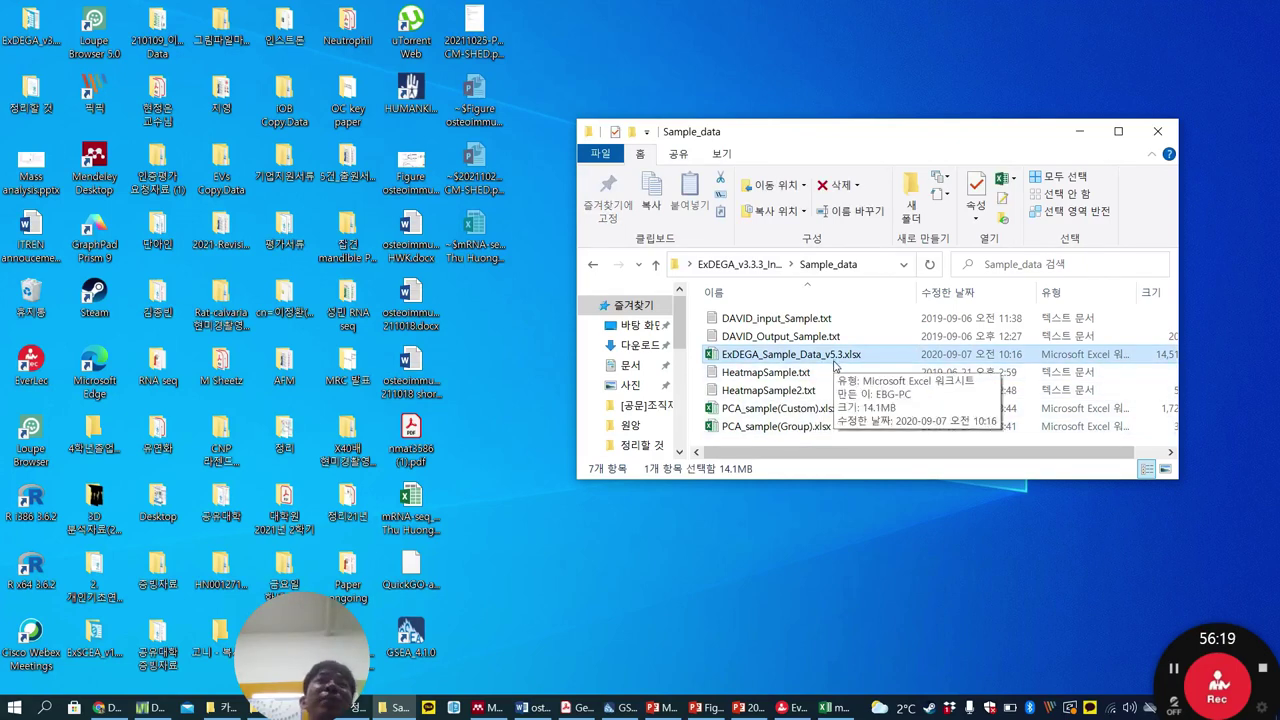
Switch to the mRNA-seq report in Excel, review the DEG Analysis chart and graph tools, and cancel the gene symbol copy selection.
click(832, 708)
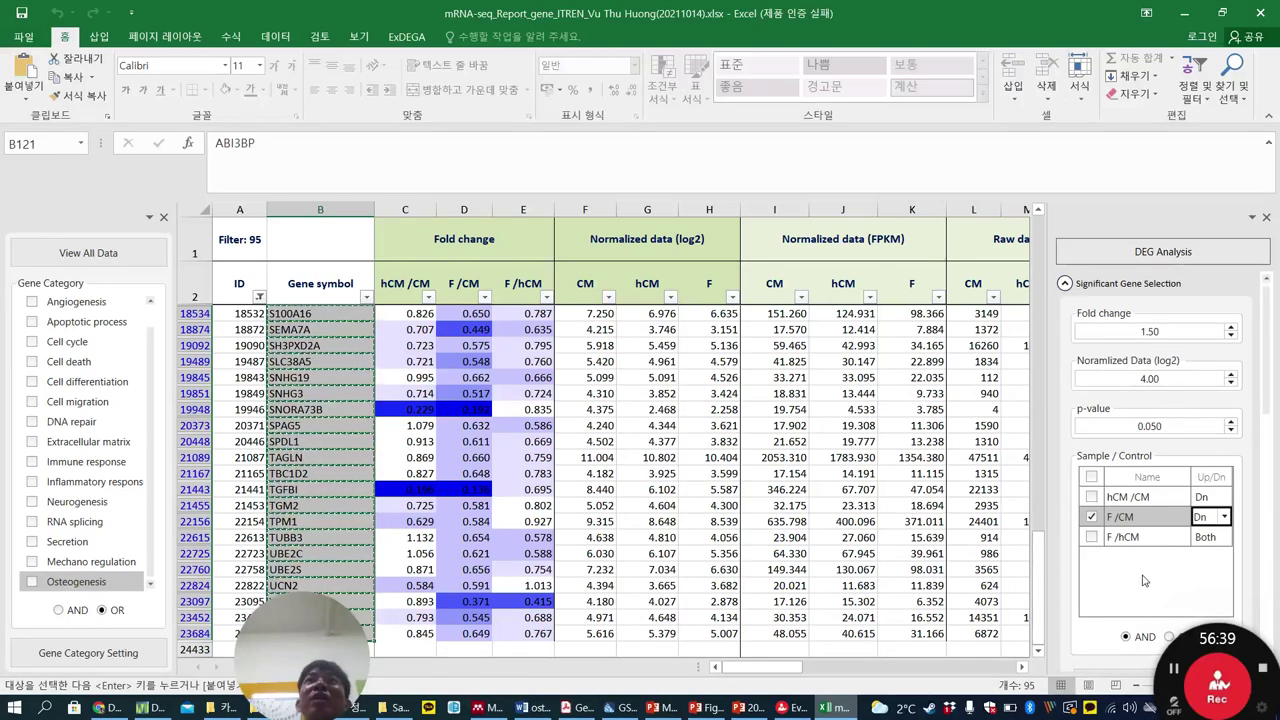
scroll(1144, 580, down, 1)
drag(1268, 410, 1278, 524)
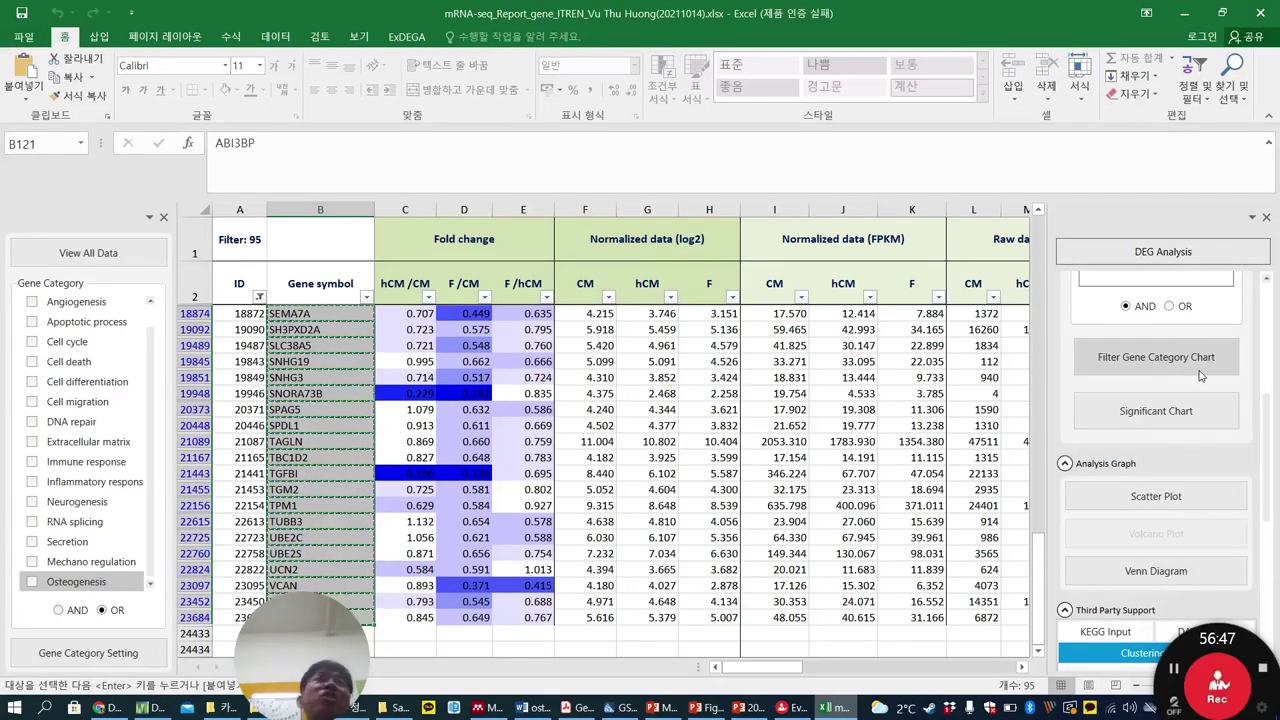
scroll(1150, 480, down, 2)
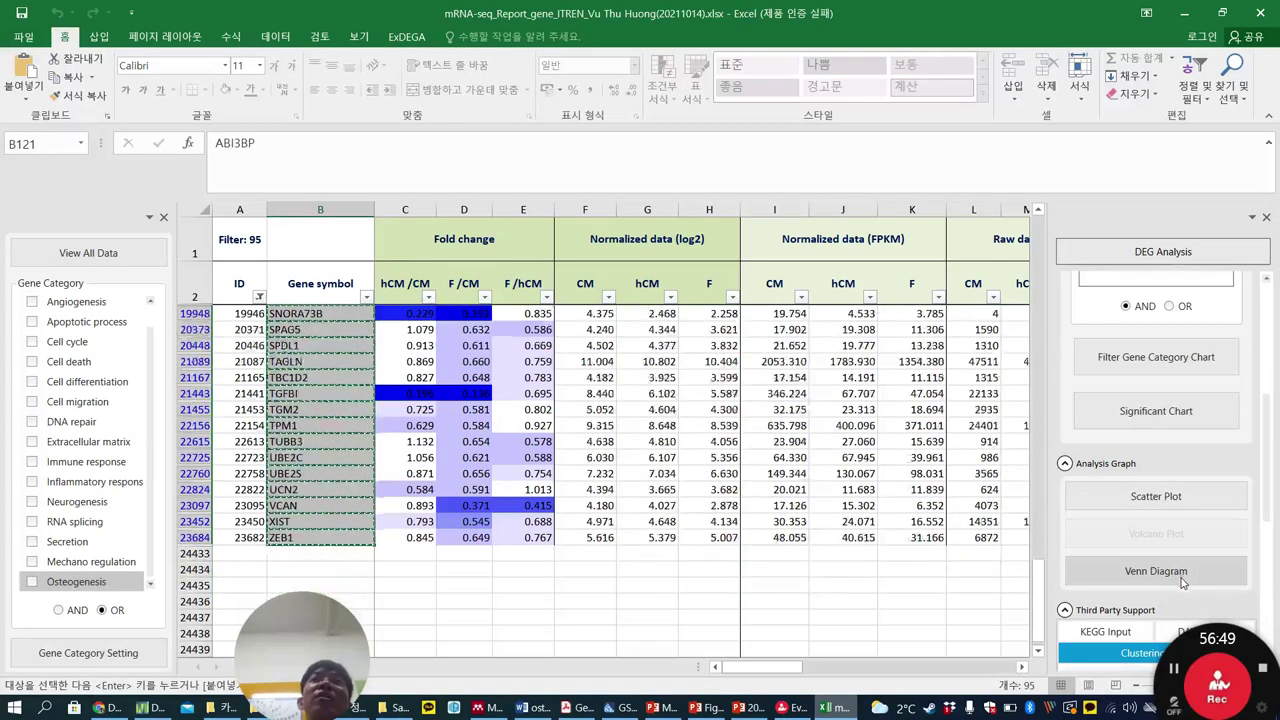
click(522, 428)
click(464, 457)
key(Escape)
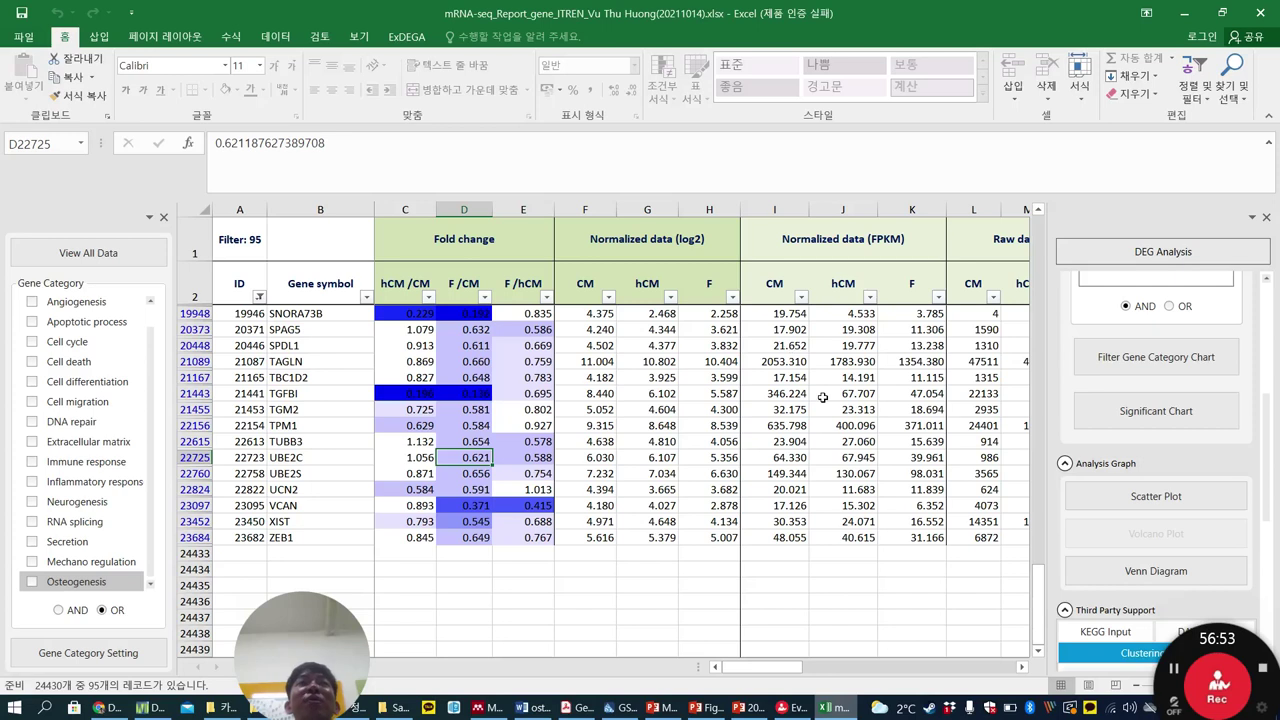
Minimize the report, open ExDEGA_Sample_Data_v5.3.xlsx from the Sample_data folder, and start loading it in ExDEGA.
click(1184, 19)
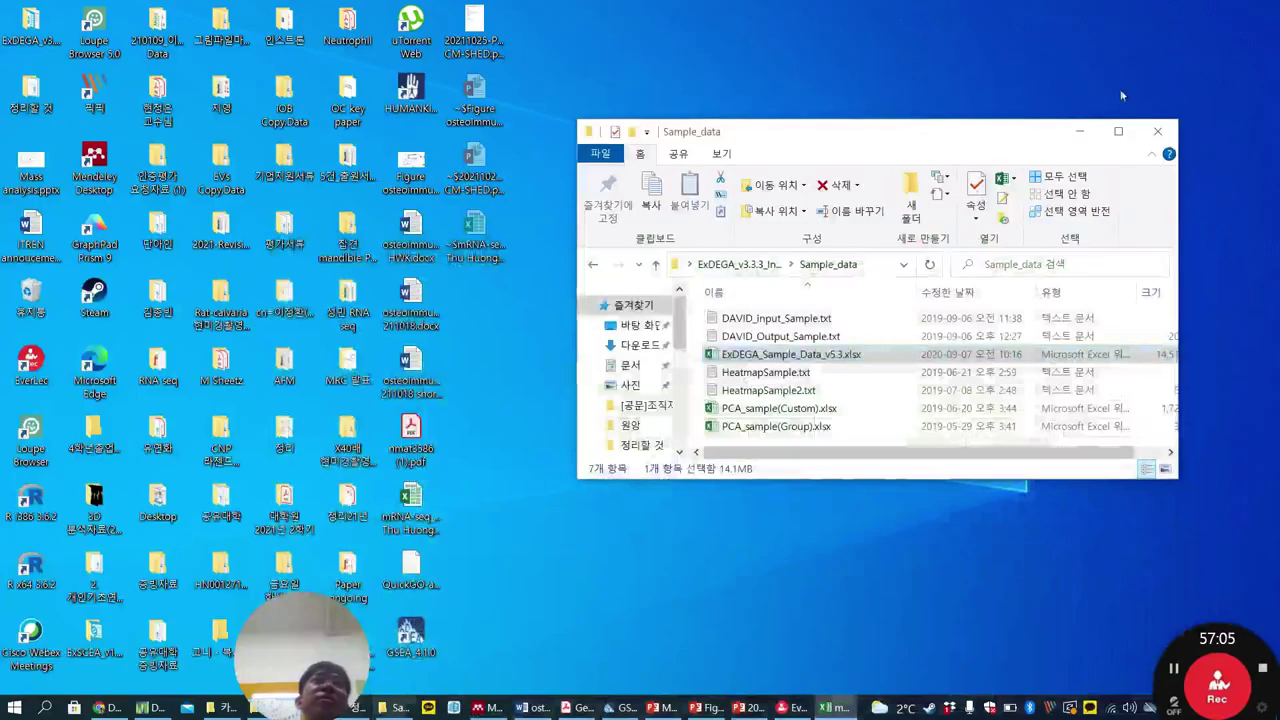
click(826, 356)
click(828, 355)
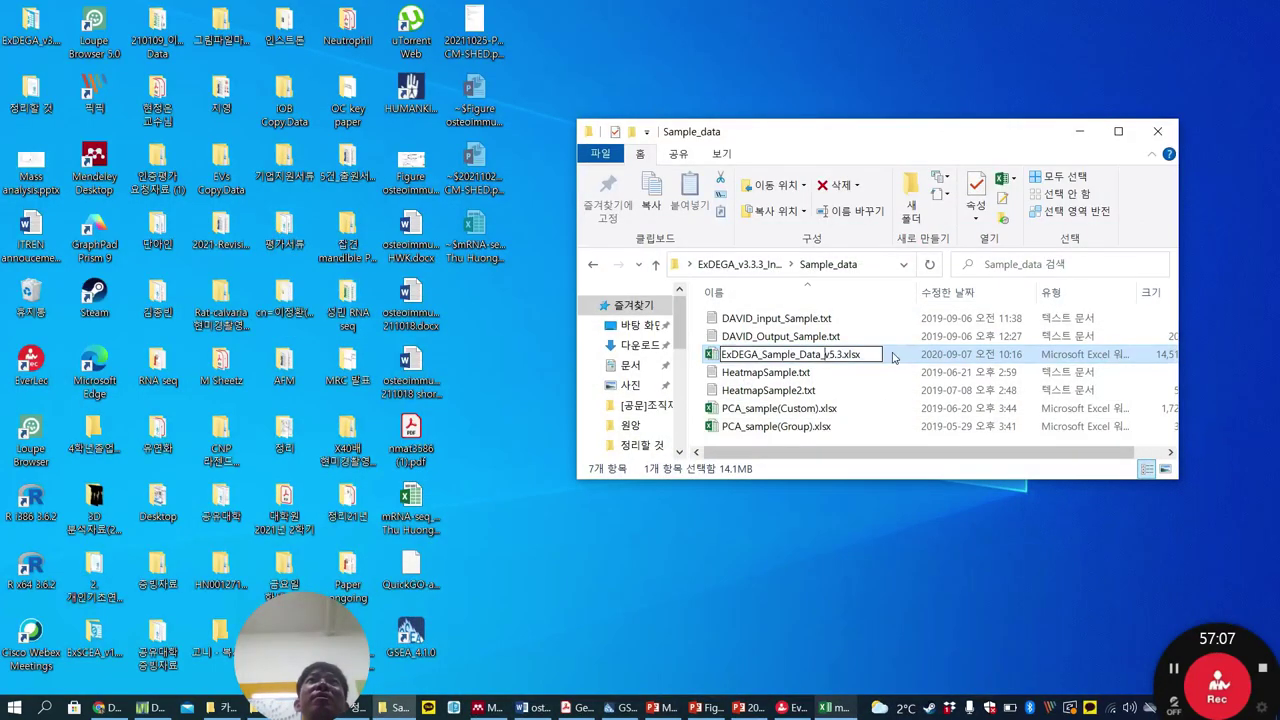
click(893, 357)
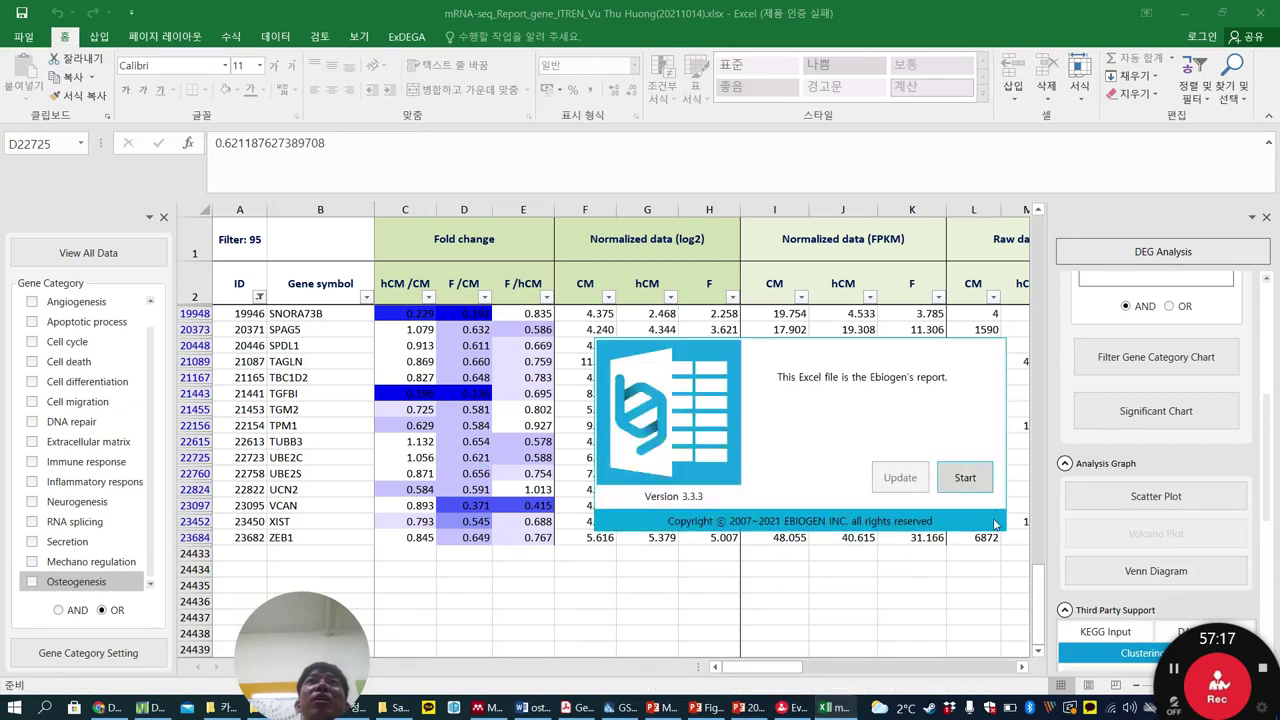
click(970, 478)
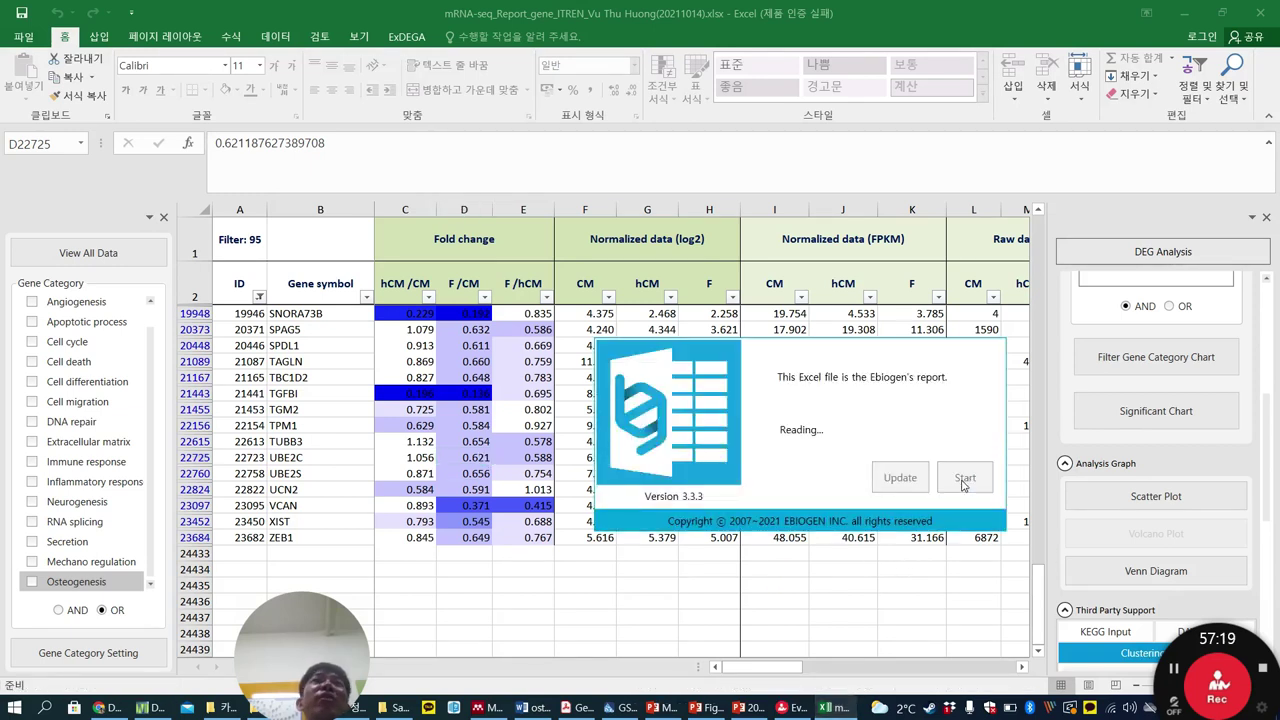